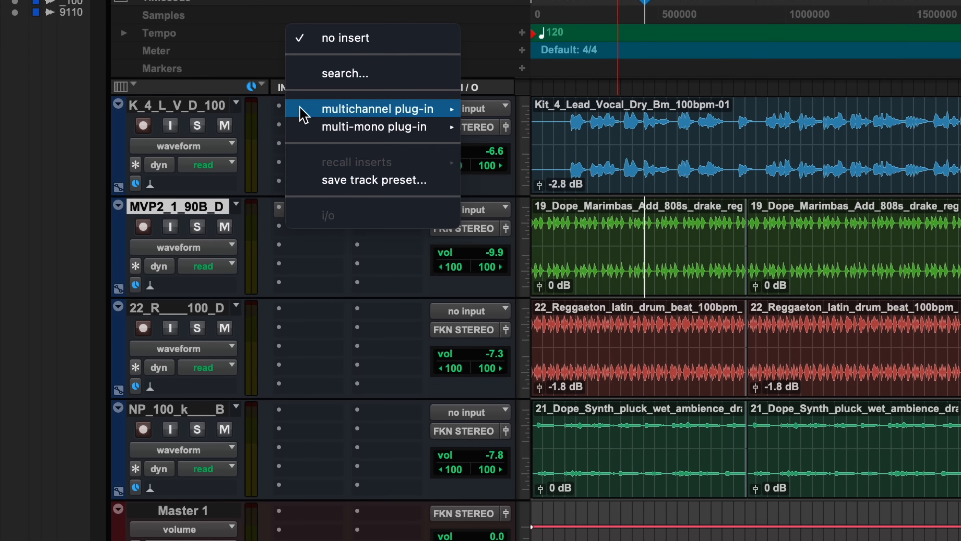
- Insert the Nectar 3 (stereo) plug-in on the lead vocal track
{"action": "type", "text": "nectar 3"}
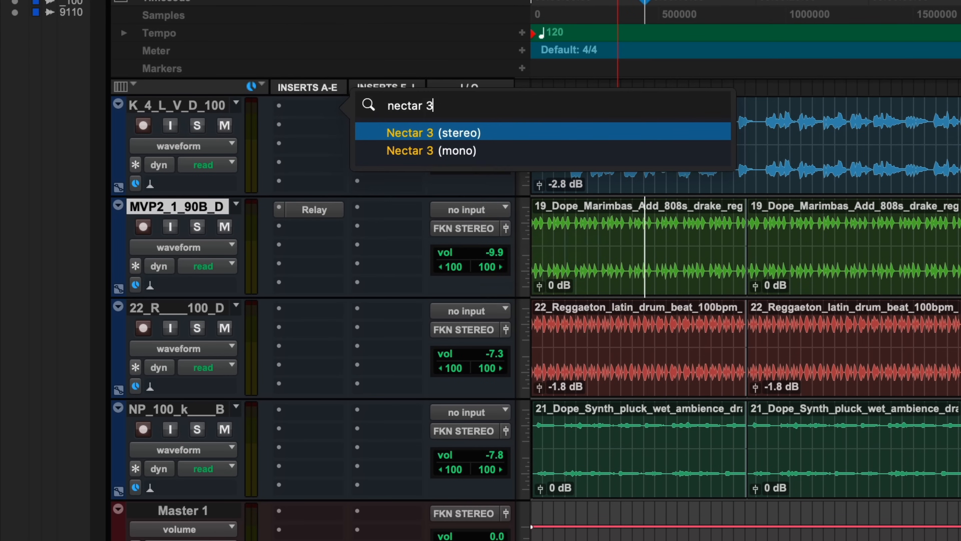
{"action": "key", "text": "Return"}
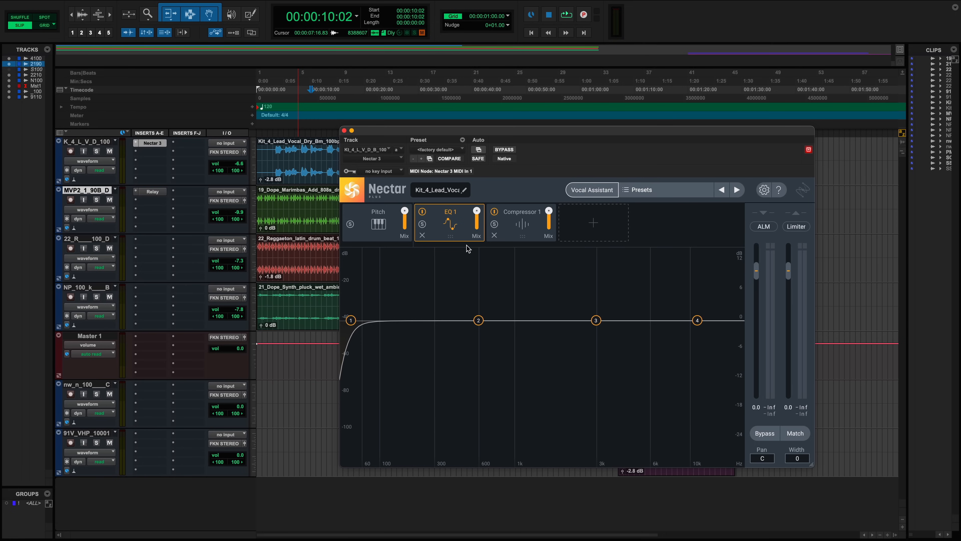
- Solo the lead vocal track and play it back briefly
{"action": "key", "text": "shift+s"}
{"action": "key", "text": "shift+s"}
{"action": "left_click", "coordinate": [282, 178]}
{"action": "key", "text": "shift+s"}
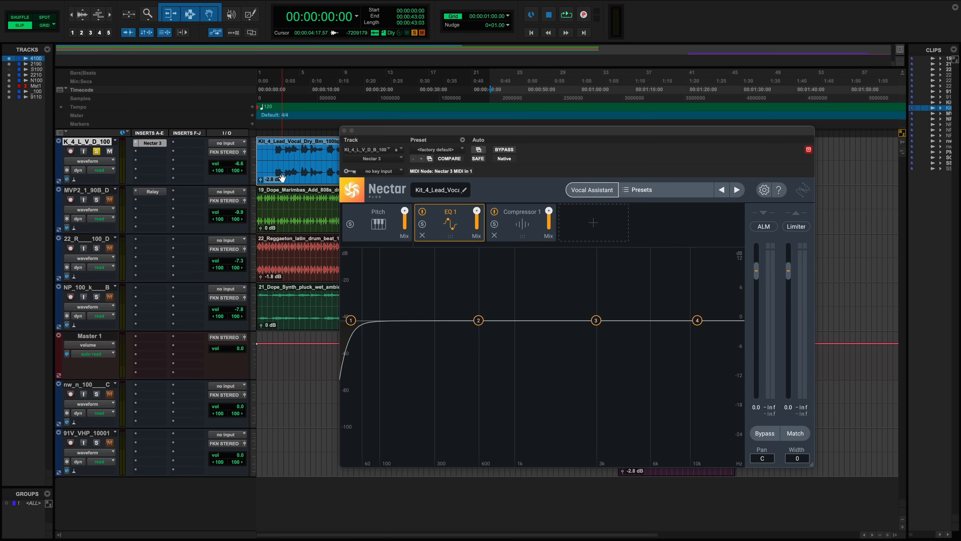
{"action": "key", "text": "space"}
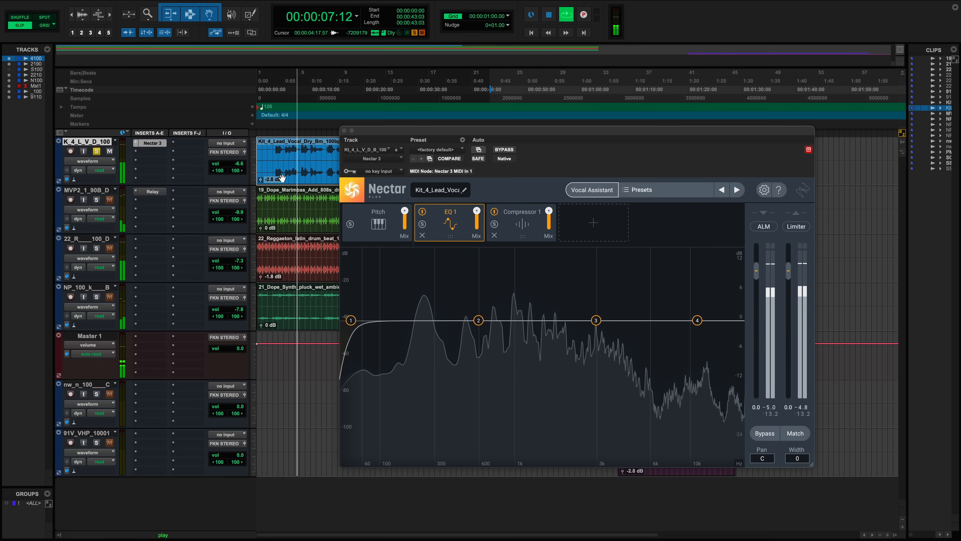
{"action": "key", "text": "space"}
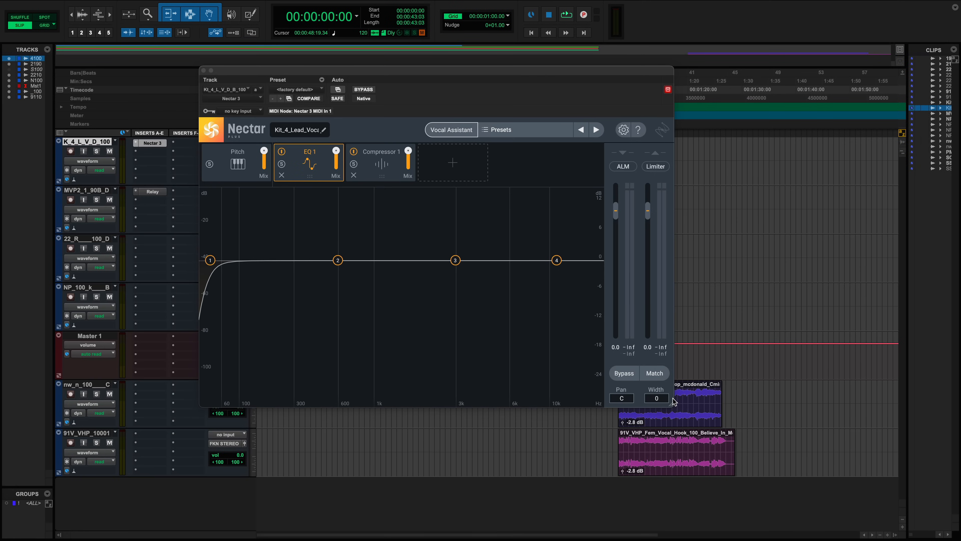
- Resize the Nectar plug-in window so it covers more of the edit area
{"action": "left_click_drag", "start_coordinate": [671, 407], "coordinate": [855, 510]}
{"action": "left_click_drag", "start_coordinate": [763, 450], "coordinate": [435, 285]}
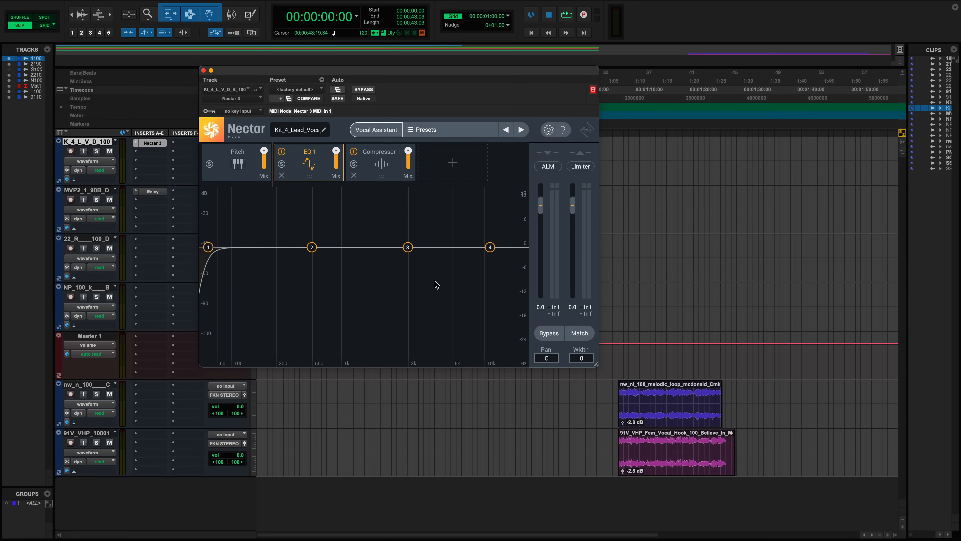
{"action": "left_click_drag", "start_coordinate": [596, 368], "coordinate": [508, 390]}
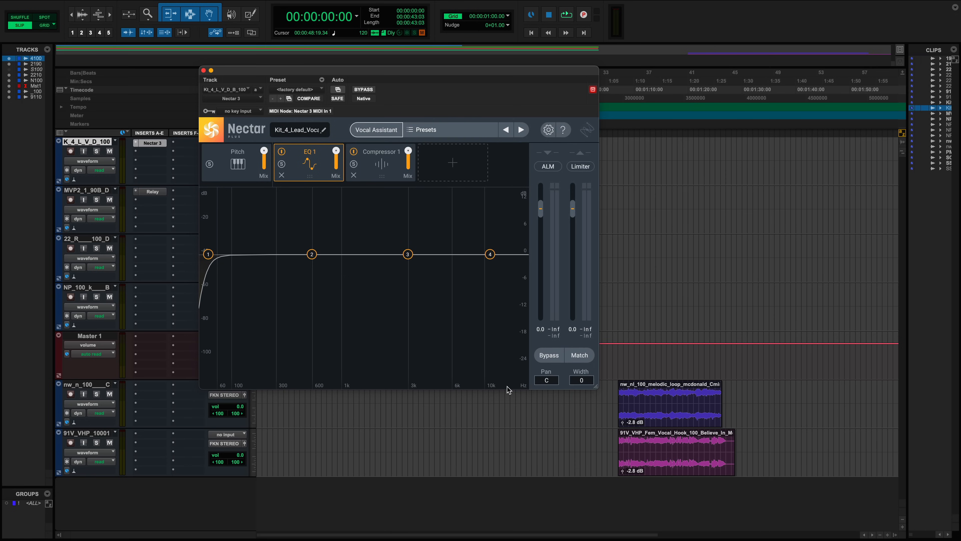
{"action": "left_click_drag", "start_coordinate": [596, 387], "coordinate": [811, 501]}
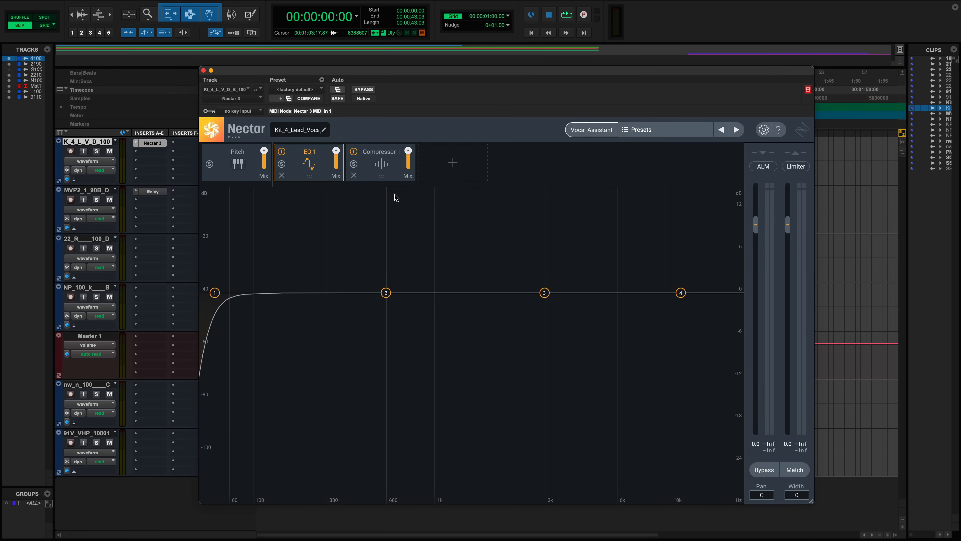
- Inspect the Pitch, EQ 1 and Compressor 1 modules in turn
{"action": "left_click", "coordinate": [232, 169]}
{"action": "left_click", "coordinate": [302, 163]}
{"action": "left_click", "coordinate": [389, 173]}
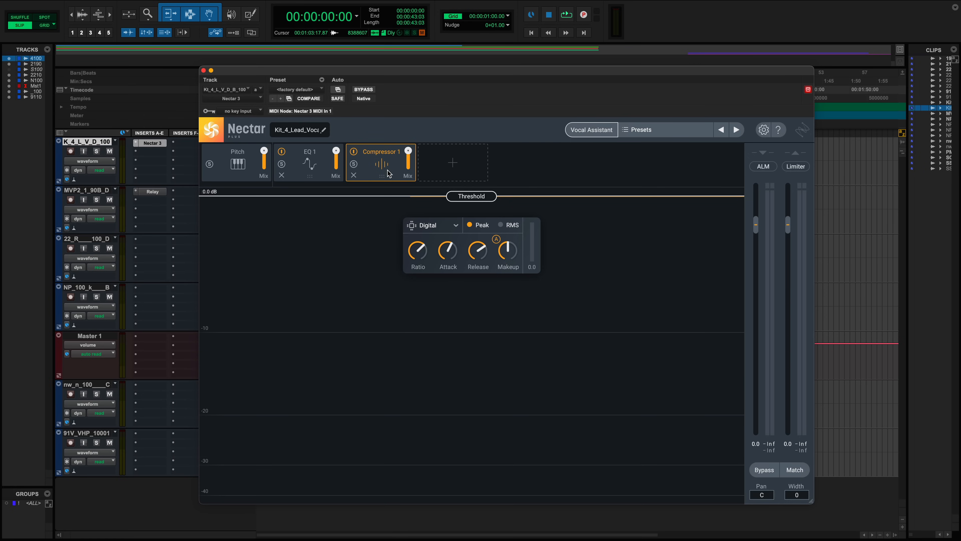
- Add a Delay module and a De-Esser module to the Nectar chain
{"action": "left_click", "coordinate": [461, 166]}
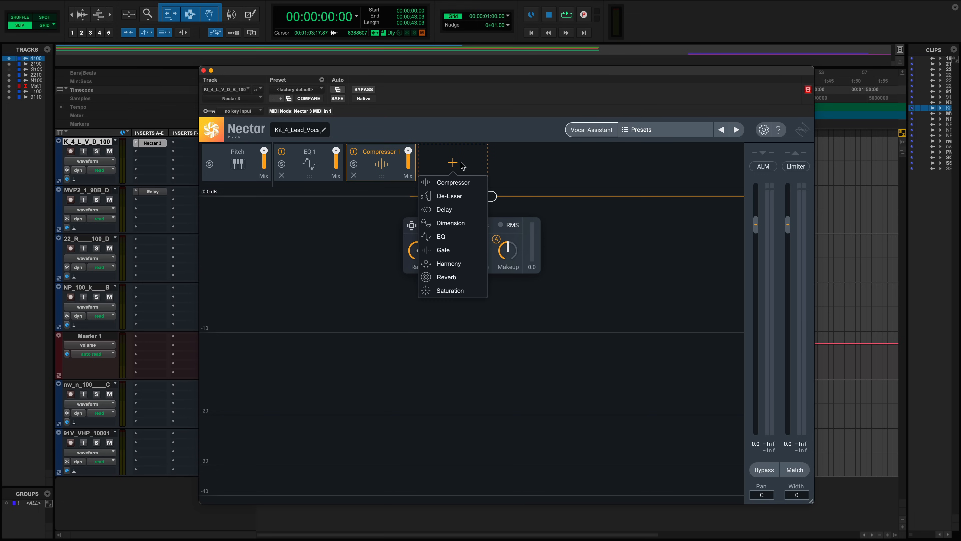
{"action": "left_click", "coordinate": [451, 210]}
{"action": "left_click", "coordinate": [522, 161]}
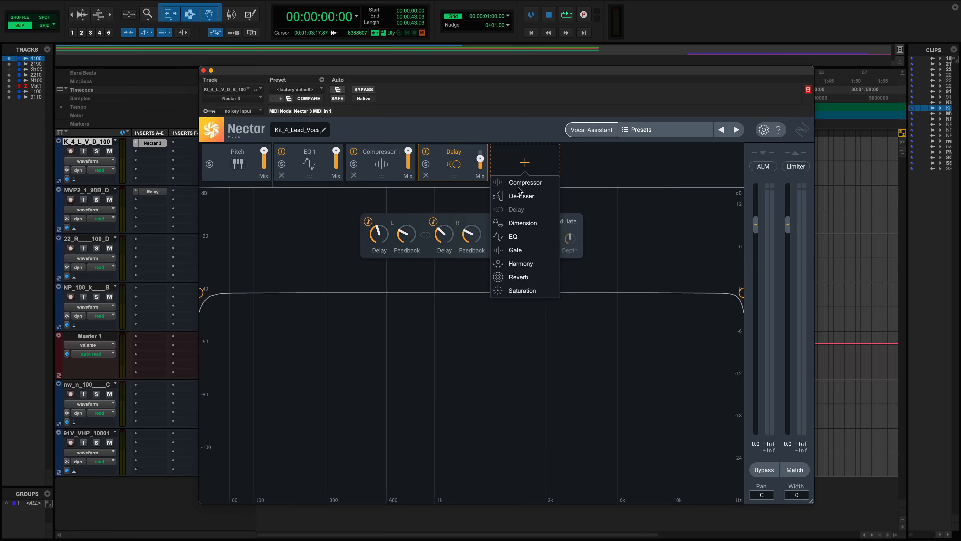
{"action": "left_click", "coordinate": [520, 195]}
- Add a second EQ module and a Harmony module to the chain
{"action": "left_click", "coordinate": [582, 168]}
{"action": "left_click", "coordinate": [585, 239]}
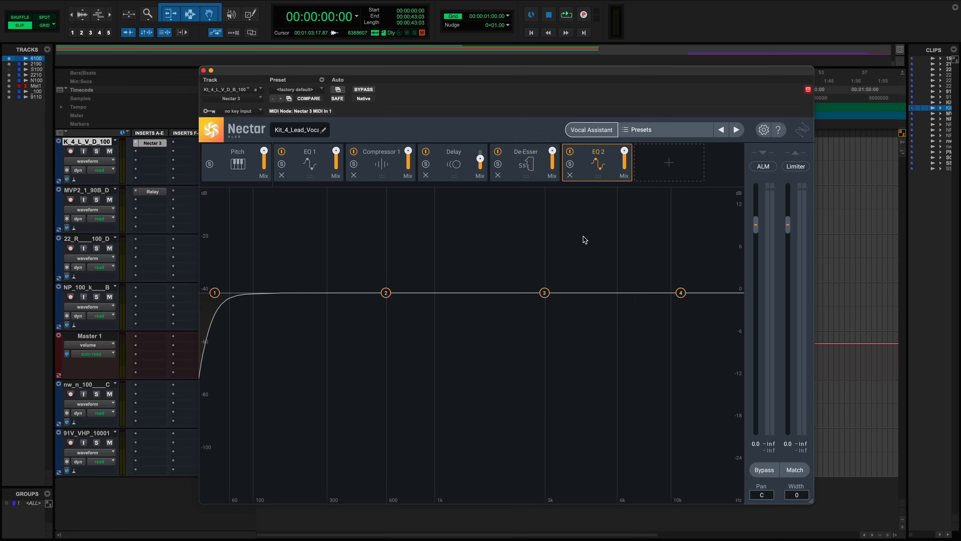
{"action": "left_click", "coordinate": [696, 171]}
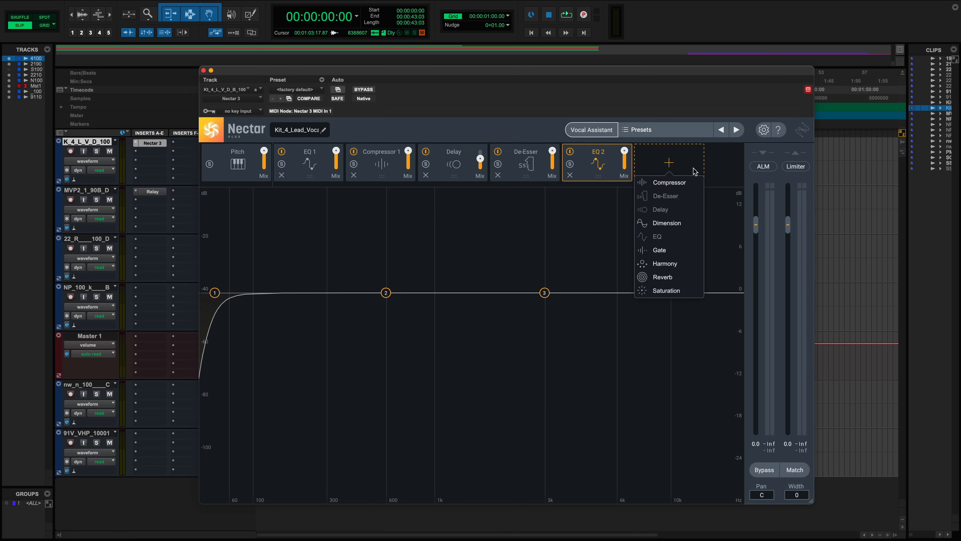
{"action": "left_click", "coordinate": [665, 263]}
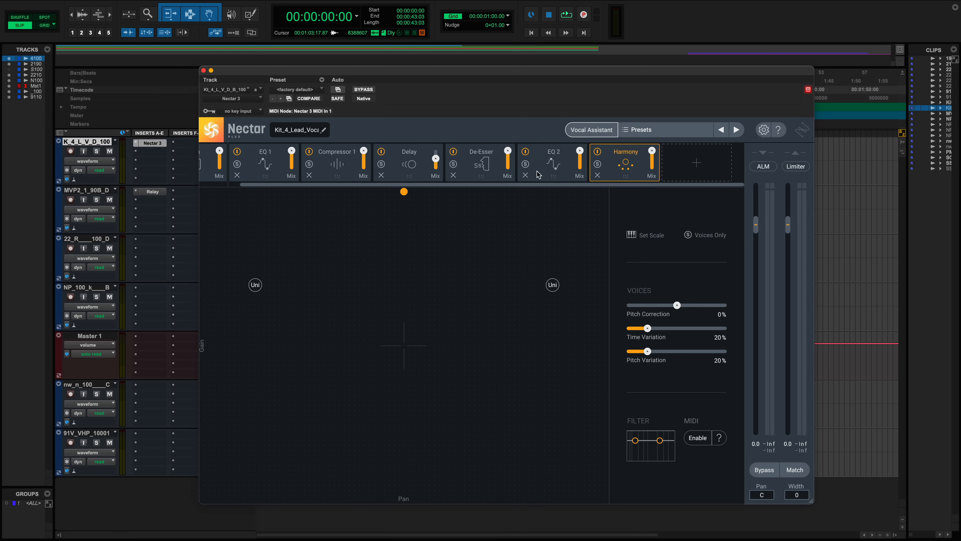
- Reorder the modules to Pitch, Harmony, Compressor 1, Delay, De-Esser, EQ 1, EQ 2
{"action": "scroll", "coordinate": [483, 156], "scroll_direction": "left", "scroll_amount": 3}
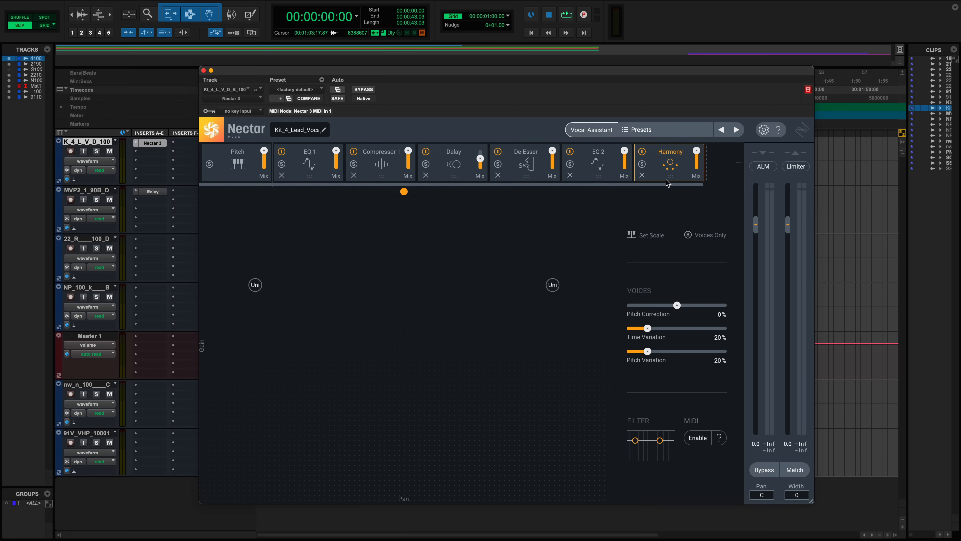
{"action": "left_click_drag", "start_coordinate": [669, 180], "coordinate": [397, 185]}
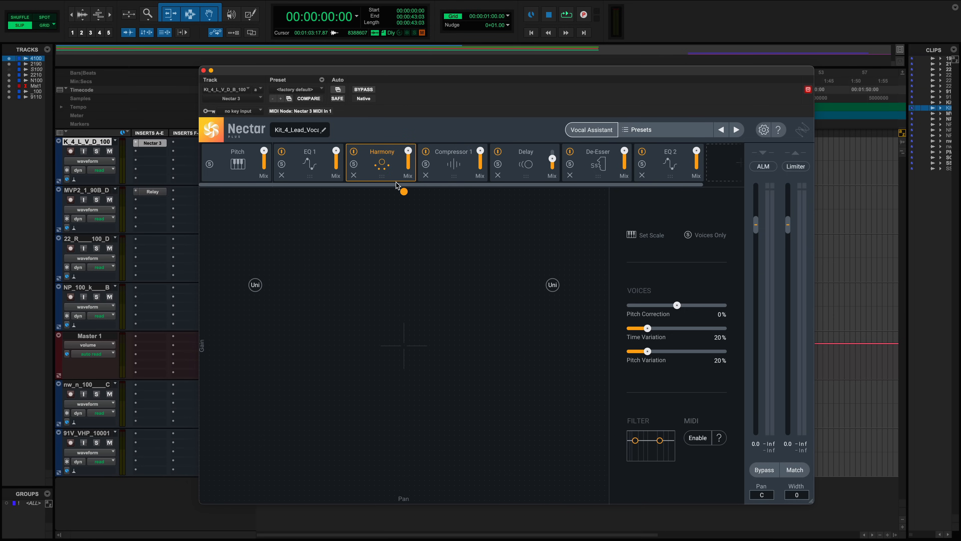
{"action": "left_click_drag", "start_coordinate": [308, 182], "coordinate": [535, 186]}
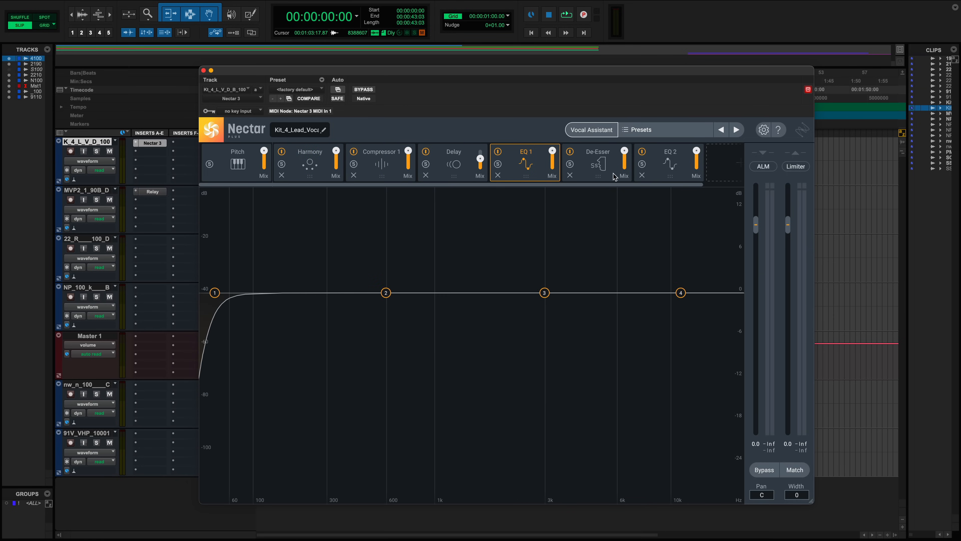
{"action": "left_click_drag", "start_coordinate": [602, 178], "coordinate": [381, 183]}
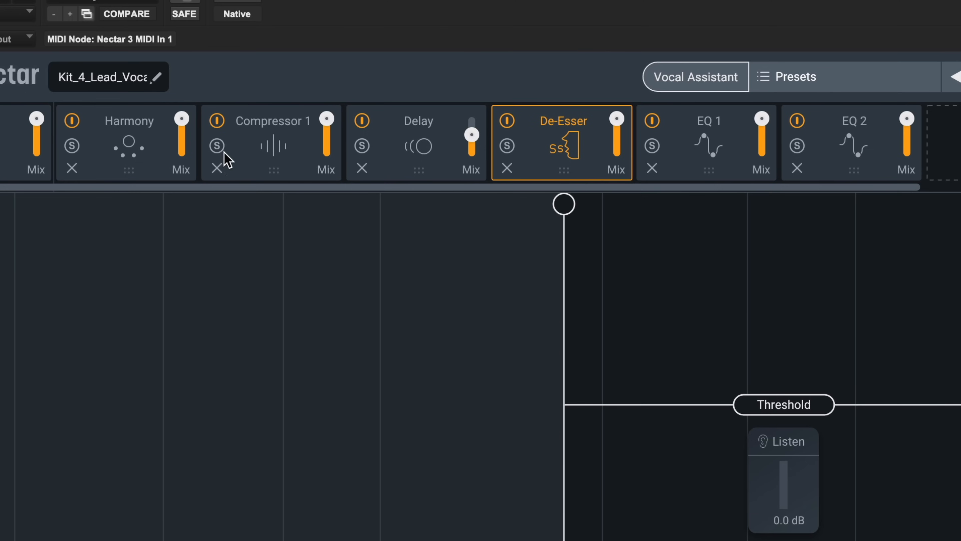
- Select the Delay module and toggle its solo while listening
{"action": "left_click", "coordinate": [362, 147]}
{"action": "left_click", "coordinate": [420, 151]}
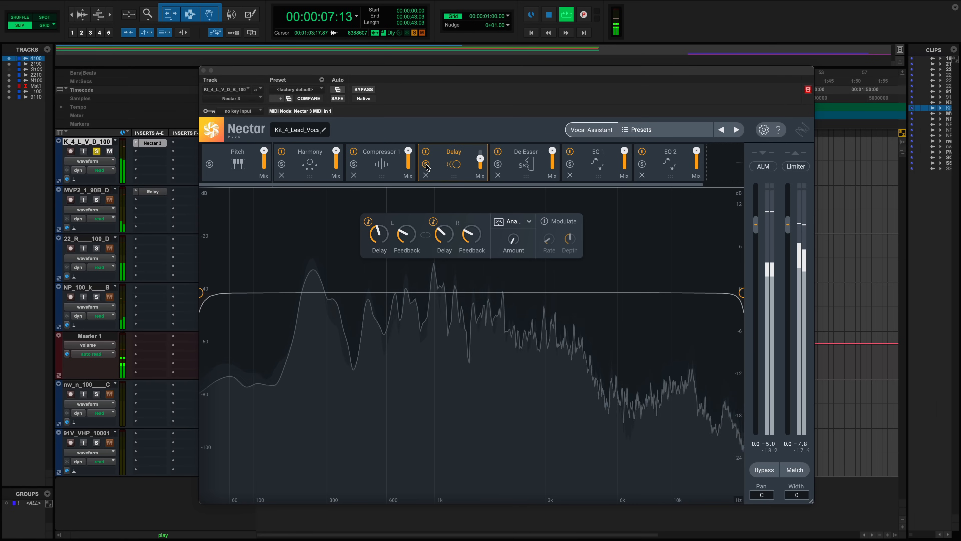
{"action": "left_click", "coordinate": [427, 167]}
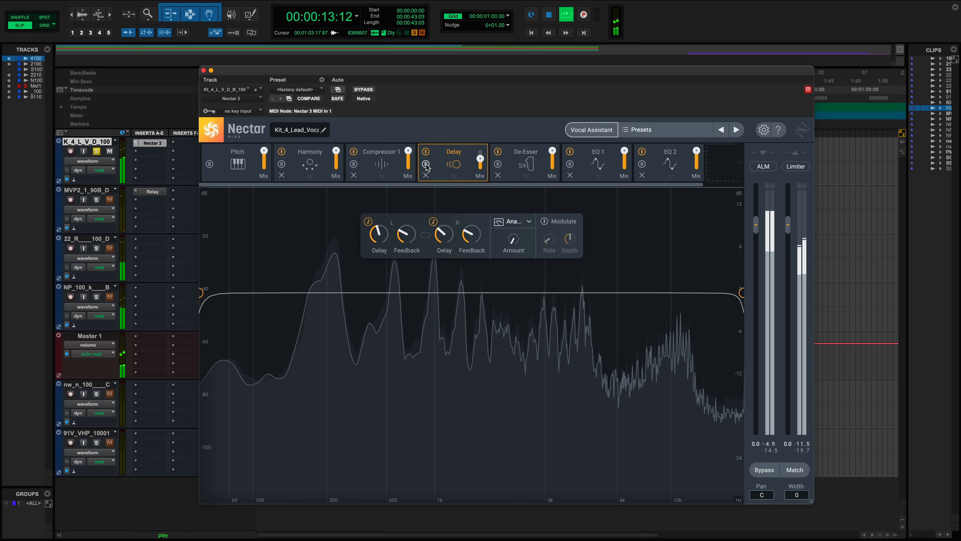
- Raise EQ 1's band 4 shelf to about 5360 Hz with 4.4 dB gain, solo EQ 1 and stop playback
{"action": "left_click", "coordinate": [601, 167]}
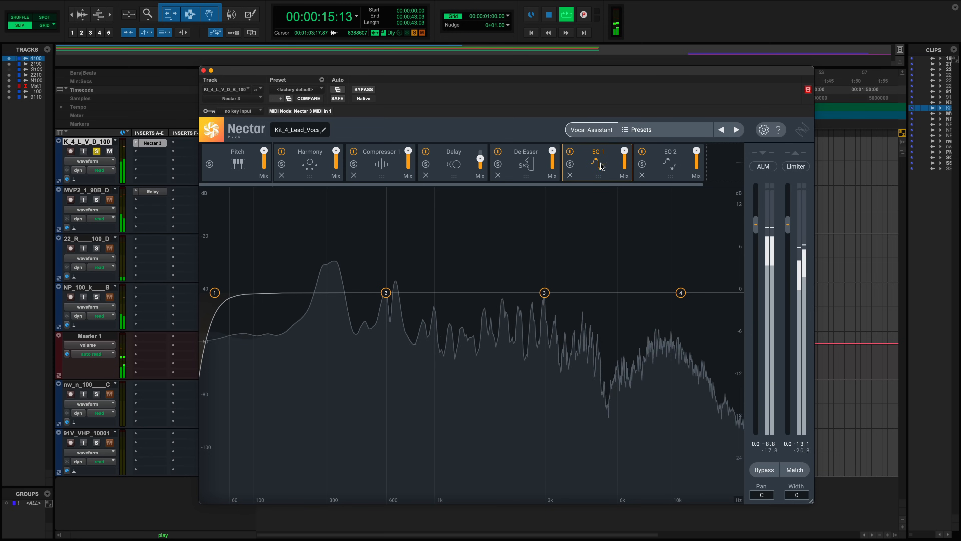
{"action": "left_click_drag", "start_coordinate": [683, 293], "coordinate": [607, 259]}
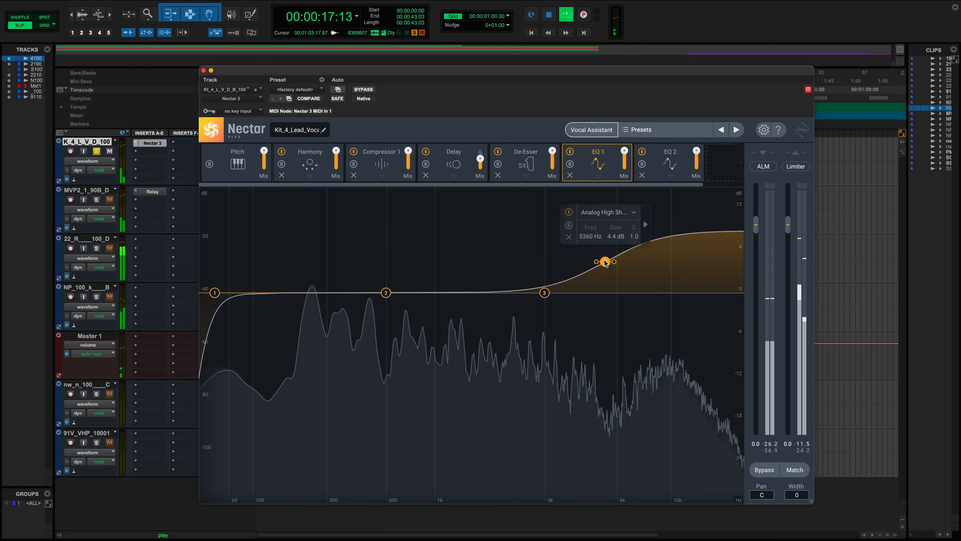
{"action": "left_click", "coordinate": [570, 165]}
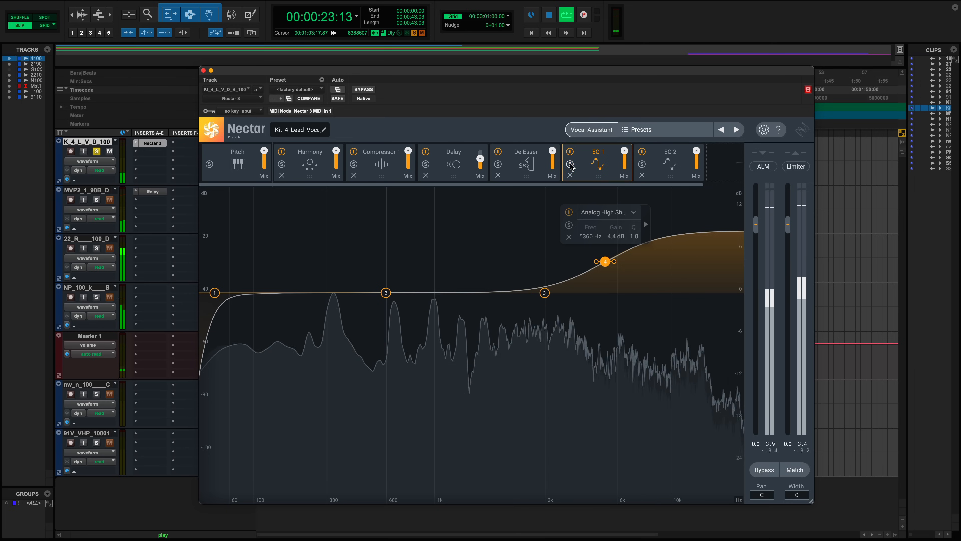
{"action": "key", "text": "space"}
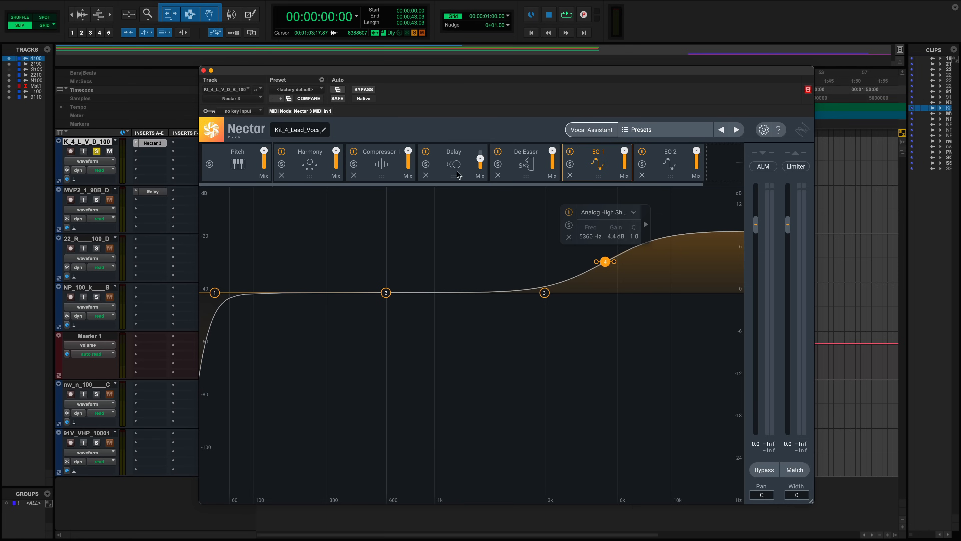
- Play the vocal and set the Delay module's Mix to 50
{"action": "left_click", "coordinate": [458, 174]}
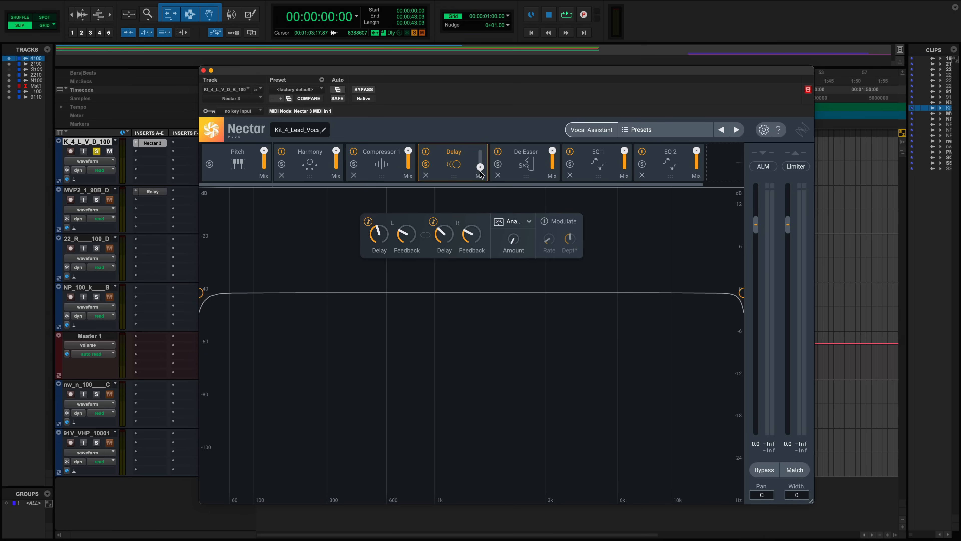
{"action": "key", "text": "space"}
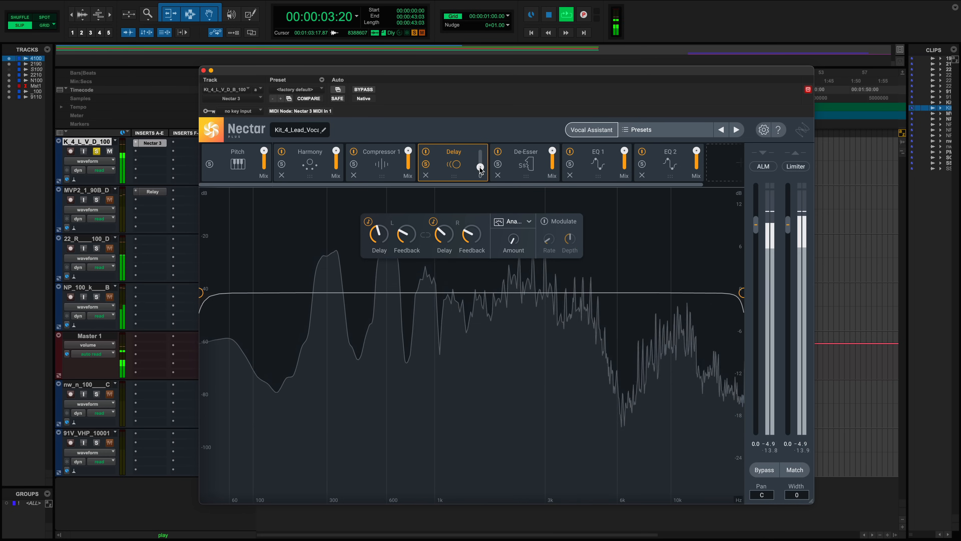
{"action": "left_click_drag", "start_coordinate": [479, 168], "coordinate": [480, 164]}
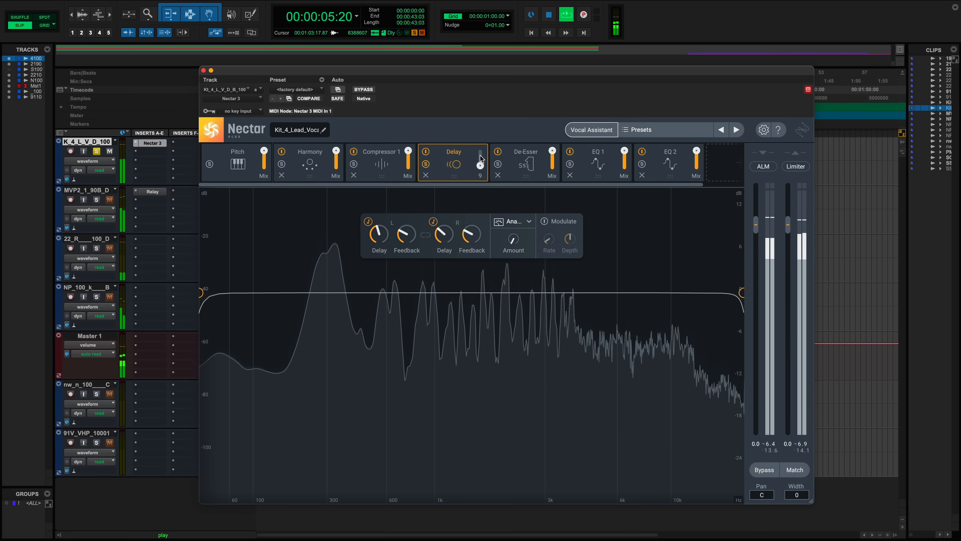
{"action": "mouse_move", "coordinate": [481, 154]}
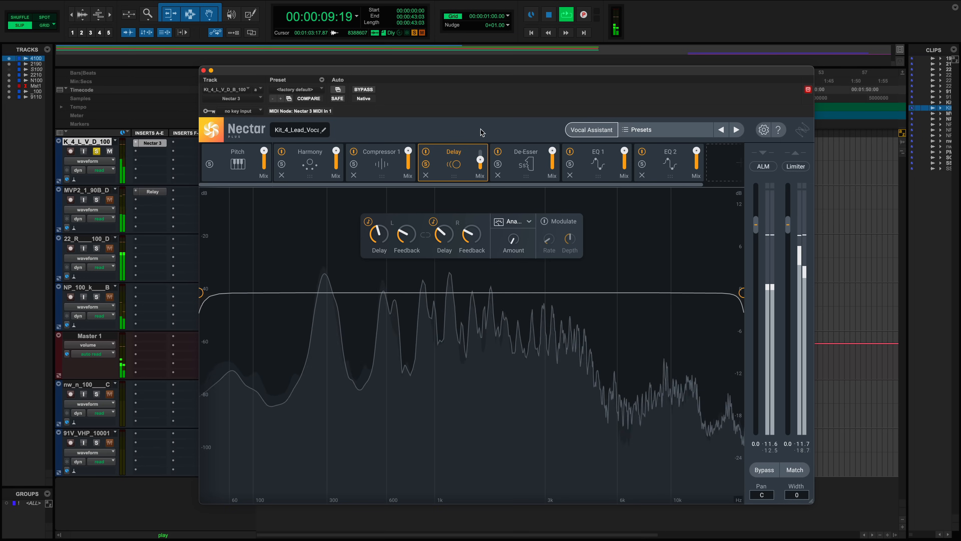
{"action": "left_click_drag", "start_coordinate": [481, 161], "coordinate": [483, 122]}
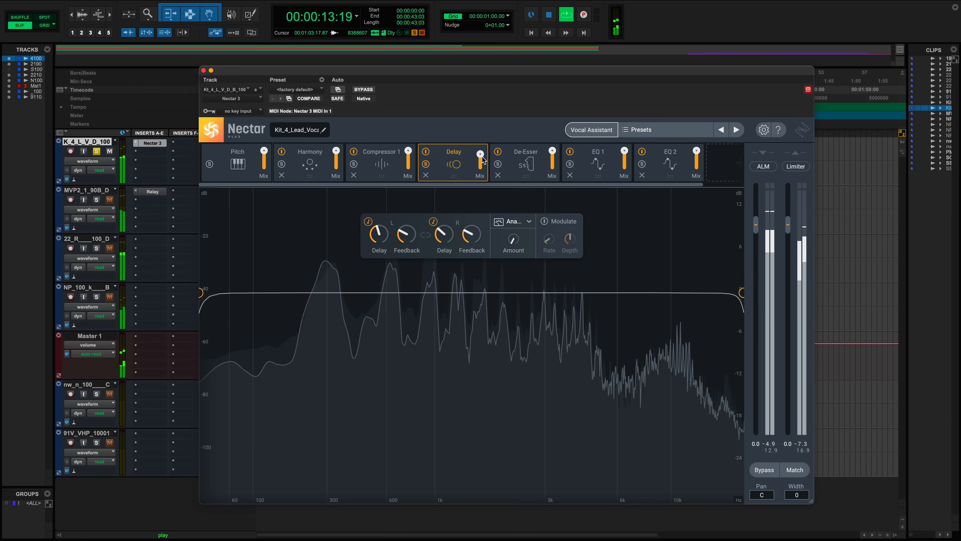
{"action": "left_click_drag", "start_coordinate": [481, 156], "coordinate": [480, 235]}
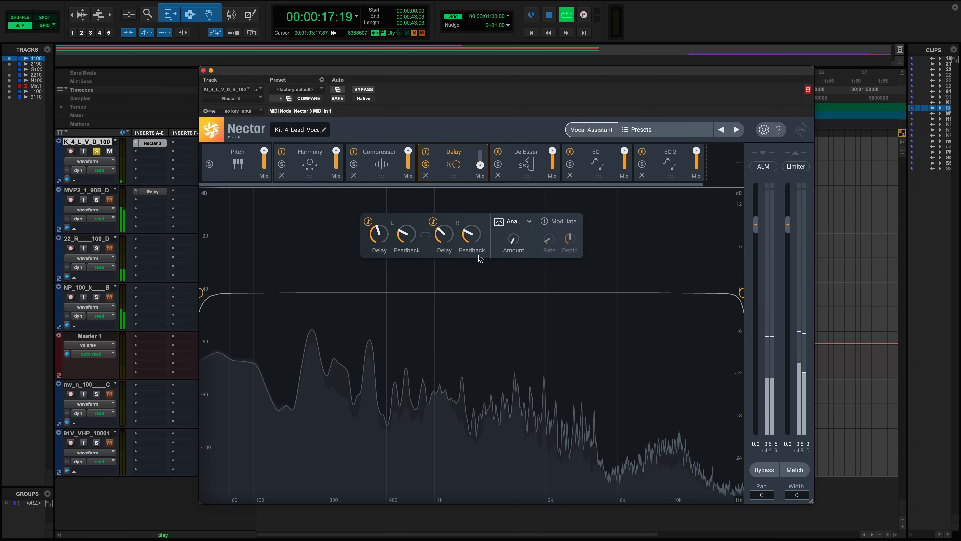
{"action": "mouse_move", "coordinate": [483, 164]}
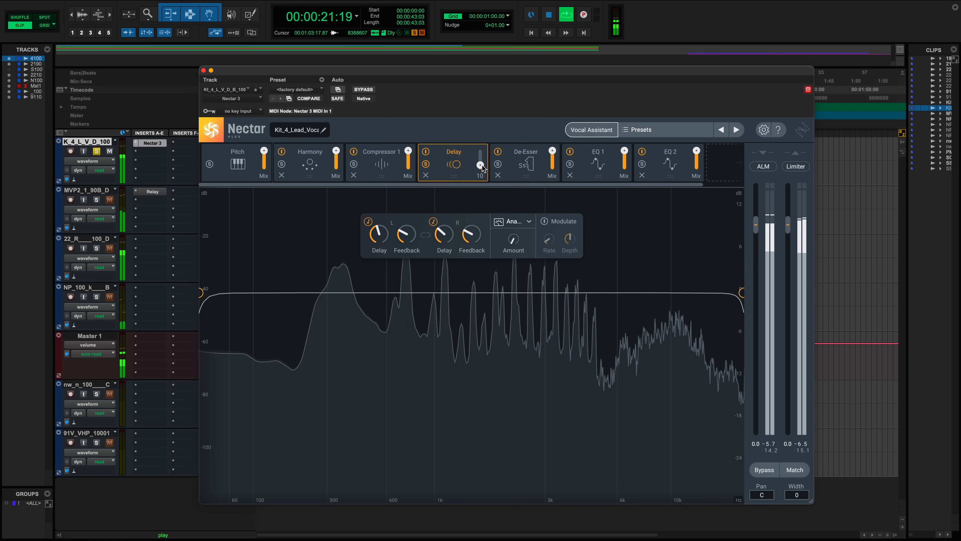
{"action": "scroll", "coordinate": [480, 165], "scroll_direction": "up", "scroll_amount": 4}
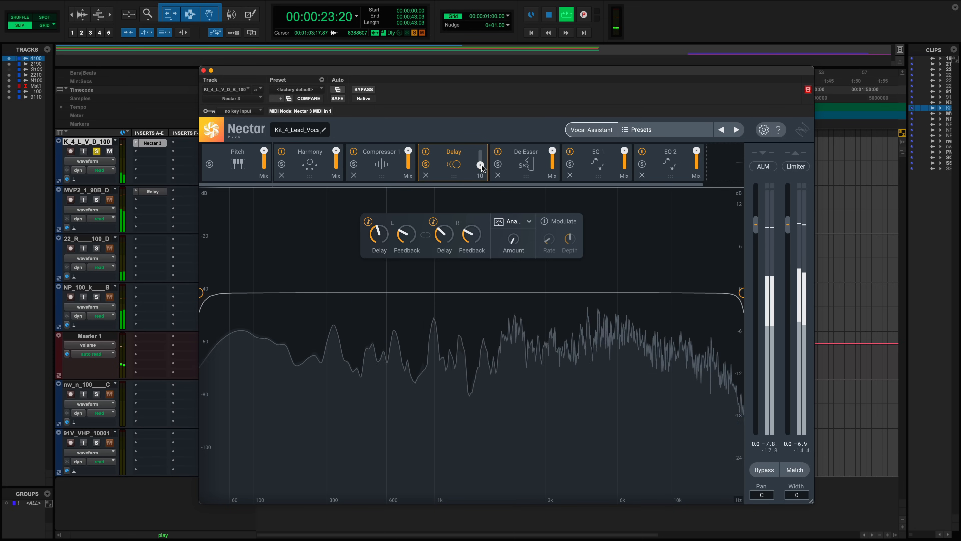
{"action": "scroll", "coordinate": [483, 151], "scroll_direction": "up", "scroll_amount": 1}
{"action": "left_click", "coordinate": [482, 149]}
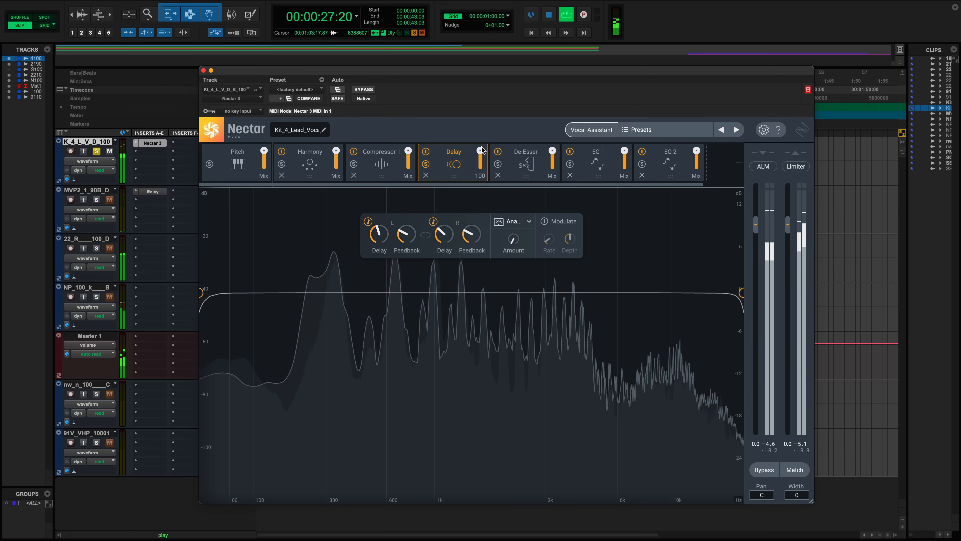
{"action": "left_click_drag", "start_coordinate": [480, 151], "coordinate": [481, 165]}
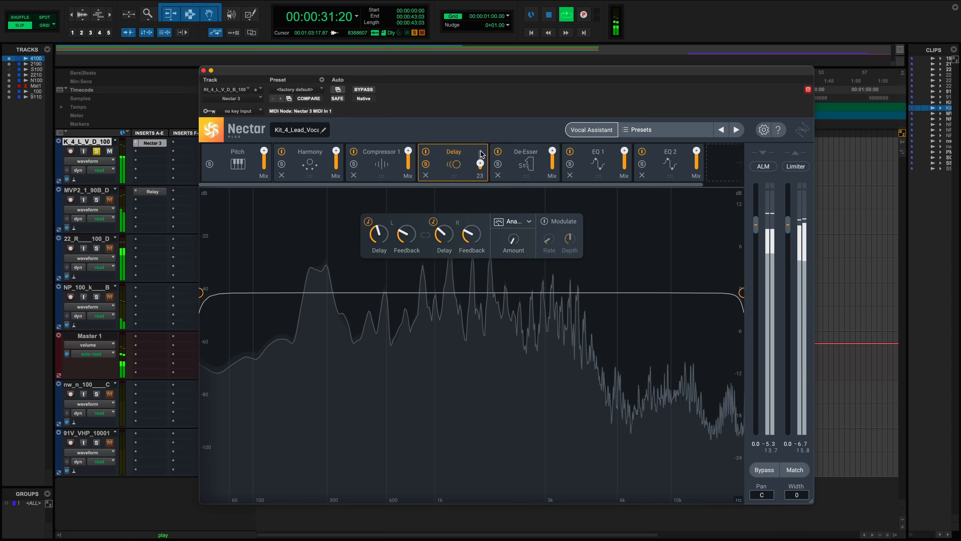
{"action": "double_click", "coordinate": [480, 152]}
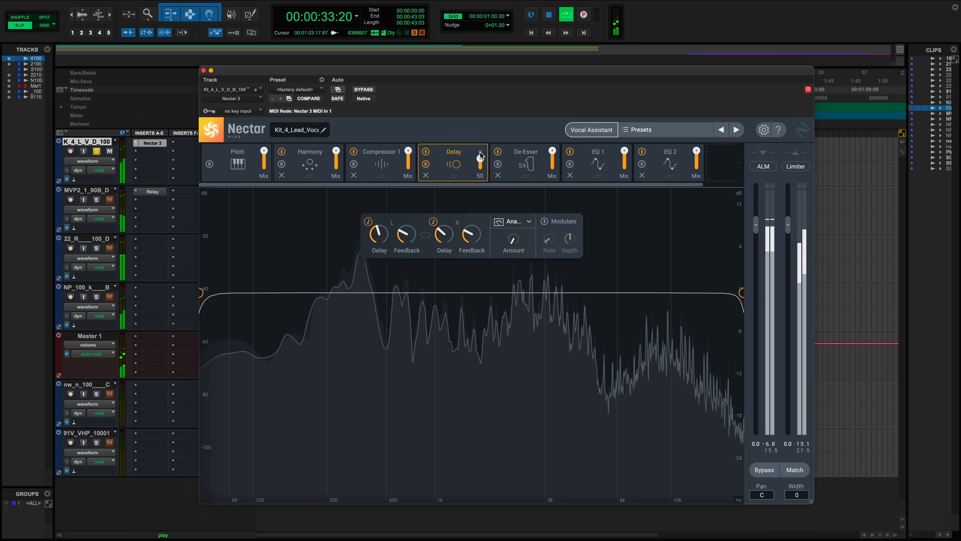
- Lower the Delay module's Mix to about 5 while the vocal plays, then stop playback
{"action": "left_click_drag", "start_coordinate": [481, 167], "coordinate": [484, 257]}
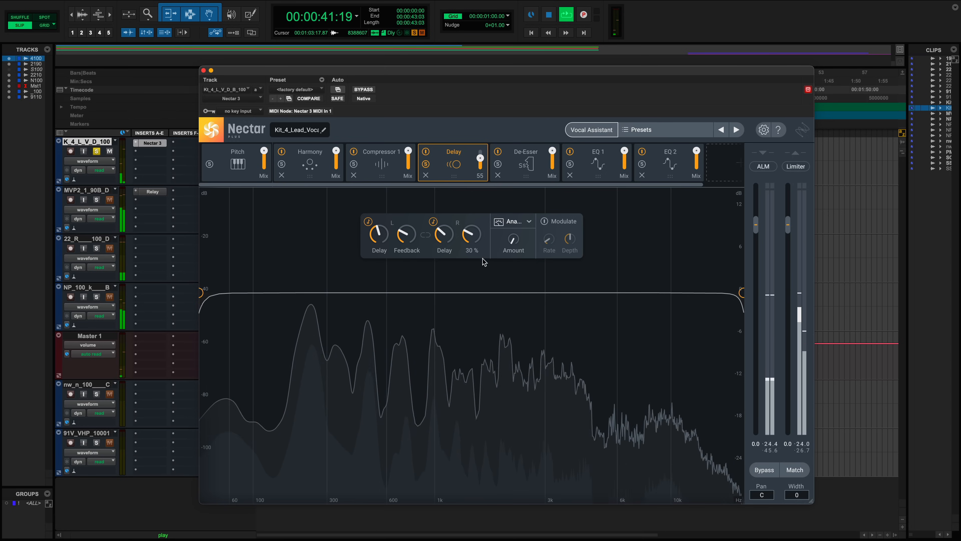
{"action": "left_click_drag", "start_coordinate": [479, 160], "coordinate": [478, 252]}
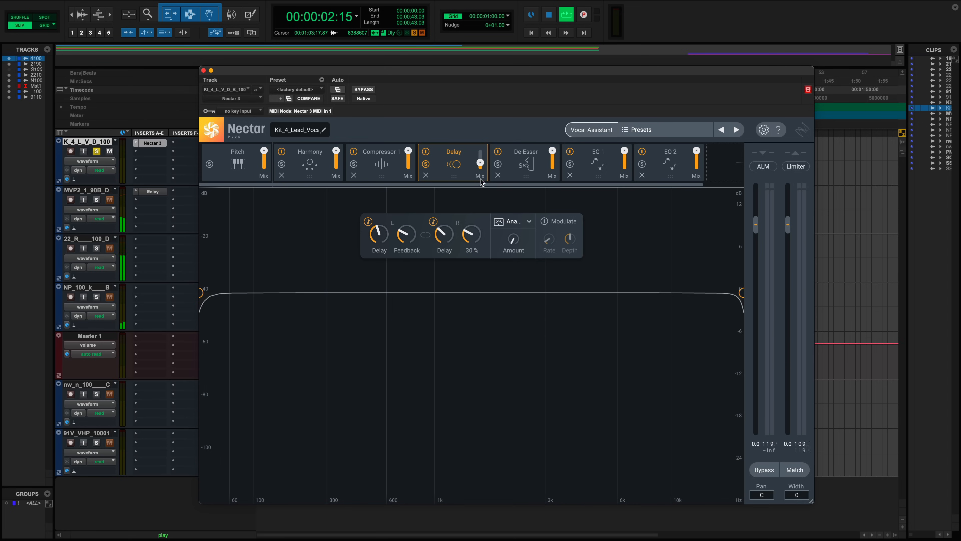
{"action": "left_click_drag", "start_coordinate": [480, 164], "coordinate": [479, 235]}
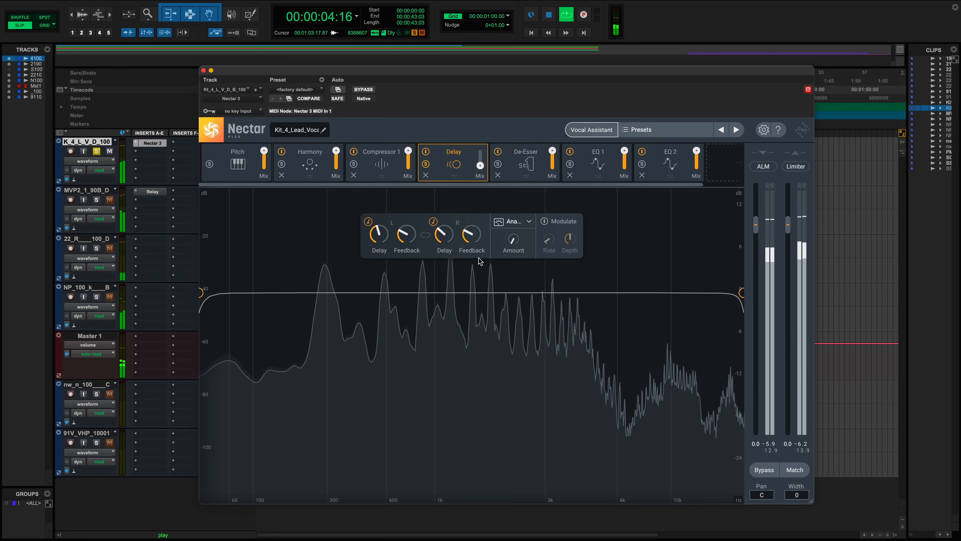
{"action": "left_click_drag", "start_coordinate": [480, 173], "coordinate": [481, 198]}
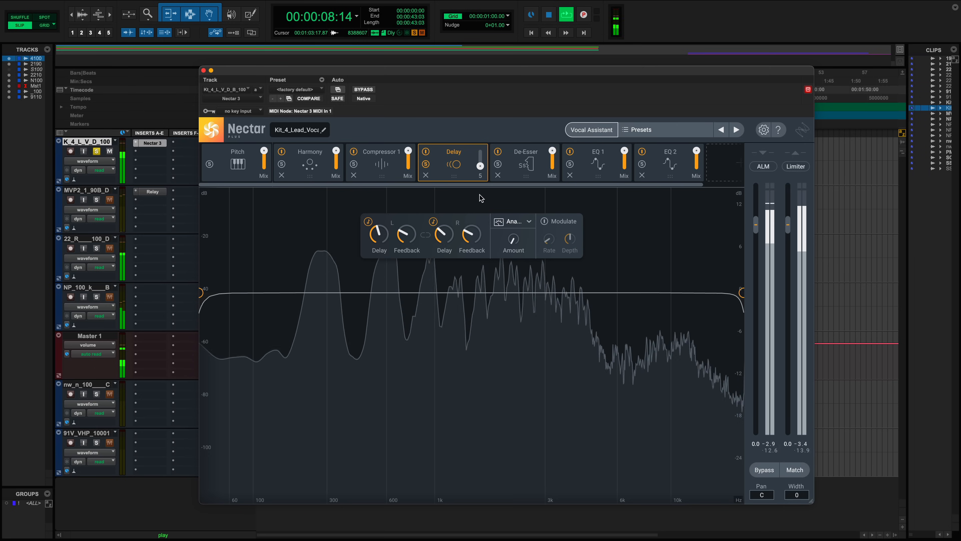
{"action": "key", "text": "space"}
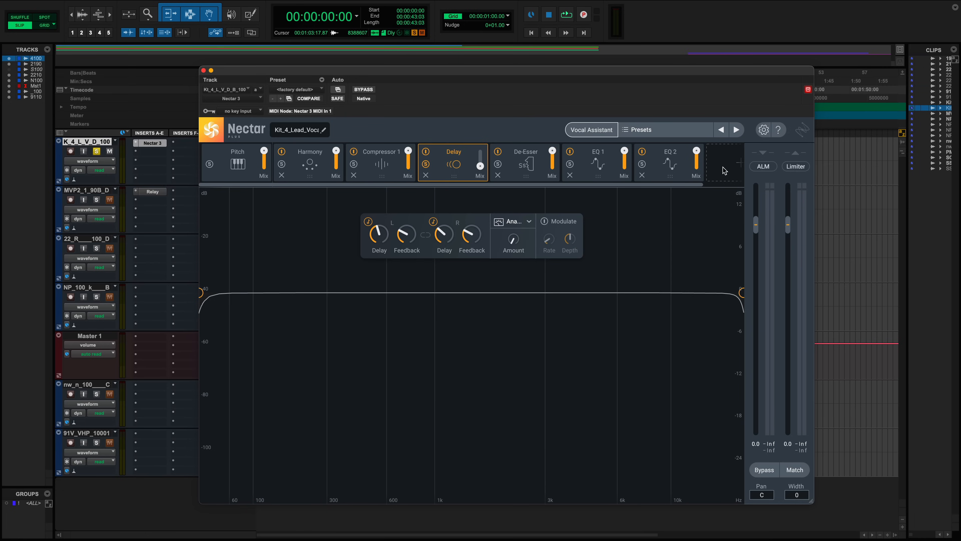
{"action": "left_click", "coordinate": [724, 171]}
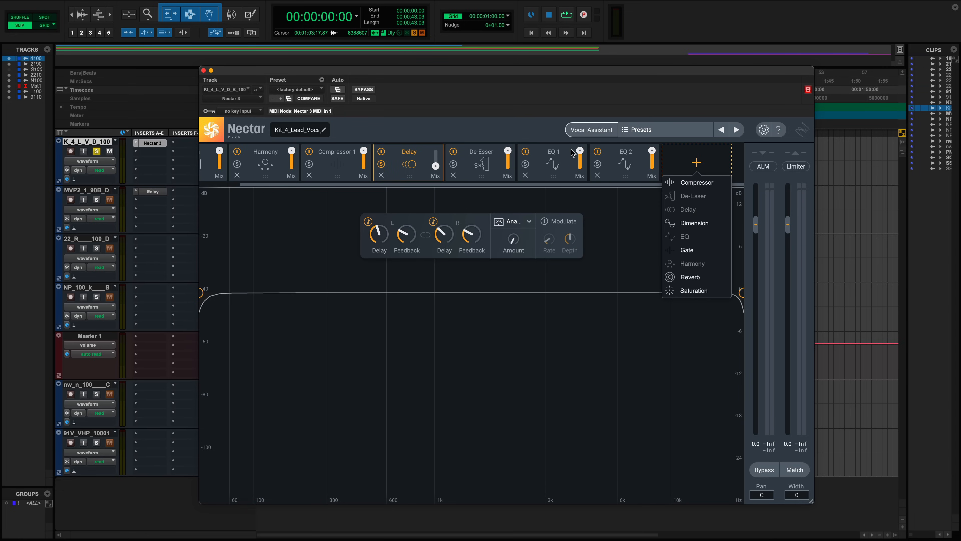
{"action": "left_click", "coordinate": [556, 167]}
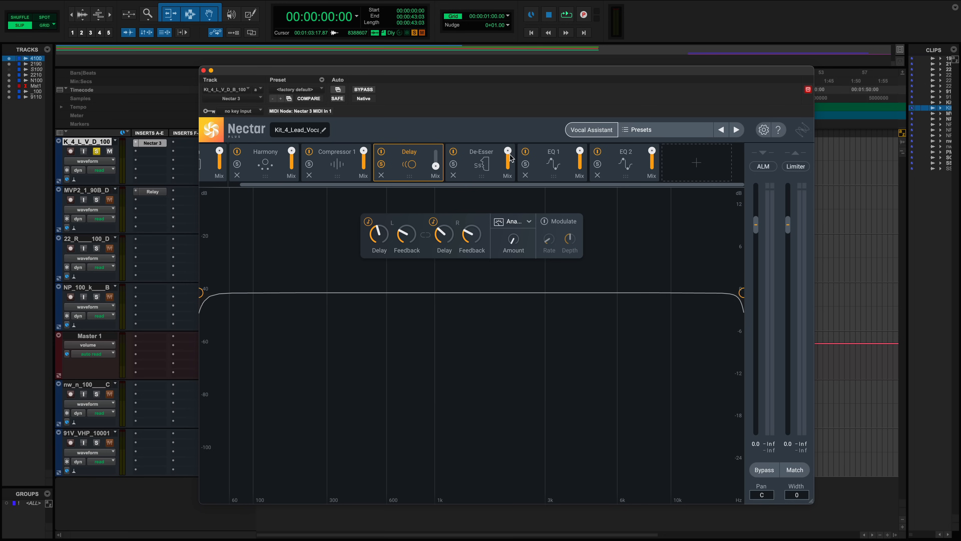
{"action": "left_click", "coordinate": [523, 152]}
{"action": "left_click", "coordinate": [523, 152]}
{"action": "left_click", "coordinate": [523, 152]}
{"action": "left_click", "coordinate": [523, 152]}
{"action": "scroll", "coordinate": [282, 178], "scroll_direction": "left", "scroll_amount": 2}
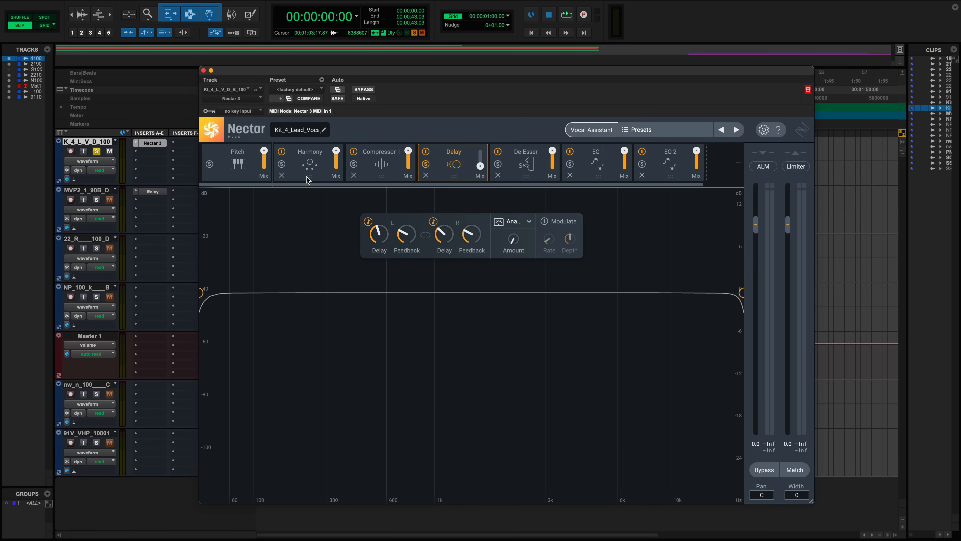
- Remove every module except Pitch from the Nectar chain
{"action": "left_click", "coordinate": [282, 175]}
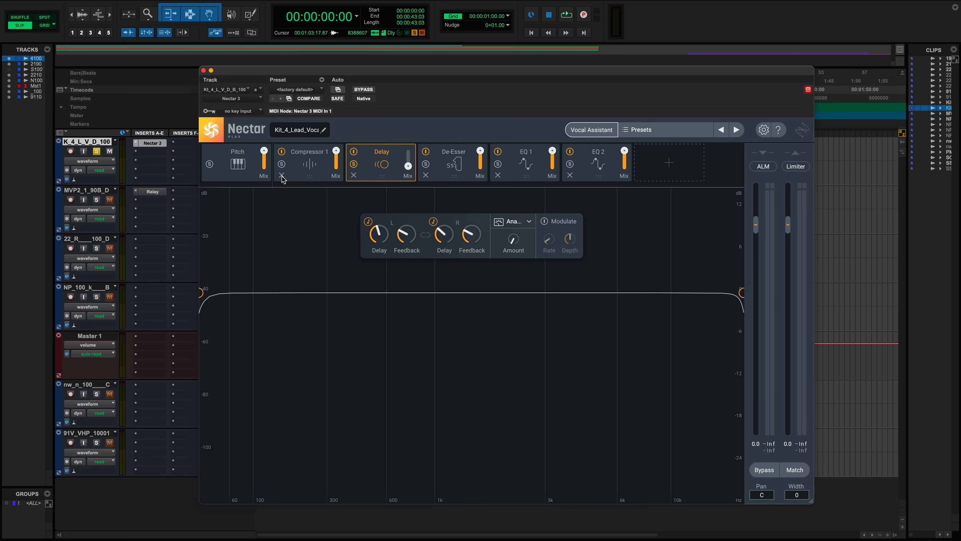
{"action": "left_click", "coordinate": [281, 175]}
{"action": "left_click", "coordinate": [282, 175]}
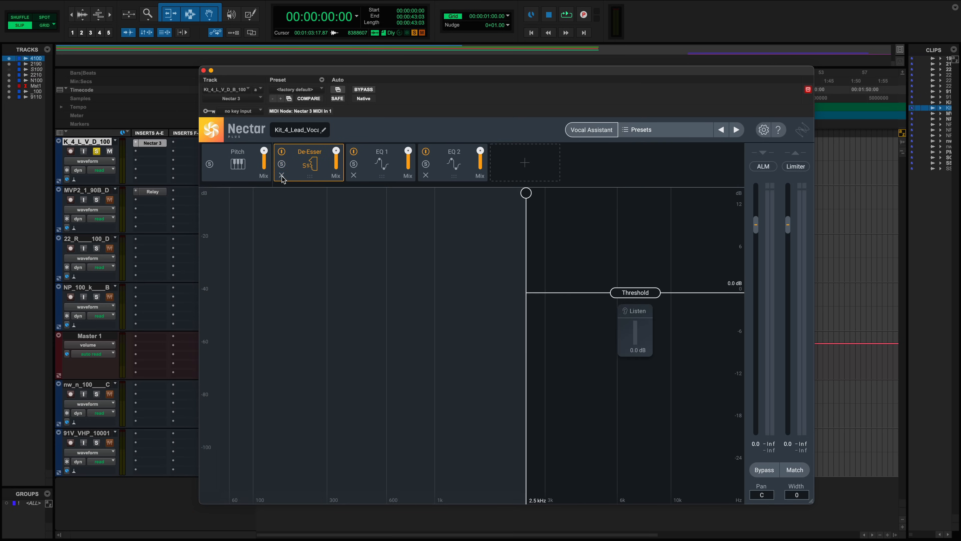
{"action": "left_click", "coordinate": [281, 175]}
{"action": "left_click", "coordinate": [282, 175]}
{"action": "left_click", "coordinate": [282, 175]}
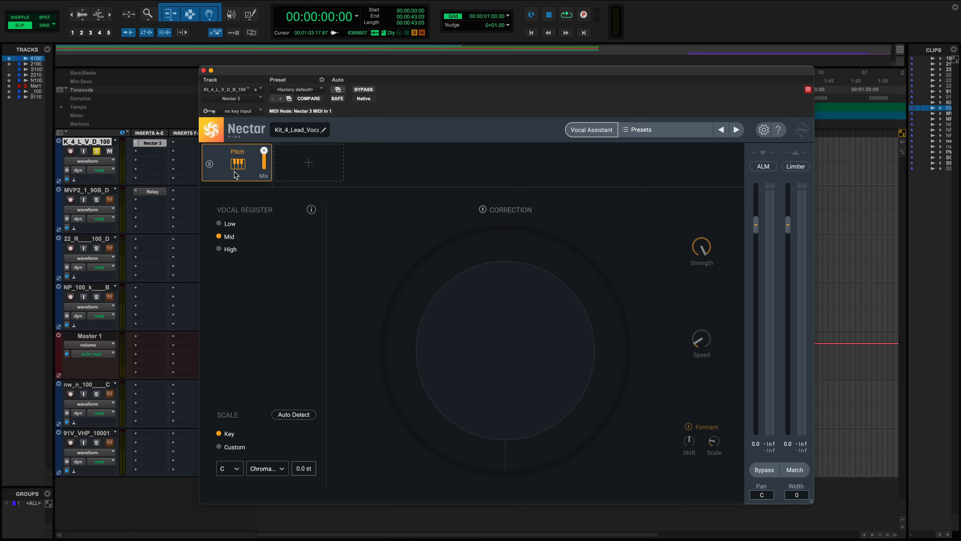
{"action": "left_click", "coordinate": [332, 166]}
{"action": "left_click", "coordinate": [324, 208]}
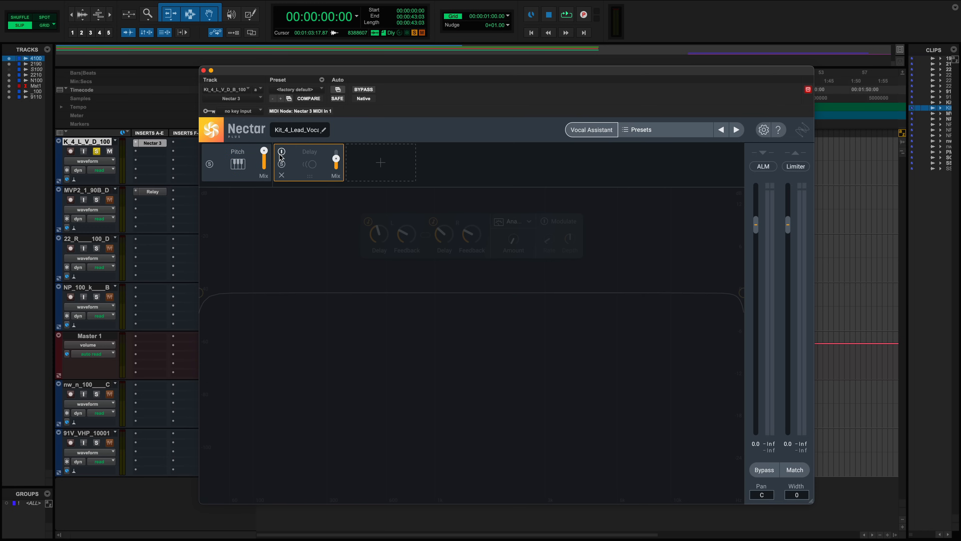
{"action": "left_click", "coordinate": [281, 175]}
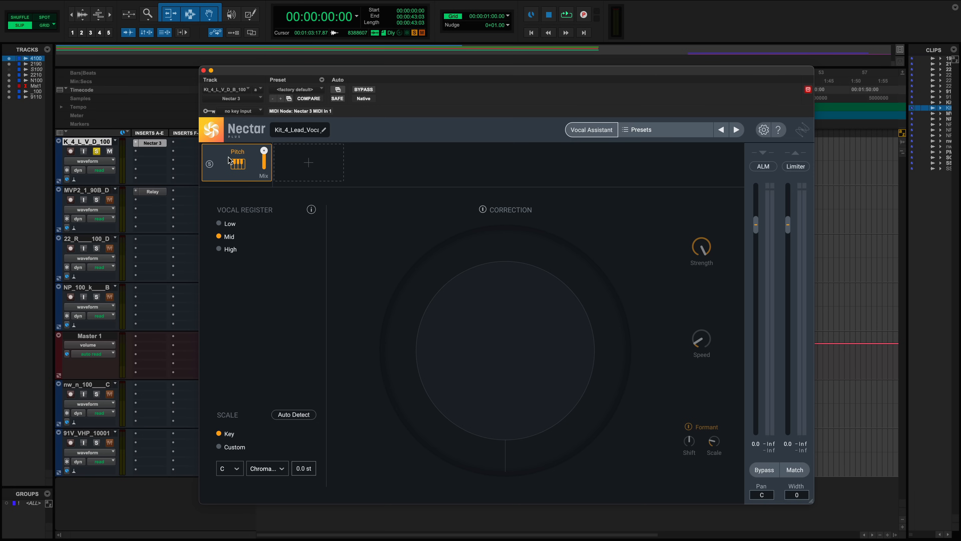
- Open the Vocal Assistant screen and close it without choosing an option
{"action": "left_click", "coordinate": [502, 212]}
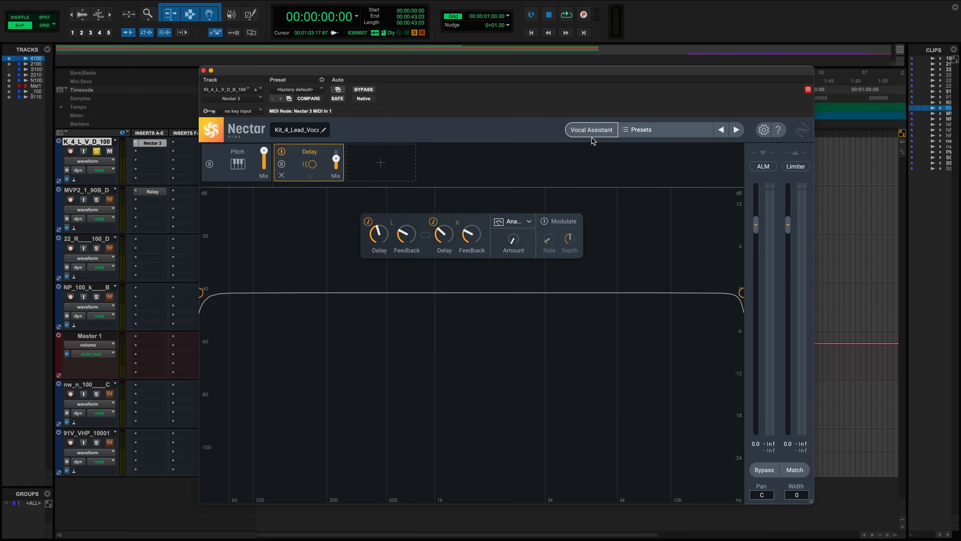
{"action": "left_click", "coordinate": [592, 130]}
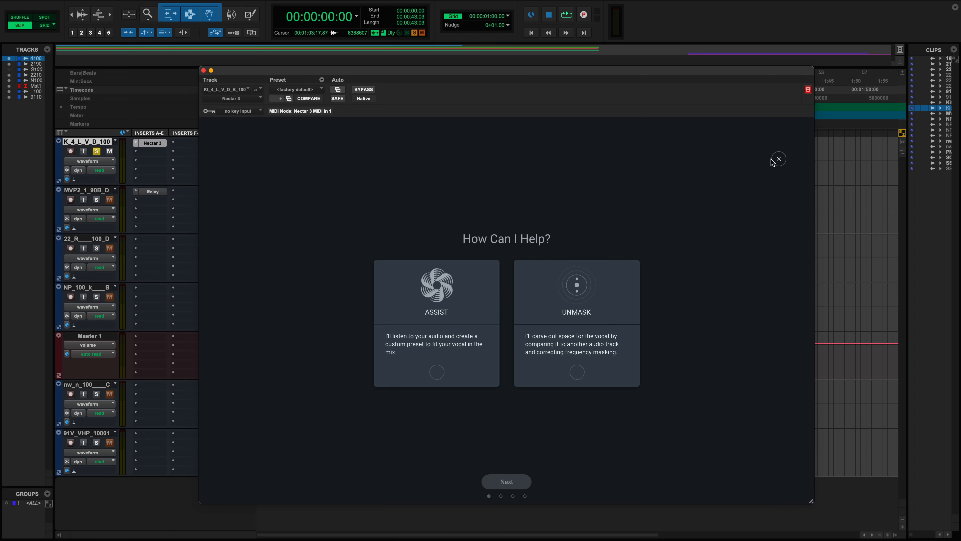
{"action": "left_click", "coordinate": [774, 160]}
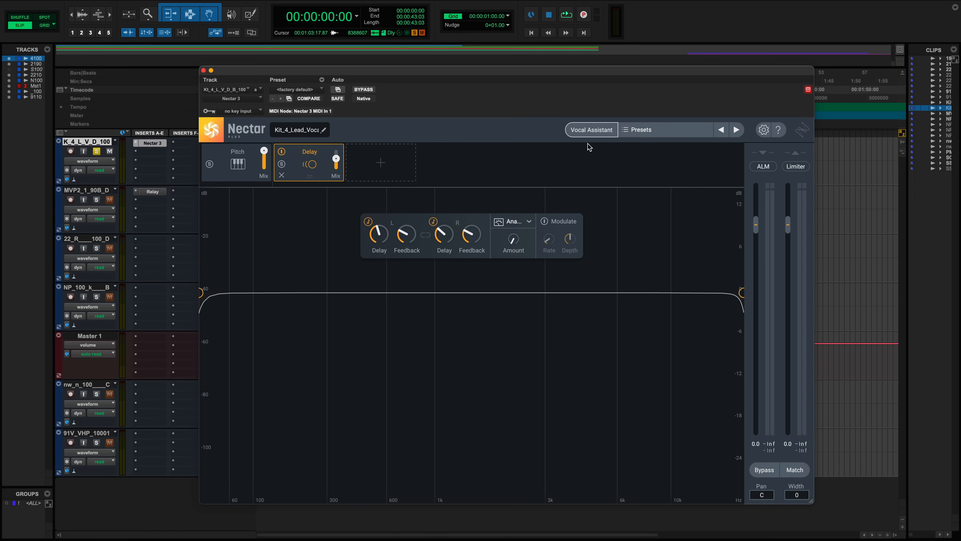
- Open the Presets browser, collapse the other folders, expand Music and move the browser window aside
{"action": "left_click", "coordinate": [649, 137]}
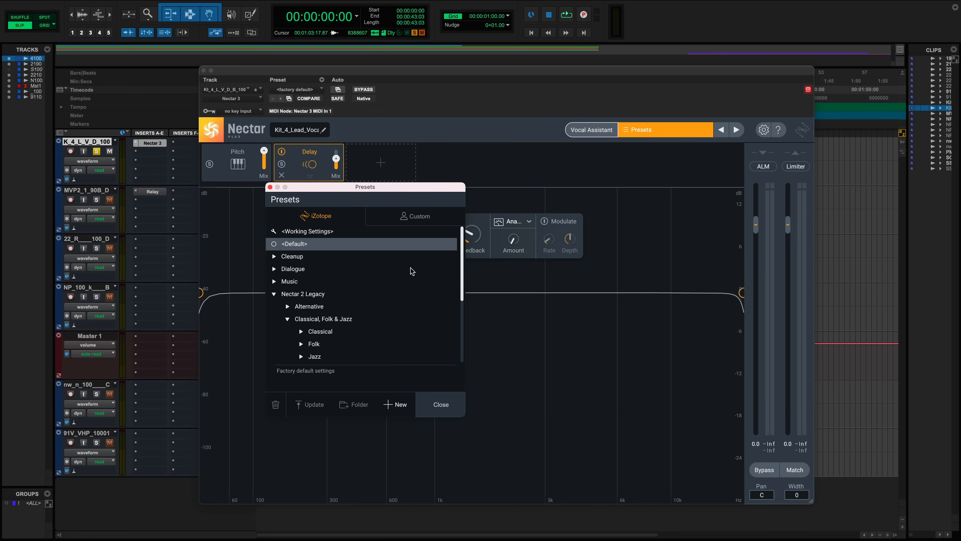
{"action": "left_click", "coordinate": [274, 295]}
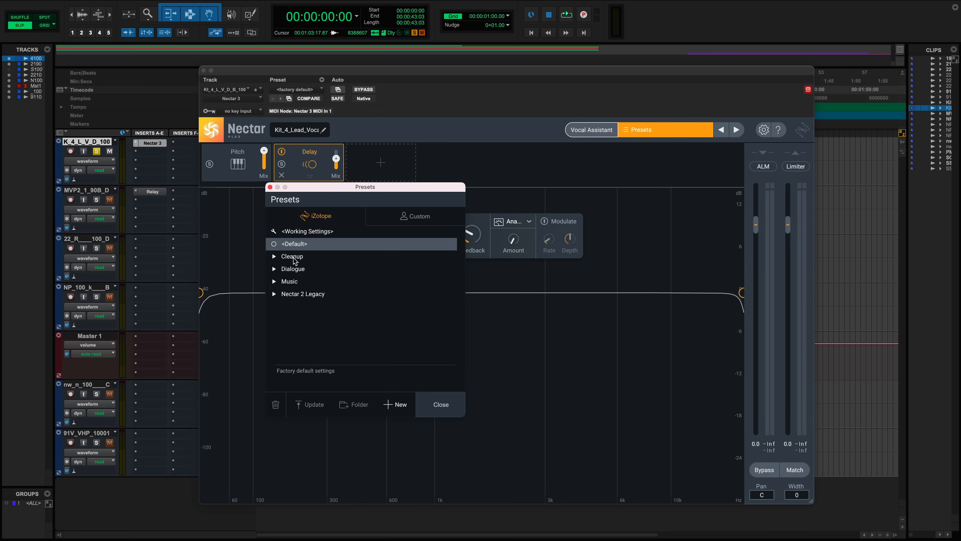
{"action": "left_click", "coordinate": [293, 256]}
{"action": "left_click", "coordinate": [274, 258]}
{"action": "left_click", "coordinate": [275, 258]}
{"action": "left_click", "coordinate": [274, 269]}
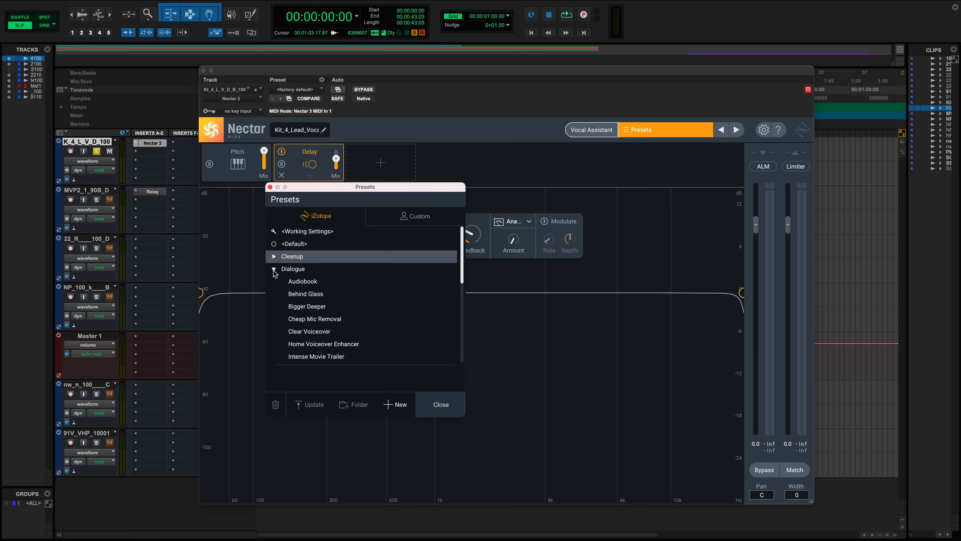
{"action": "left_click", "coordinate": [274, 269]}
{"action": "left_click", "coordinate": [274, 282]}
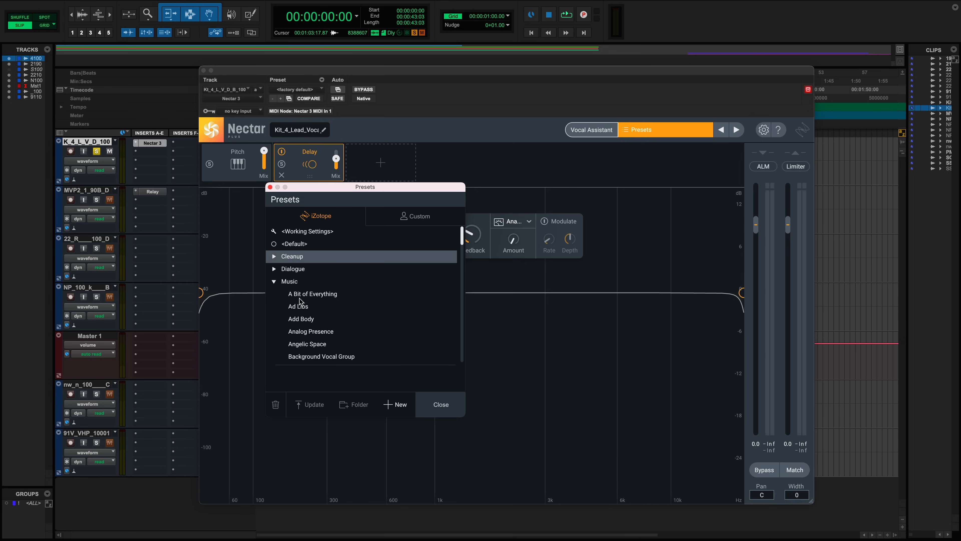
{"action": "left_click_drag", "start_coordinate": [348, 193], "coordinate": [490, 189]}
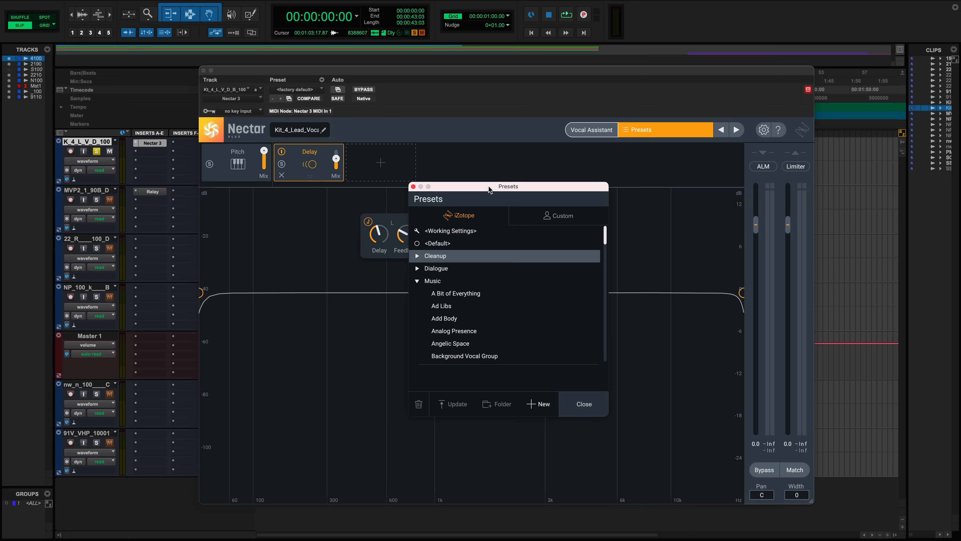
- Audition the Music presets in turn, from Ad Libs through Bright and Modern, while the vocal plays
{"action": "left_click", "coordinate": [474, 309]}
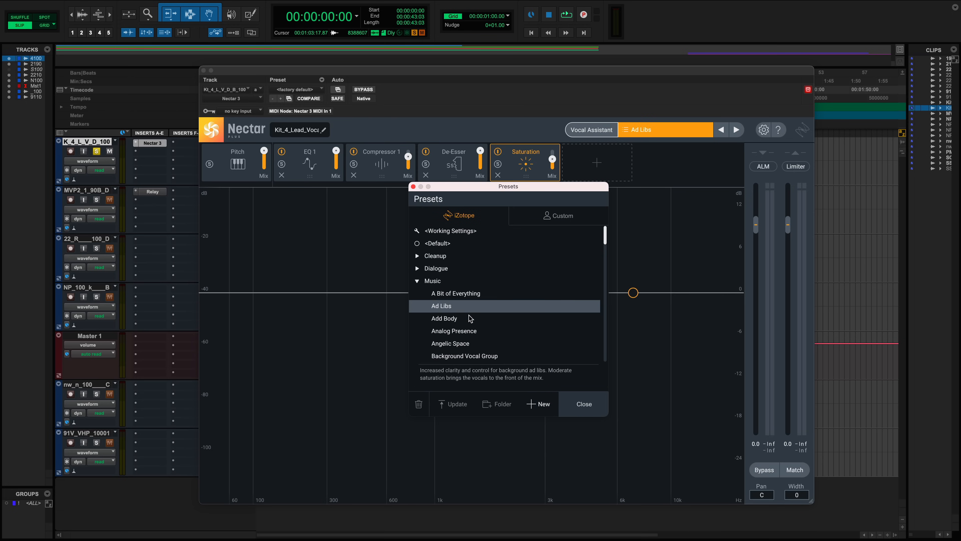
{"action": "left_click", "coordinate": [470, 321]}
{"action": "left_click", "coordinate": [469, 332]}
{"action": "left_click", "coordinate": [468, 342]}
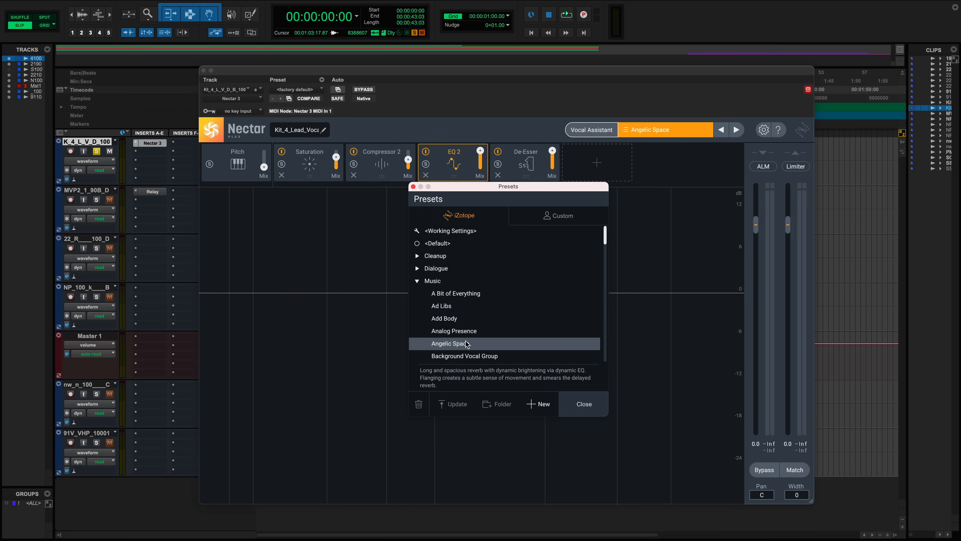
{"action": "left_click", "coordinate": [465, 355]}
{"action": "scroll", "coordinate": [465, 357], "scroll_direction": "down", "scroll_amount": 2}
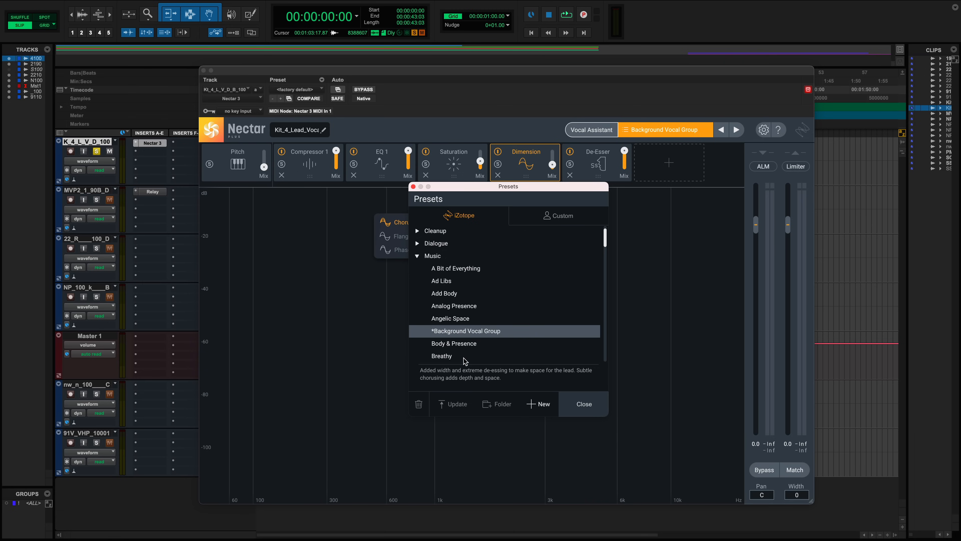
{"action": "left_click", "coordinate": [460, 348]}
{"action": "left_click", "coordinate": [460, 357]}
{"action": "scroll", "coordinate": [458, 352], "scroll_direction": "down", "scroll_amount": 1}
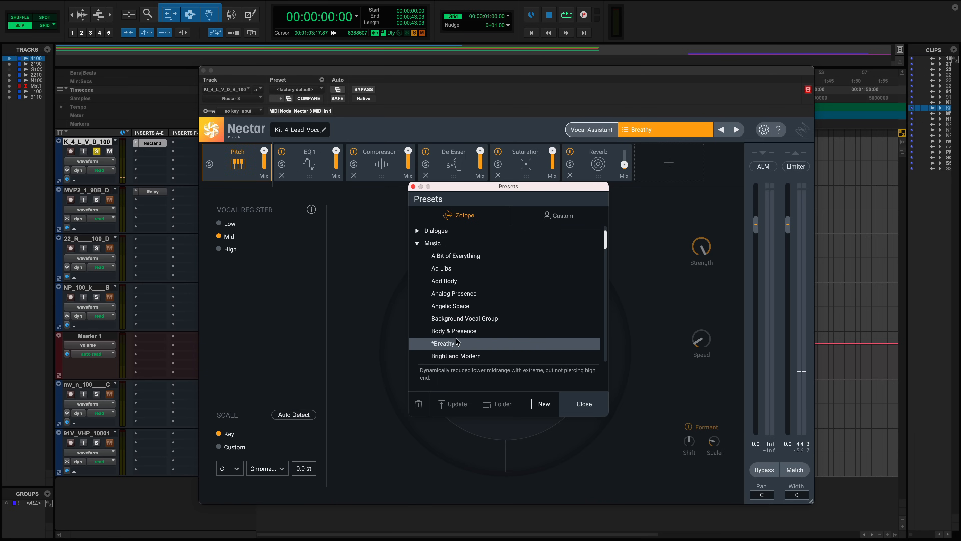
{"action": "scroll", "coordinate": [454, 344], "scroll_direction": "down", "scroll_amount": 1}
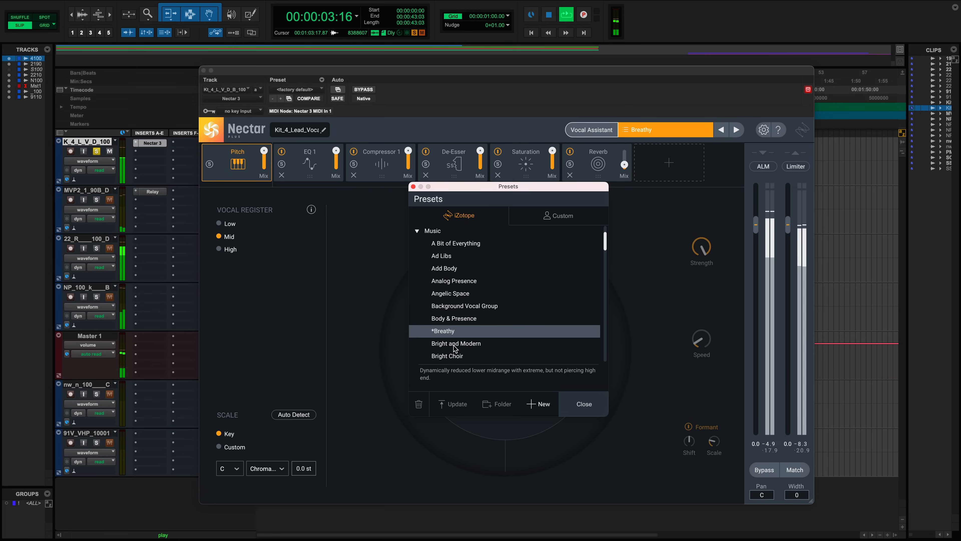
{"action": "left_click", "coordinate": [455, 344]}
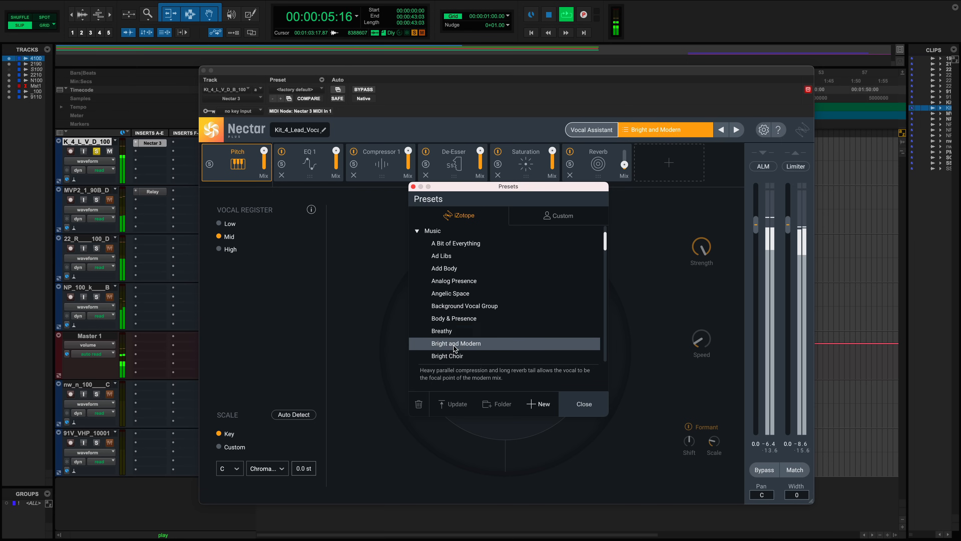
- Audition more Music presets, including Highpass Backing Vox, Holy Harmonies and Lofi Space, and finish on Large Choir
{"action": "left_click", "coordinate": [458, 307]}
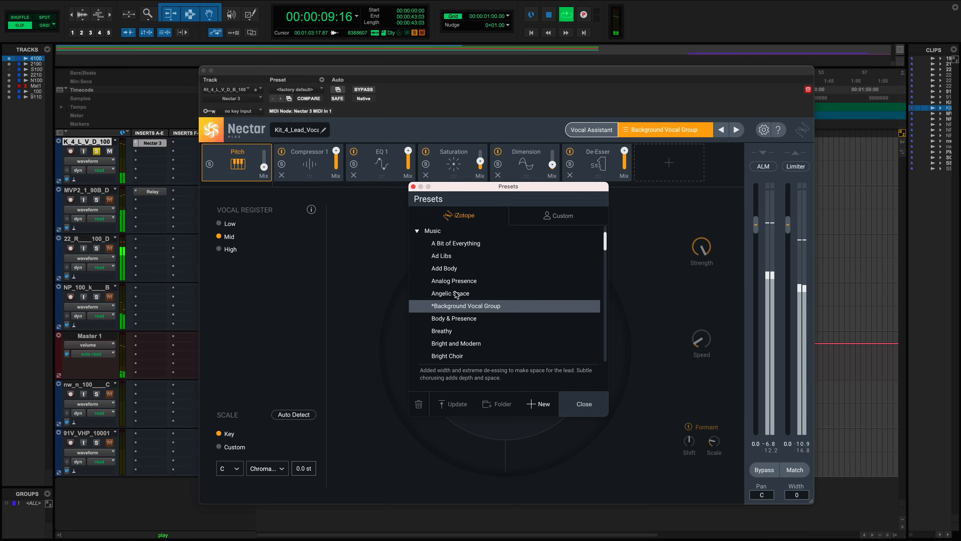
{"action": "left_click", "coordinate": [457, 294]}
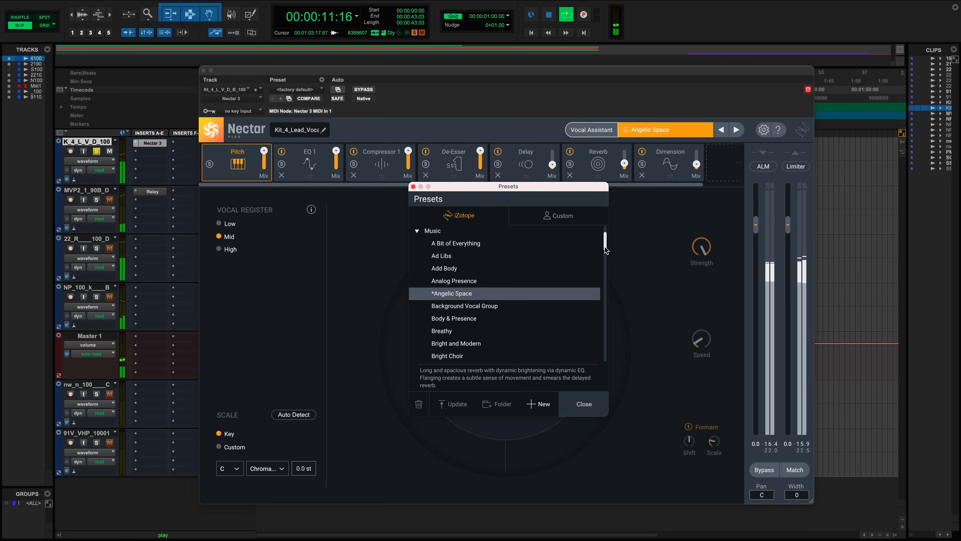
{"action": "scroll", "coordinate": [507, 296], "scroll_direction": "down", "scroll_amount": 15}
{"action": "left_click", "coordinate": [438, 282]}
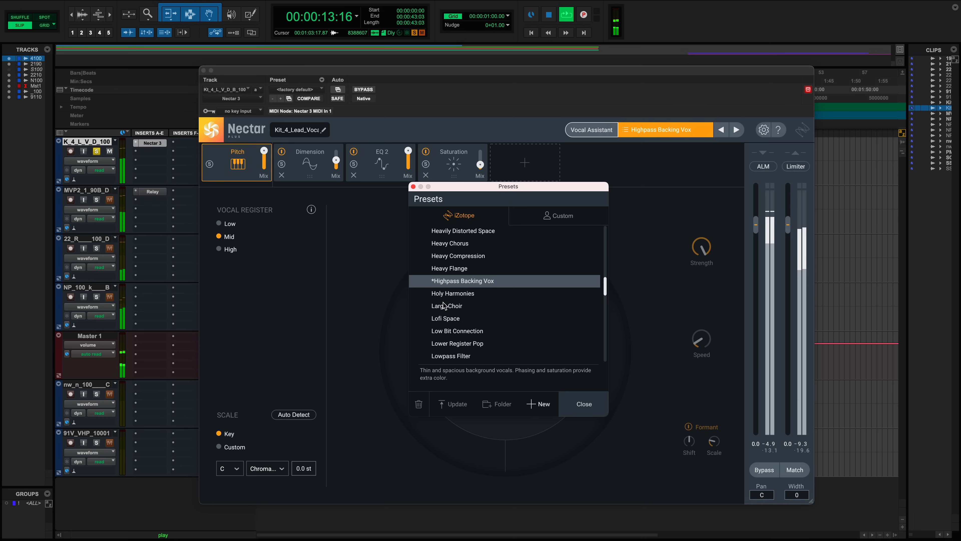
{"action": "left_click", "coordinate": [448, 308]}
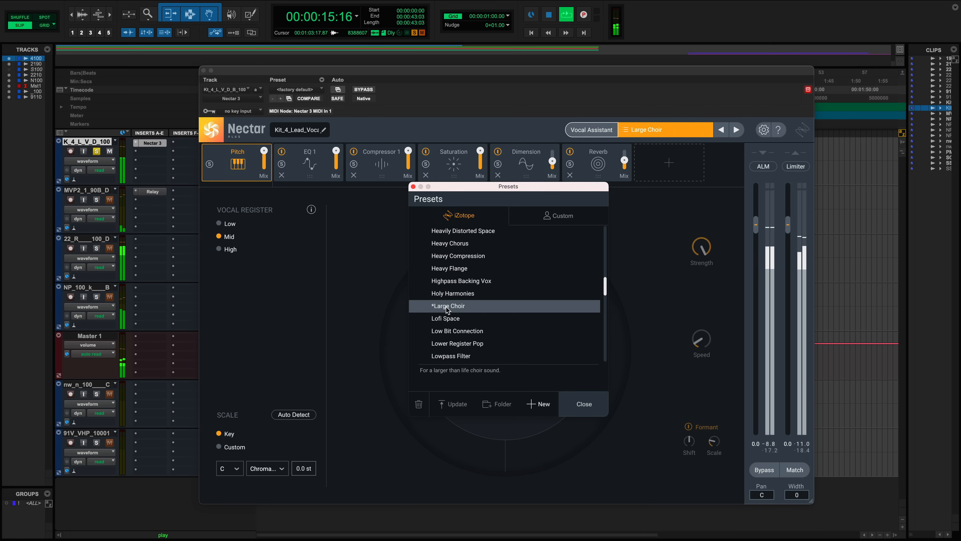
{"action": "left_click", "coordinate": [448, 295]}
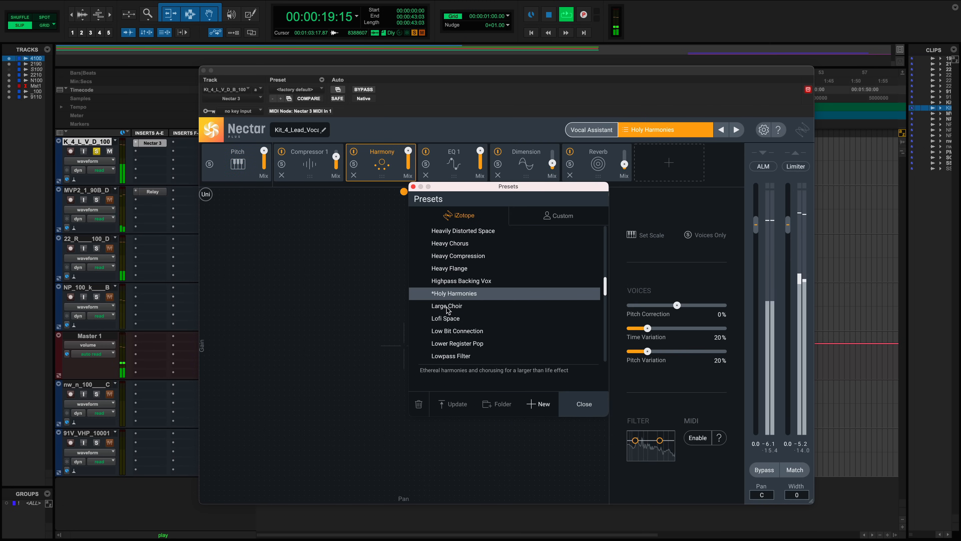
{"action": "left_click", "coordinate": [447, 331]}
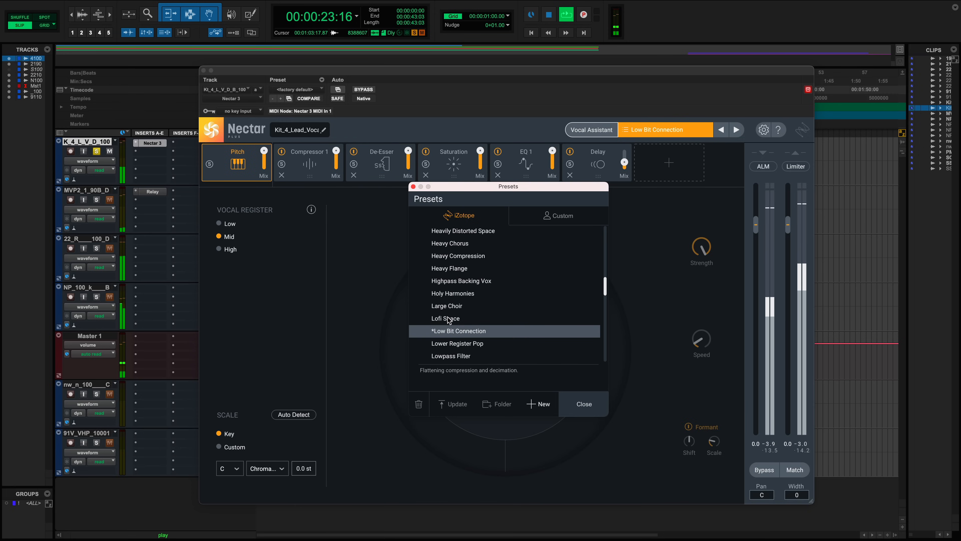
{"action": "left_click", "coordinate": [447, 319]}
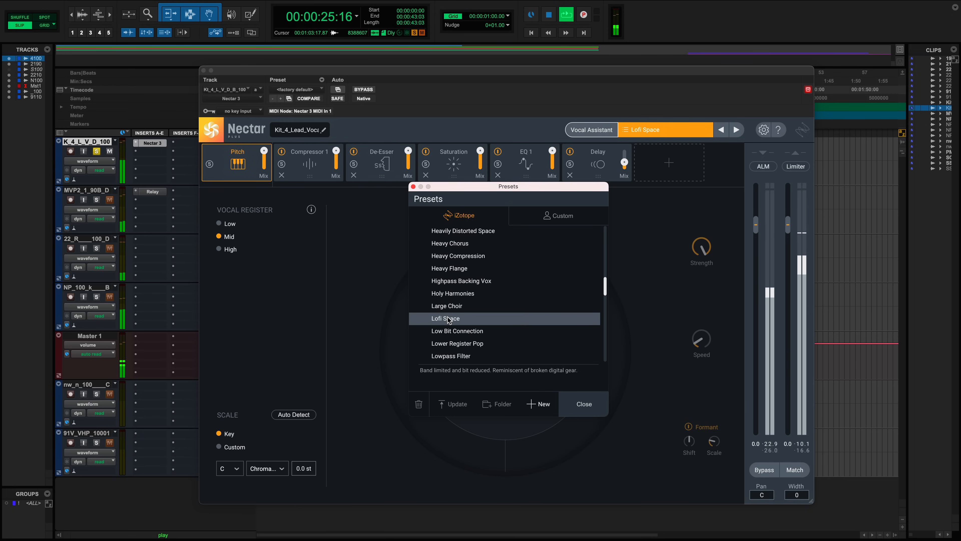
{"action": "left_click", "coordinate": [447, 310]}
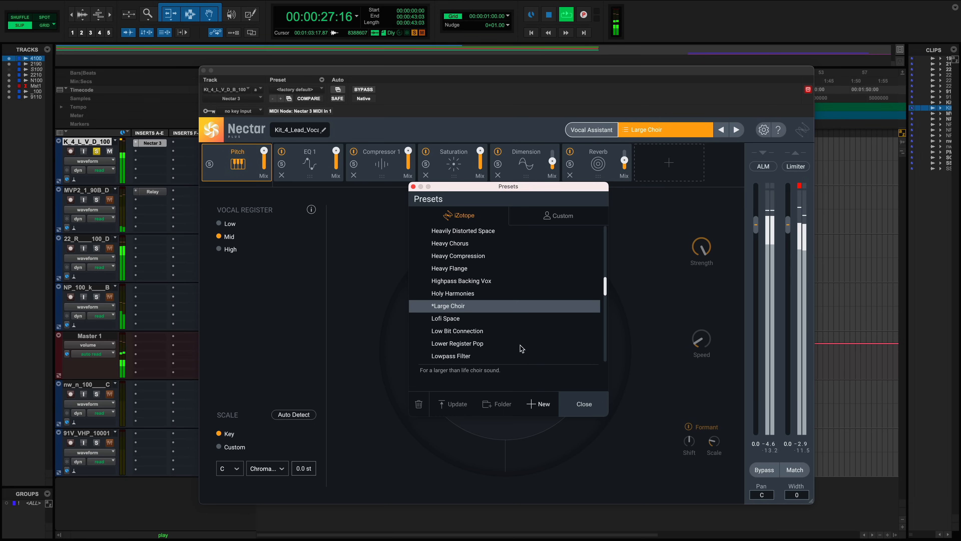
- Load the Holy Harmonies preset, close the Presets browser and stop playback
{"action": "left_click", "coordinate": [465, 293]}
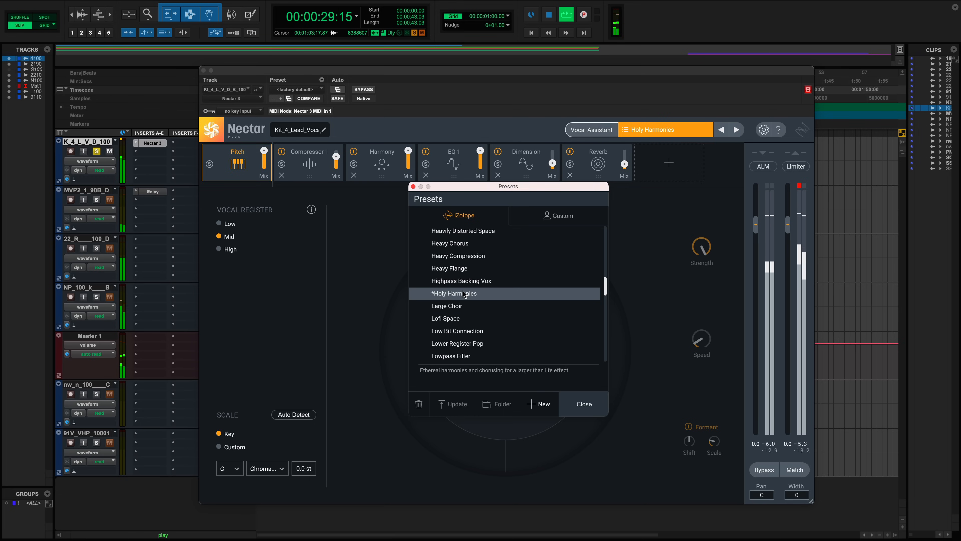
{"action": "left_click", "coordinate": [574, 405]}
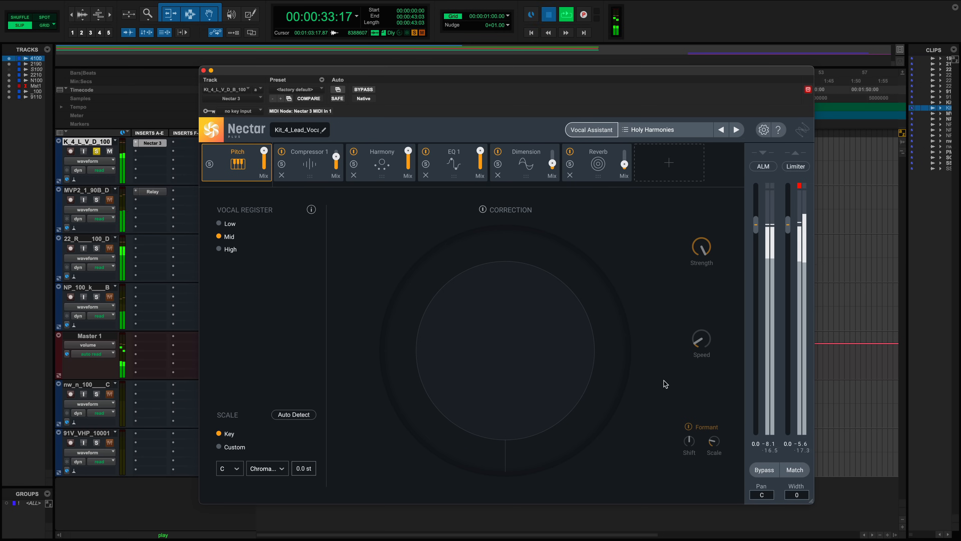
{"action": "key", "text": "space"}
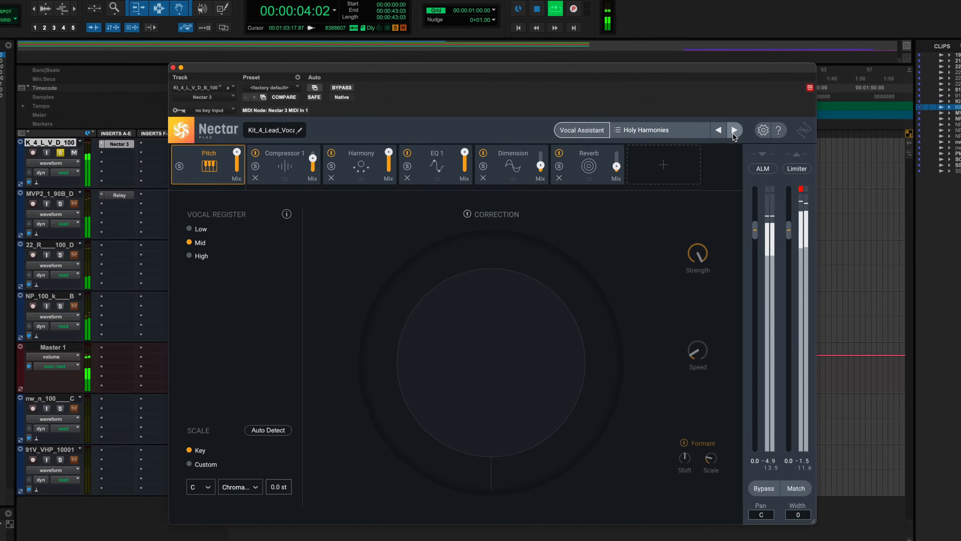
- Step forward and back through neighbouring presets with the preset arrows, ending back on Holy Harmonies
{"action": "left_click", "coordinate": [734, 132]}
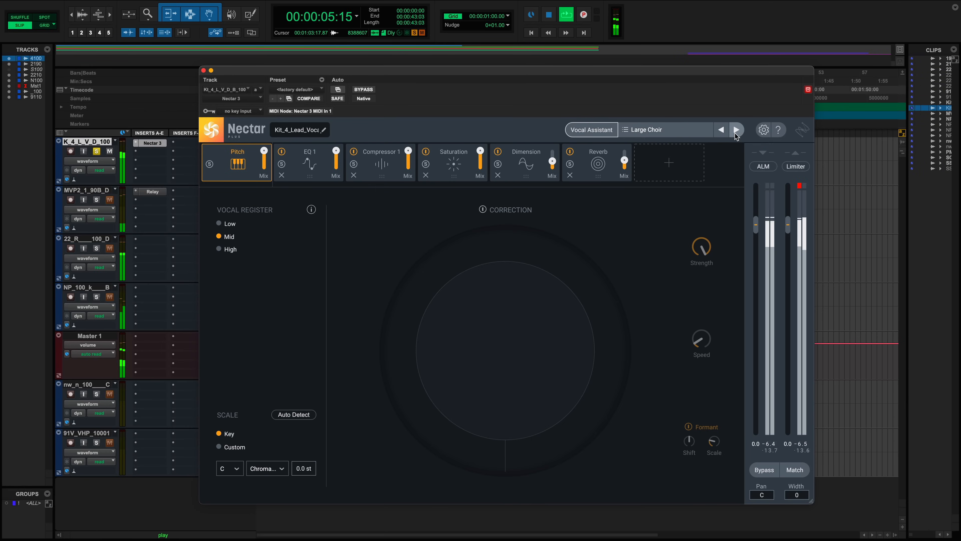
{"action": "left_click", "coordinate": [736, 132]}
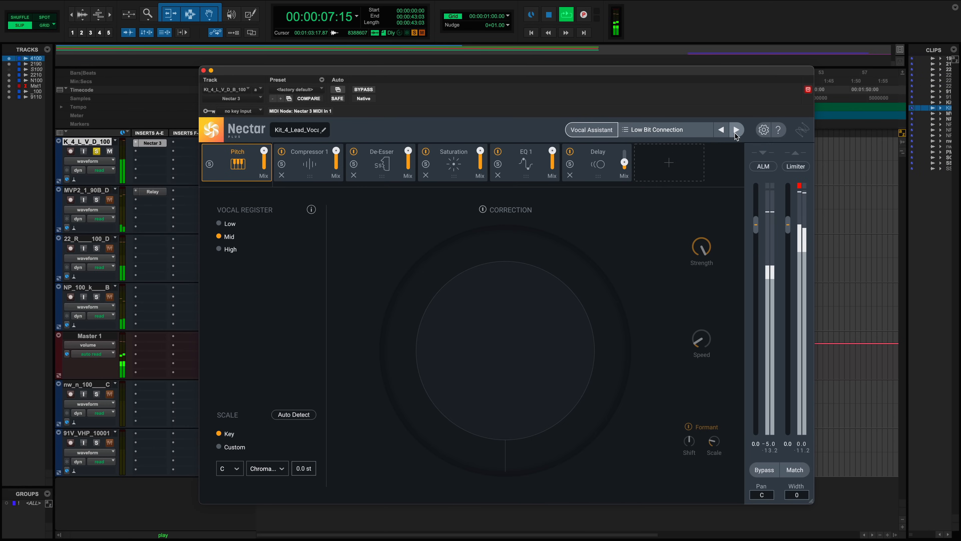
{"action": "left_click", "coordinate": [722, 130]}
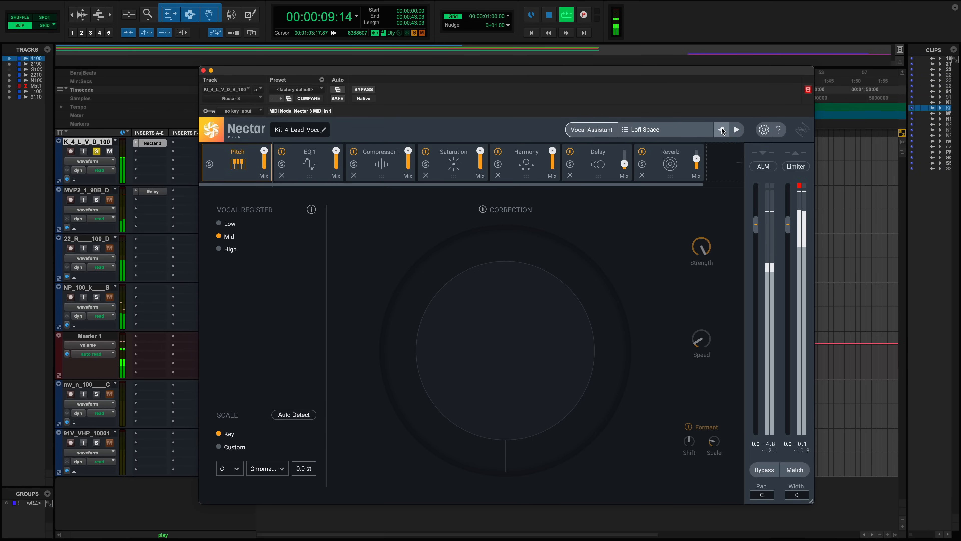
{"action": "left_click", "coordinate": [722, 130]}
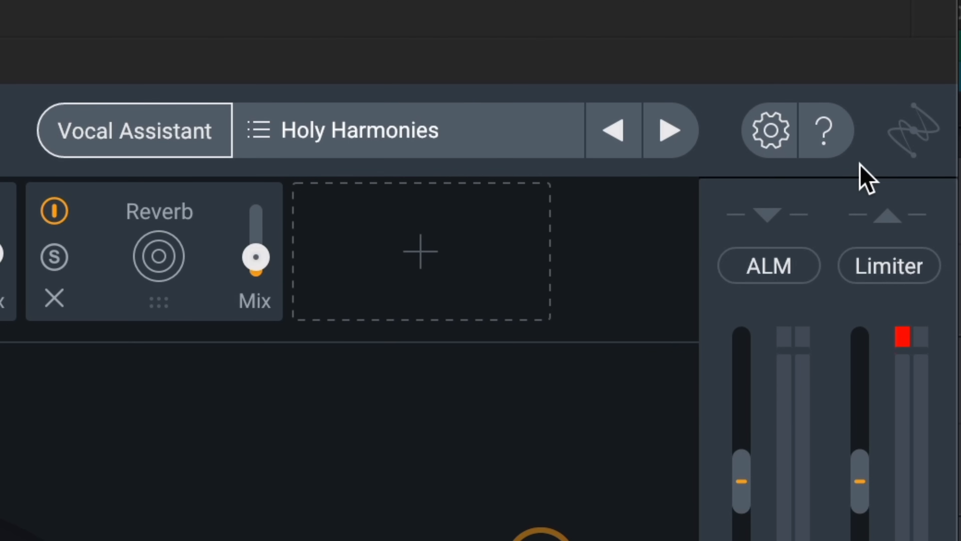
- Open the Nectar Options dialog to review its settings, then close it
{"action": "left_click", "coordinate": [771, 131]}
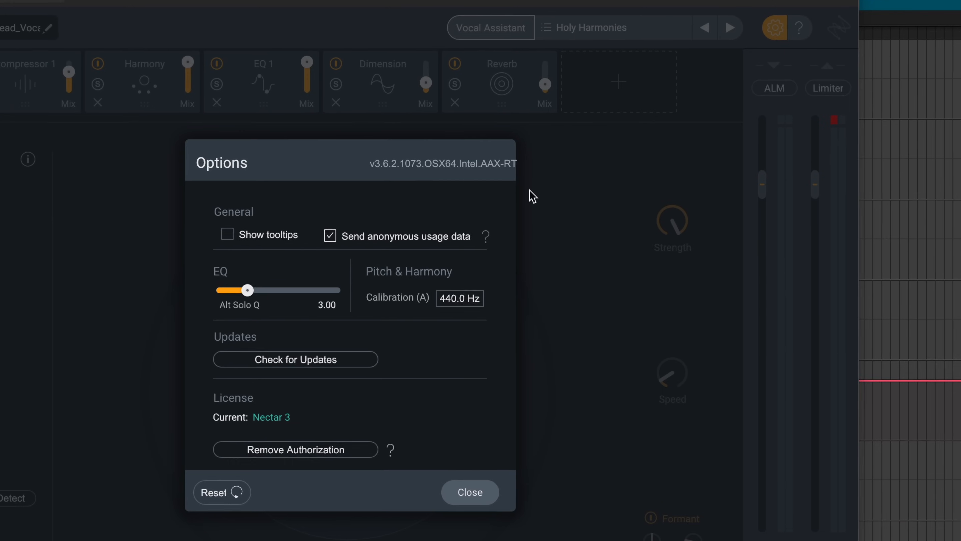
{"action": "left_click", "coordinate": [466, 488]}
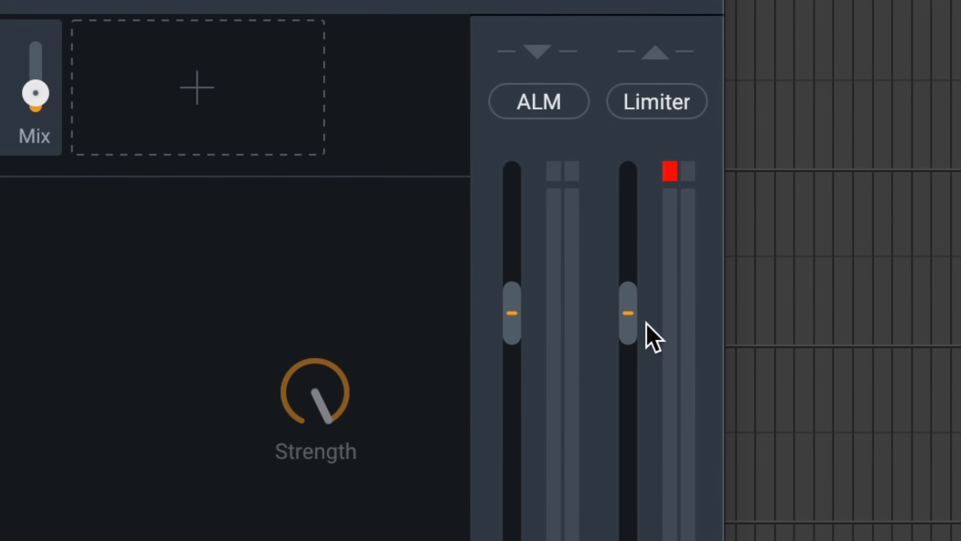
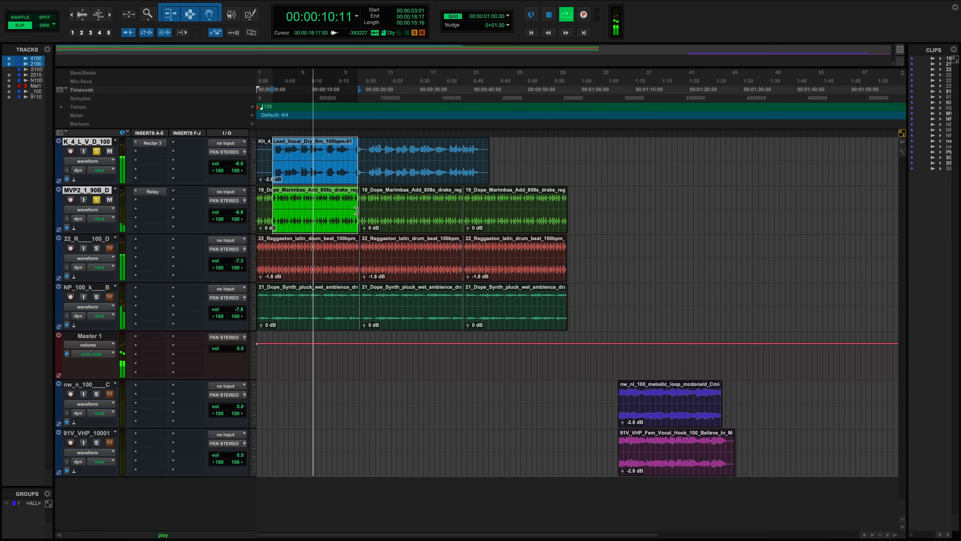
- Stop playback, open the Relay plug-in on the marimba track, rename its instance Masker Source, and close it
{"action": "key", "text": "space"}
{"action": "left_click", "coordinate": [153, 192]}
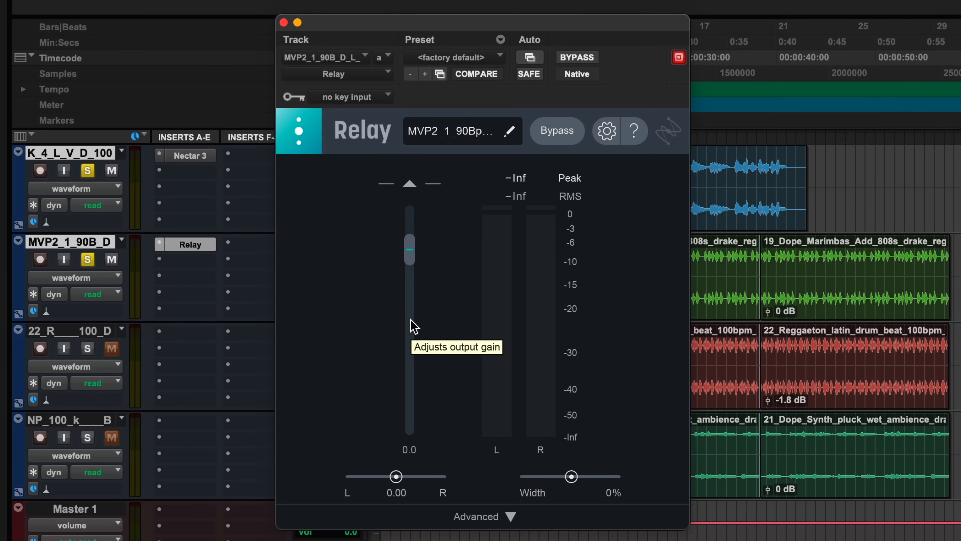
{"action": "left_click", "coordinate": [447, 132]}
{"action": "type", "text": "Masker Source"}
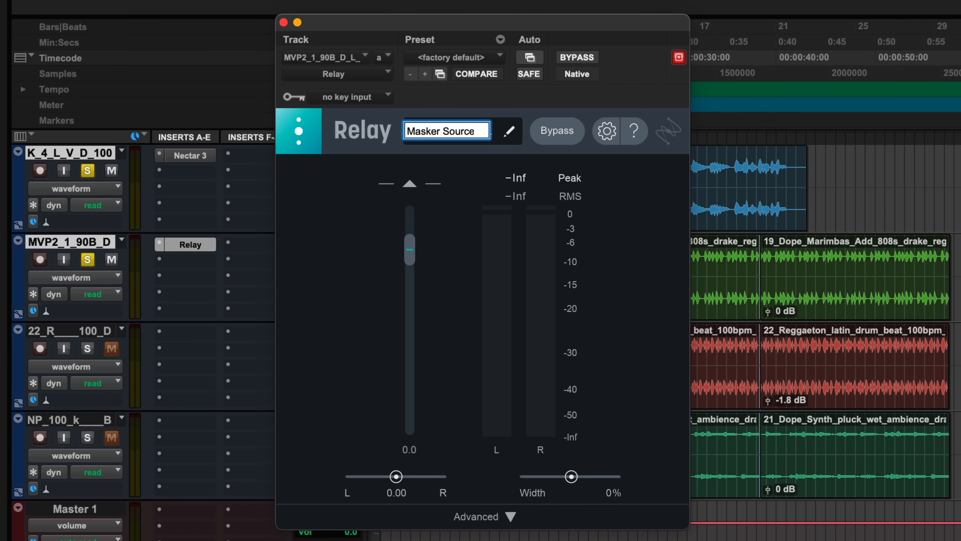
{"action": "key", "text": "Return"}
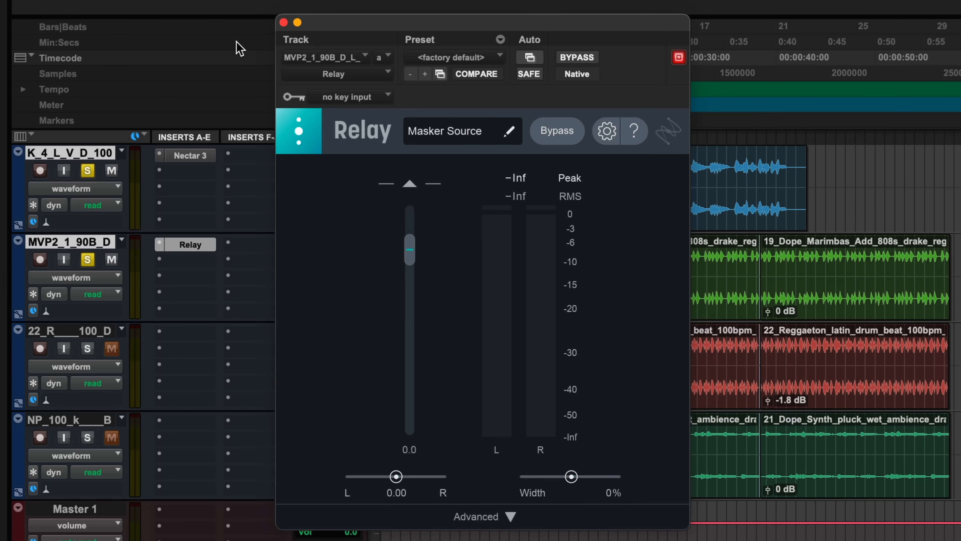
{"action": "left_click", "coordinate": [283, 22]}
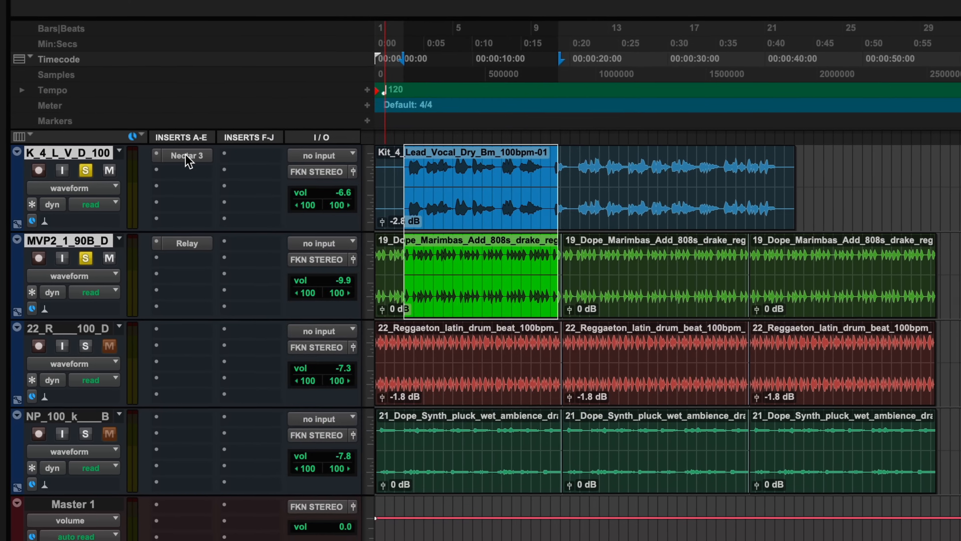
- Open Nectar on the lead vocal and choose Masker Source as the Vocal Assistant's Unmask source
{"action": "left_click", "coordinate": [190, 156]}
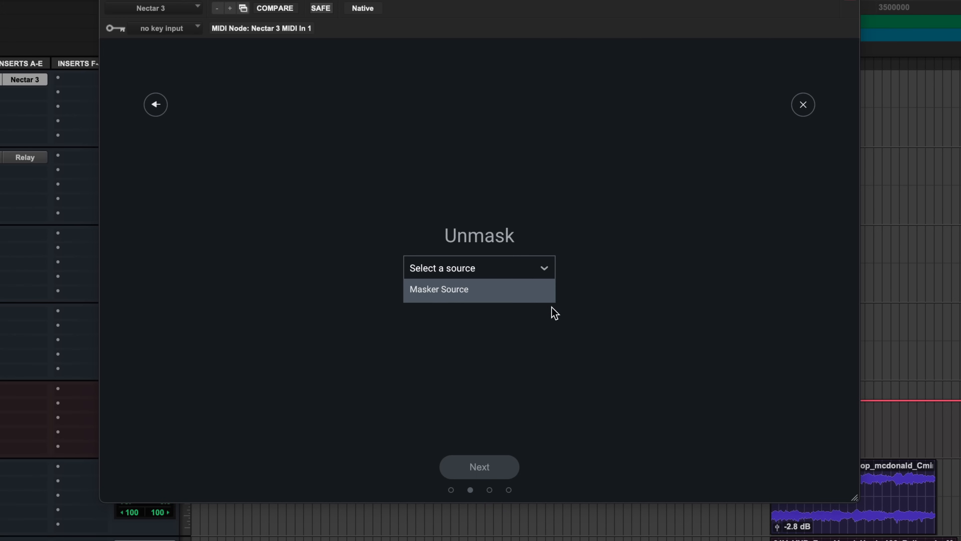
{"action": "left_click", "coordinate": [450, 301]}
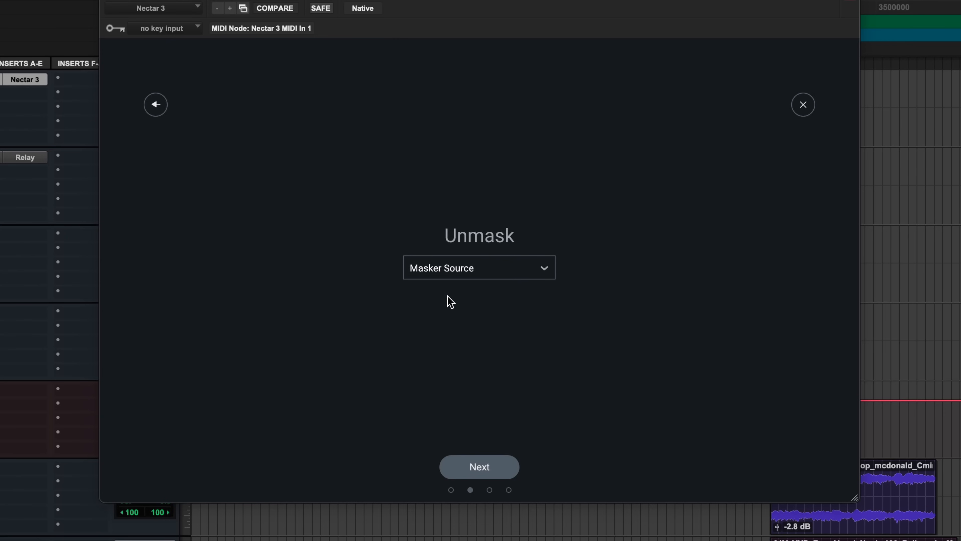
{"action": "left_click", "coordinate": [460, 470]}
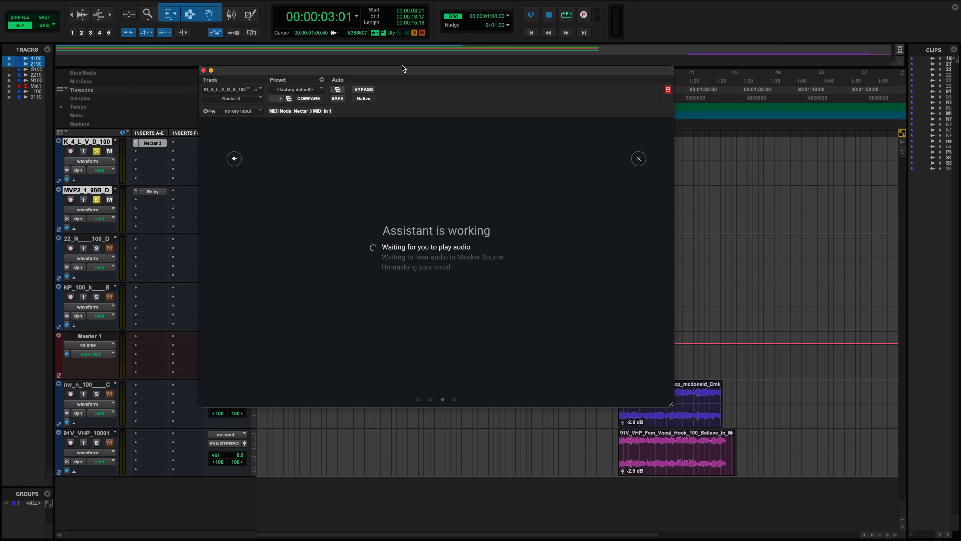
- Play the session so the Assistant can analyse it, accept its suggestion, and stop playback
{"action": "left_click_drag", "start_coordinate": [402, 75], "coordinate": [575, 156]}
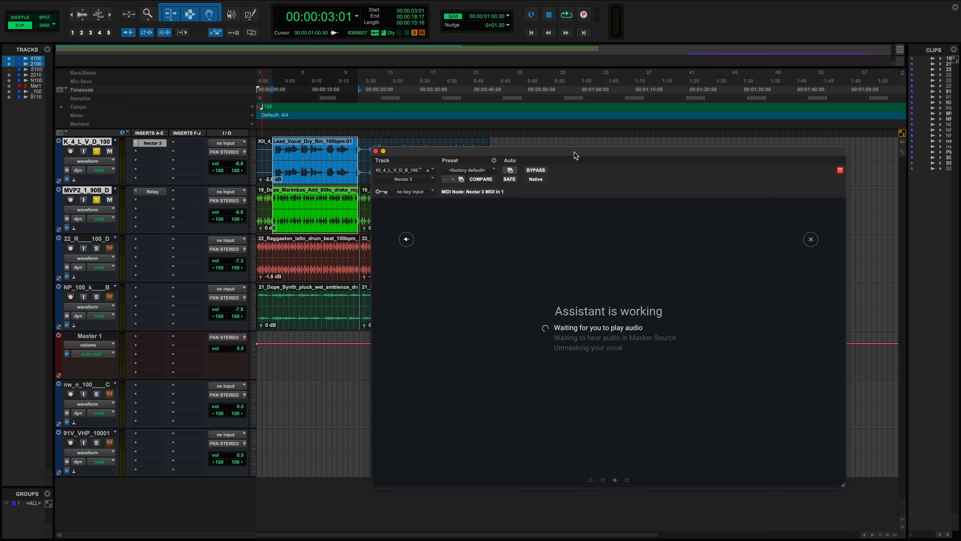
{"action": "key", "text": "space"}
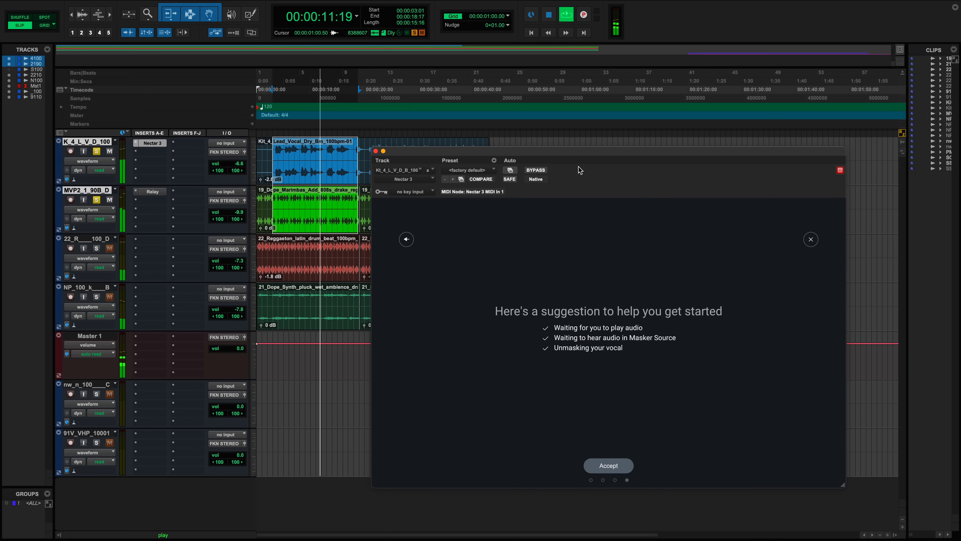
{"action": "left_click", "coordinate": [609, 465]}
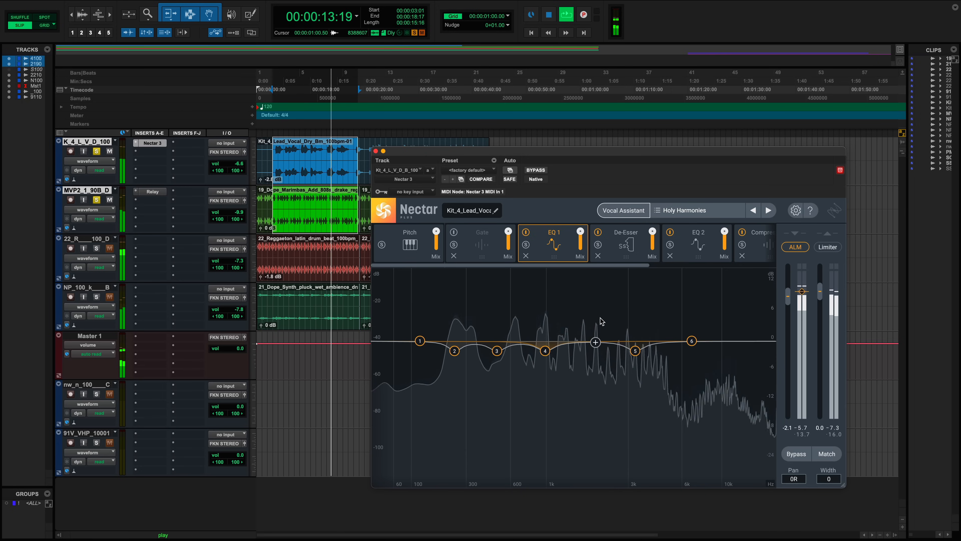
{"action": "key", "text": "space"}
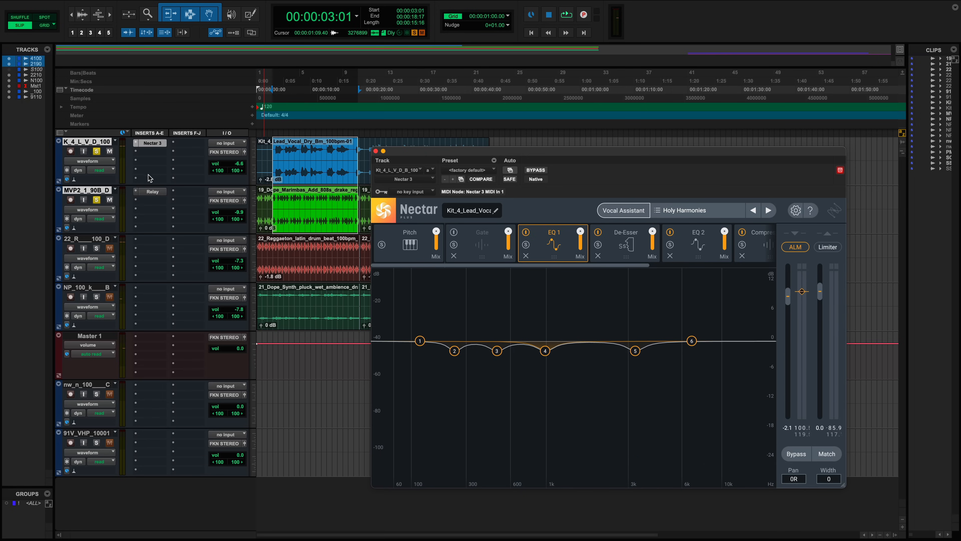
- Open the Relay's Unmask panel and set the Unmask Amount to 191%
{"action": "left_click", "coordinate": [153, 192]}
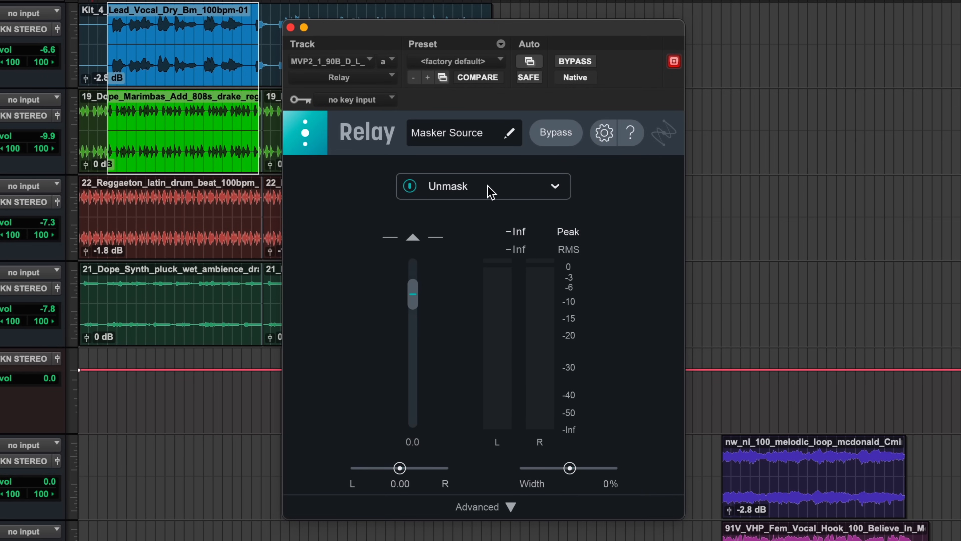
{"action": "left_click", "coordinate": [556, 187]}
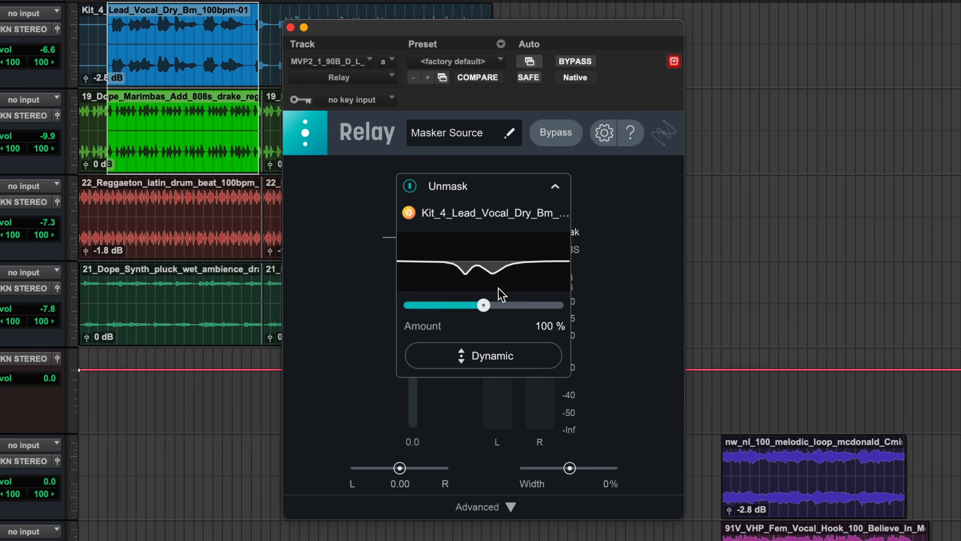
{"action": "left_click_drag", "start_coordinate": [488, 309], "coordinate": [393, 316]}
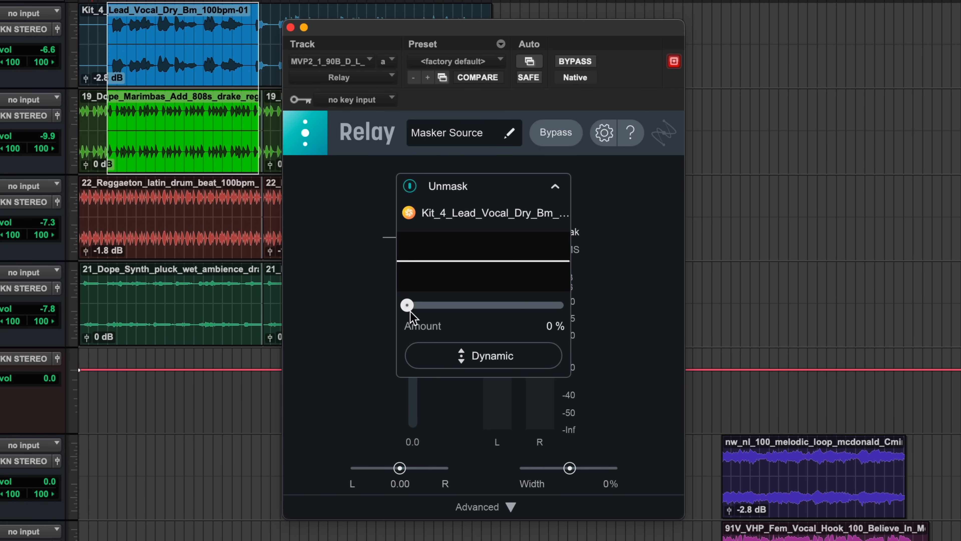
{"action": "left_click_drag", "start_coordinate": [409, 313], "coordinate": [492, 320]}
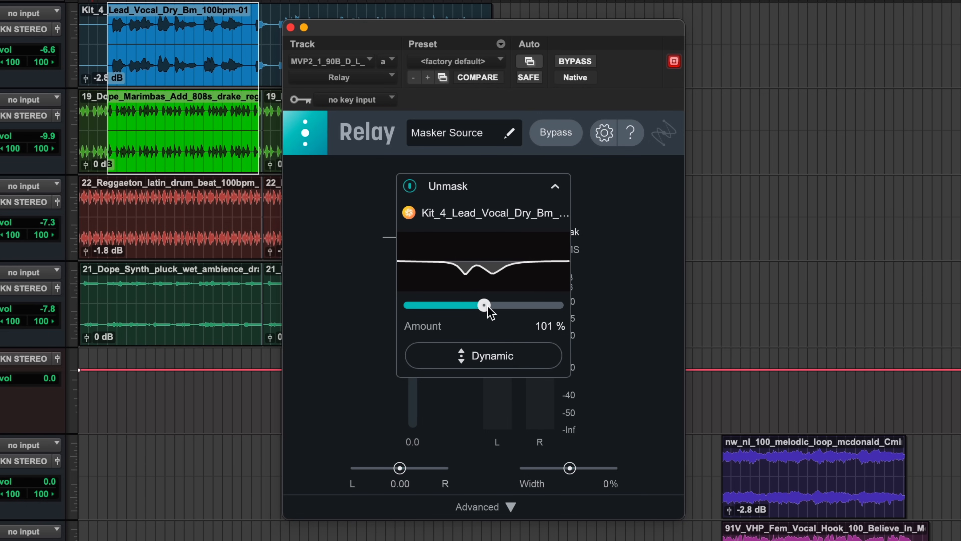
{"action": "left_click_drag", "start_coordinate": [484, 307], "coordinate": [536, 308]}
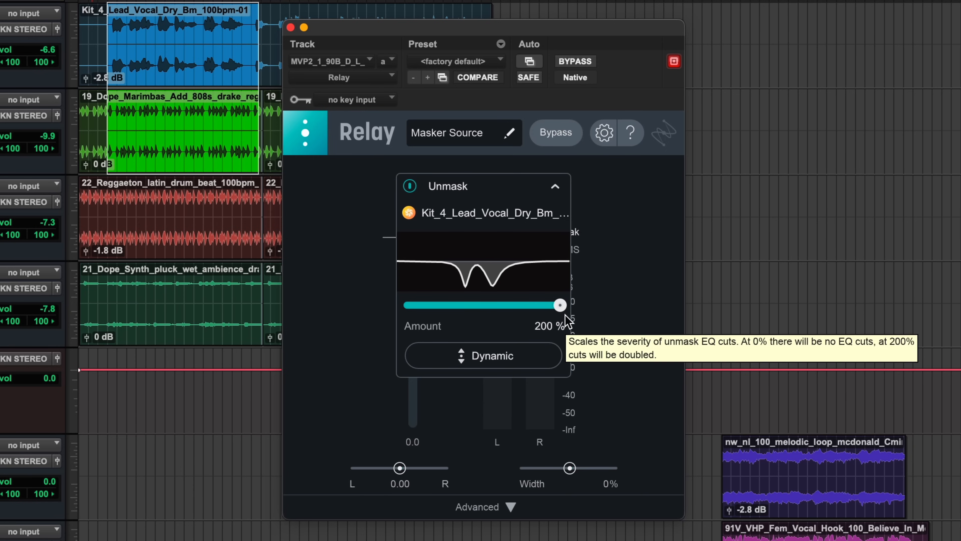
{"action": "mouse_move", "coordinate": [561, 306]}
{"action": "left_mouse_down"}
{"action": "mouse_move", "coordinate": [505, 309]}
{"action": "mouse_move", "coordinate": [554, 314]}
{"action": "left_mouse_up"}
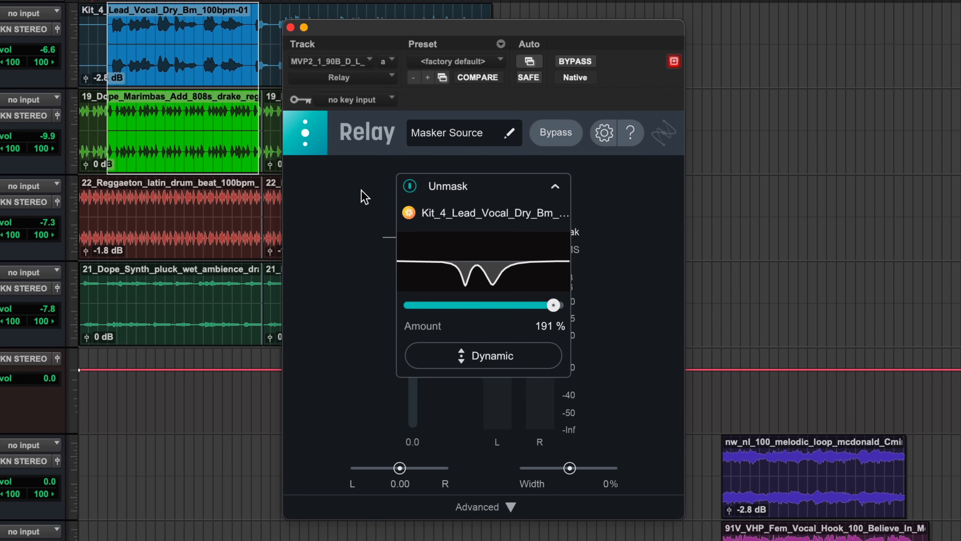
{"action": "mouse_move", "coordinate": [449, 272]}
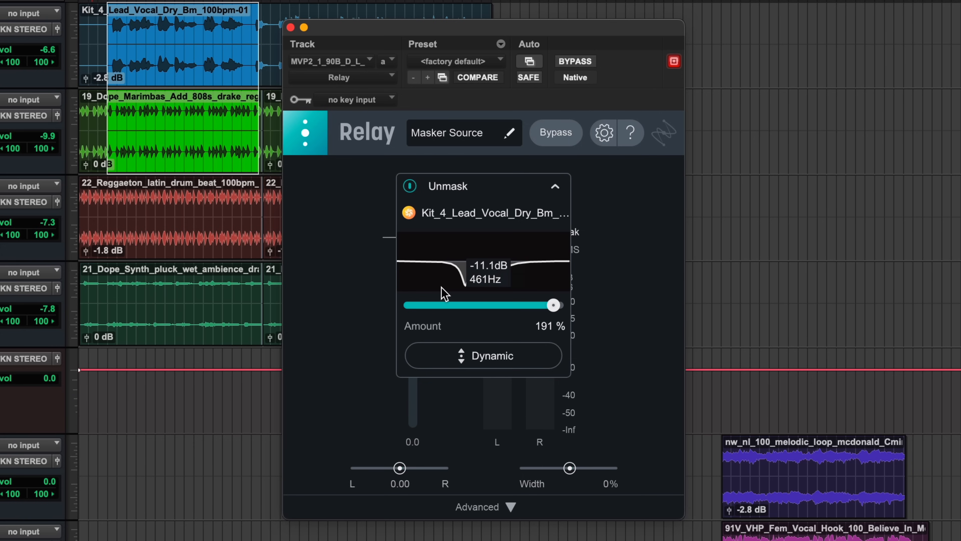
- Play the session while toggling Unmask processing on and off to compare
{"action": "left_click", "coordinate": [411, 186]}
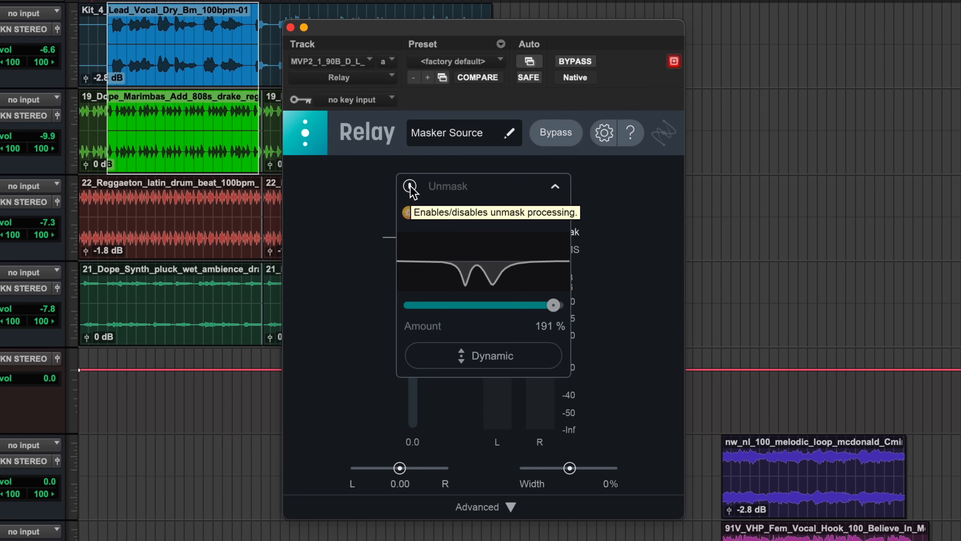
{"action": "key", "text": "space"}
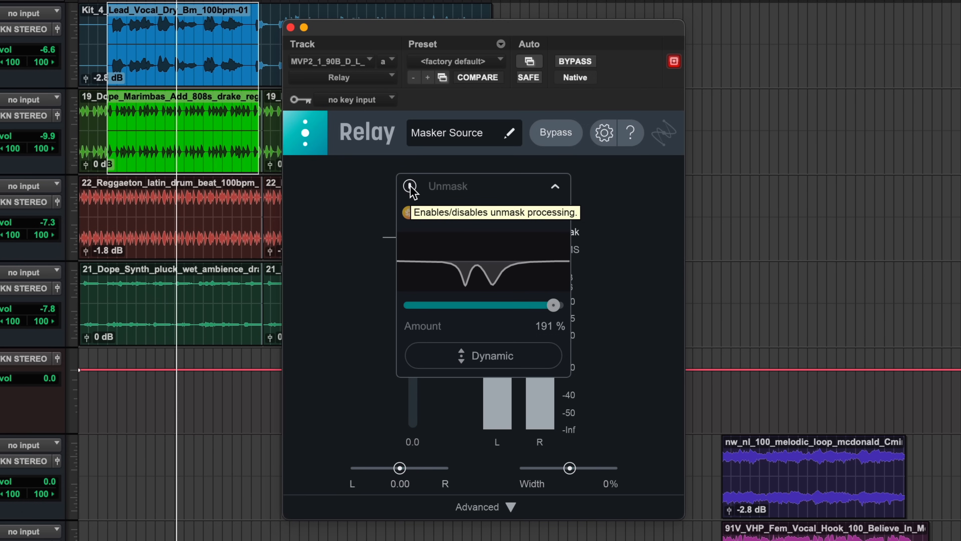
{"action": "left_click", "coordinate": [410, 186]}
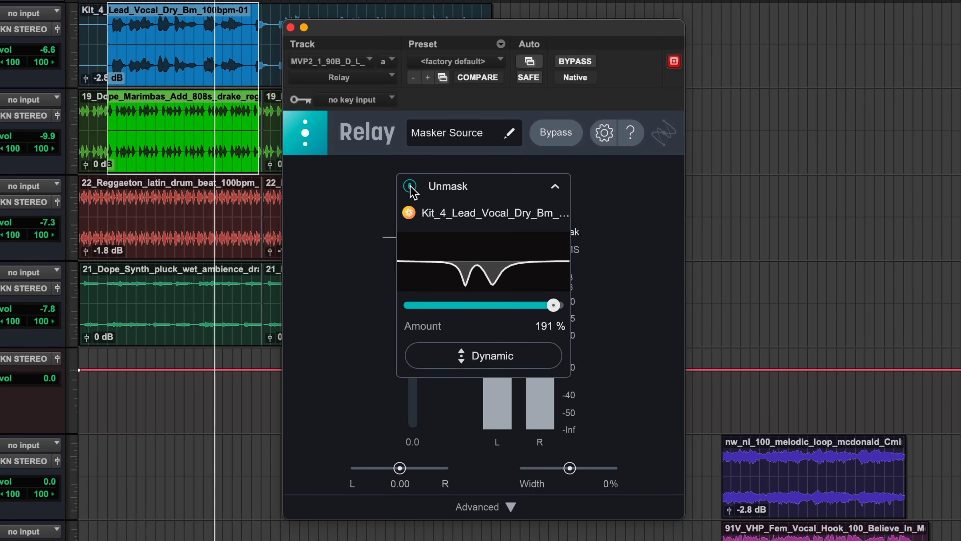
{"action": "left_click", "coordinate": [411, 188]}
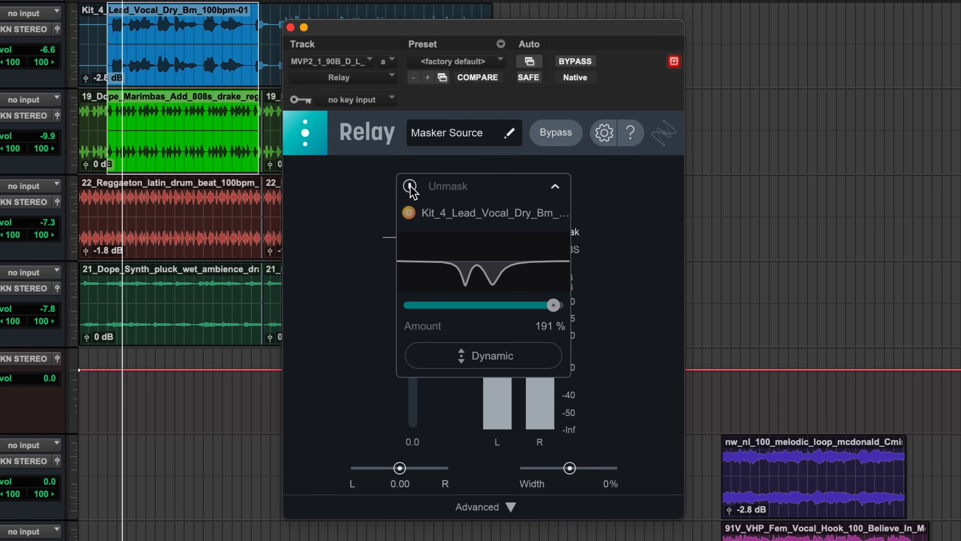
{"action": "left_click", "coordinate": [411, 186]}
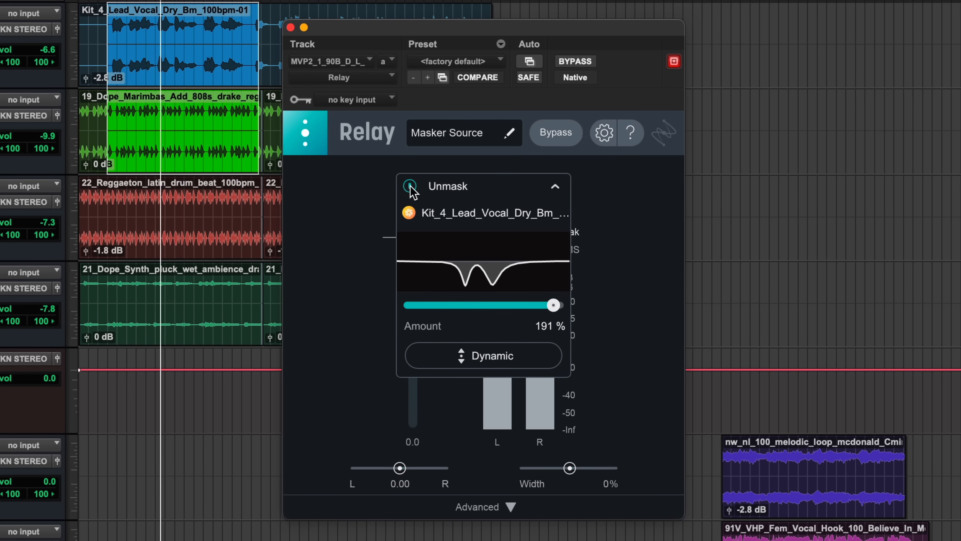
{"action": "left_click", "coordinate": [411, 186]}
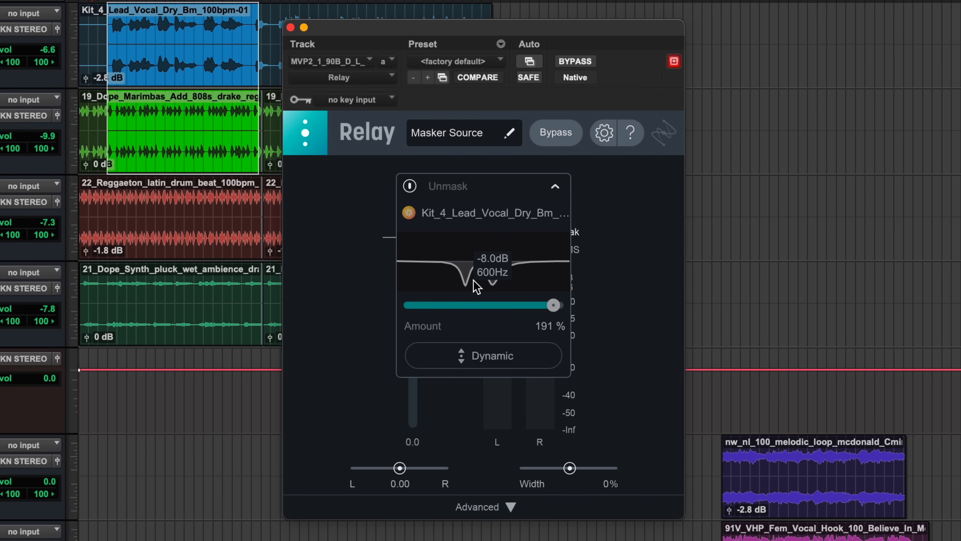
- Re-enable Unmask, set its Amount to 92% and switch on Dynamic mode
{"action": "left_click", "coordinate": [410, 186]}
{"action": "left_click_drag", "start_coordinate": [556, 308], "coordinate": [480, 308]}
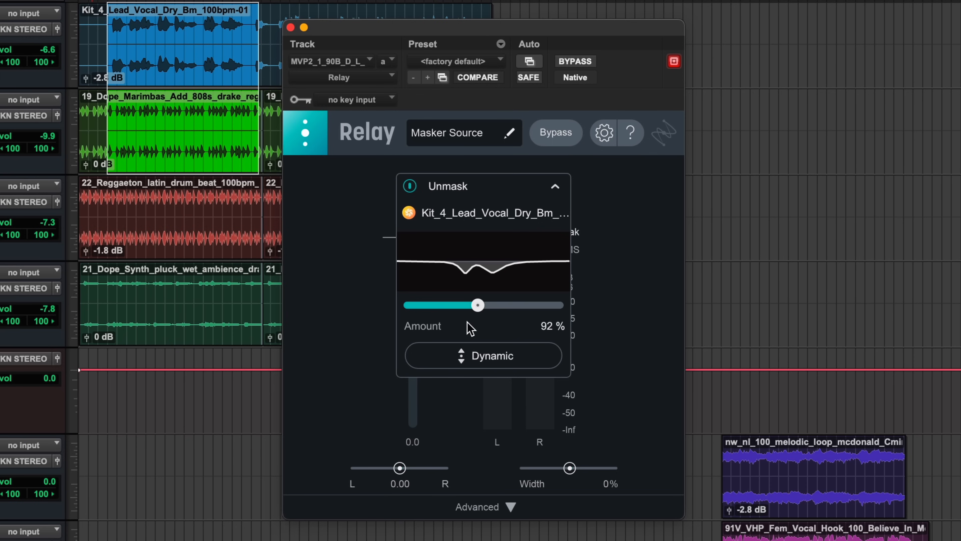
{"action": "left_click", "coordinate": [473, 357]}
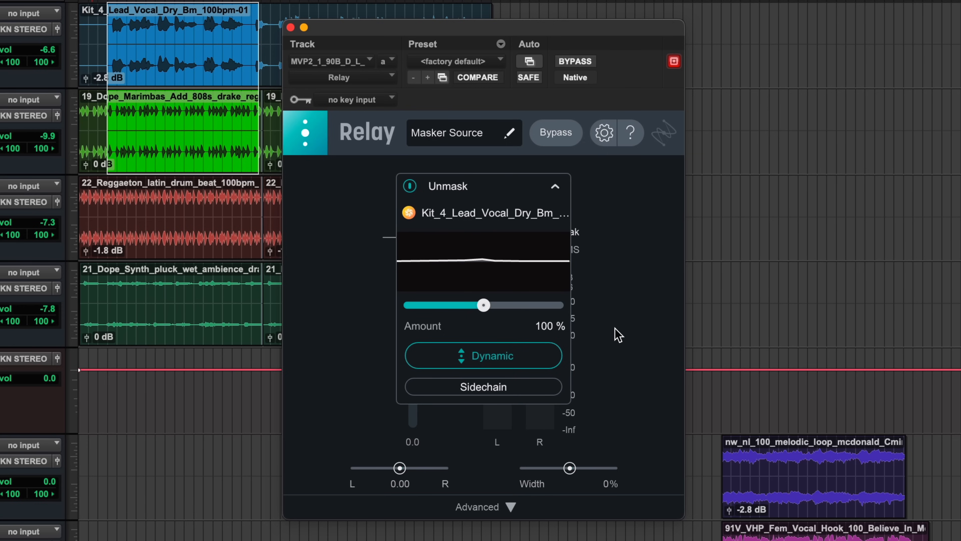
- Play the session, toggle dynamic Unmask processing on and off to compare, and stop playback
{"action": "key", "text": "space"}
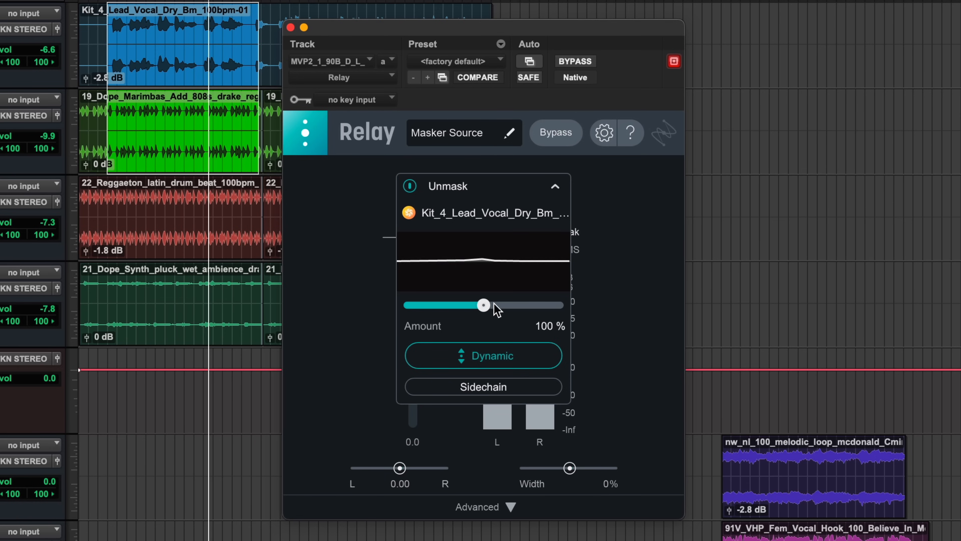
{"action": "left_click", "coordinate": [409, 187]}
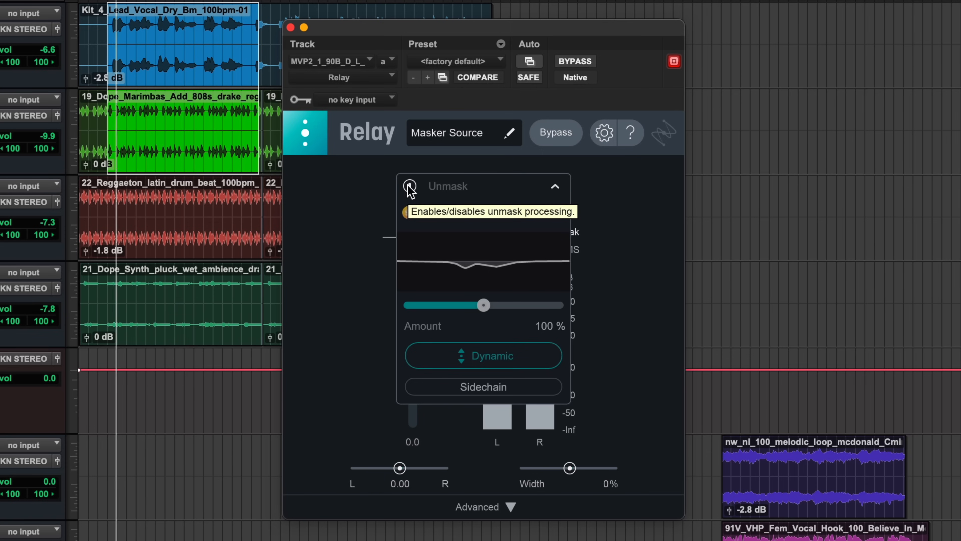
{"action": "left_click", "coordinate": [409, 187]}
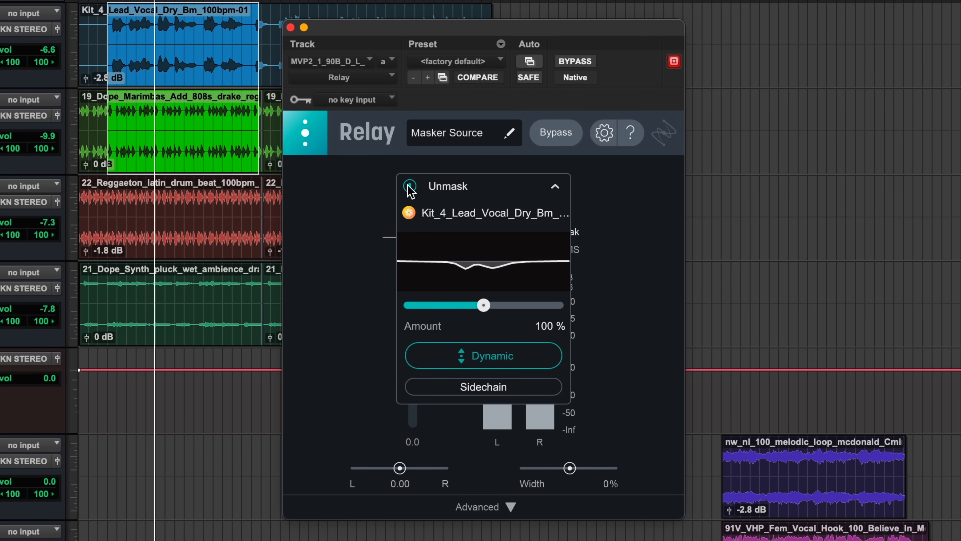
{"action": "left_click", "coordinate": [410, 187]}
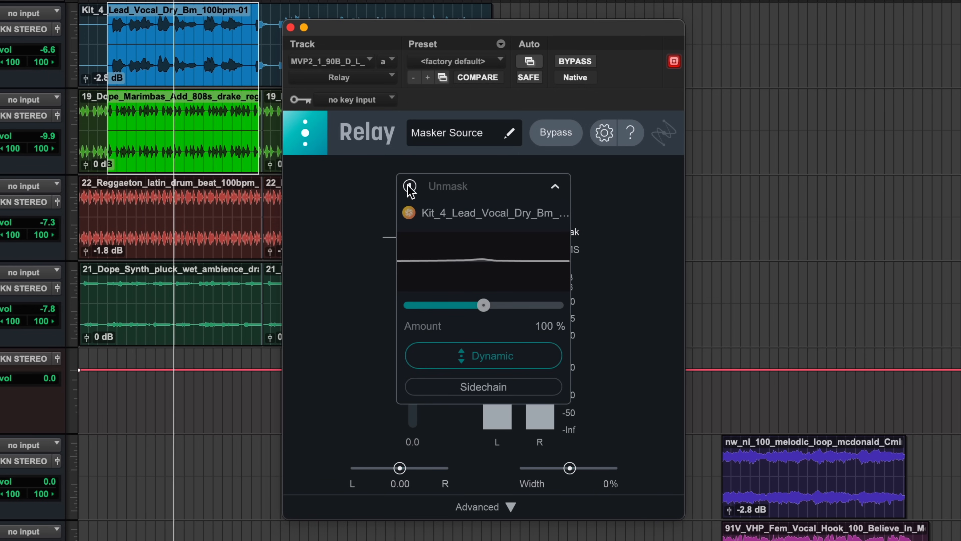
{"action": "left_click", "coordinate": [410, 187]}
{"action": "key", "text": "space"}
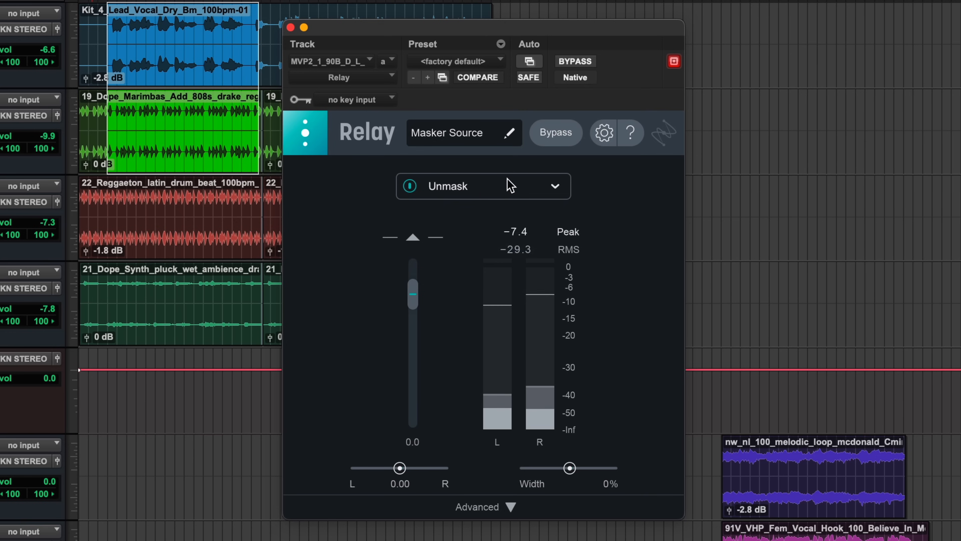
{"action": "mouse_move", "coordinate": [509, 185]}
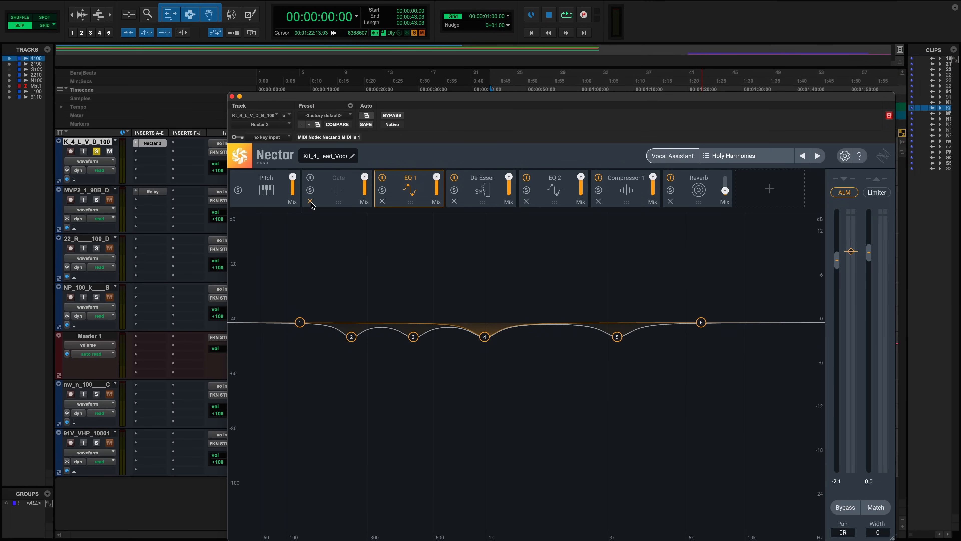
- Delete every module except Pitch from the Nectar chain and toggle the Pitch module's Correction
{"action": "left_click", "coordinate": [310, 201]}
{"action": "left_click", "coordinate": [310, 202]}
{"action": "left_click", "coordinate": [310, 202]}
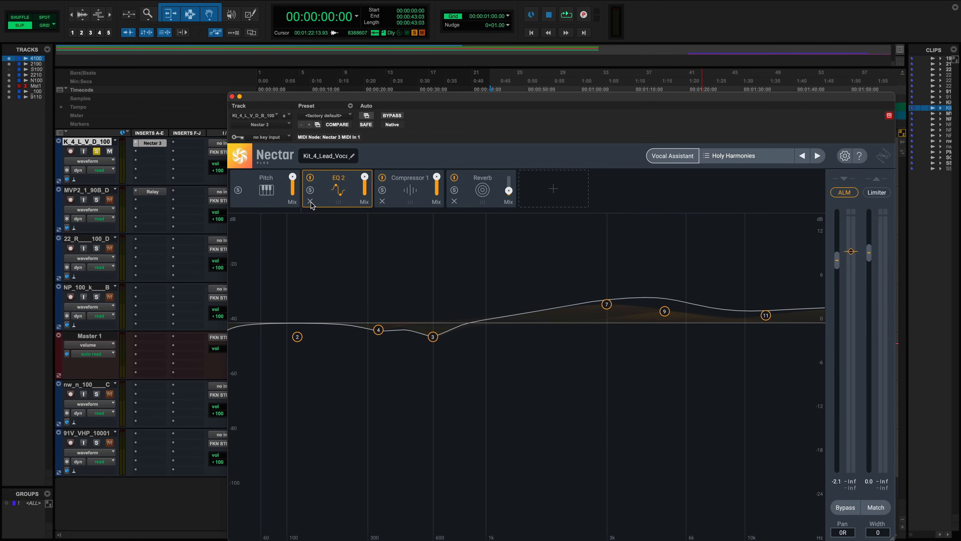
{"action": "left_click", "coordinate": [311, 202]}
{"action": "left_click", "coordinate": [311, 202]}
{"action": "left_click", "coordinate": [310, 201]}
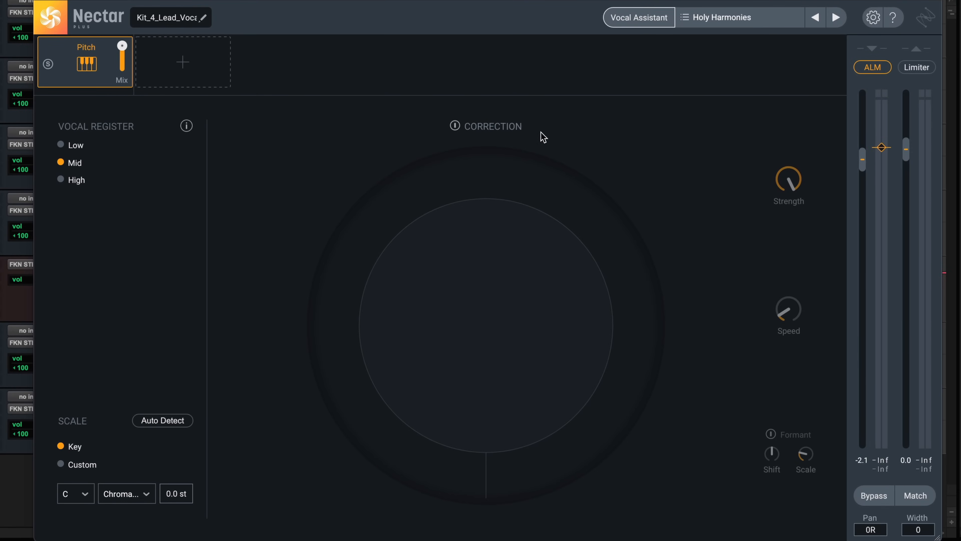
{"action": "left_click", "coordinate": [470, 127]}
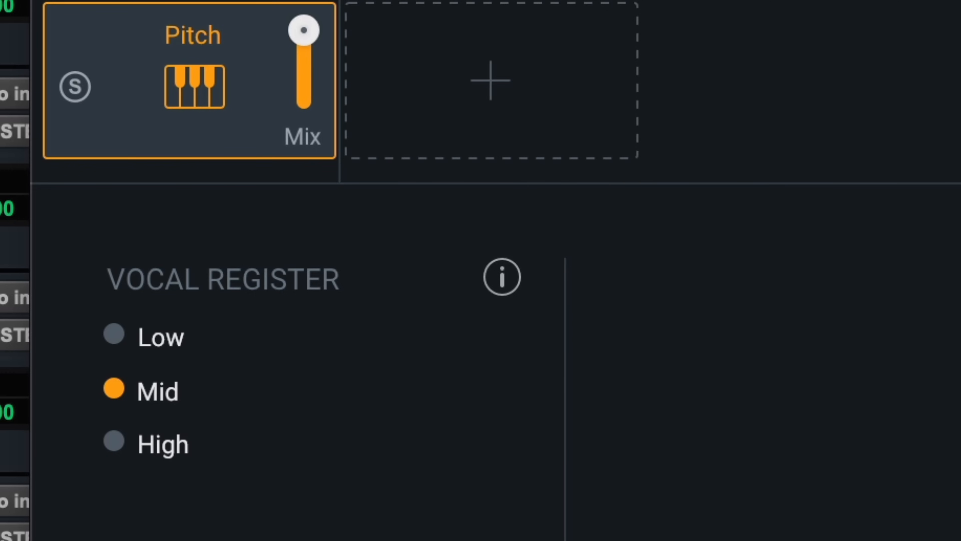
- Try the High, Low and Mid vocal register options, ending on Mid
{"action": "left_click", "coordinate": [155, 456]}
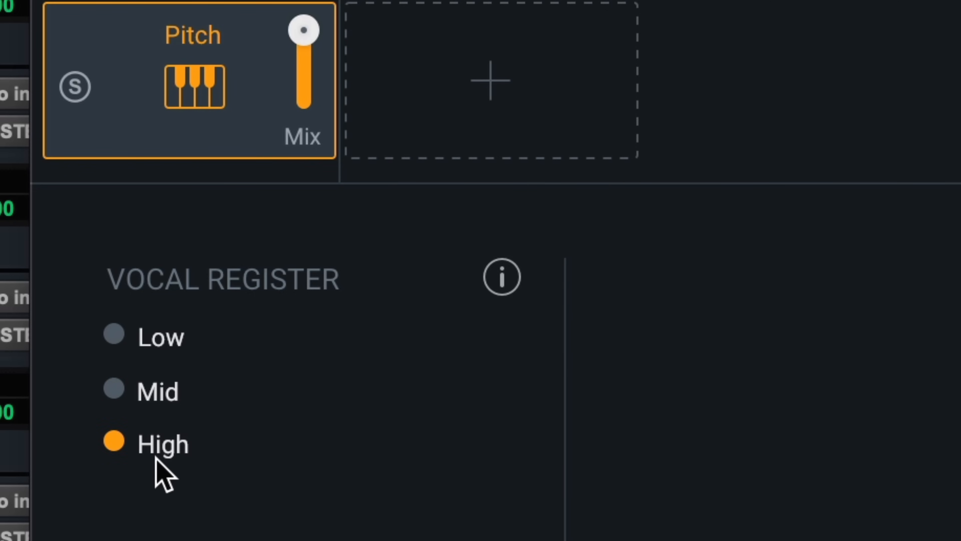
{"action": "left_click", "coordinate": [155, 343]}
{"action": "left_click", "coordinate": [163, 402]}
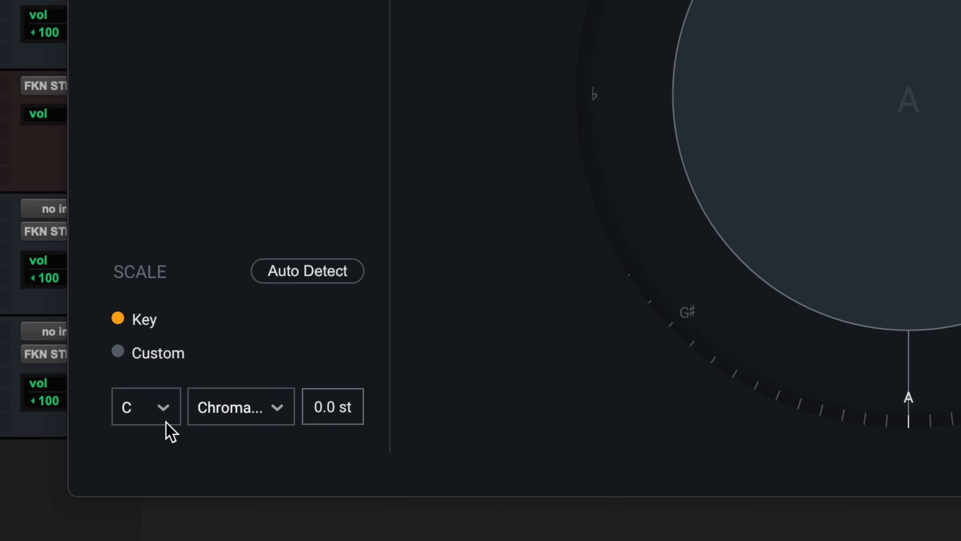
- Open the scale type list to view its options and close it without choosing
{"action": "left_click", "coordinate": [165, 421]}
{"action": "left_click", "coordinate": [163, 419]}
{"action": "left_click", "coordinate": [164, 419]}
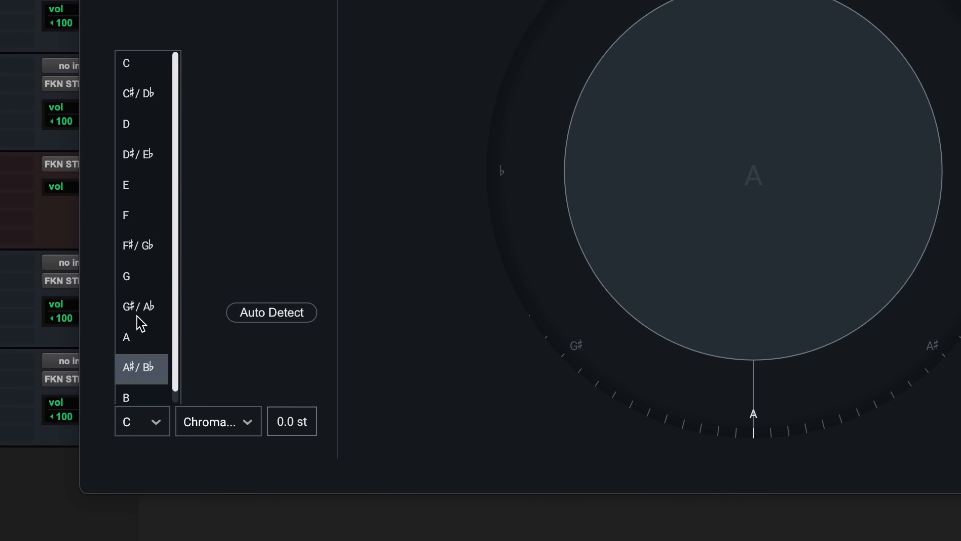
{"action": "left_click", "coordinate": [206, 431]}
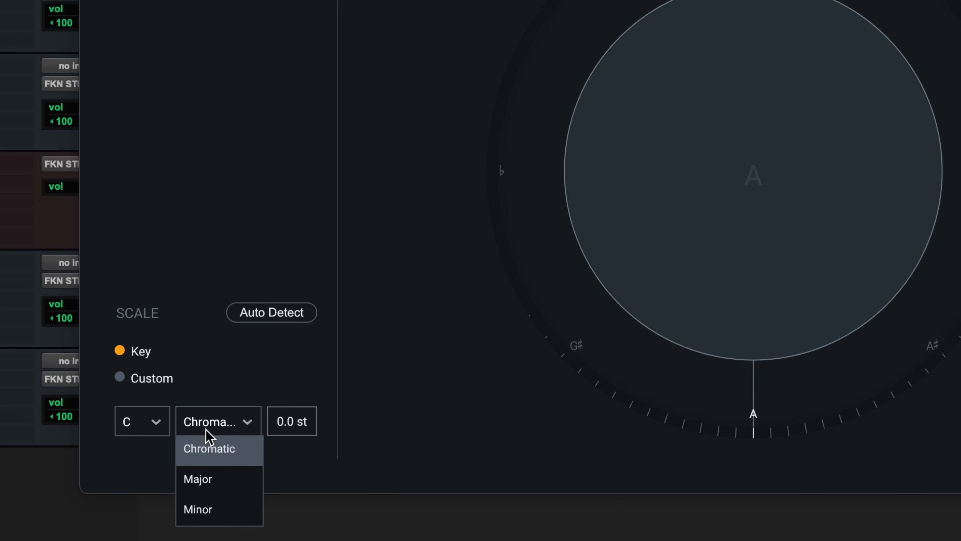
{"action": "left_click", "coordinate": [332, 480]}
- Set the scale transpose to +0.0 st
{"action": "mouse_move", "coordinate": [284, 427]}
{"action": "left_mouse_down"}
{"action": "mouse_move", "coordinate": [284, 384]}
{"action": "mouse_move", "coordinate": [287, 428]}
{"action": "left_mouse_up"}
{"action": "double_click", "coordinate": [287, 427]}
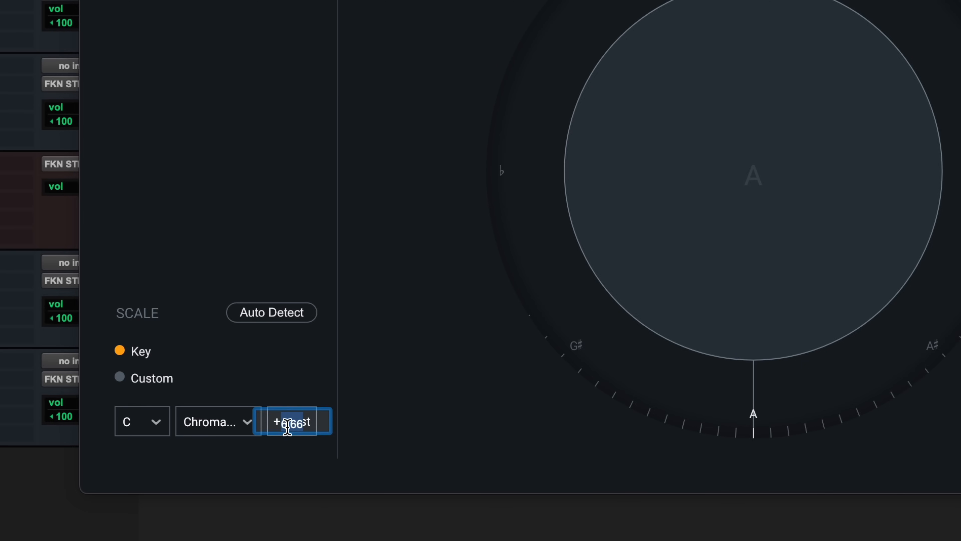
{"action": "type", "text": "0"}
{"action": "key", "text": "Return"}
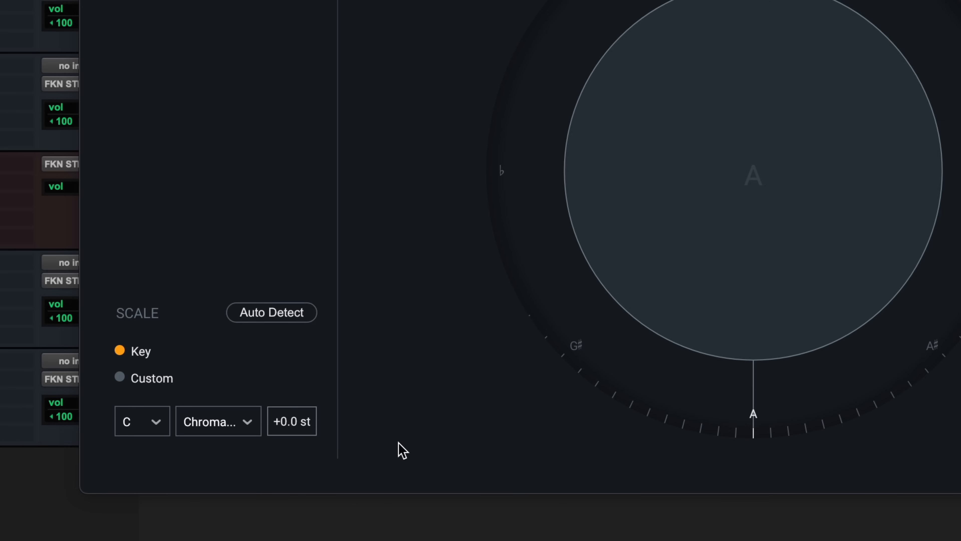
- Switch the scale to Custom, toggle a note, and return to Key mode
{"action": "left_click", "coordinate": [120, 377]}
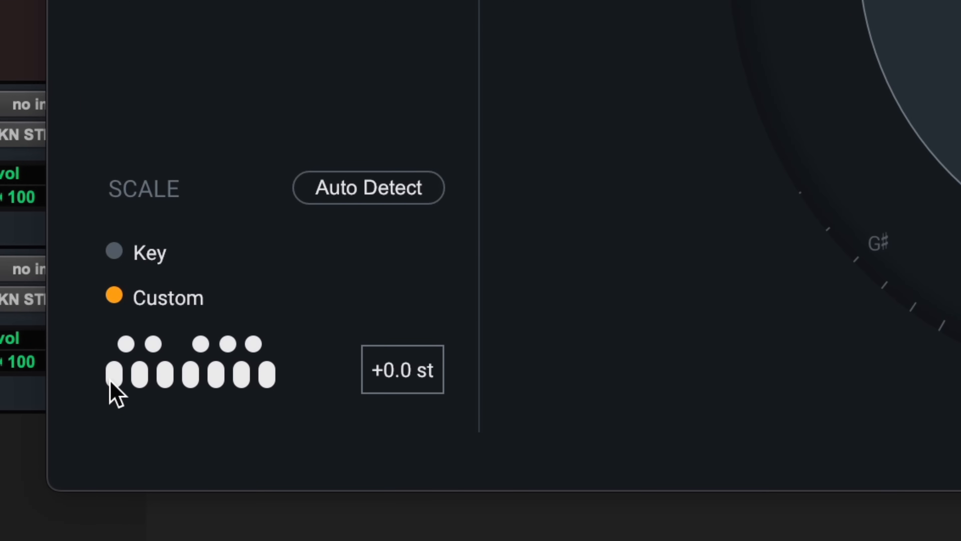
{"action": "left_click", "coordinate": [126, 344]}
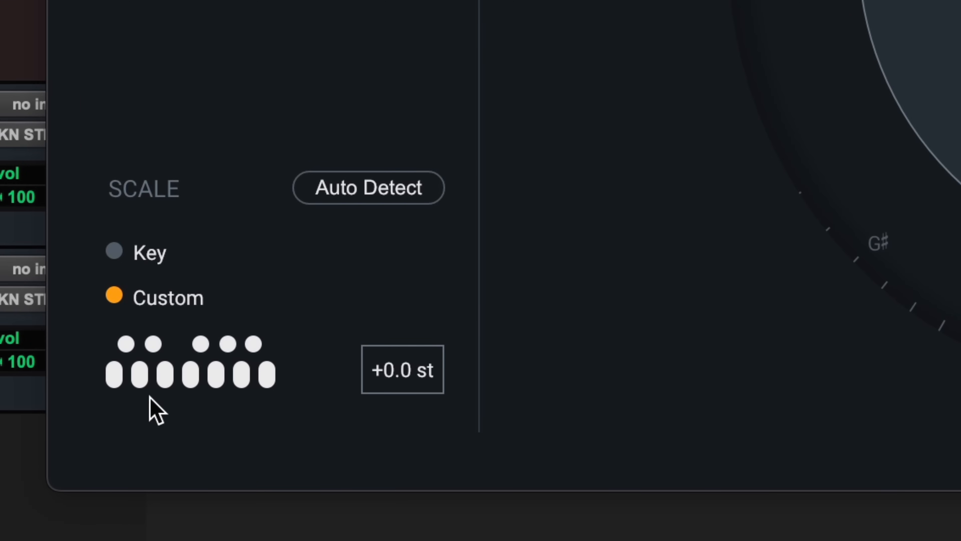
{"action": "left_click", "coordinate": [161, 256]}
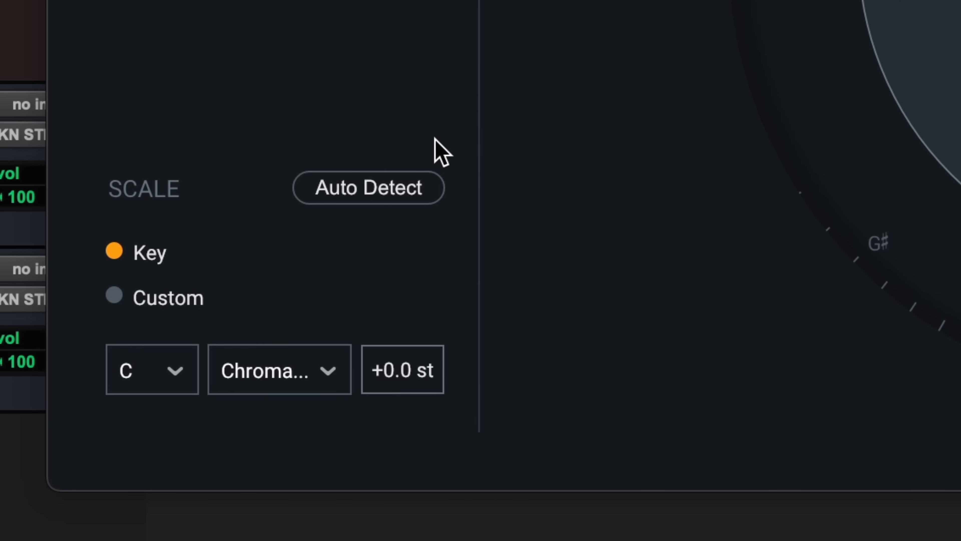
- Auto-detect the scale and confirm the B min suggestion
{"action": "left_click", "coordinate": [381, 202]}
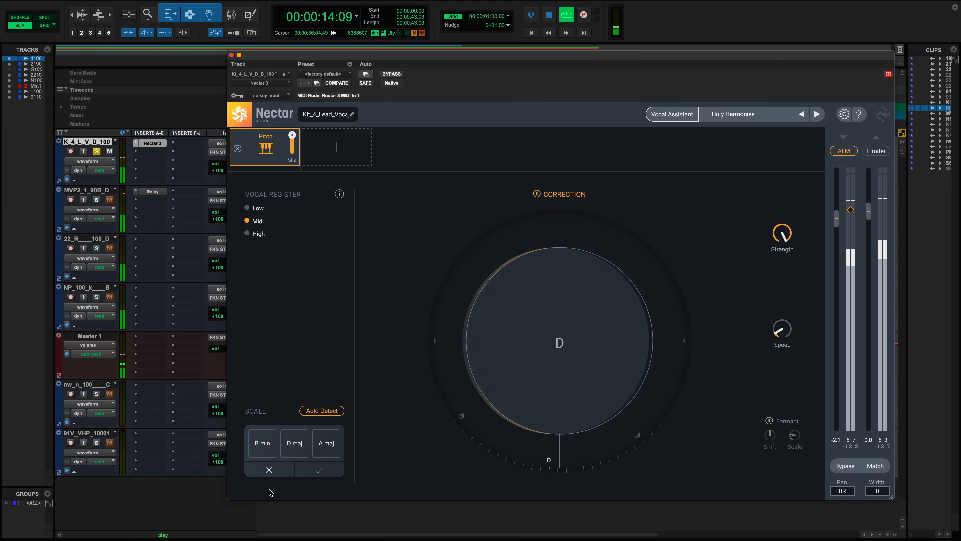
{"action": "left_click", "coordinate": [261, 451]}
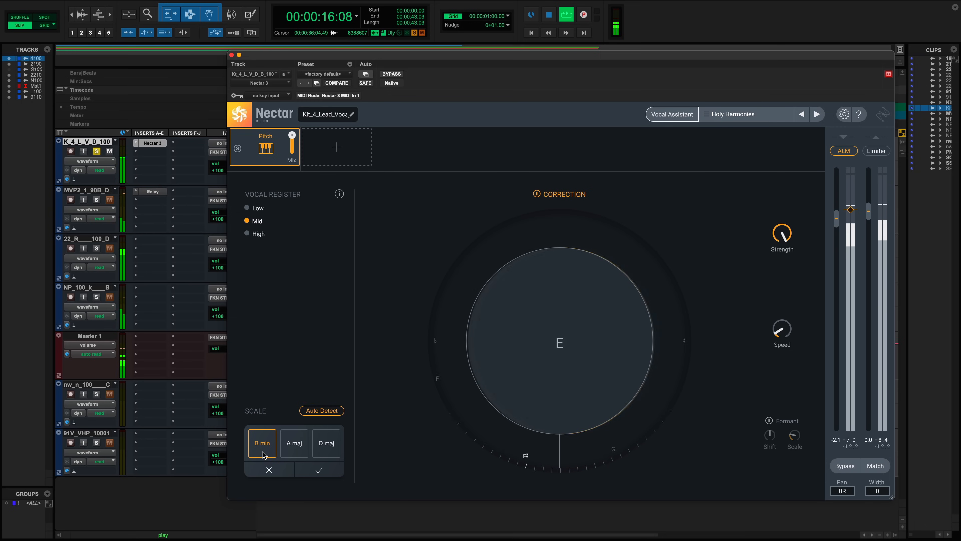
{"action": "left_click", "coordinate": [320, 474]}
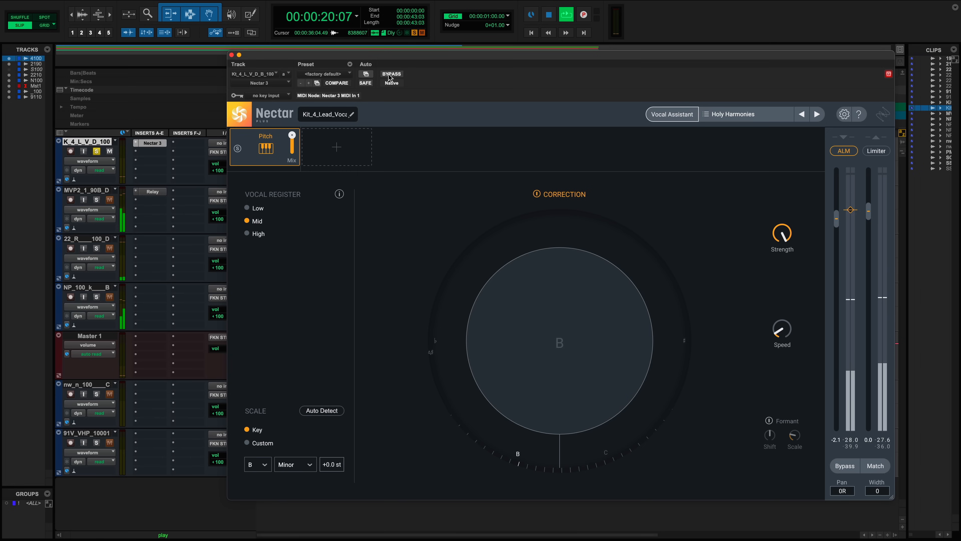
- Play the vocal while sweeping the Correction Strength knob down and up to compare, then stop
{"action": "key", "text": "space"}
{"action": "left_click_drag", "start_coordinate": [407, 58], "coordinate": [407, 225]}
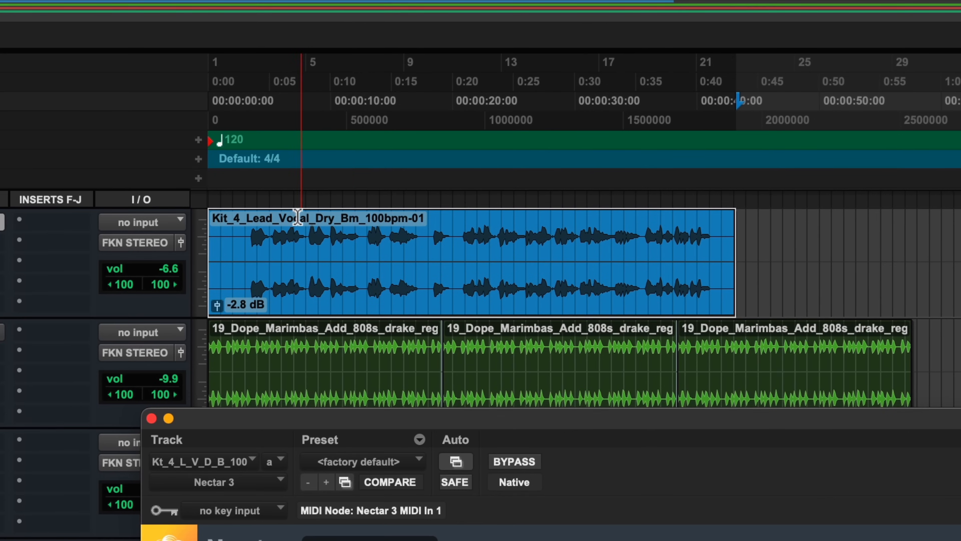
{"action": "left_click_drag", "start_coordinate": [433, 418], "coordinate": [334, 60]}
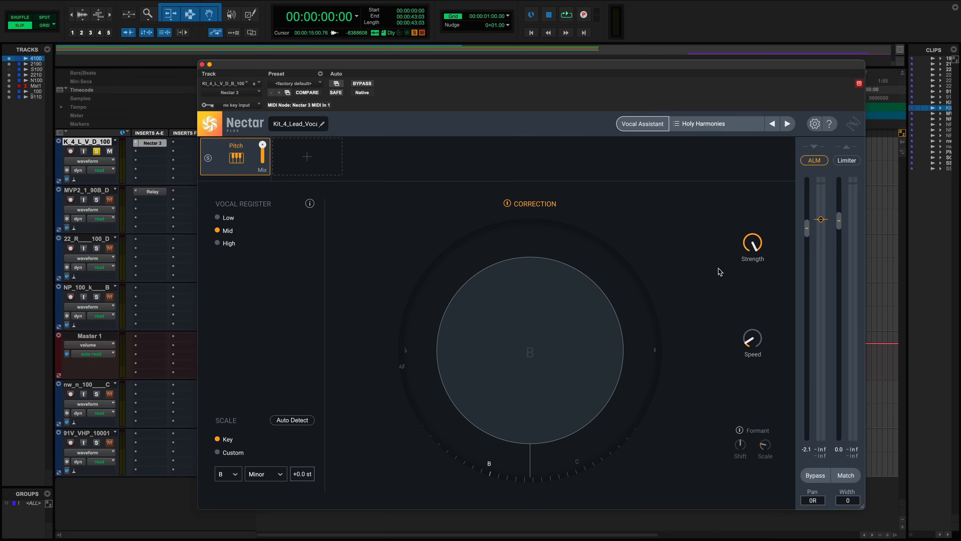
{"action": "left_click_drag", "start_coordinate": [736, 245], "coordinate": [723, 424]}
{"action": "left_click_drag", "start_coordinate": [752, 253], "coordinate": [736, 98]}
{"action": "key", "text": "space"}
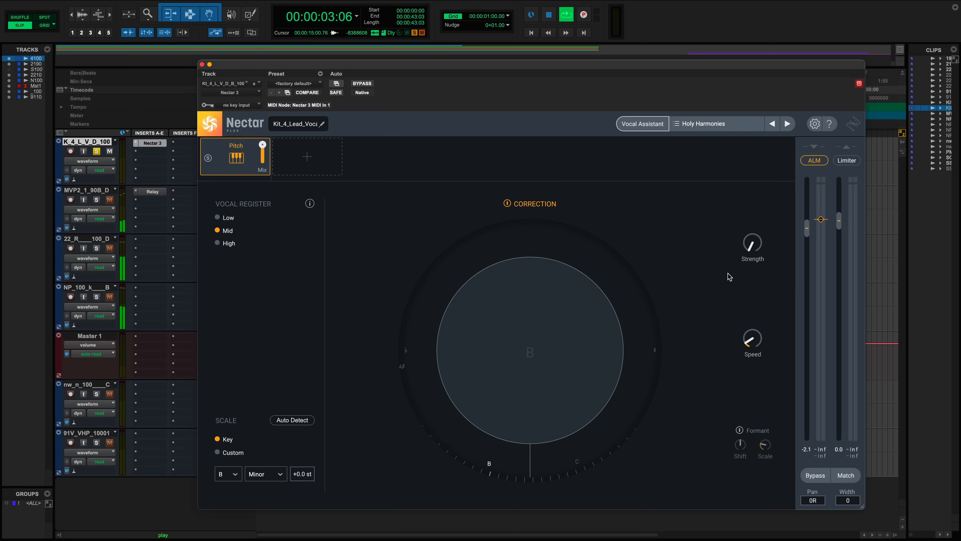
{"action": "left_click_drag", "start_coordinate": [750, 246], "coordinate": [736, 188]}
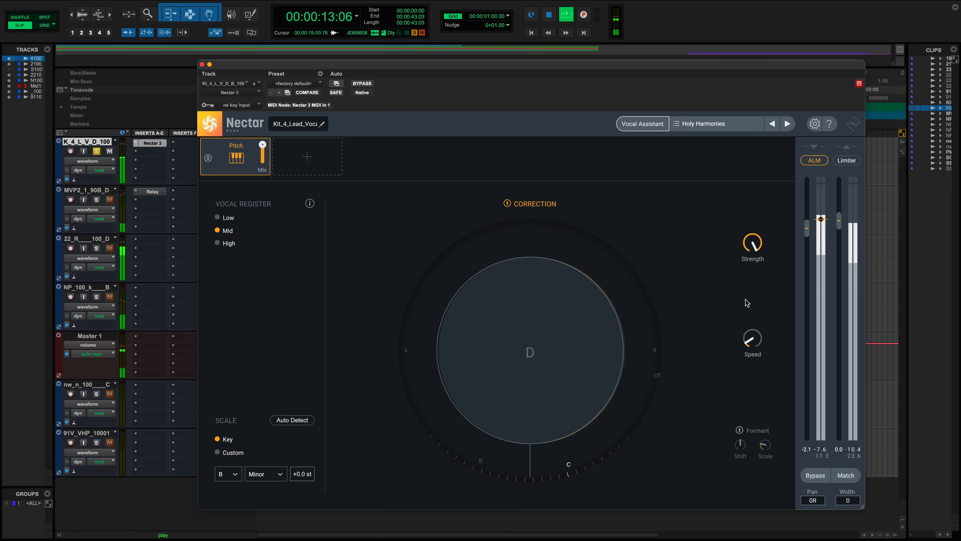
{"action": "left_click_drag", "start_coordinate": [753, 246], "coordinate": [717, 408]}
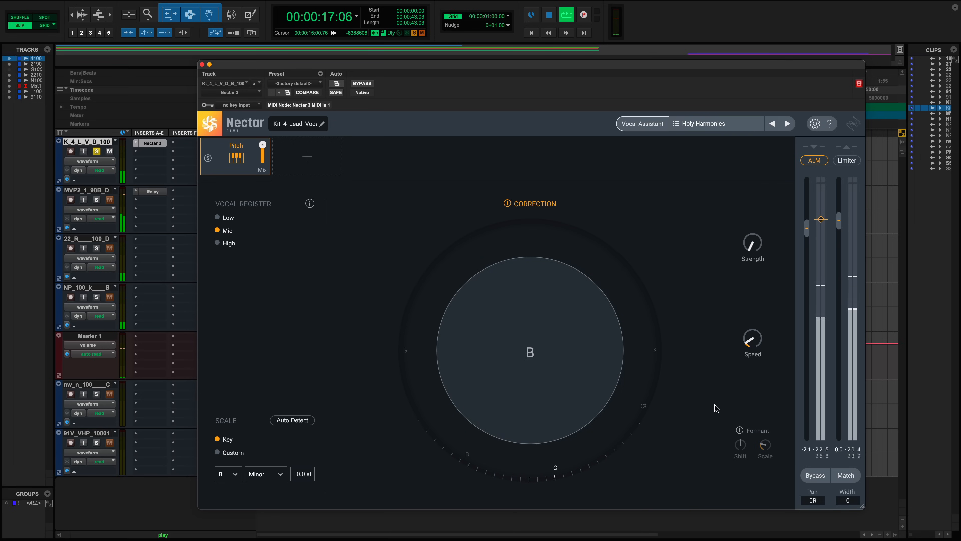
{"action": "key", "text": "space"}
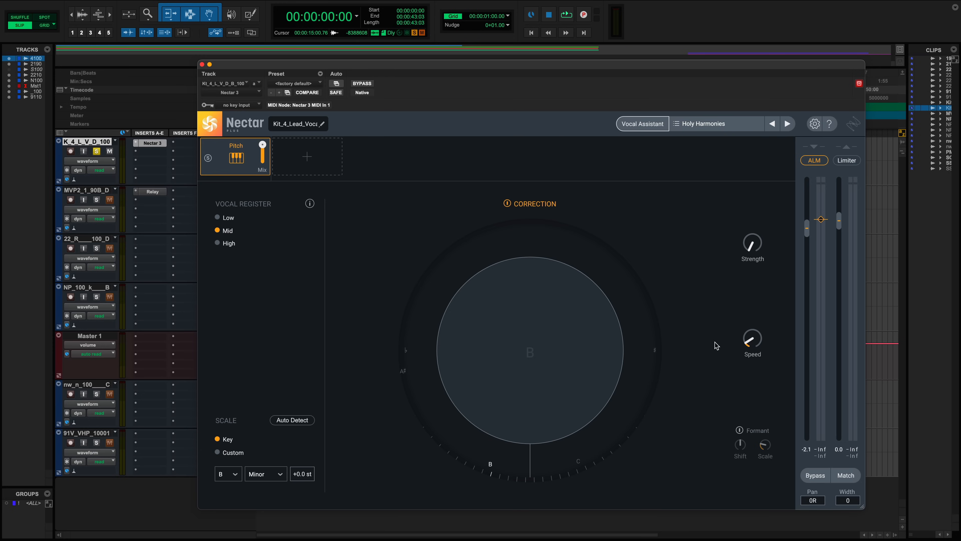
- Raise Strength to maximum and sweep the Speed knob up and down during playback, then stop
{"action": "left_click_drag", "start_coordinate": [762, 245], "coordinate": [747, 146]}
{"action": "left_click_drag", "start_coordinate": [754, 347], "coordinate": [758, 376]}
{"action": "left_click_drag", "start_coordinate": [752, 348], "coordinate": [707, 171]}
{"action": "left_click_drag", "start_coordinate": [756, 339], "coordinate": [681, 511]}
{"action": "key", "text": "space"}
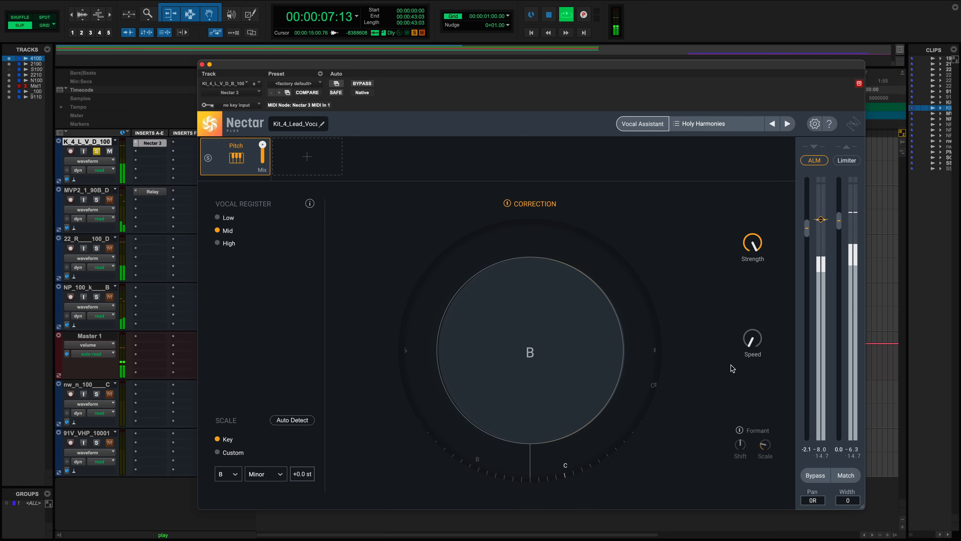
{"action": "left_click_drag", "start_coordinate": [750, 341], "coordinate": [715, 164]}
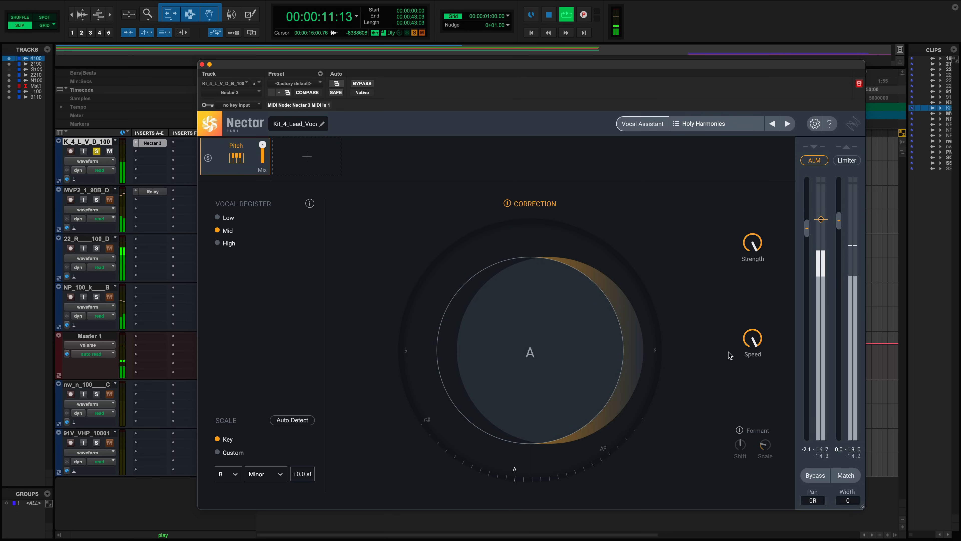
{"action": "left_click_drag", "start_coordinate": [755, 338], "coordinate": [685, 425]}
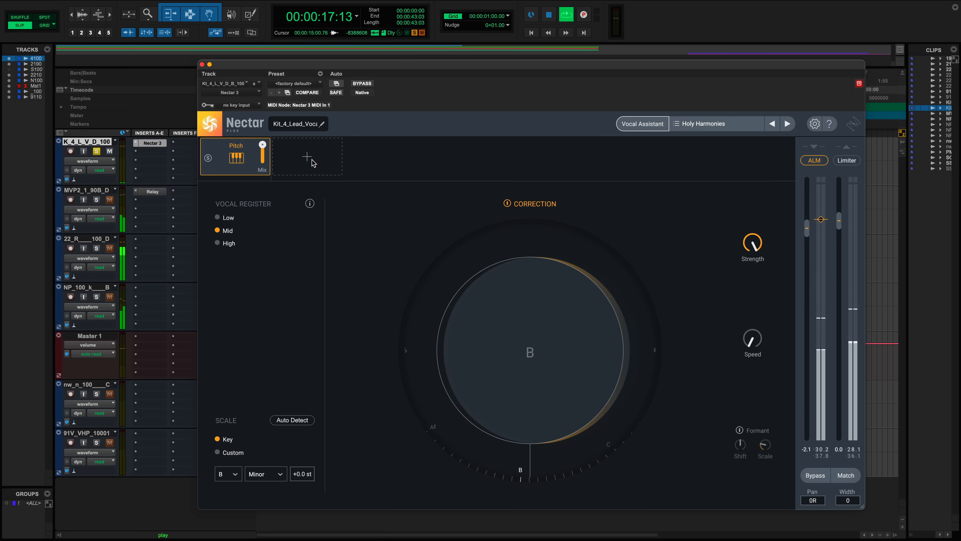
{"action": "key", "text": "space"}
- Enable Formant and, during playback, sweep the formant Shift up to 12.00 st and turn the Scale knob
{"action": "left_click", "coordinate": [739, 430]}
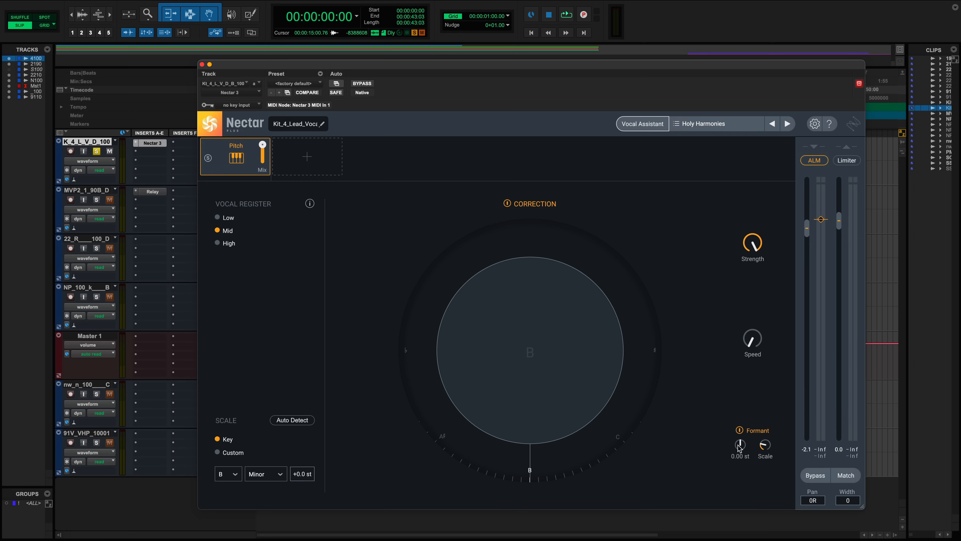
{"action": "key", "text": "space"}
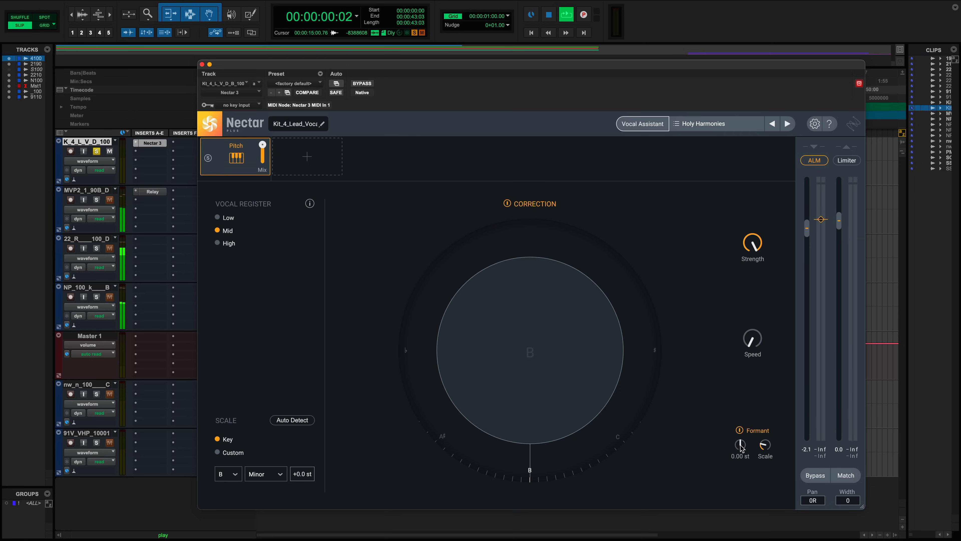
{"action": "left_click_drag", "start_coordinate": [741, 448], "coordinate": [743, 453]}
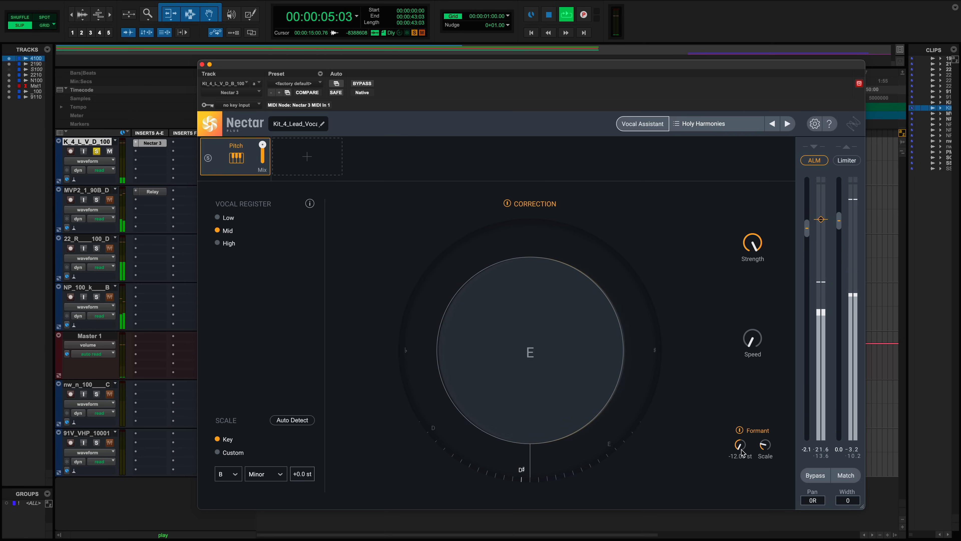
{"action": "left_click_drag", "start_coordinate": [741, 449], "coordinate": [726, 355]}
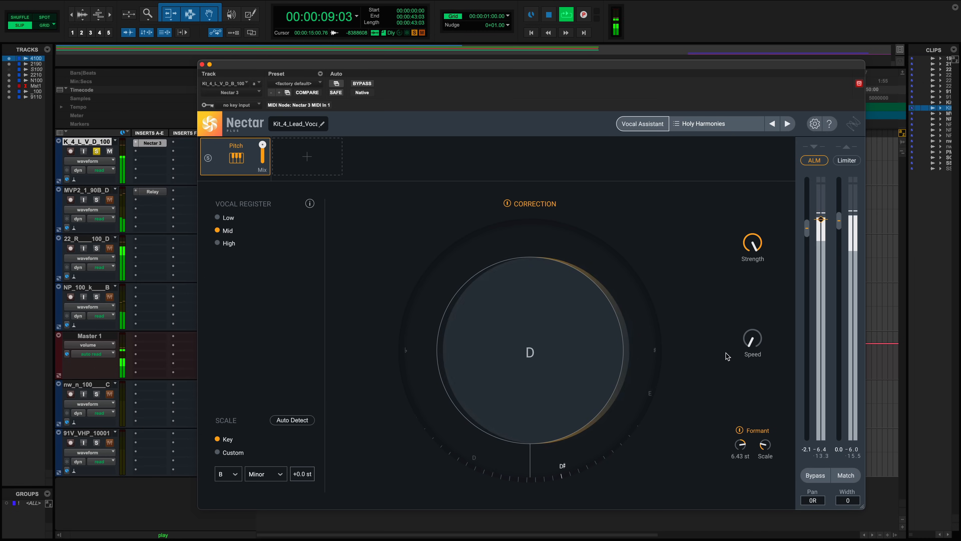
{"action": "left_click_drag", "start_coordinate": [741, 444], "coordinate": [743, 385]}
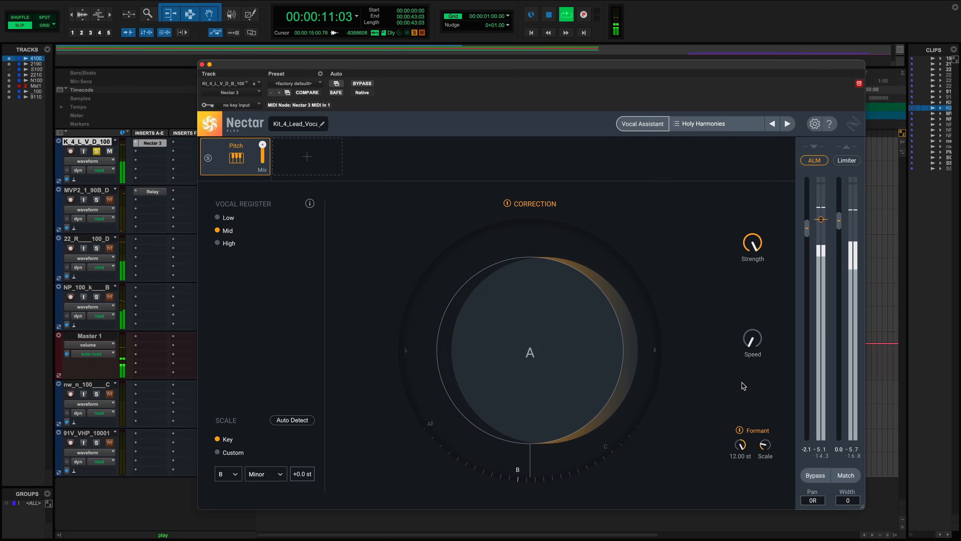
{"action": "left_click_drag", "start_coordinate": [765, 443], "coordinate": [737, 493]}
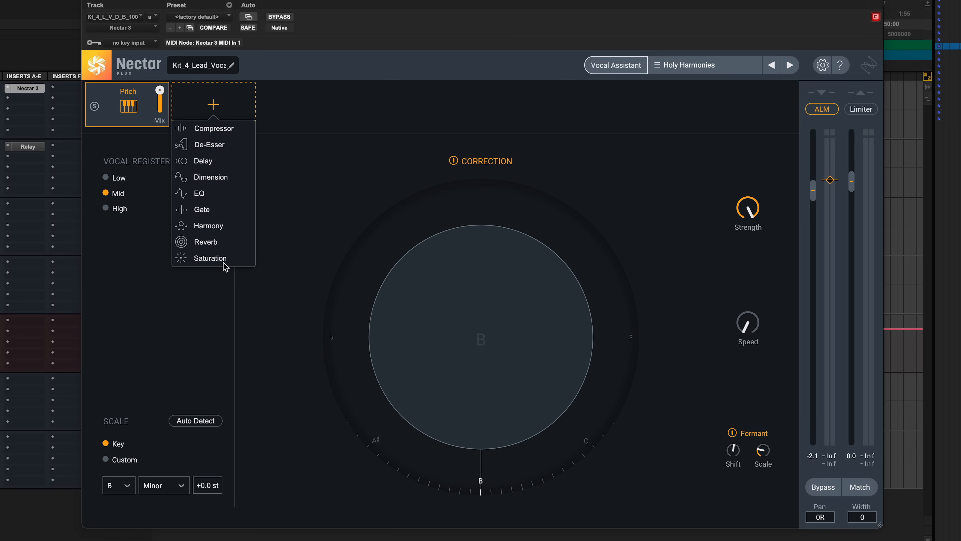
- Add a Harmony module to the chain, inspect it, and remove it
{"action": "left_click", "coordinate": [208, 225]}
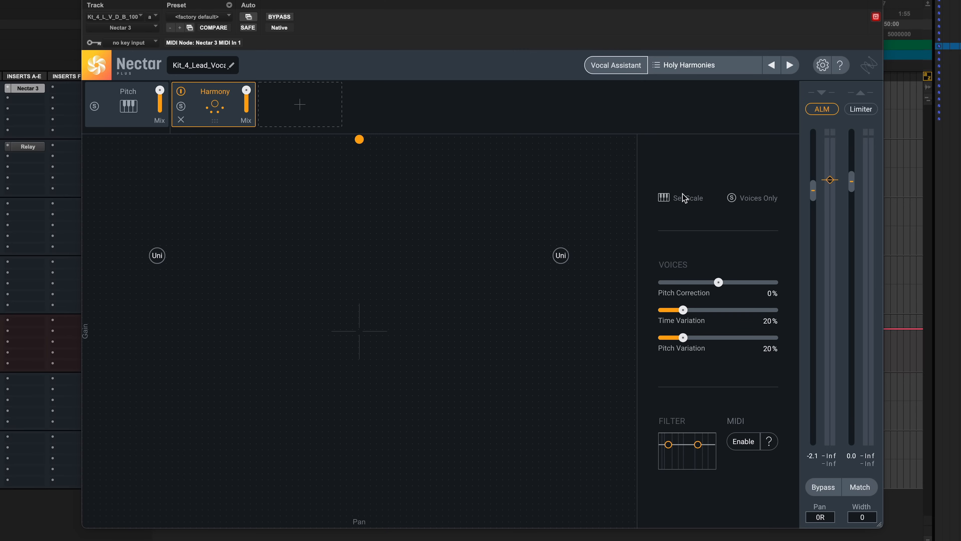
{"action": "left_click", "coordinate": [680, 200]}
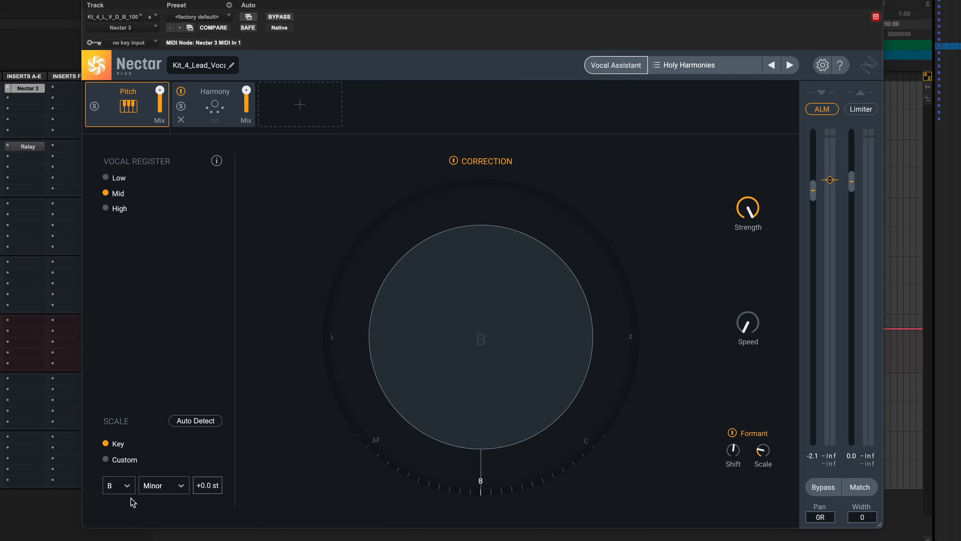
{"action": "left_click", "coordinate": [212, 122]}
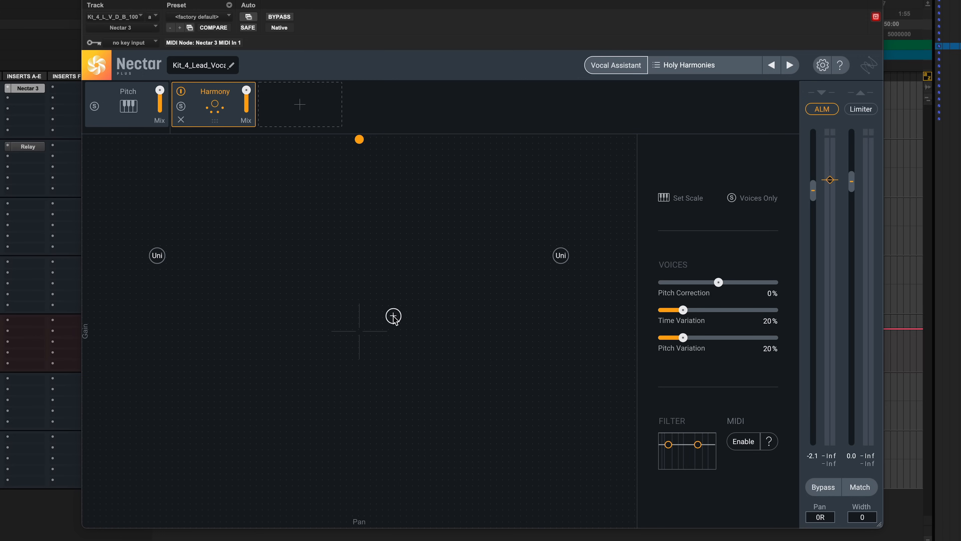
{"action": "left_click", "coordinate": [181, 119]}
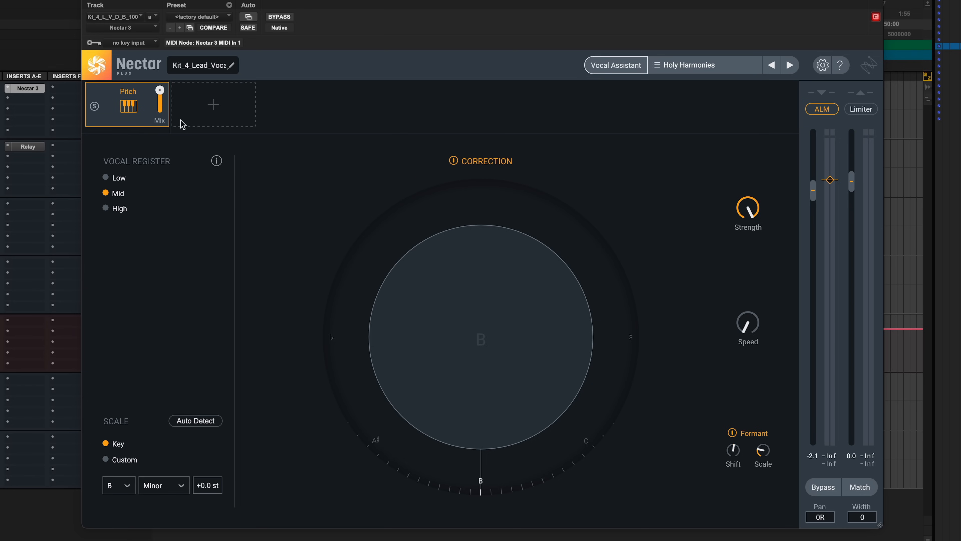
- Add two EQ modules after Pitch and move EQ 1's highpass band to about 278 Hz
{"action": "left_click", "coordinate": [199, 97]}
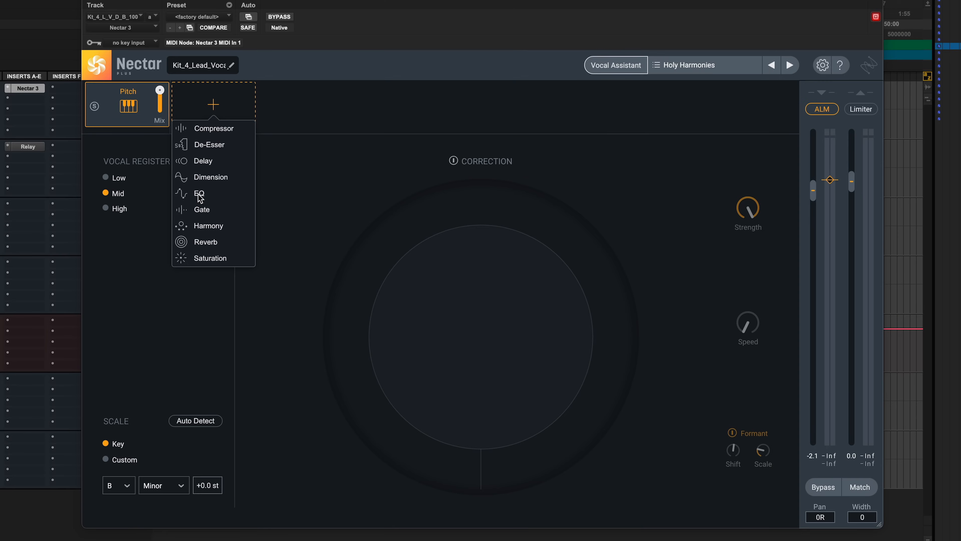
{"action": "left_click", "coordinate": [200, 195]}
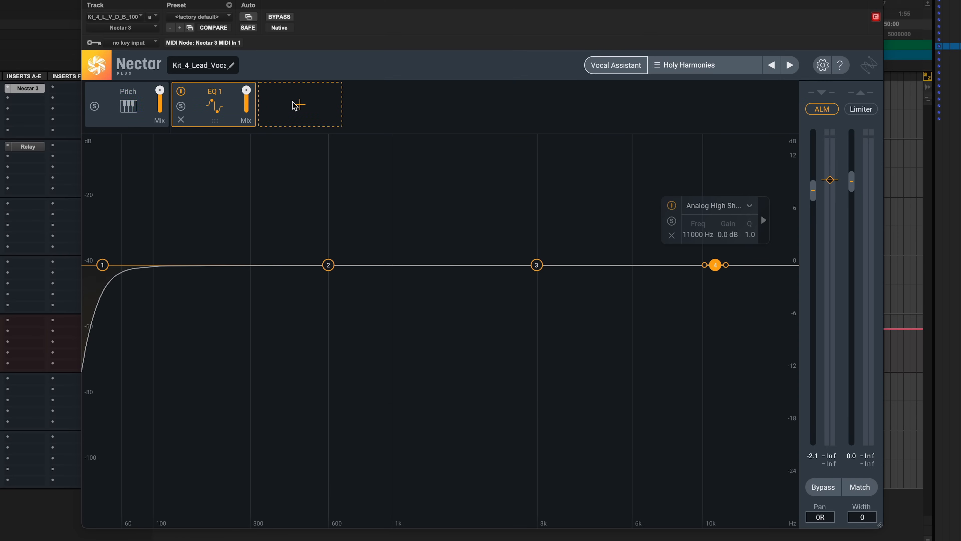
{"action": "left_click", "coordinate": [294, 103]}
{"action": "left_click", "coordinate": [289, 194]}
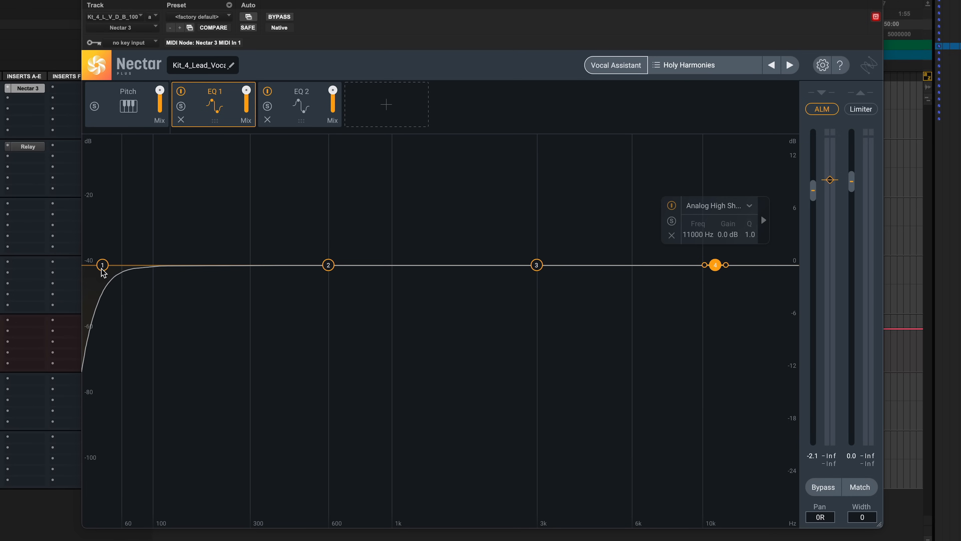
{"action": "left_click", "coordinate": [280, 369]}
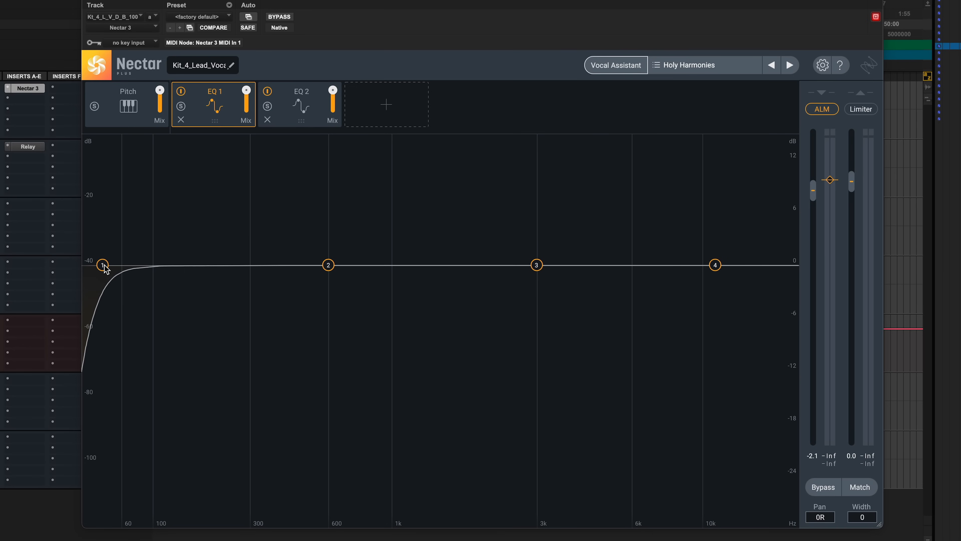
{"action": "left_click_drag", "start_coordinate": [106, 269], "coordinate": [246, 268]}
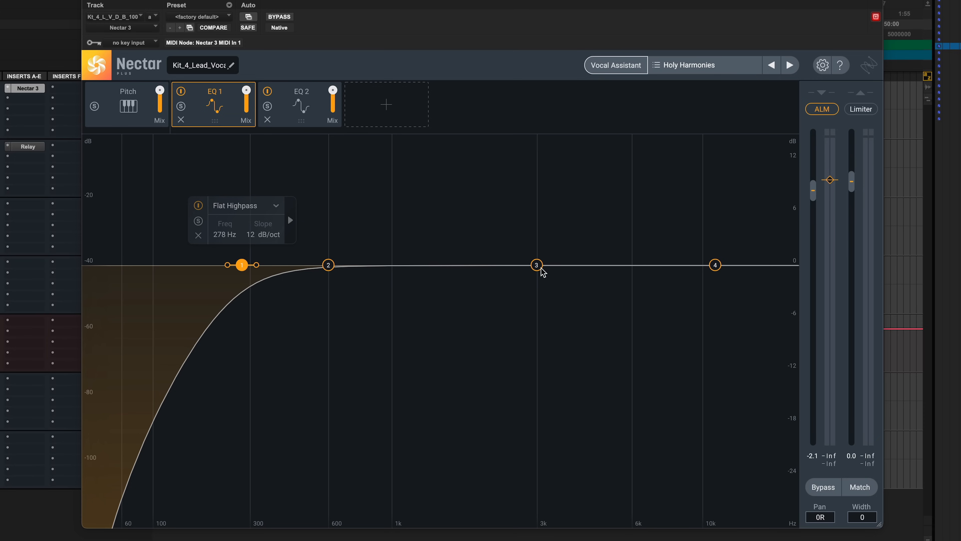
- Raise the high shelf to about 1 dB near 10.8 kHz and boost band 3 as a 3.1 dB bell around 2072 Hz
{"action": "left_click_drag", "start_coordinate": [714, 267], "coordinate": [713, 257]}
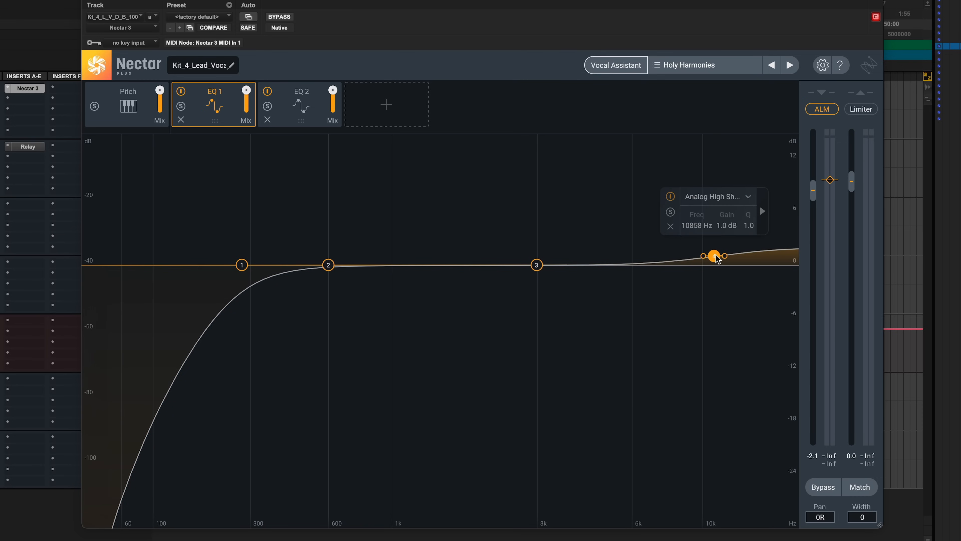
{"action": "mouse_move", "coordinate": [716, 255]}
{"action": "left_mouse_down"}
{"action": "mouse_move", "coordinate": [716, 280]}
{"action": "mouse_move", "coordinate": [714, 258]}
{"action": "left_mouse_up"}
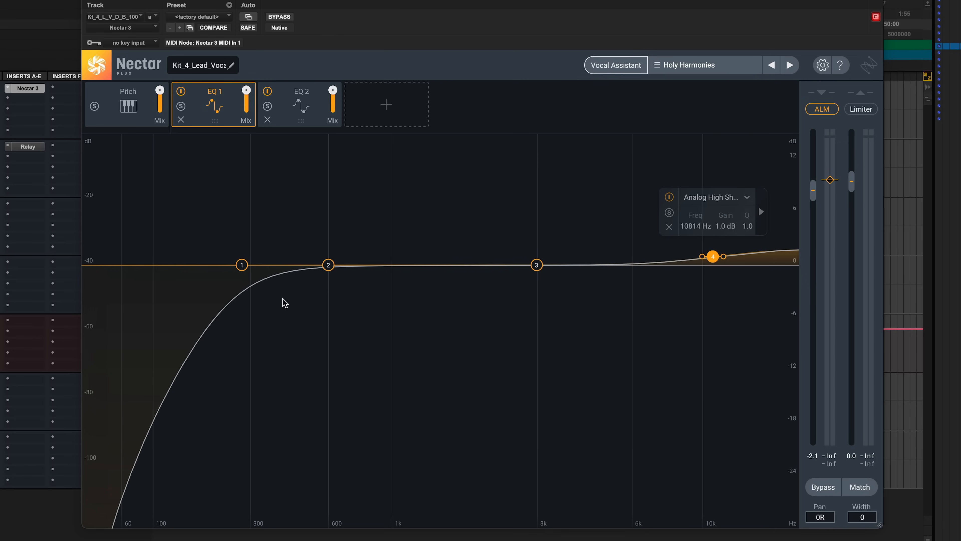
{"action": "left_click_drag", "start_coordinate": [537, 265], "coordinate": [482, 238]}
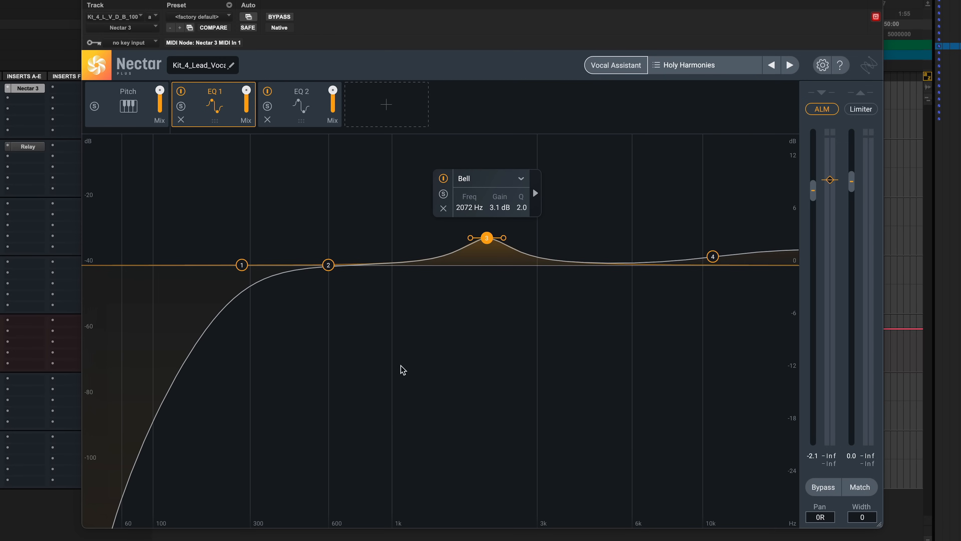
- Add bell boosts around 794 Hz and 3720 Hz, switching the second to a Baxandall low shelf at about 956 Hz, 5.8 dB
{"action": "left_click_drag", "start_coordinate": [362, 265], "coordinate": [363, 241]}
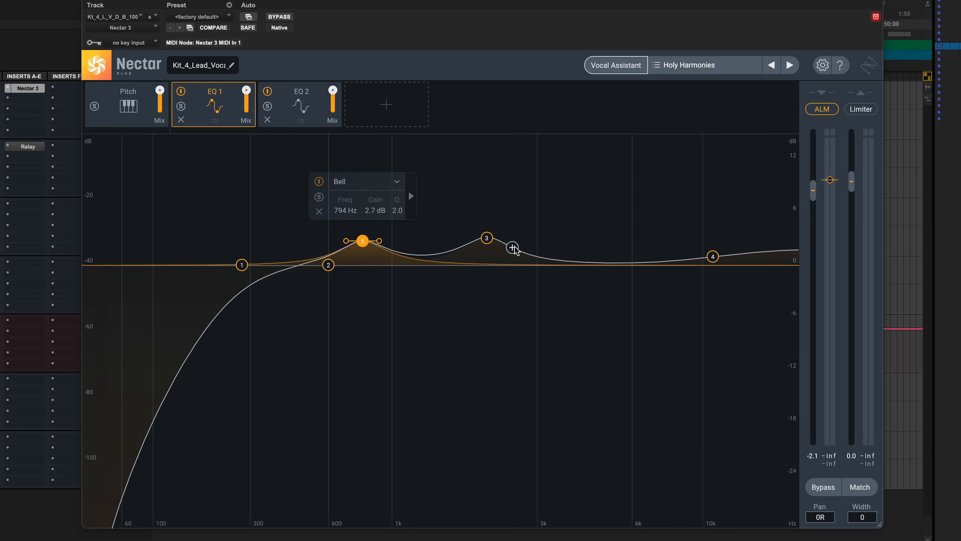
{"action": "left_click_drag", "start_coordinate": [564, 262], "coordinate": [566, 236]}
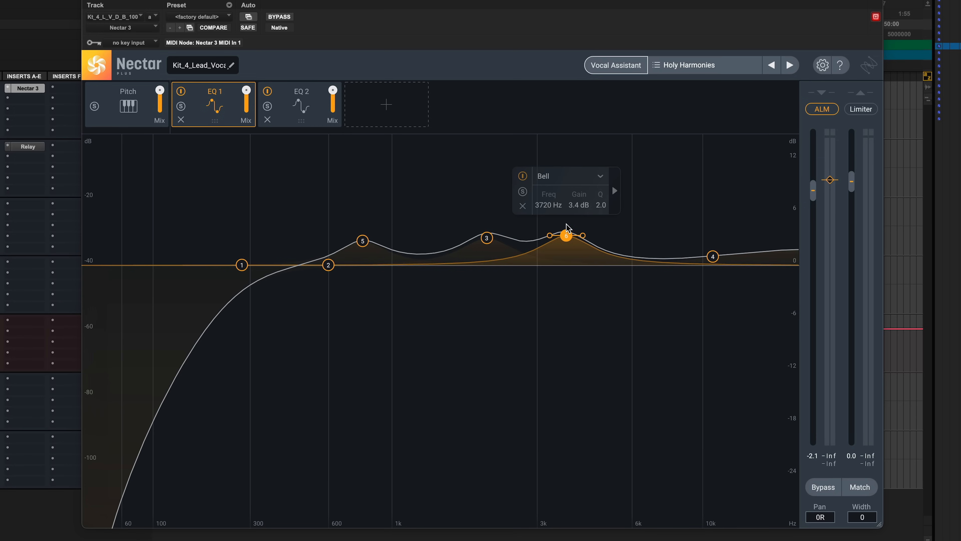
{"action": "left_click", "coordinate": [571, 182]}
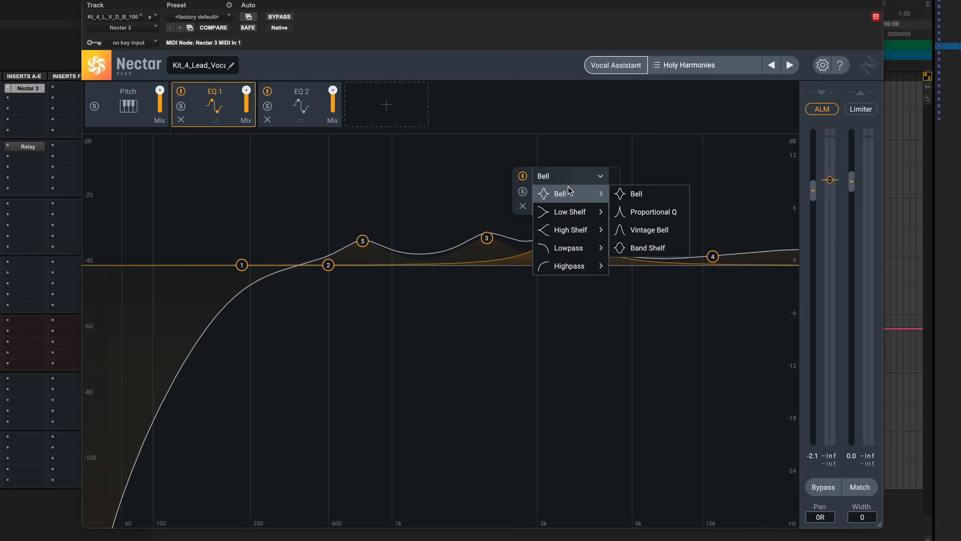
{"action": "mouse_move", "coordinate": [568, 208]}
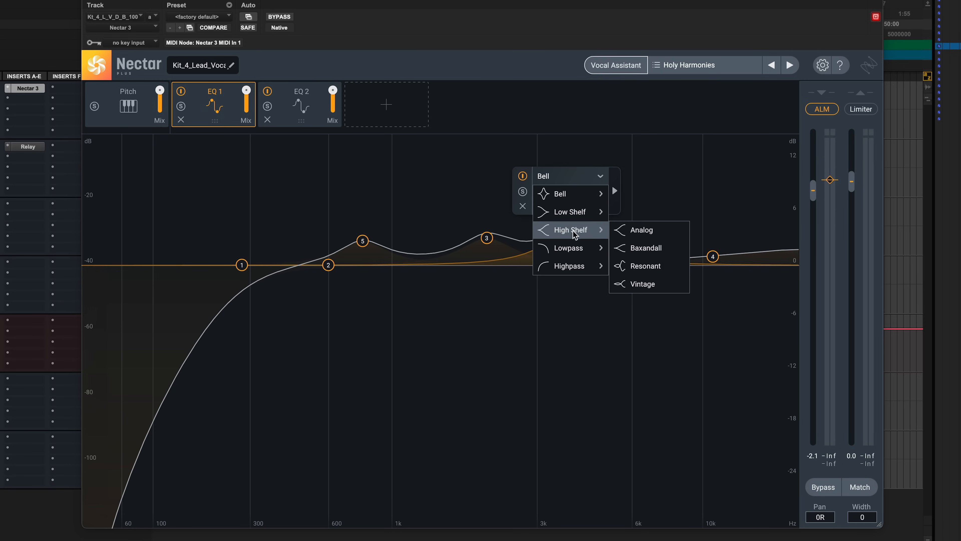
{"action": "mouse_move", "coordinate": [575, 246]}
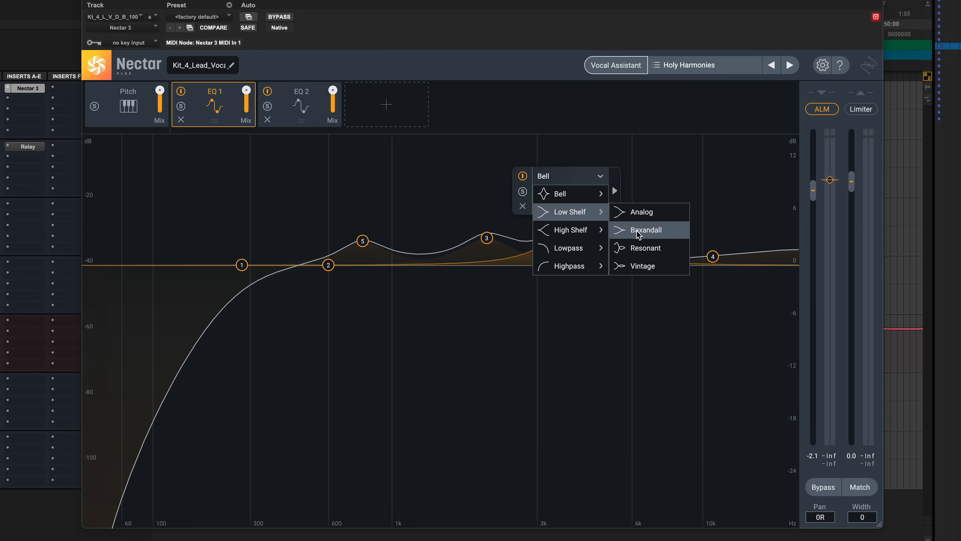
{"action": "left_click", "coordinate": [643, 230]}
{"action": "left_click_drag", "start_coordinate": [566, 236], "coordinate": [387, 220]}
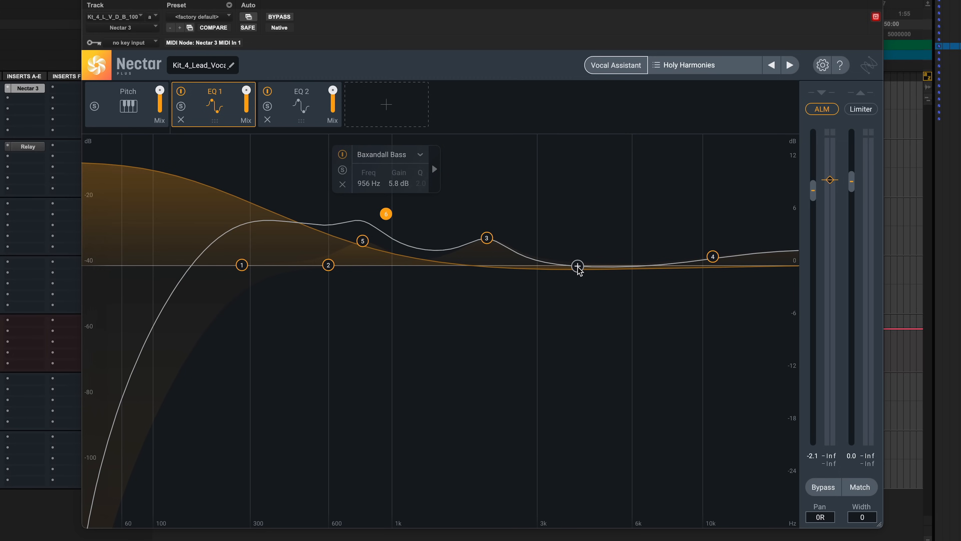
- Add three flat bands in the upper mids and a lowpass band near 17 kHz to EQ 1
{"action": "left_click", "coordinate": [552, 263]}
{"action": "left_click", "coordinate": [611, 264]}
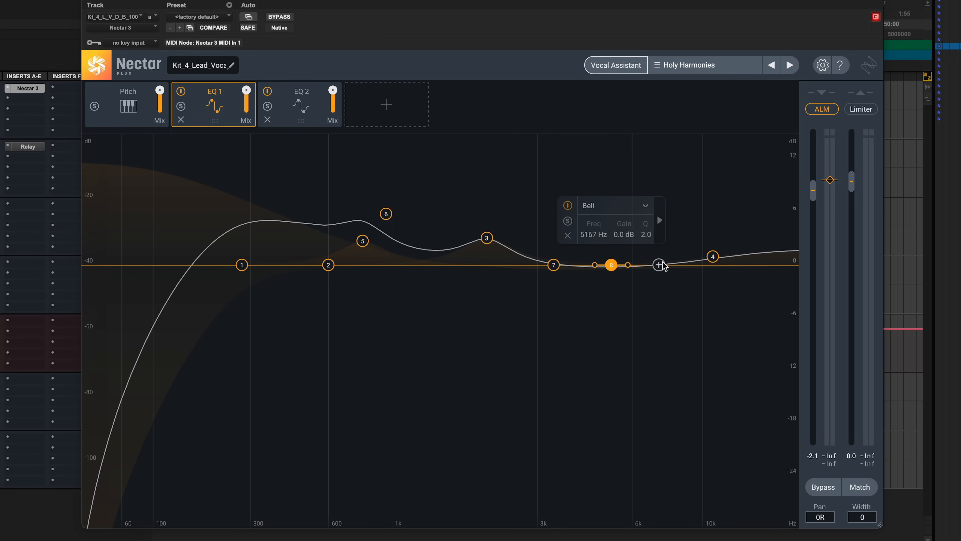
{"action": "left_click", "coordinate": [671, 265]}
{"action": "left_click", "coordinate": [778, 265]}
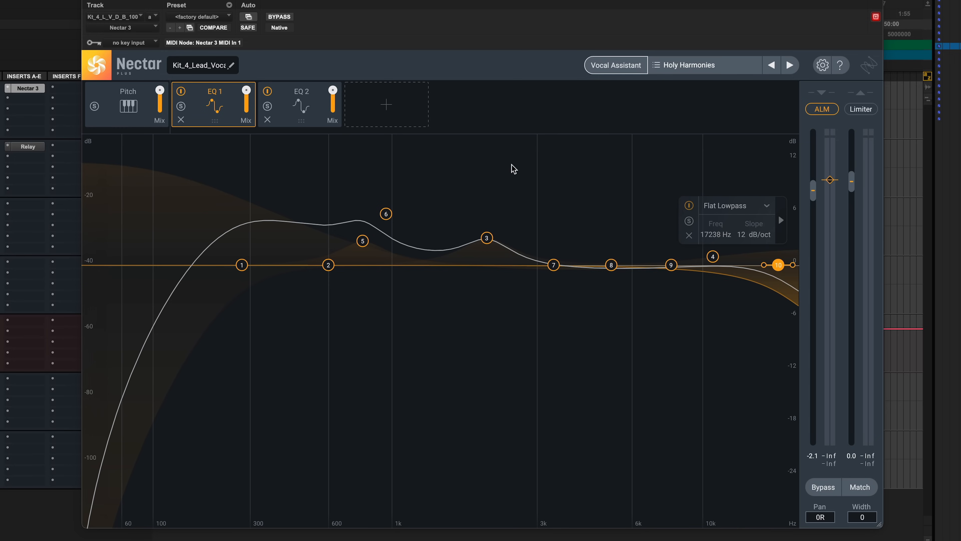
- Add six more bands with large boosts and cuts, such as +12.4 dB at about 2.4 kHz and -18.2 dB near 5.2 kHz
{"action": "left_click", "coordinate": [506, 156]}
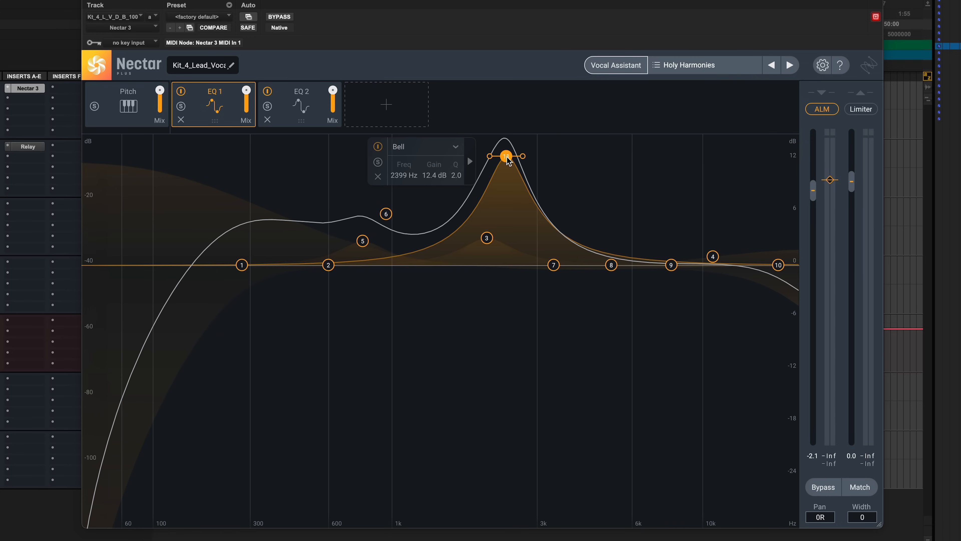
{"action": "left_click", "coordinate": [612, 425]}
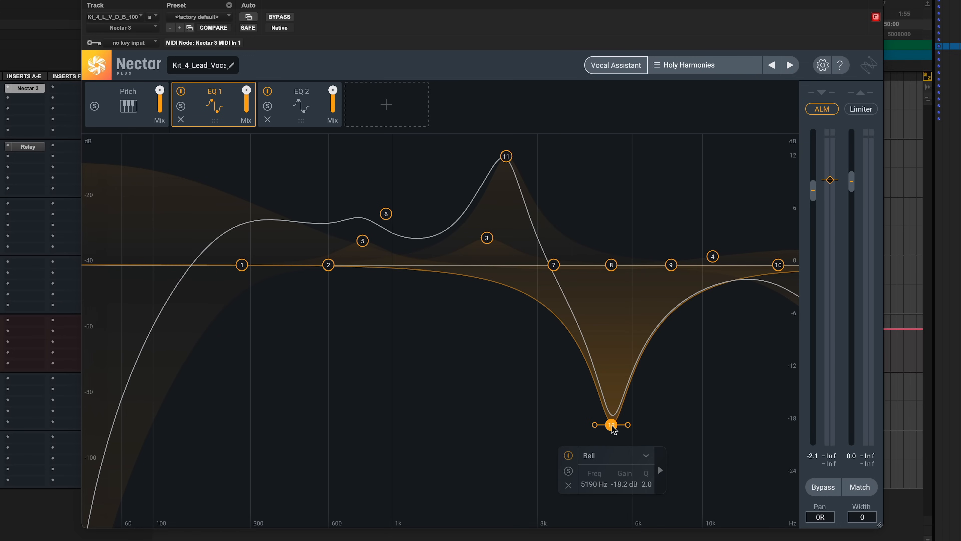
{"action": "left_click", "coordinate": [645, 160]}
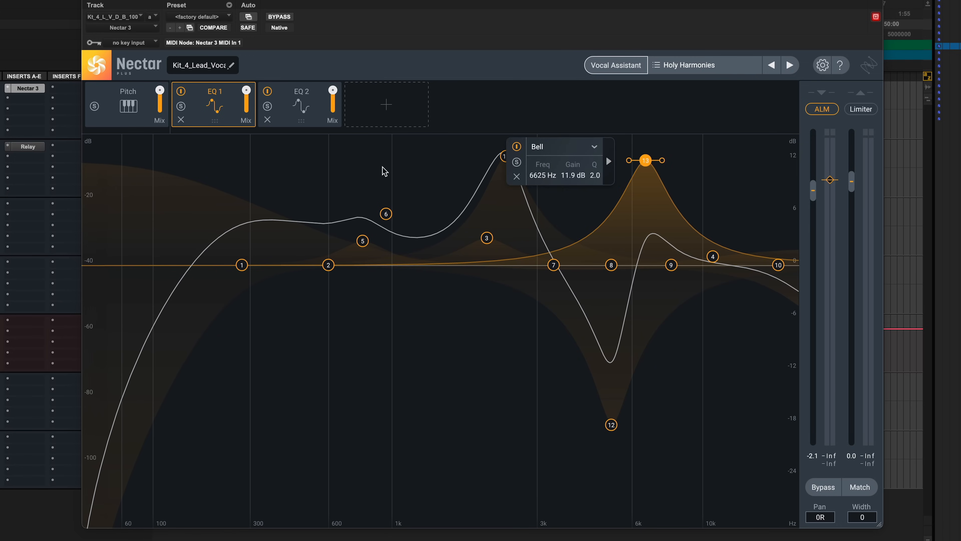
{"action": "left_click", "coordinate": [295, 171]}
{"action": "left_click", "coordinate": [324, 414]}
{"action": "left_click", "coordinate": [469, 386]}
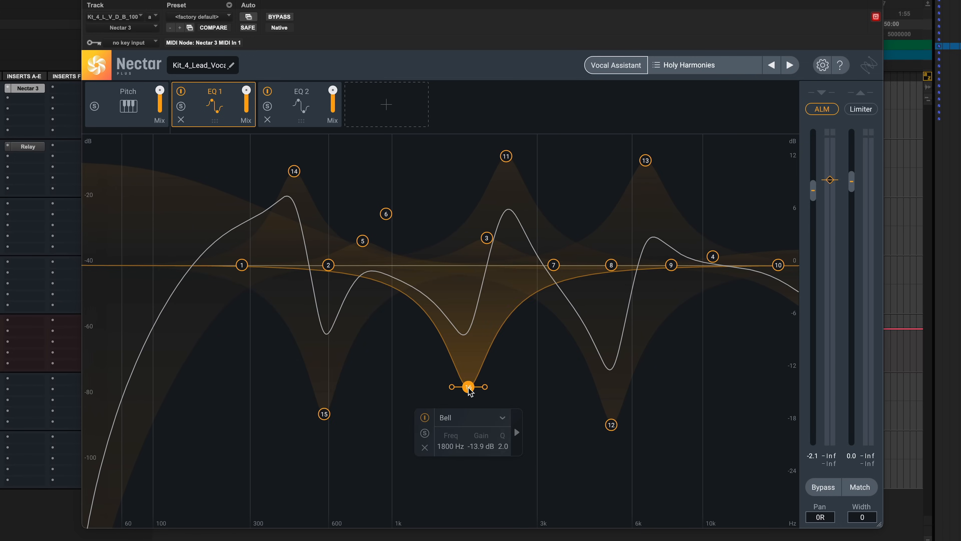
- Select all EQ 1 bands and delete them, including the remaining lowpass band, to flatten the curve
{"action": "left_click_drag", "start_coordinate": [201, 141], "coordinate": [738, 431]}
{"action": "left_click_drag", "start_coordinate": [607, 419], "coordinate": [581, 431]}
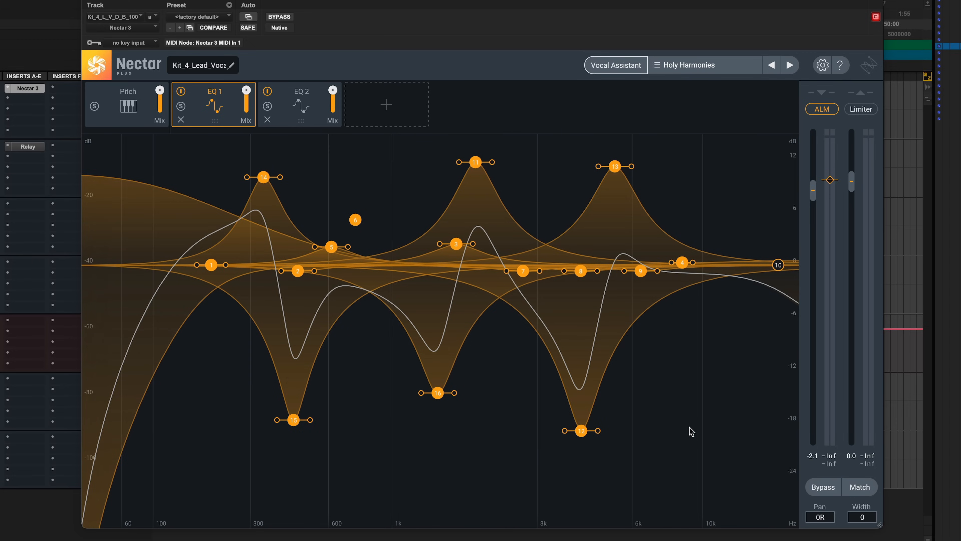
{"action": "key", "text": "Delete"}
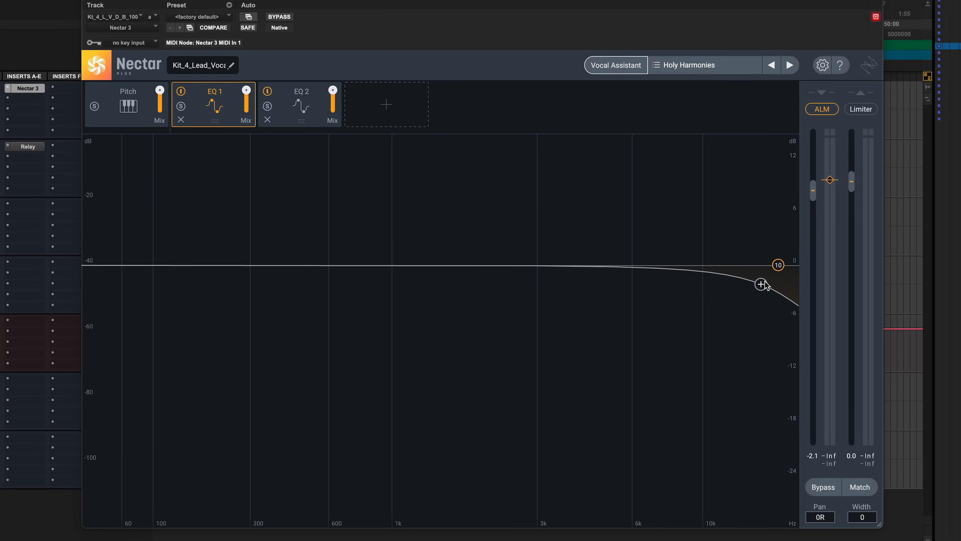
{"action": "left_click", "coordinate": [778, 266]}
{"action": "left_click", "coordinate": [689, 235]}
- Add a small cut around 170 Hz and a -2.7 dB bell cut near 890 Hz
{"action": "double_click", "coordinate": [209, 266]}
{"action": "left_click_drag", "start_coordinate": [208, 265], "coordinate": [210, 281]}
{"action": "left_click_drag", "start_coordinate": [344, 266], "coordinate": [376, 288]}
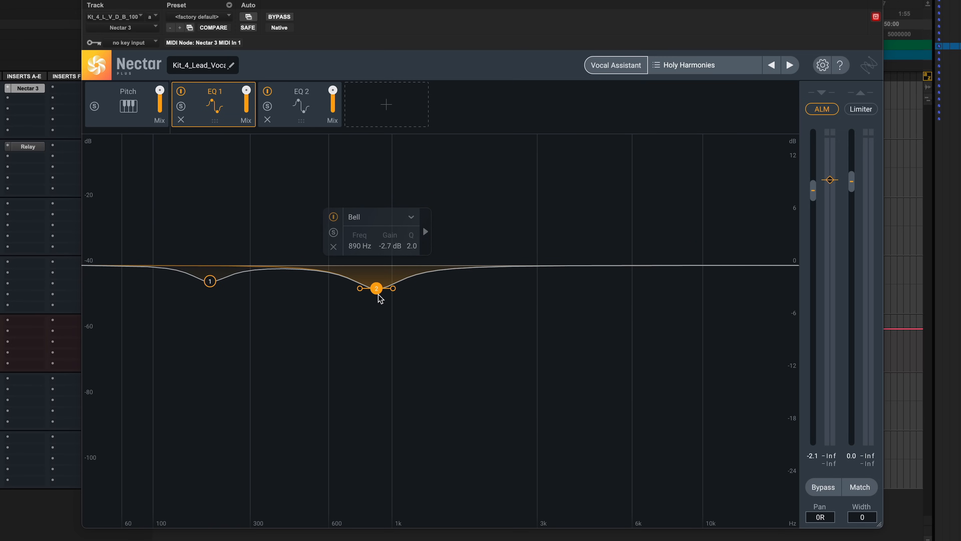
- Add a highpass band around 80 Hz and a high shelf boost of about 2.3 dB near 12 kHz
{"action": "left_click_drag", "start_coordinate": [87, 267], "coordinate": [144, 265]}
{"action": "left_click_drag", "start_coordinate": [779, 266], "coordinate": [729, 245]}
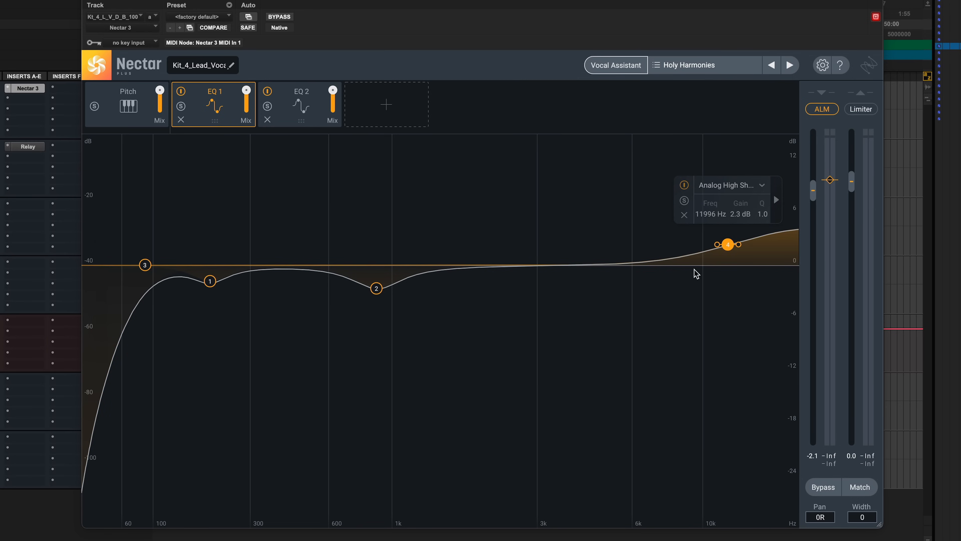
{"action": "left_click", "coordinate": [626, 302]}
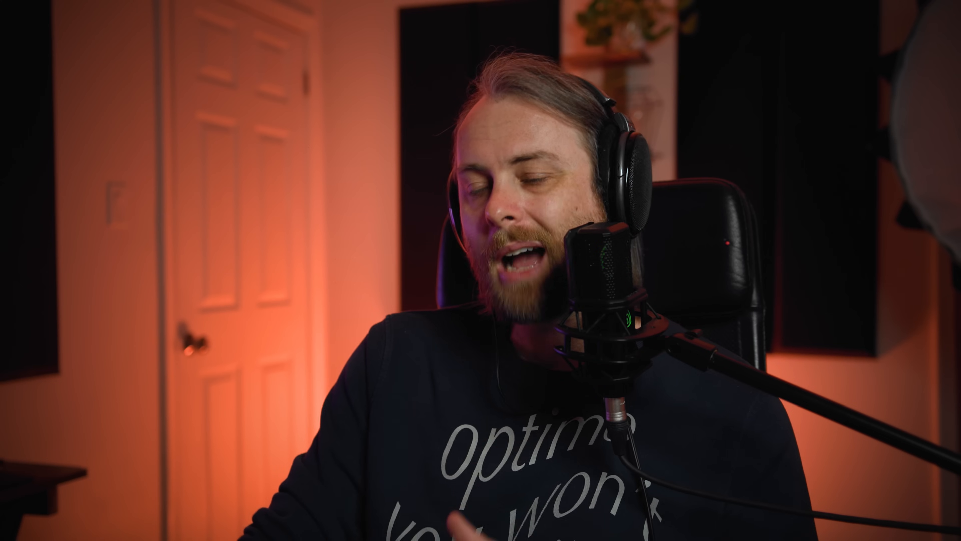
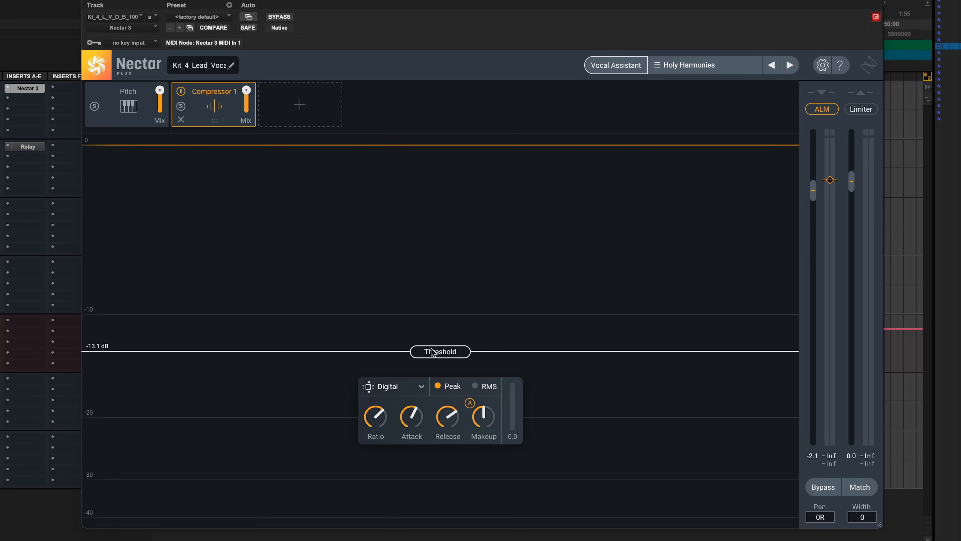
- Lower the compressor threshold to about -37.3 dB
{"action": "left_click_drag", "start_coordinate": [432, 353], "coordinate": [428, 193]}
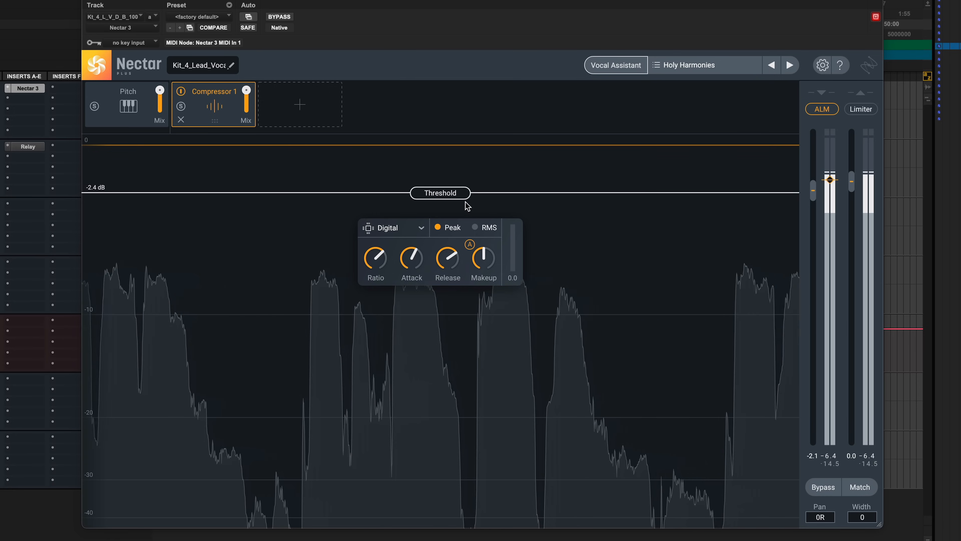
{"action": "left_click_drag", "start_coordinate": [466, 205], "coordinate": [448, 409]}
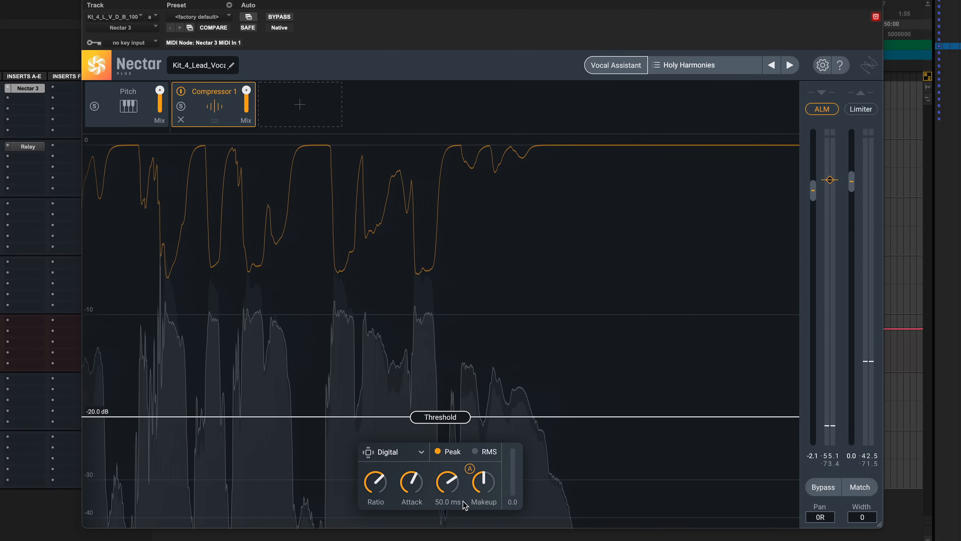
{"action": "left_click_drag", "start_coordinate": [439, 417], "coordinate": [430, 494]}
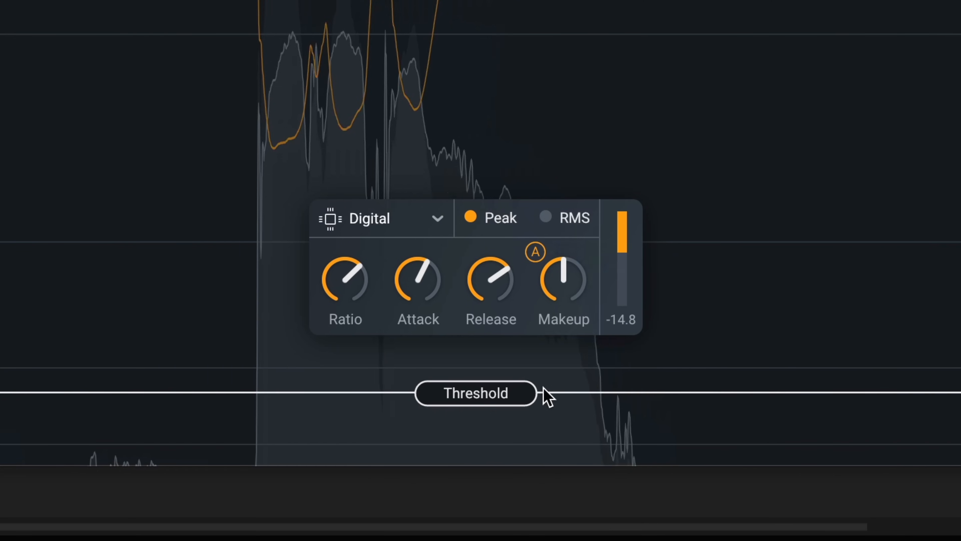
- Switch the compressor mode through Vintage and Optical, ending on Solid-State
{"action": "mouse_move", "coordinate": [356, 290]}
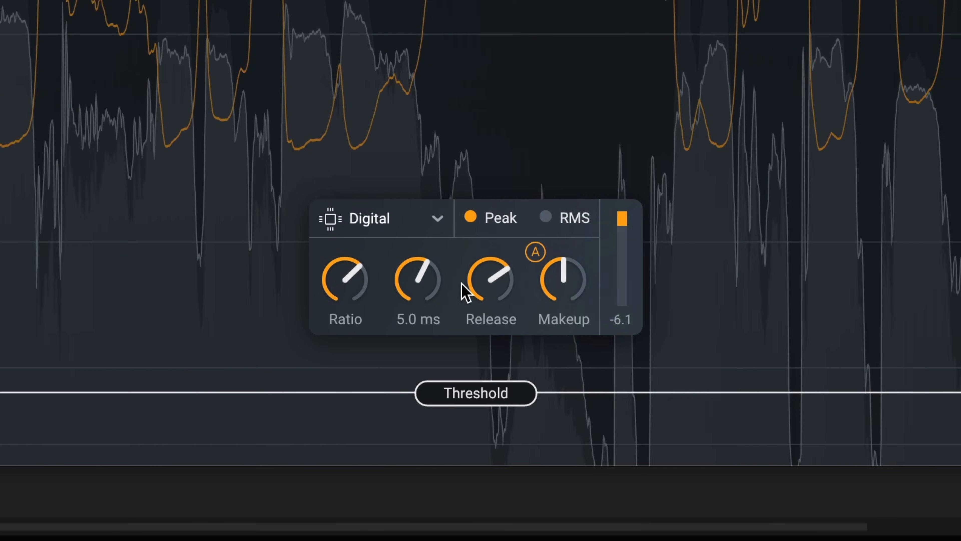
{"action": "left_click", "coordinate": [420, 221]}
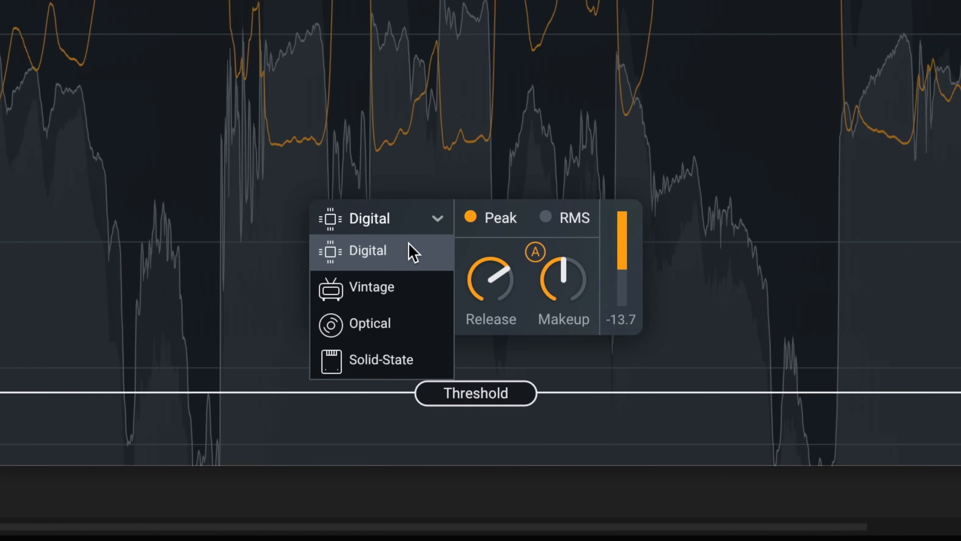
{"action": "left_click", "coordinate": [394, 289]}
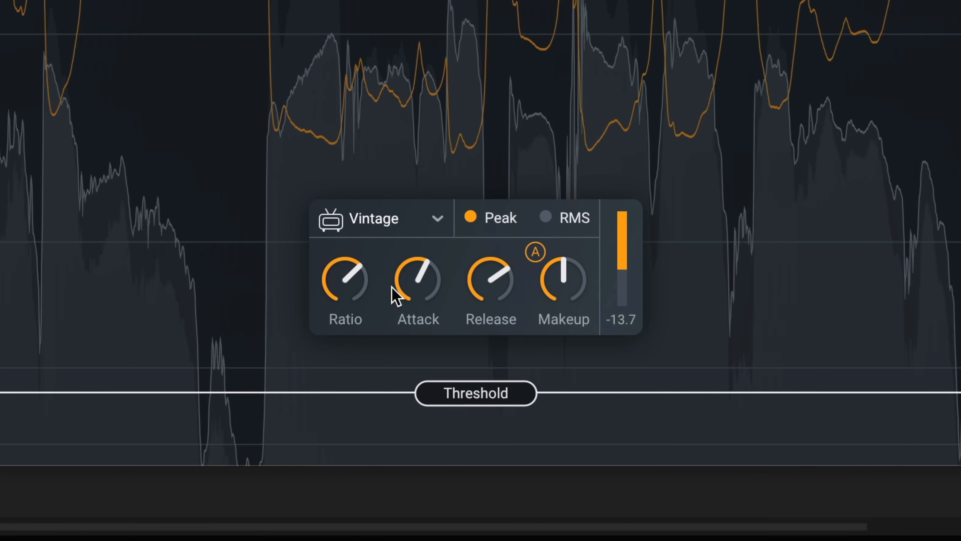
{"action": "left_click", "coordinate": [399, 231]}
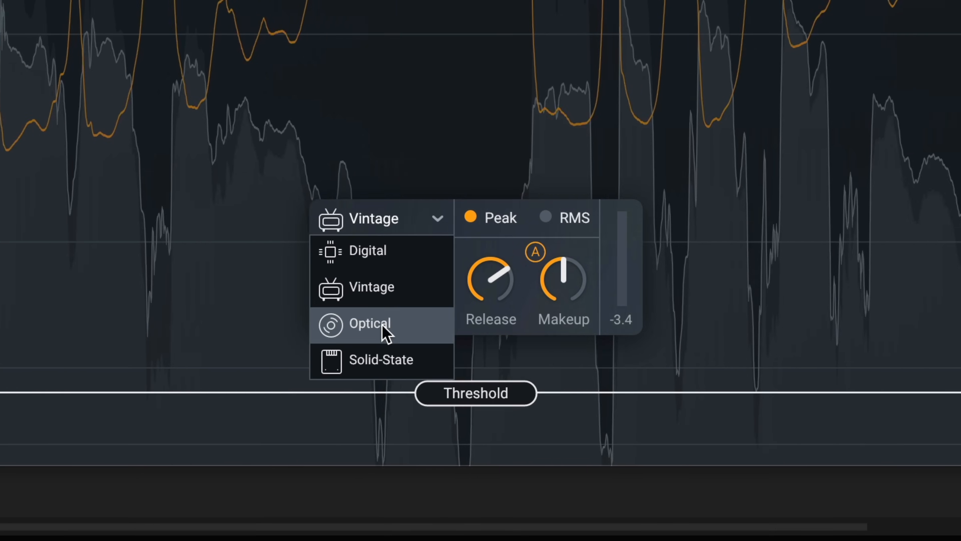
{"action": "left_click", "coordinate": [386, 333]}
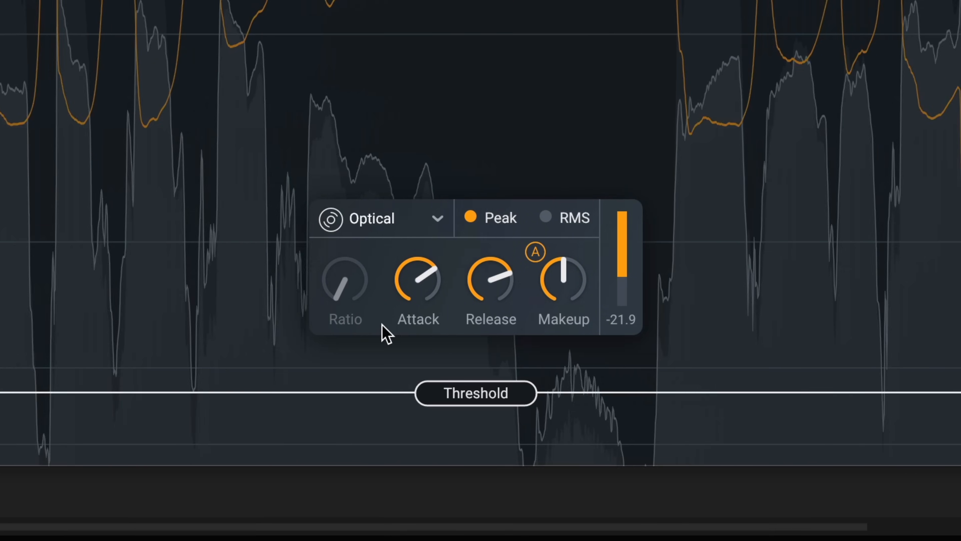
{"action": "left_click", "coordinate": [412, 226]}
{"action": "left_click", "coordinate": [384, 358]}
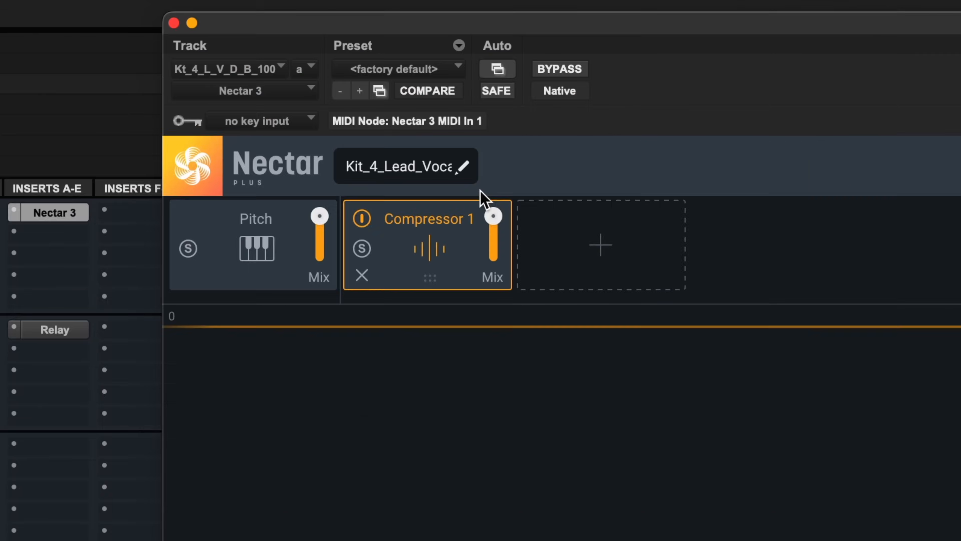
- Adjust the compressor module's mix amount to blend in the compression
{"action": "mouse_move", "coordinate": [247, 91]}
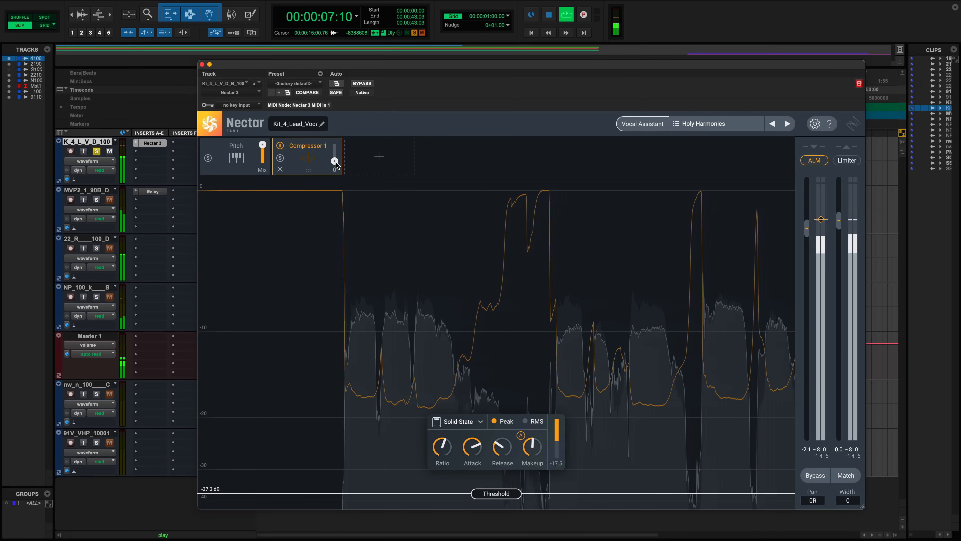
{"action": "left_click_drag", "start_coordinate": [335, 162], "coordinate": [336, 95]}
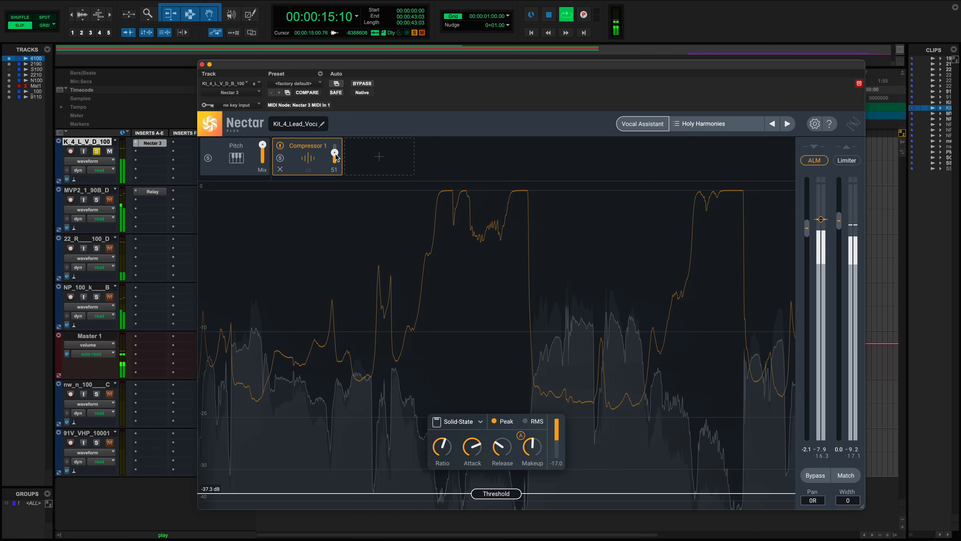
{"action": "left_click_drag", "start_coordinate": [335, 161], "coordinate": [336, 171]}
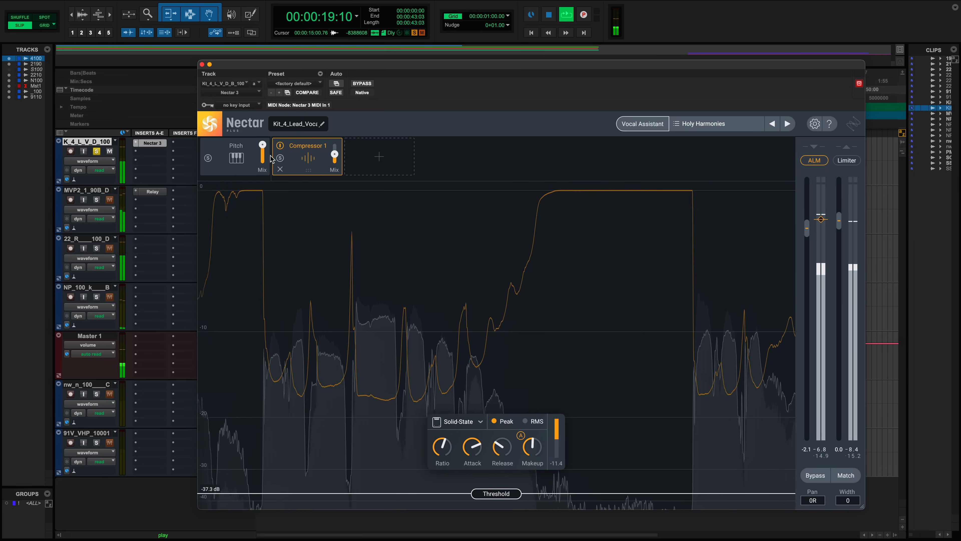
- Toggle the compressor module off and on repeatedly to compare the processed and unprocessed vocal, then stop playback
{"action": "left_click", "coordinate": [281, 146]}
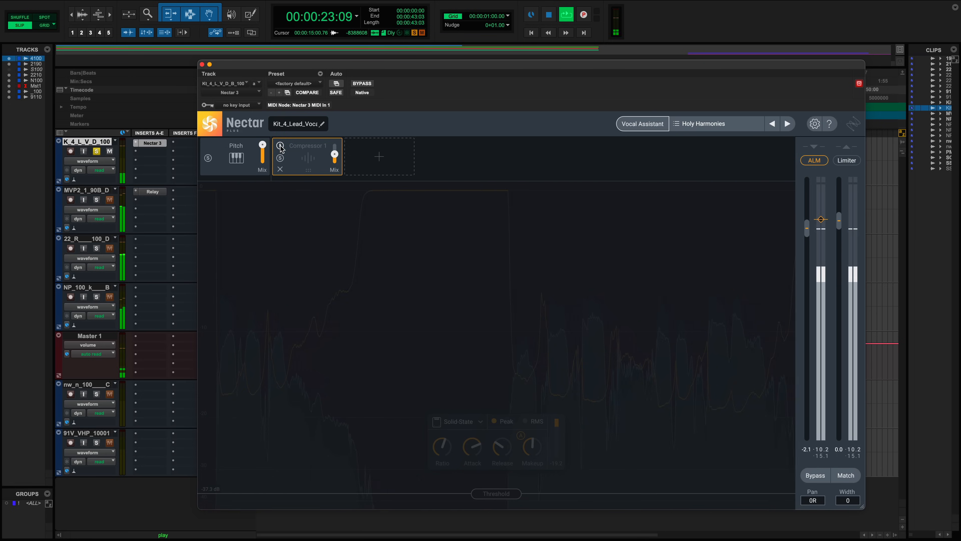
{"action": "left_click", "coordinate": [281, 146]}
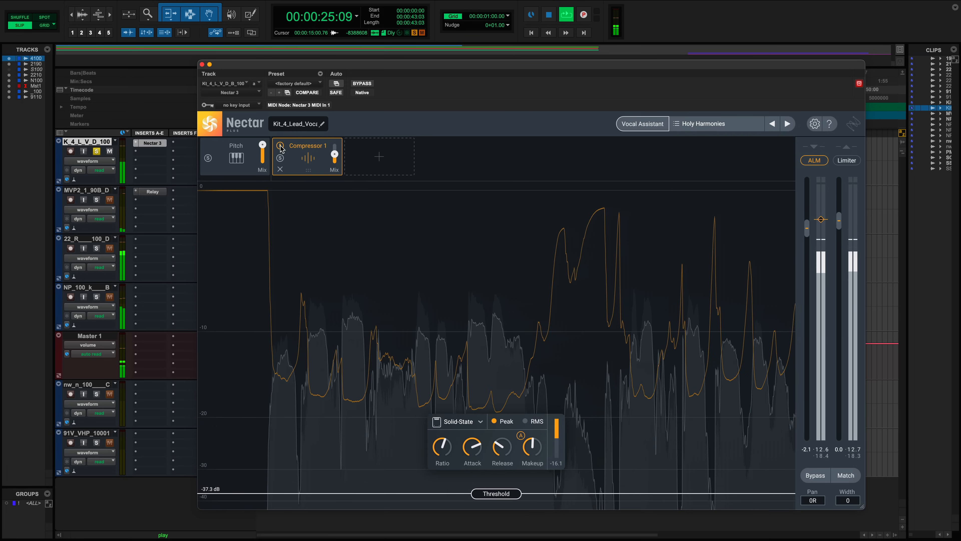
{"action": "left_click", "coordinate": [96, 152]}
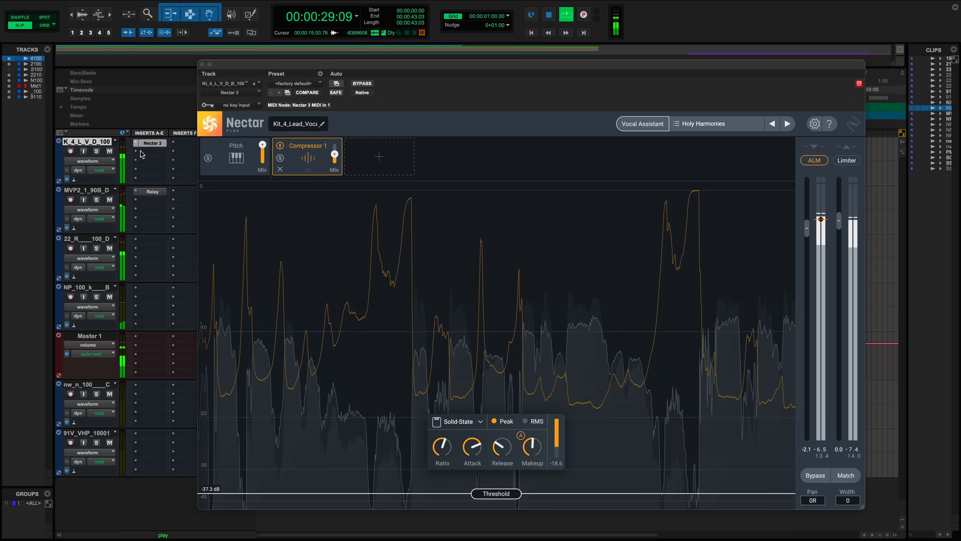
{"action": "left_click", "coordinate": [281, 146]}
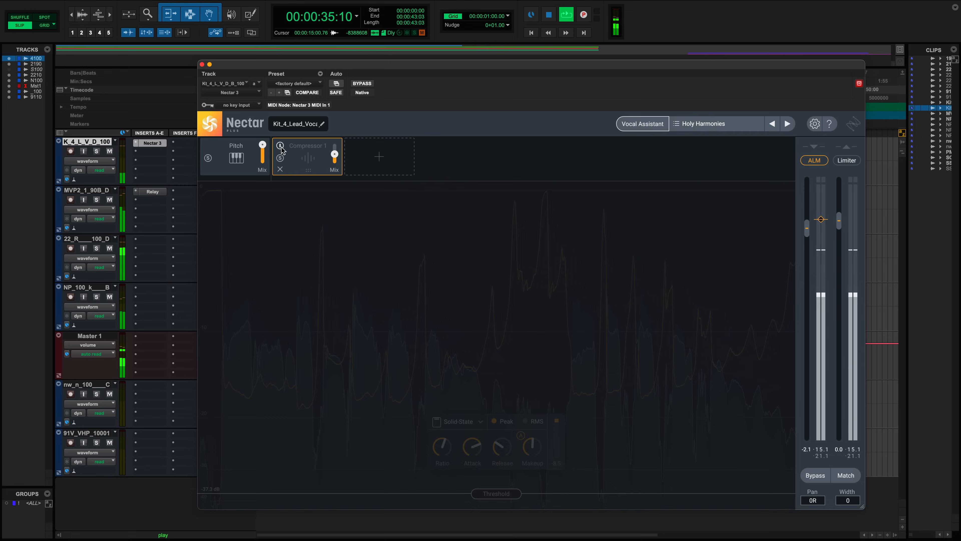
{"action": "left_click", "coordinate": [280, 146]}
{"action": "key", "text": "space"}
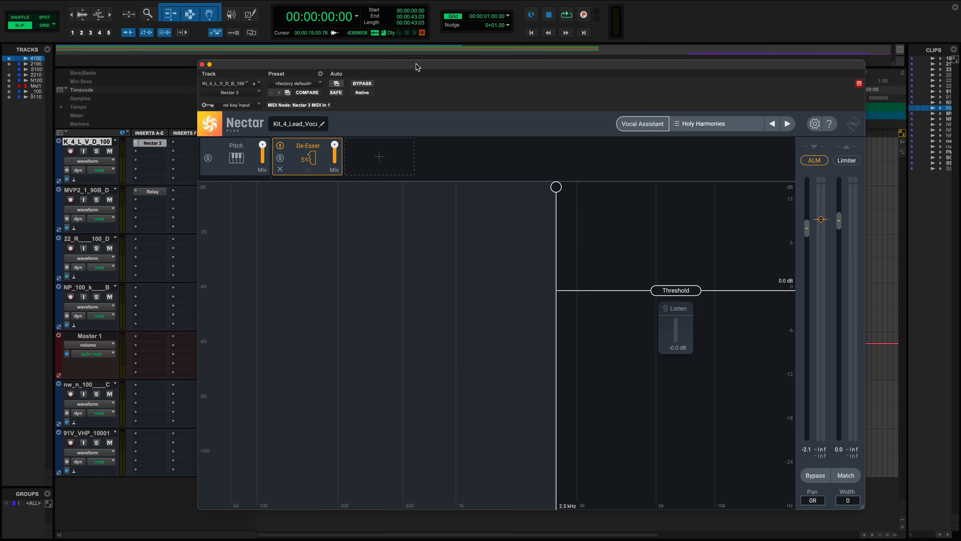
- Open the De-Esser module and play back the soloed lead vocal
{"action": "left_click_drag", "start_coordinate": [417, 66], "coordinate": [414, 264]}
{"action": "left_click", "coordinate": [275, 153]}
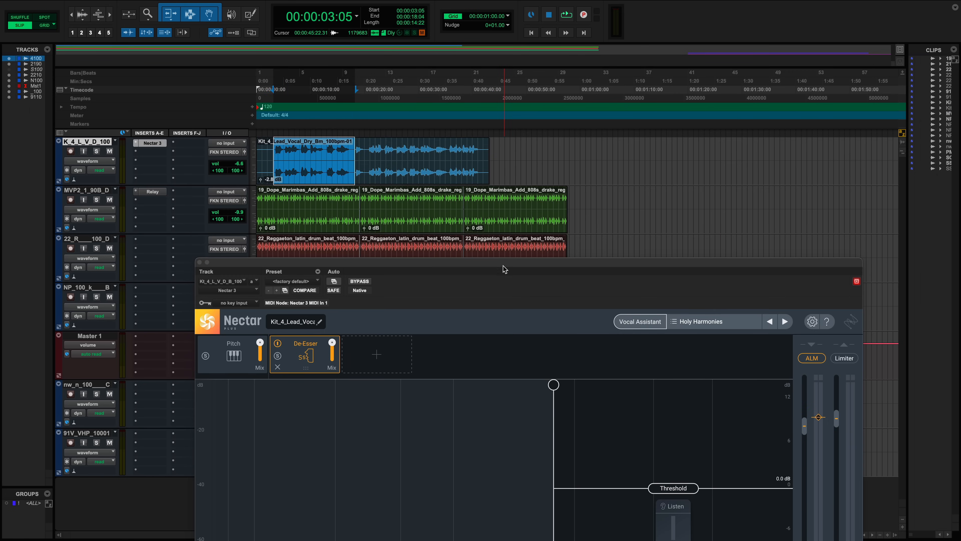
{"action": "left_click_drag", "start_coordinate": [502, 266], "coordinate": [495, 51]}
{"action": "key", "text": "shift+s"}
{"action": "key", "text": "space"}
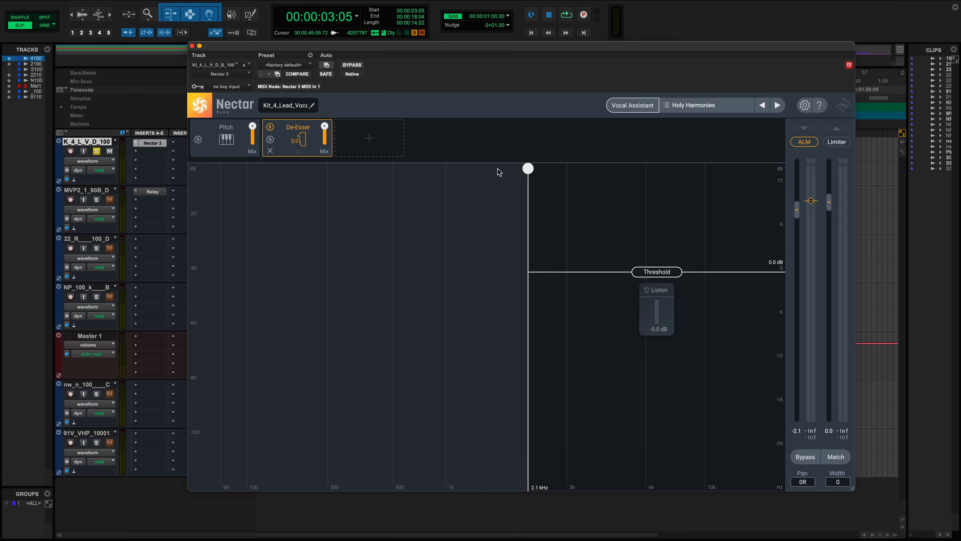
- Sweep the De-Esser frequency across the spectrum, settling at about 2.4 kHz
{"action": "left_click_drag", "start_coordinate": [514, 171], "coordinate": [356, 171]}
{"action": "left_click_drag", "start_coordinate": [447, 171], "coordinate": [515, 173]}
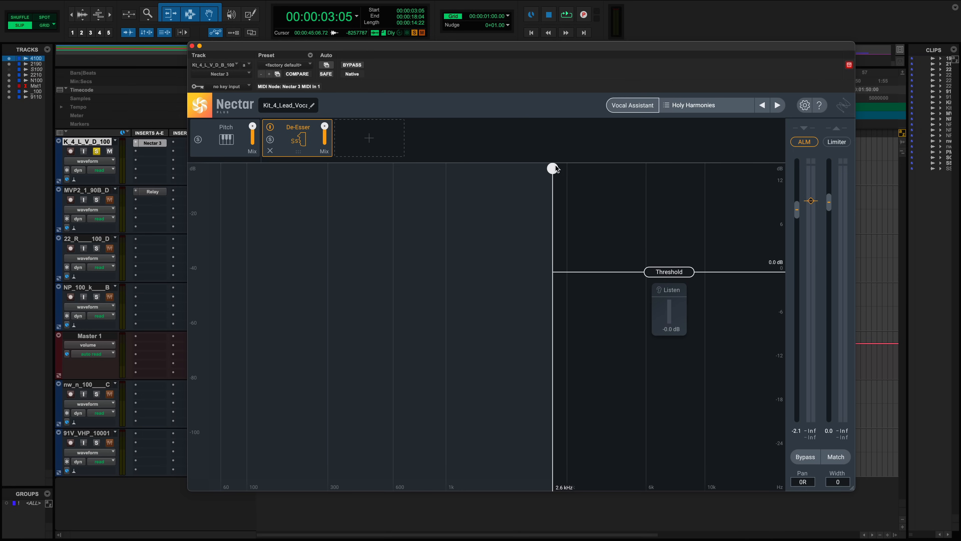
{"action": "left_click_drag", "start_coordinate": [553, 168], "coordinate": [682, 168]}
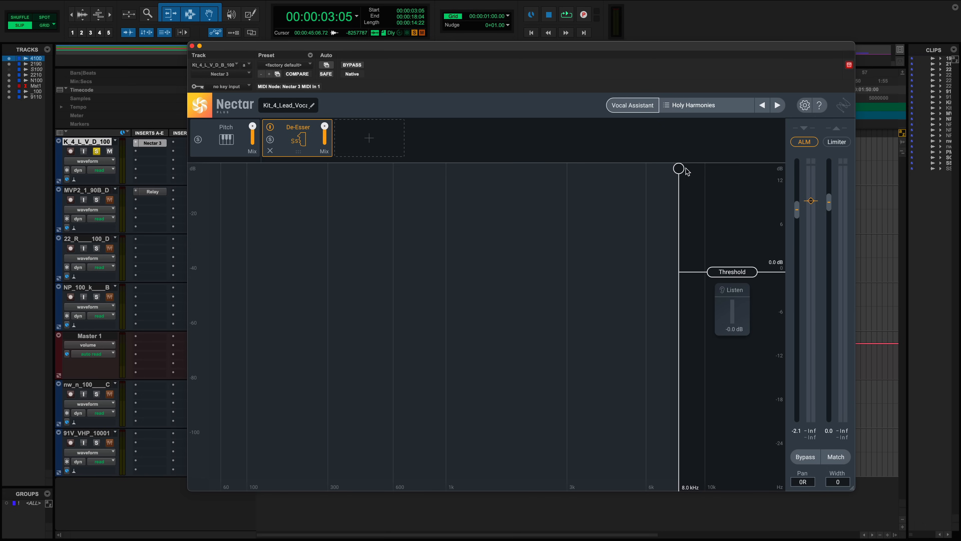
{"action": "left_click_drag", "start_coordinate": [679, 169], "coordinate": [571, 169]}
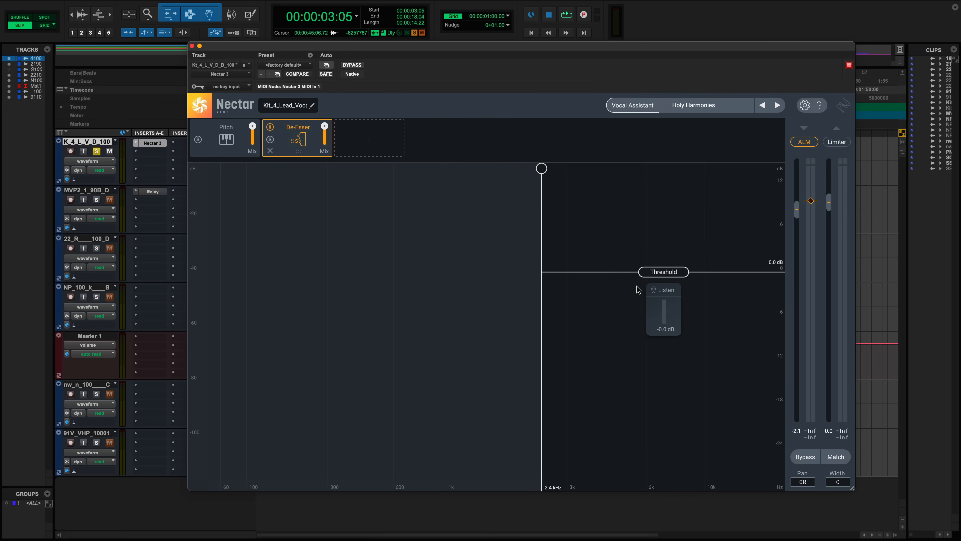
- Toggle Listen to monitor the sibilance and set the De-Esser threshold to -9.0 dB
{"action": "left_click_drag", "start_coordinate": [660, 278], "coordinate": [667, 338]}
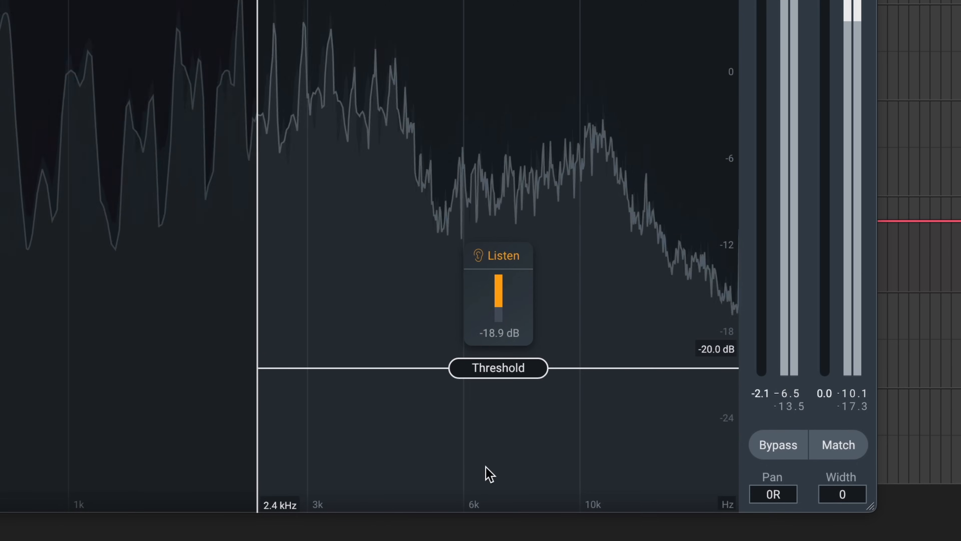
{"action": "left_click", "coordinate": [479, 261]}
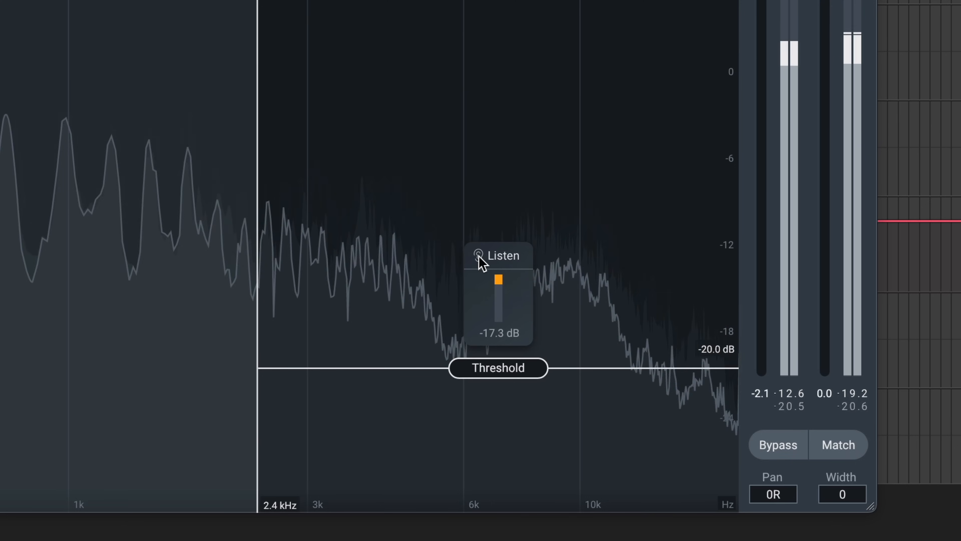
{"action": "left_click", "coordinate": [479, 260]}
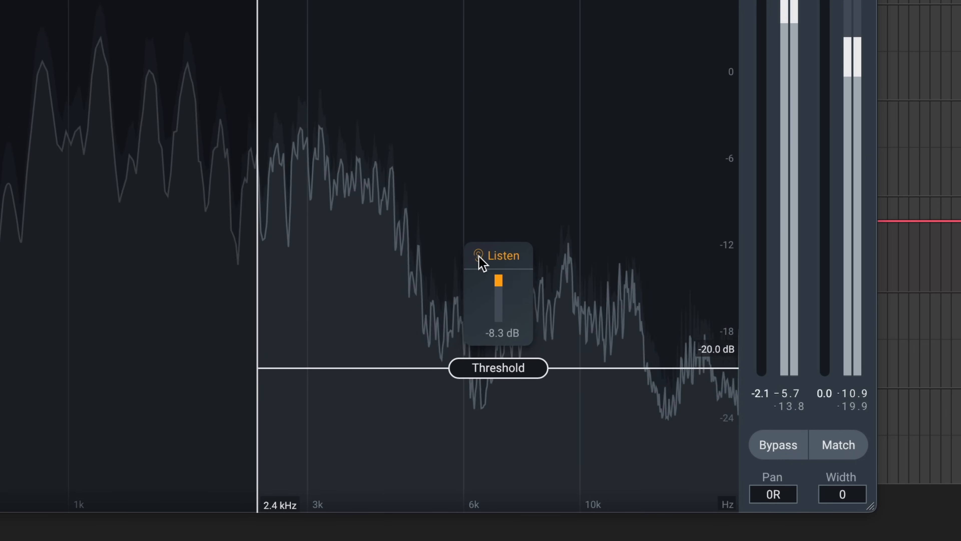
{"action": "left_click_drag", "start_coordinate": [476, 370], "coordinate": [460, 229]}
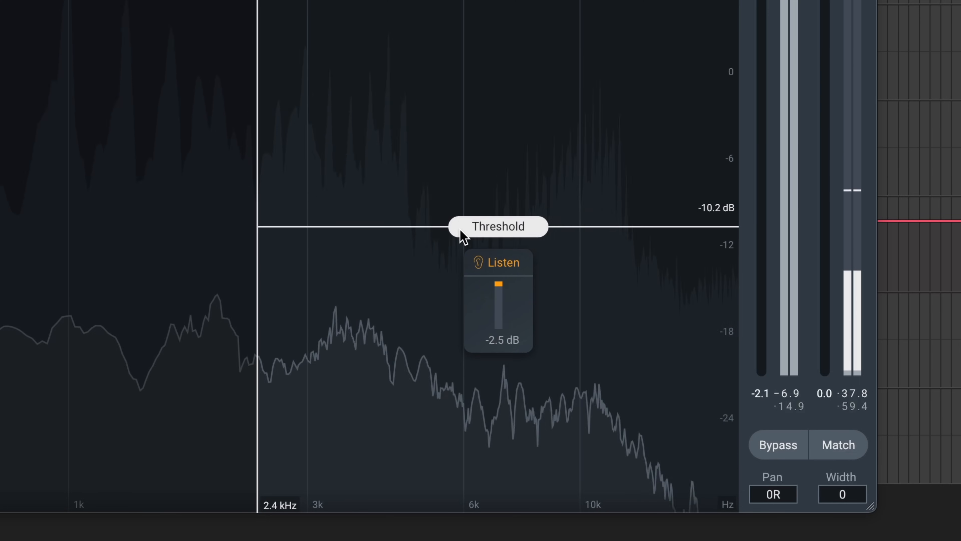
{"action": "left_click_drag", "start_coordinate": [463, 234], "coordinate": [460, 218]}
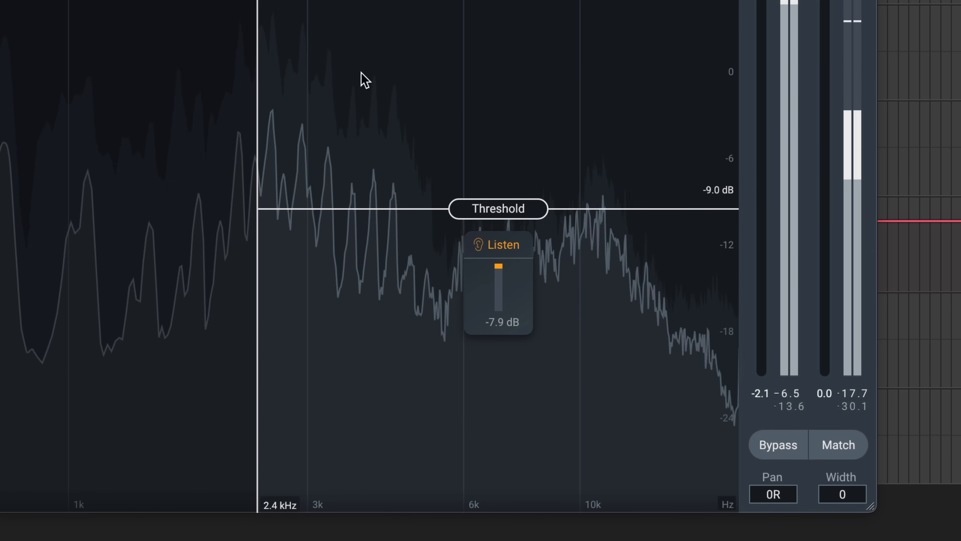
- Raise the De-Esser frequency to 3.0 kHz and set the threshold to -7.9 dB
{"action": "left_click_drag", "start_coordinate": [258, 4], "coordinate": [309, 4]}
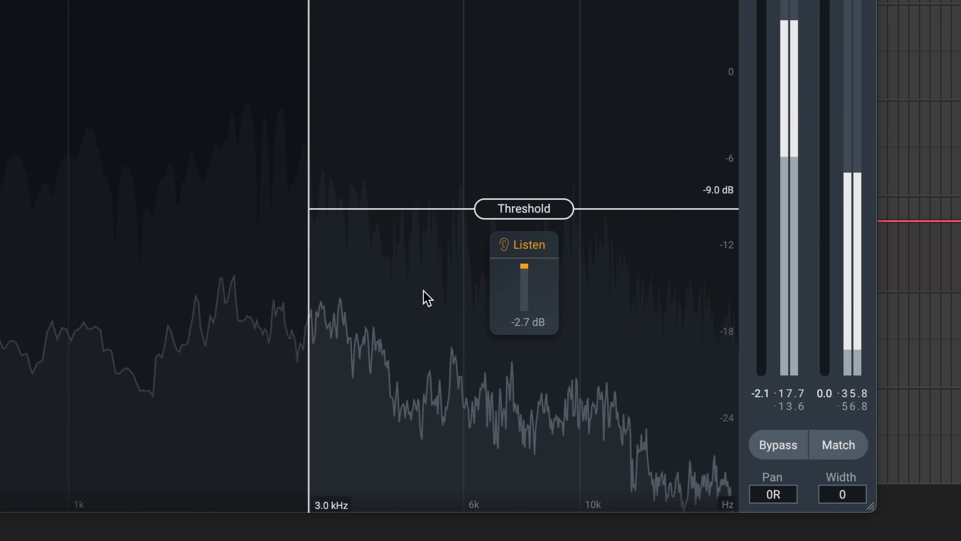
{"action": "left_click_drag", "start_coordinate": [521, 210], "coordinate": [521, 200]}
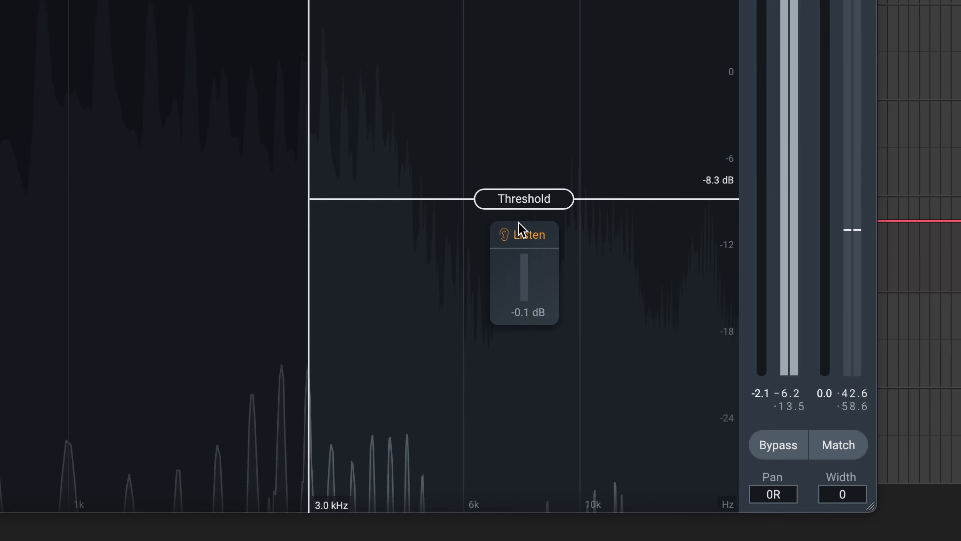
{"action": "left_click_drag", "start_coordinate": [514, 204], "coordinate": [513, 198]}
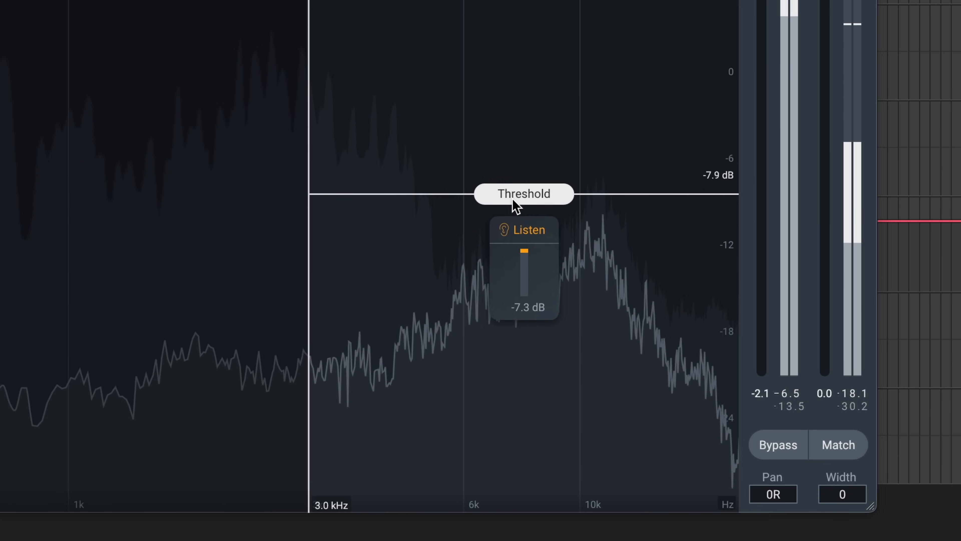
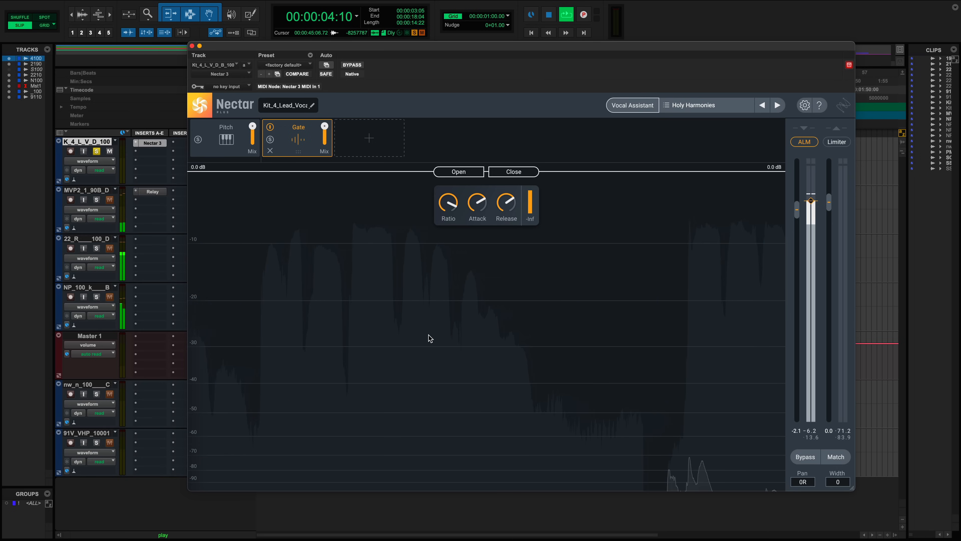
- Set the Gate threshold to about -26.6 dB, then bypass and re-enable the Gate module to compare
{"action": "left_click_drag", "start_coordinate": [458, 171], "coordinate": [445, 332]}
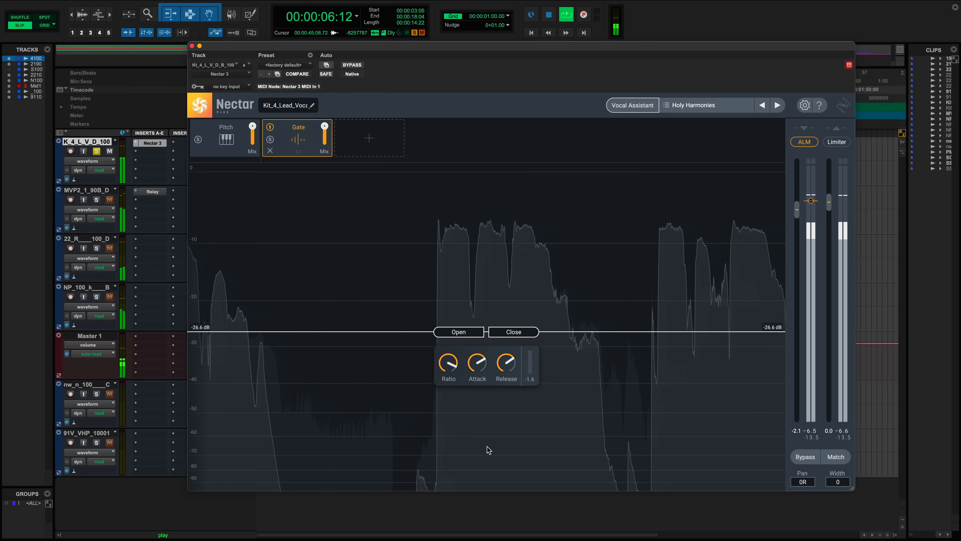
{"action": "left_click", "coordinate": [270, 127]}
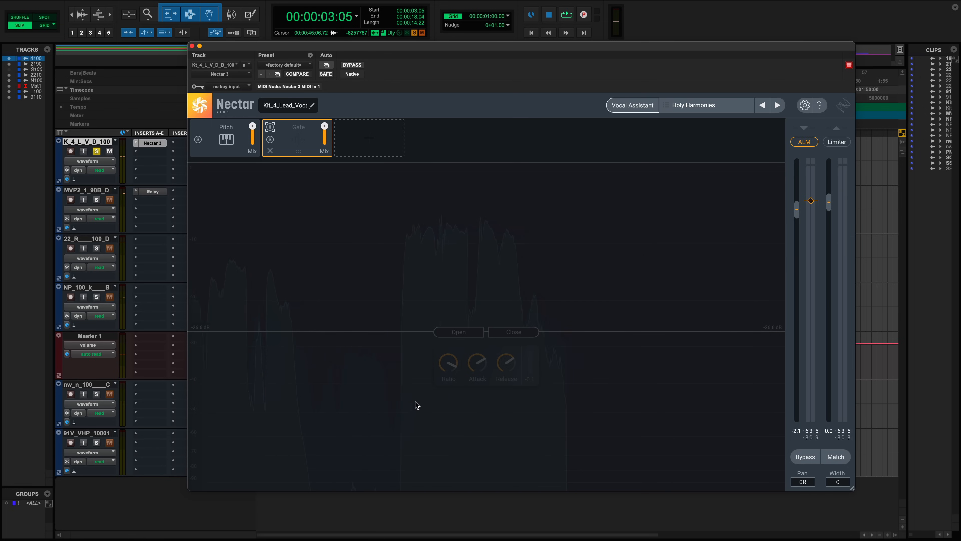
{"action": "left_click", "coordinate": [271, 126]}
- Adjust the Gate threshold while auditioning the vocal, settling at about -25.9 dB
{"action": "left_click_drag", "start_coordinate": [473, 336], "coordinate": [472, 539]}
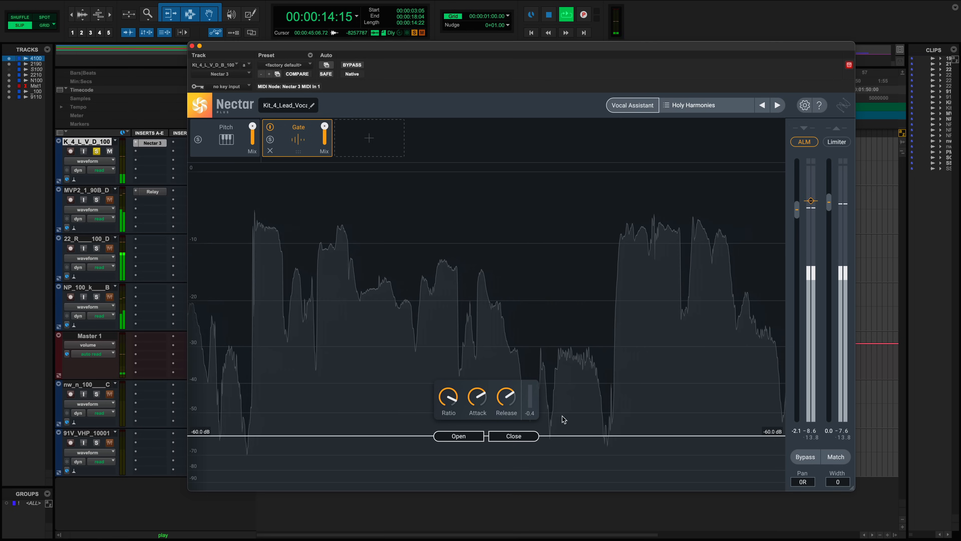
{"action": "key", "text": "space"}
{"action": "left_click_drag", "start_coordinate": [458, 443], "coordinate": [456, 340]}
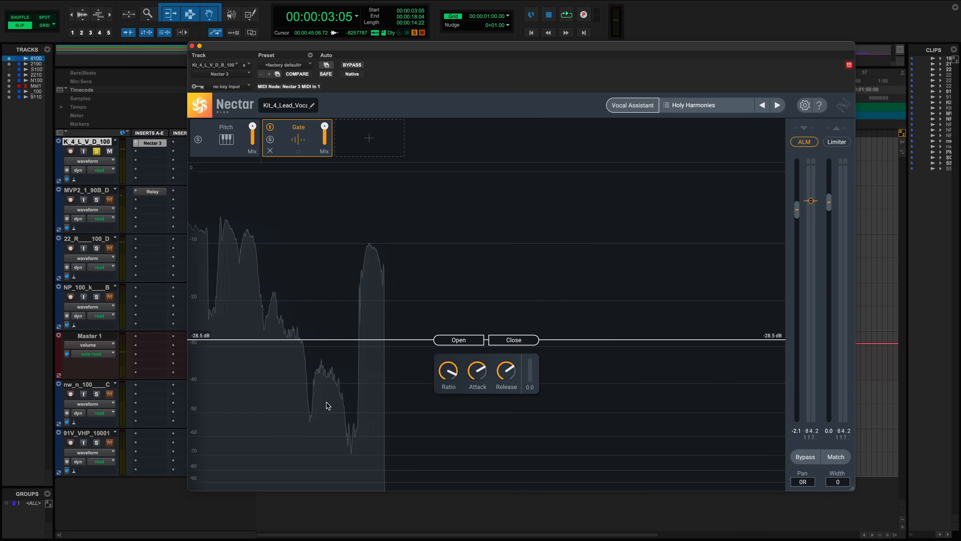
{"action": "mouse_move", "coordinate": [514, 392]}
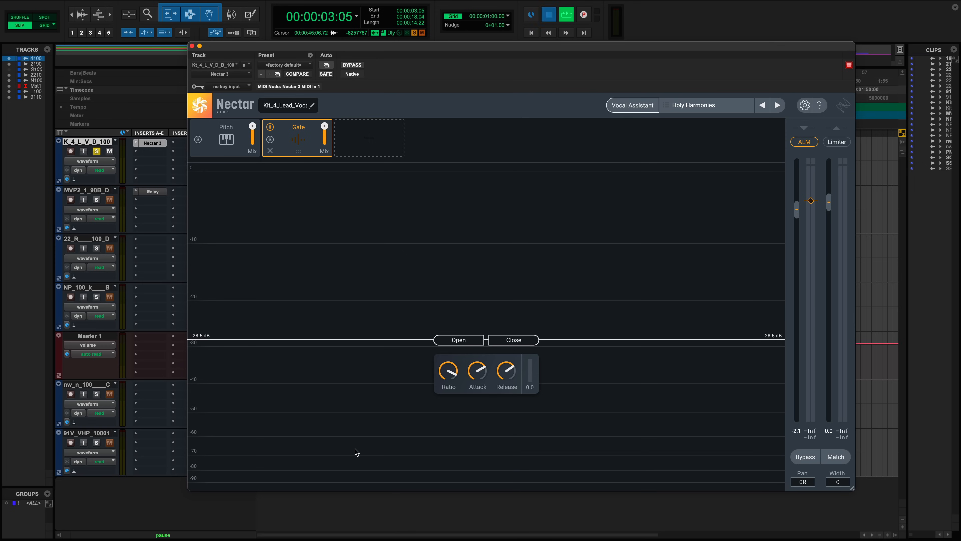
{"action": "key", "text": "space"}
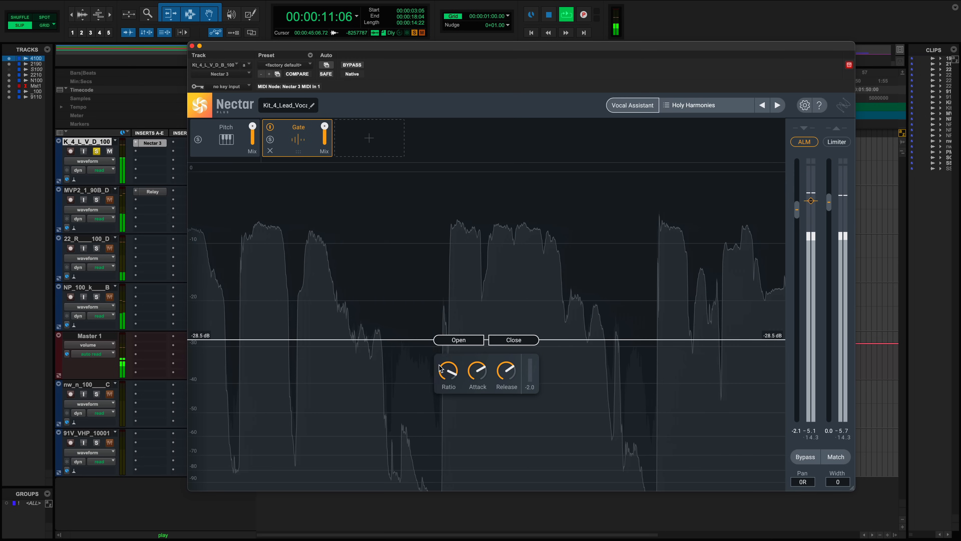
{"action": "left_click_drag", "start_coordinate": [443, 343], "coordinate": [444, 333]}
{"action": "key", "text": "space"}
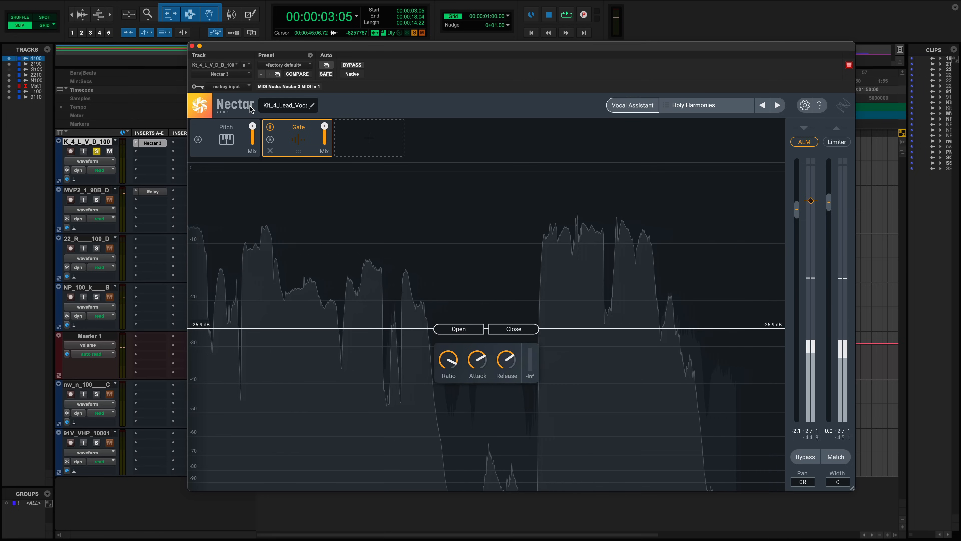
- Toggle the Gate off and on during playback, then lower its Close threshold
{"action": "left_click", "coordinate": [269, 128]}
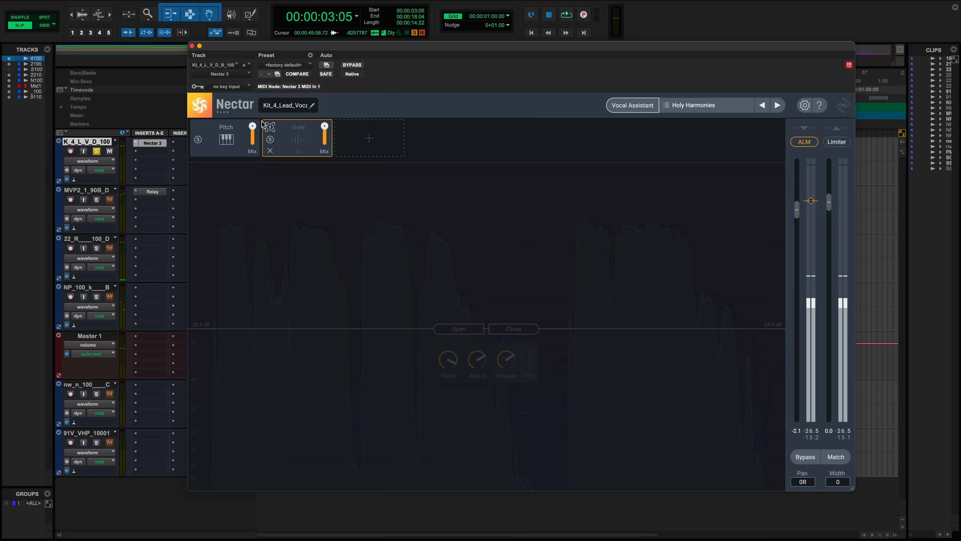
{"action": "left_click", "coordinate": [270, 128]}
{"action": "key", "text": "space"}
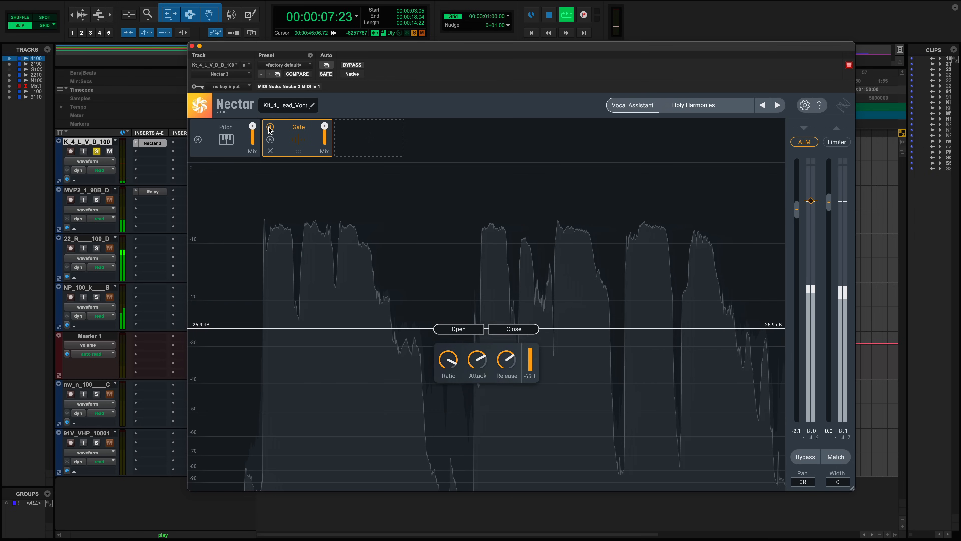
{"action": "key", "text": "space"}
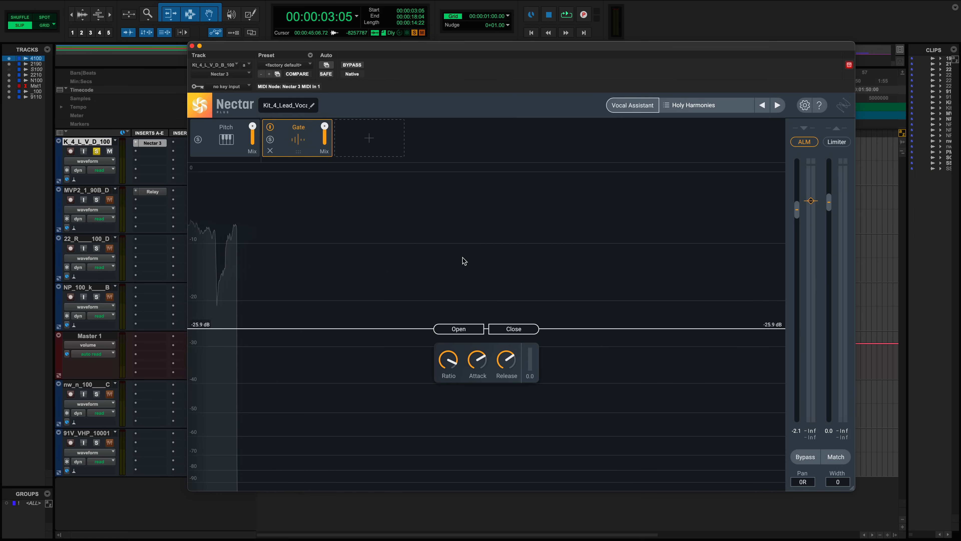
{"action": "left_click_drag", "start_coordinate": [511, 332], "coordinate": [510, 367]}
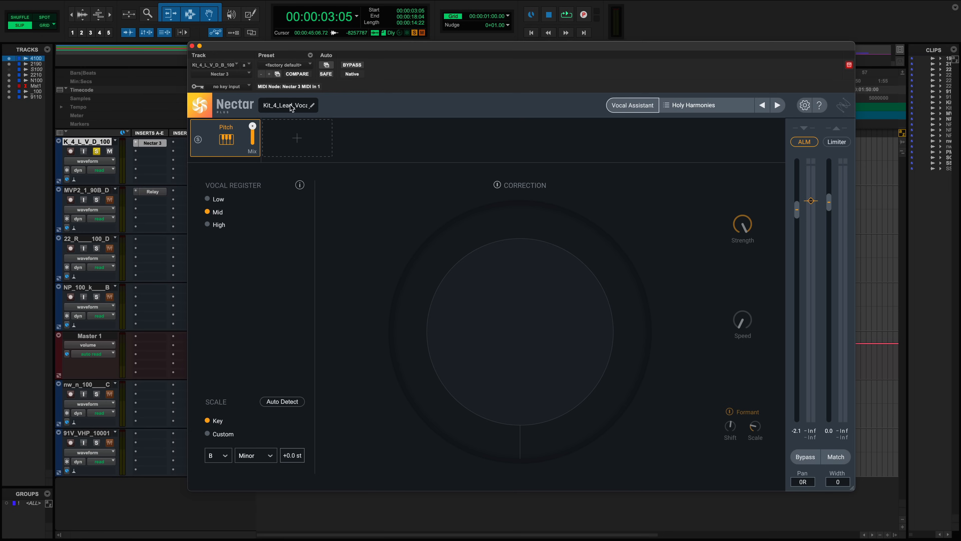
- Add a Saturation module and raise its Tape Amount to about 74%
{"action": "left_click", "coordinate": [302, 266]}
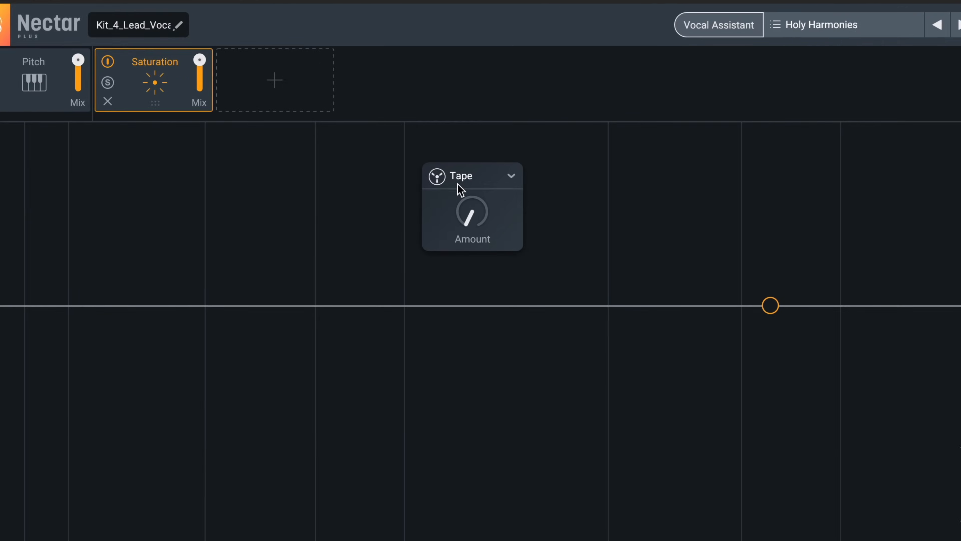
{"action": "left_click", "coordinate": [477, 197]}
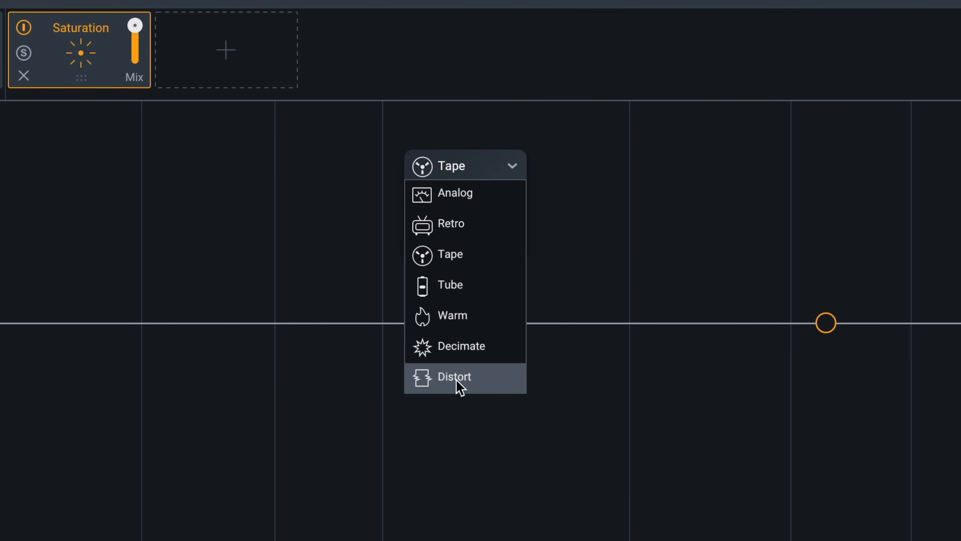
{"action": "left_click", "coordinate": [471, 418]}
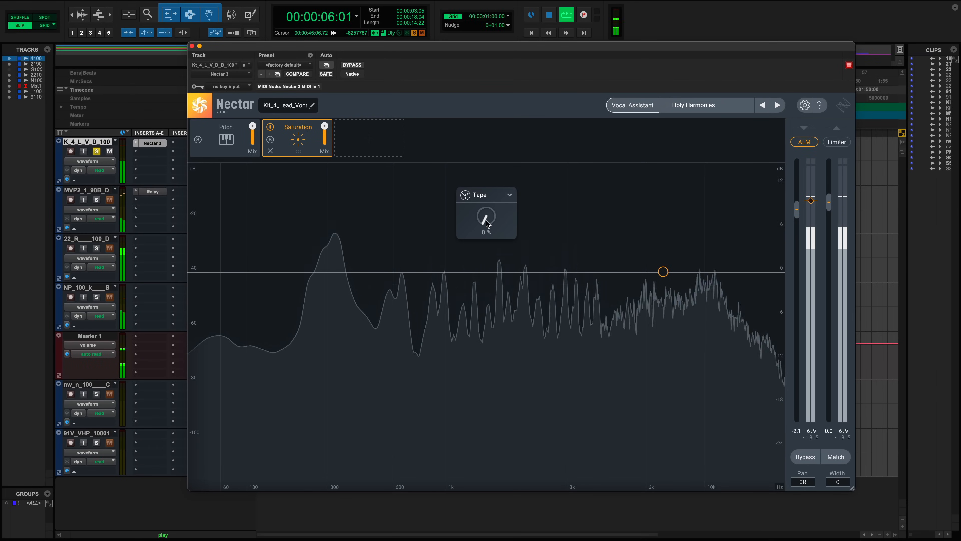
{"action": "left_click_drag", "start_coordinate": [487, 223], "coordinate": [479, 121]}
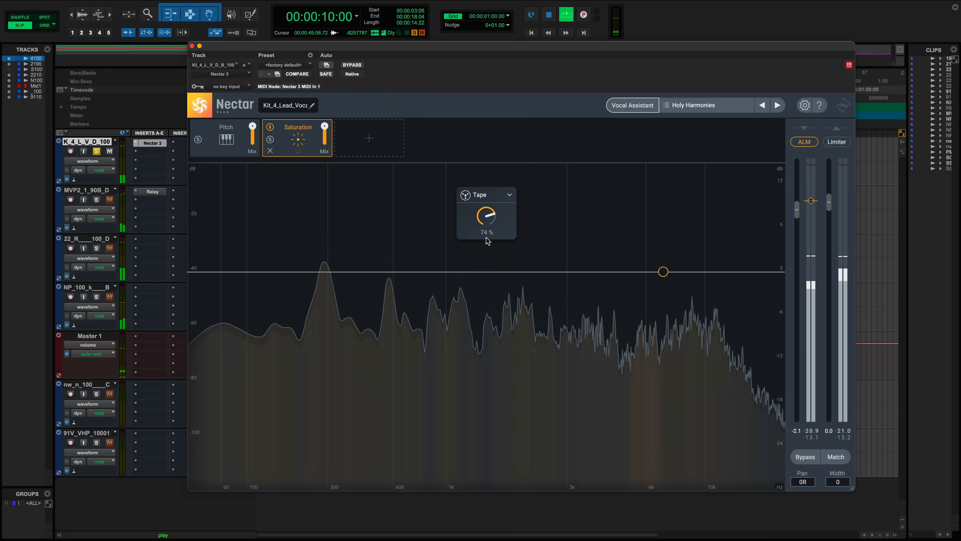
{"action": "left_click_drag", "start_coordinate": [487, 231], "coordinate": [484, 201]}
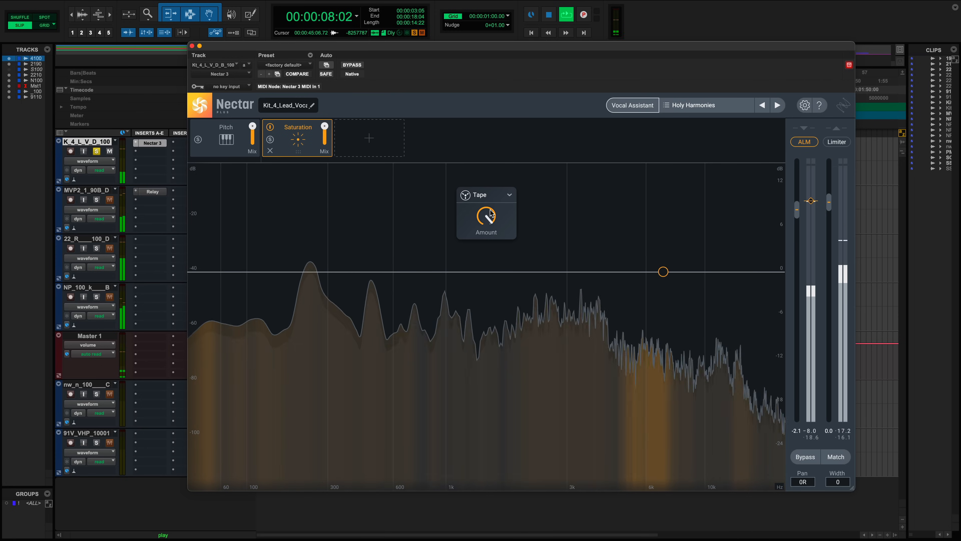
- Audition the Warm and Decimate saturation styles during playback
{"action": "left_click", "coordinate": [492, 194]}
{"action": "left_click", "coordinate": [476, 272]}
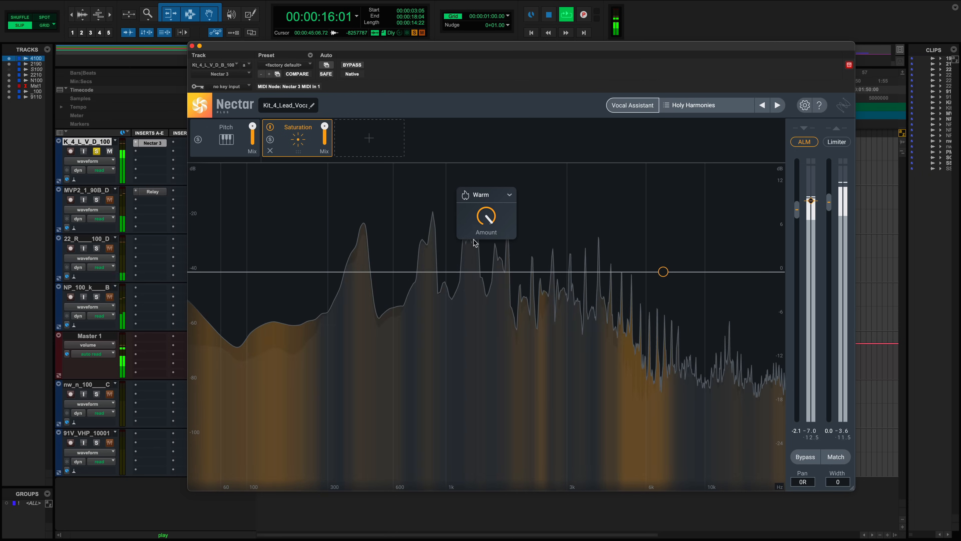
{"action": "left_click", "coordinate": [488, 195]}
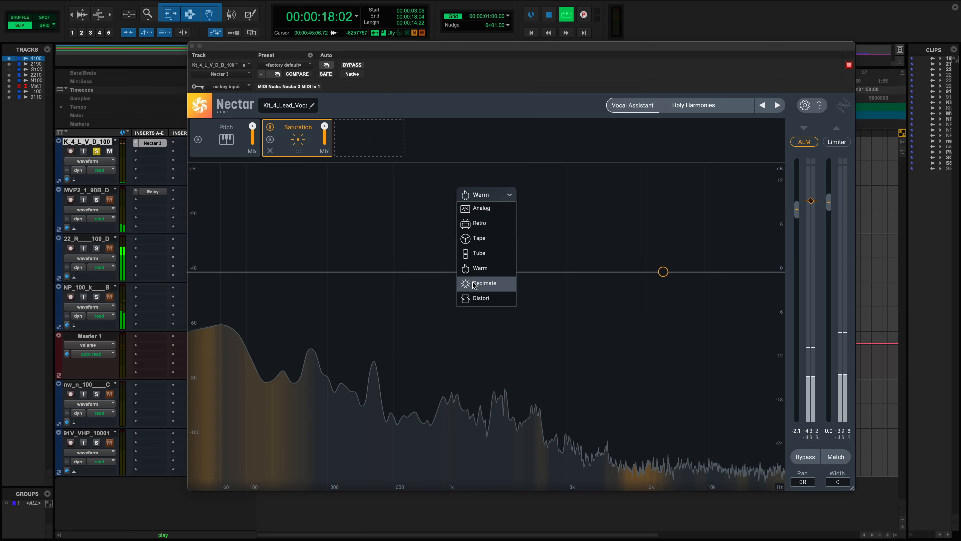
{"action": "left_click", "coordinate": [481, 281]}
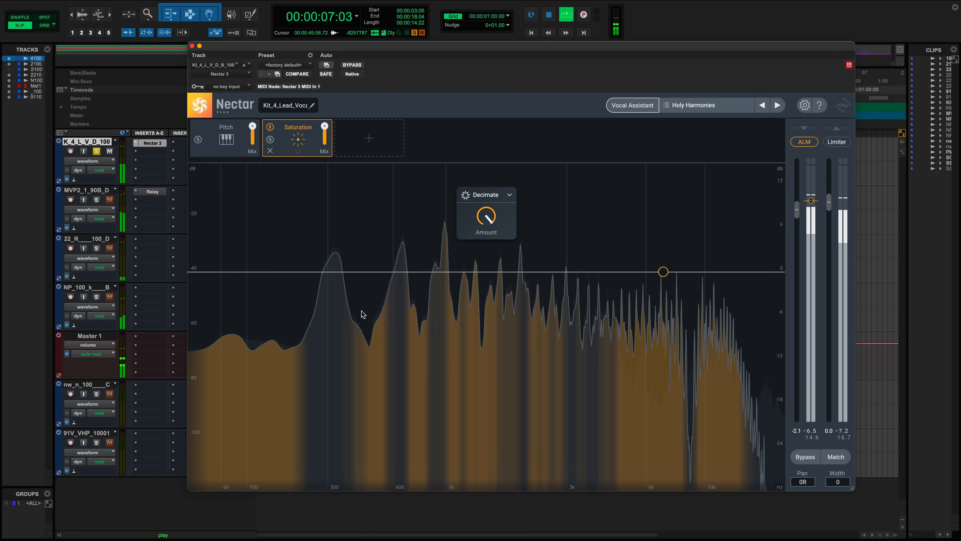
{"action": "key", "text": "space"}
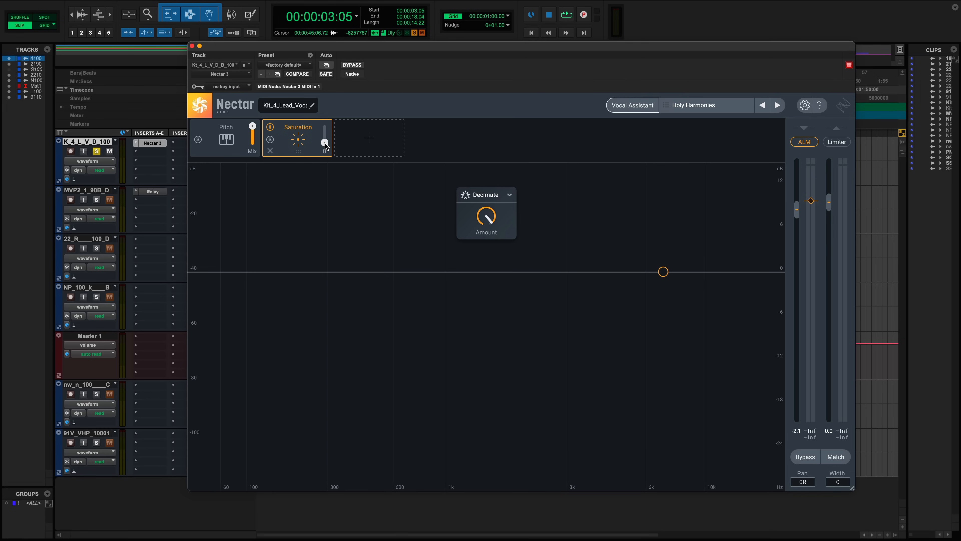
{"action": "key", "text": "space"}
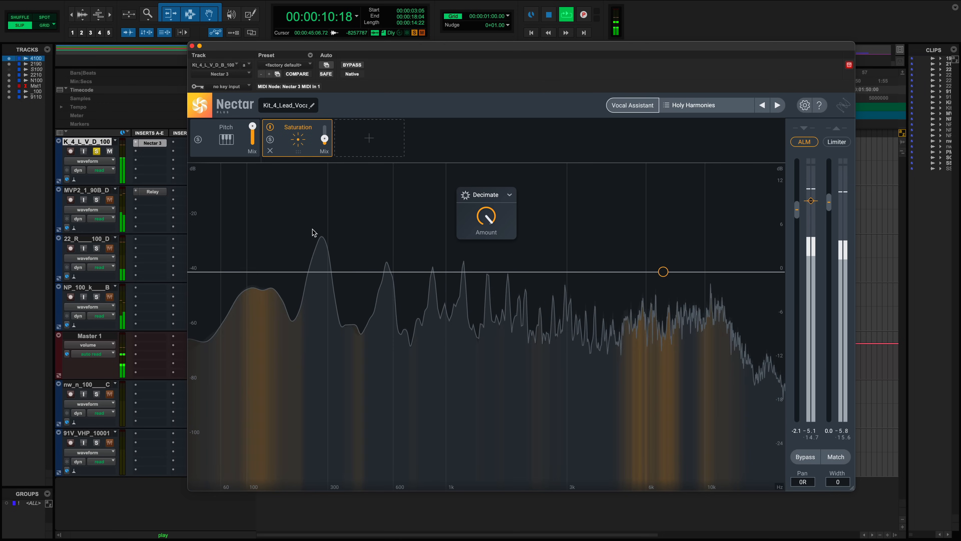
{"action": "key", "text": "space"}
- Try the Analog and Retro saturation styles, then switch the style back to Tape
{"action": "left_click", "coordinate": [485, 195]}
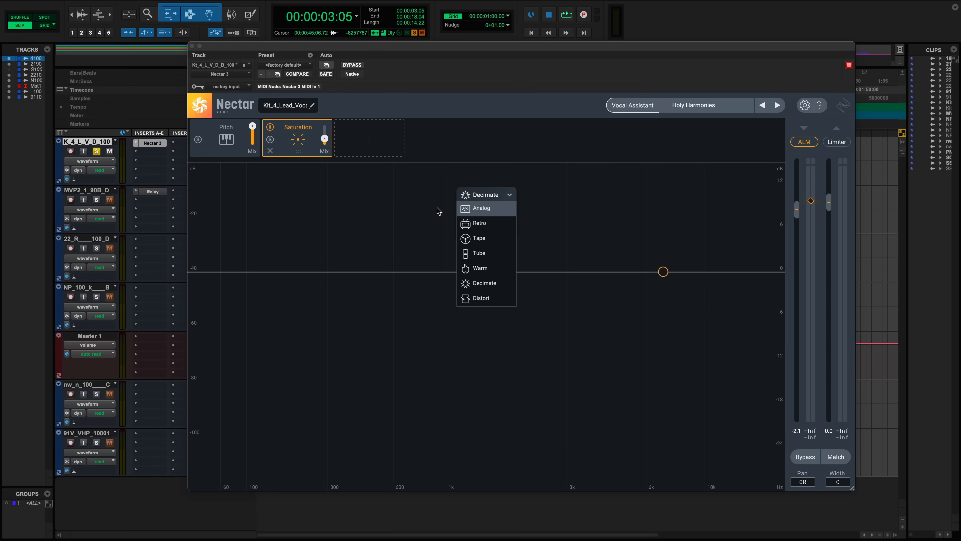
{"action": "left_click", "coordinate": [470, 215]}
{"action": "key", "text": "space"}
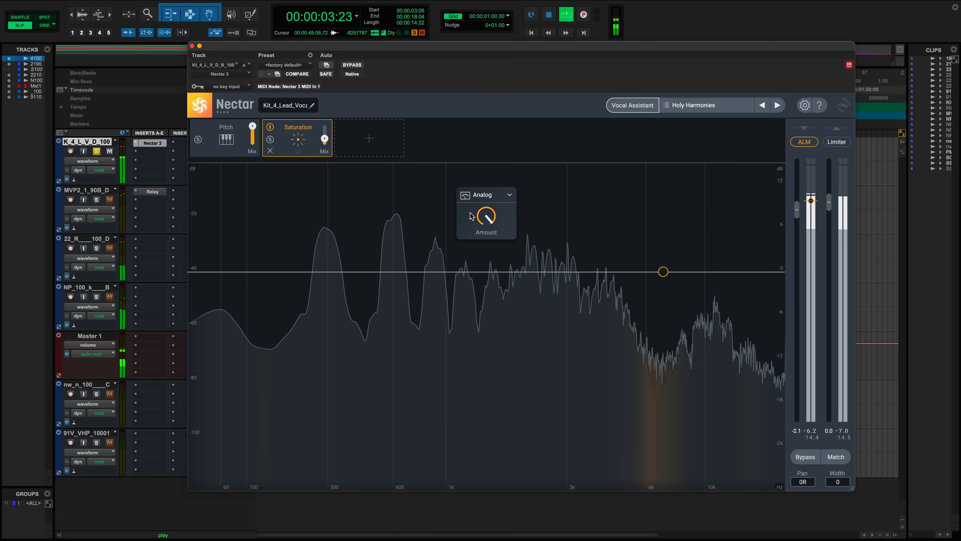
{"action": "left_click", "coordinate": [508, 194]}
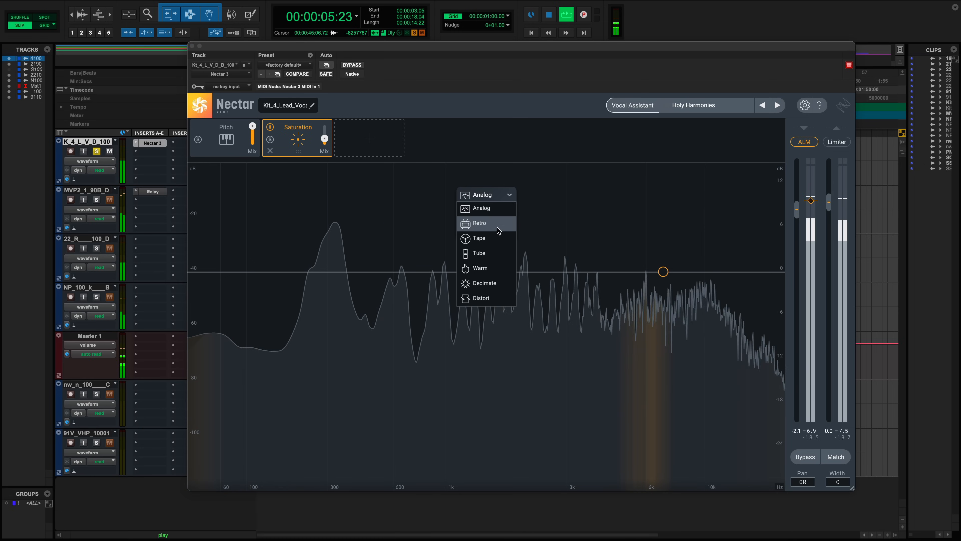
{"action": "left_click", "coordinate": [497, 226]}
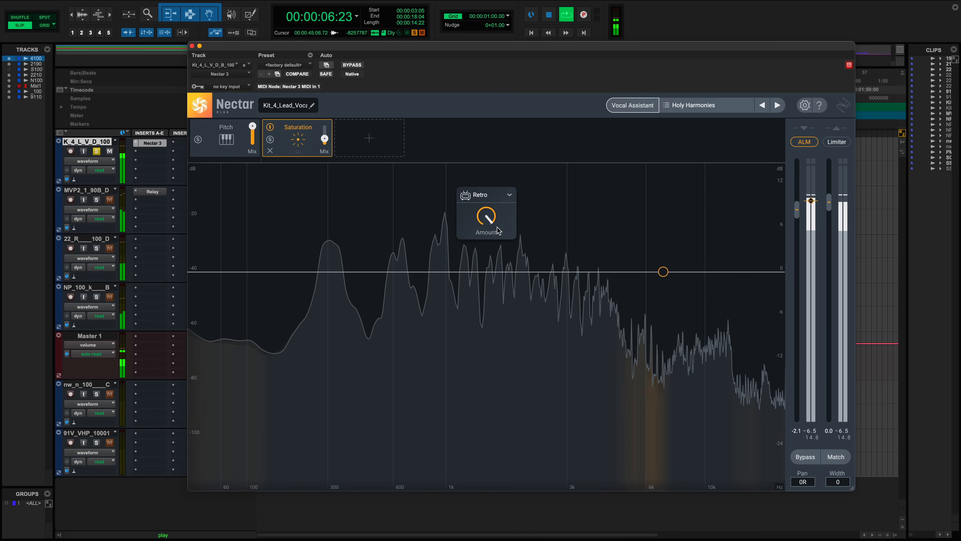
{"action": "left_click", "coordinate": [507, 195]}
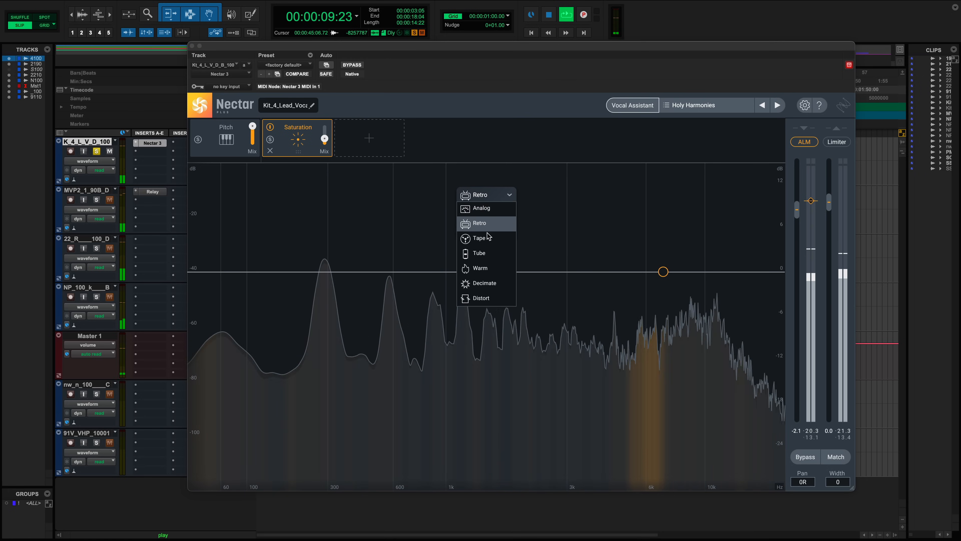
{"action": "left_click", "coordinate": [488, 241]}
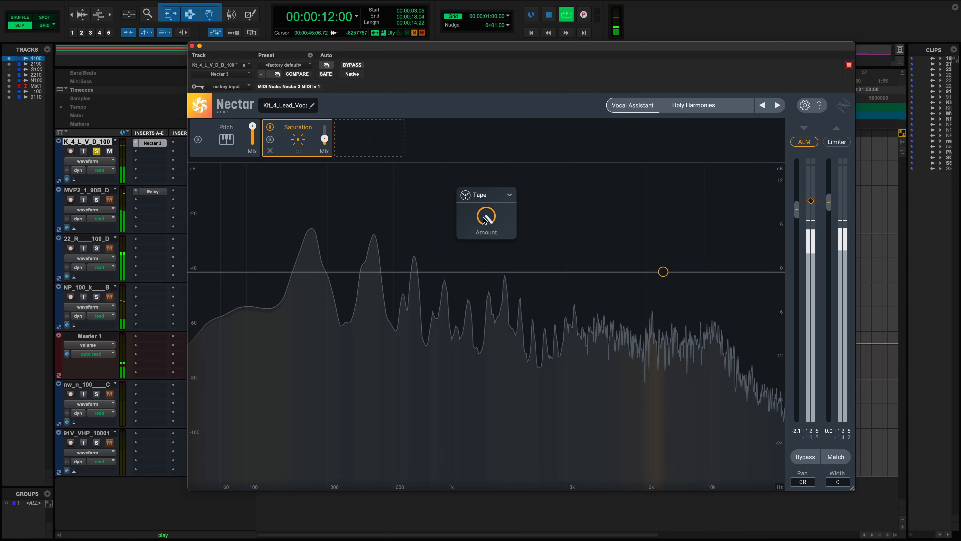
{"action": "key", "text": "space"}
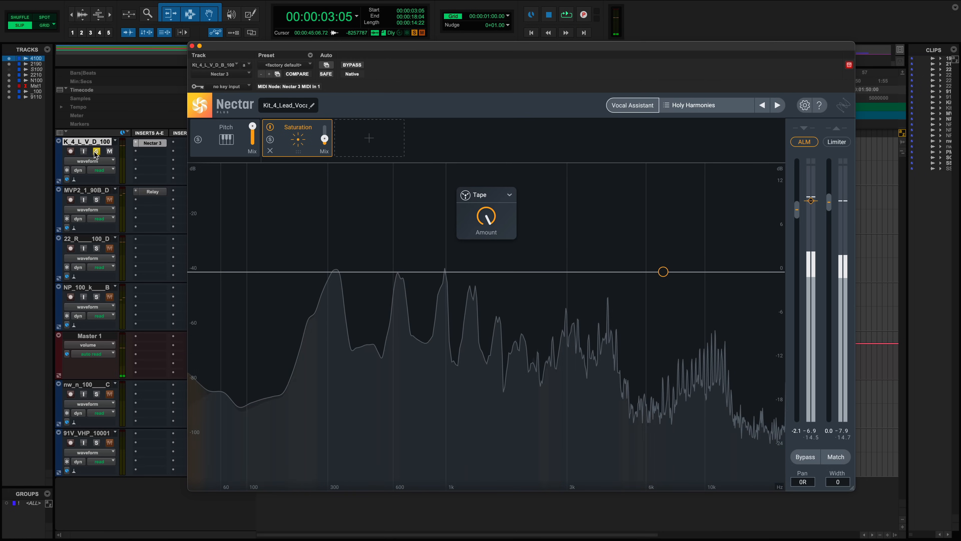
- Unsolo the lead vocal track and lower Nectar's output gain to about -3.1 dB
{"action": "left_click", "coordinate": [96, 152]}
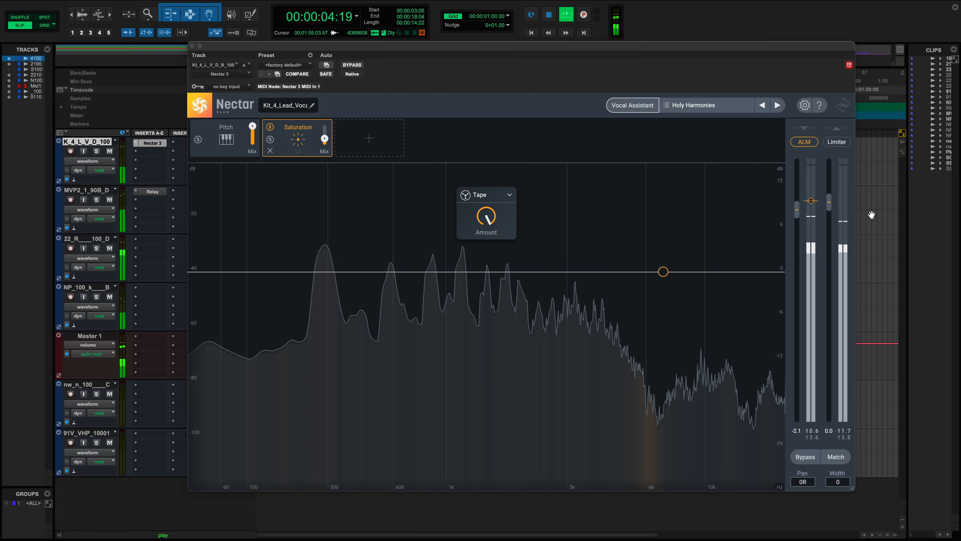
{"action": "left_click_drag", "start_coordinate": [829, 202], "coordinate": [829, 212]}
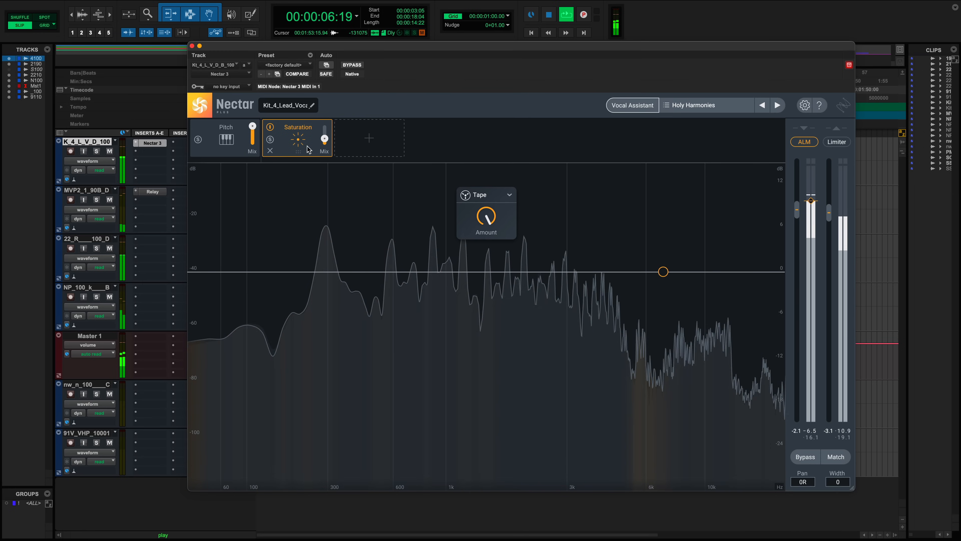
- Set the Saturation module's Mix to about 56, bypassing and re-enabling the module to compare
{"action": "left_click_drag", "start_coordinate": [325, 135], "coordinate": [324, 125]}
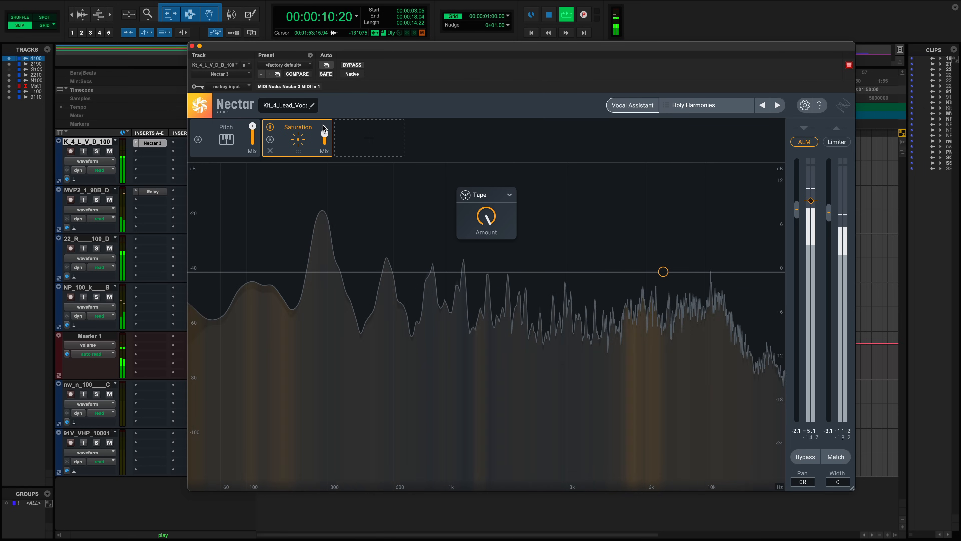
{"action": "left_click_drag", "start_coordinate": [323, 128], "coordinate": [324, 138]}
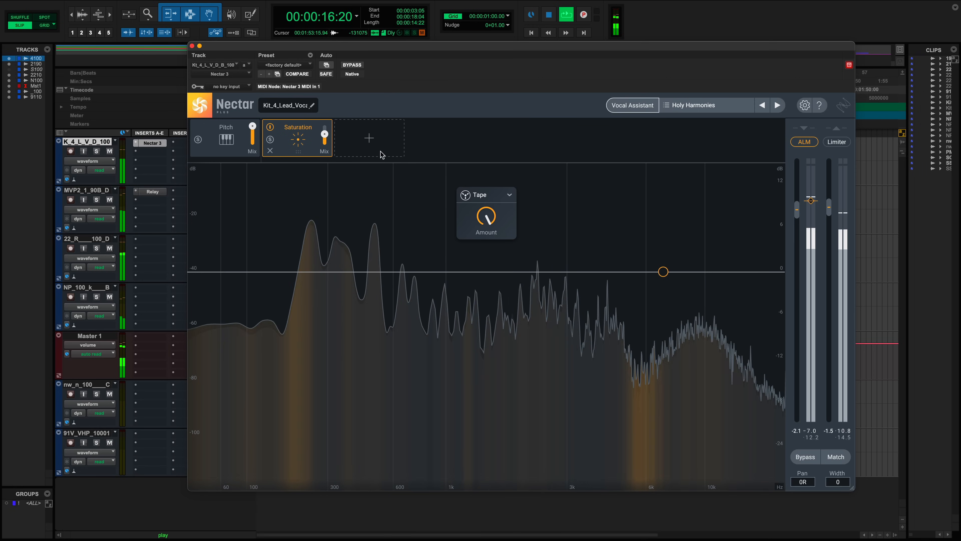
{"action": "left_click_drag", "start_coordinate": [324, 134], "coordinate": [325, 129]}
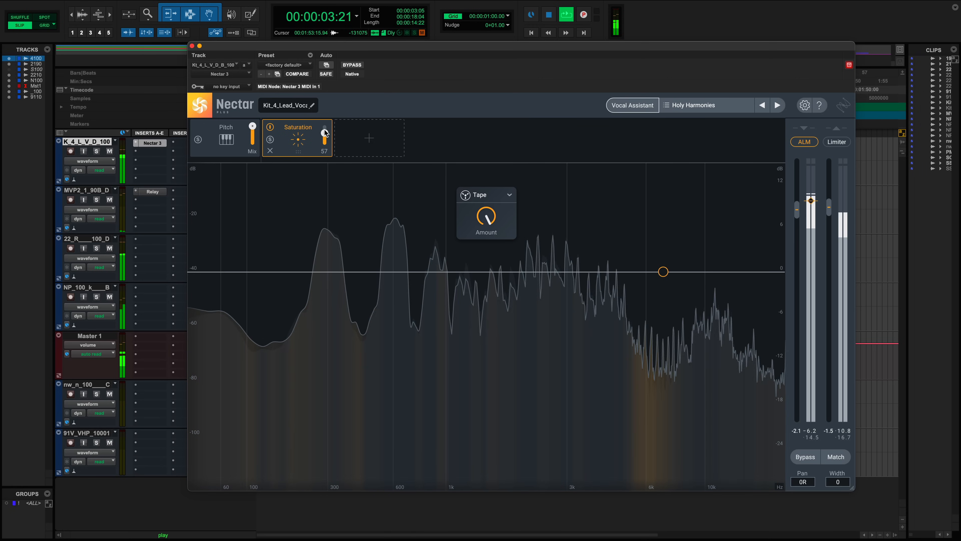
{"action": "left_click", "coordinate": [271, 128]}
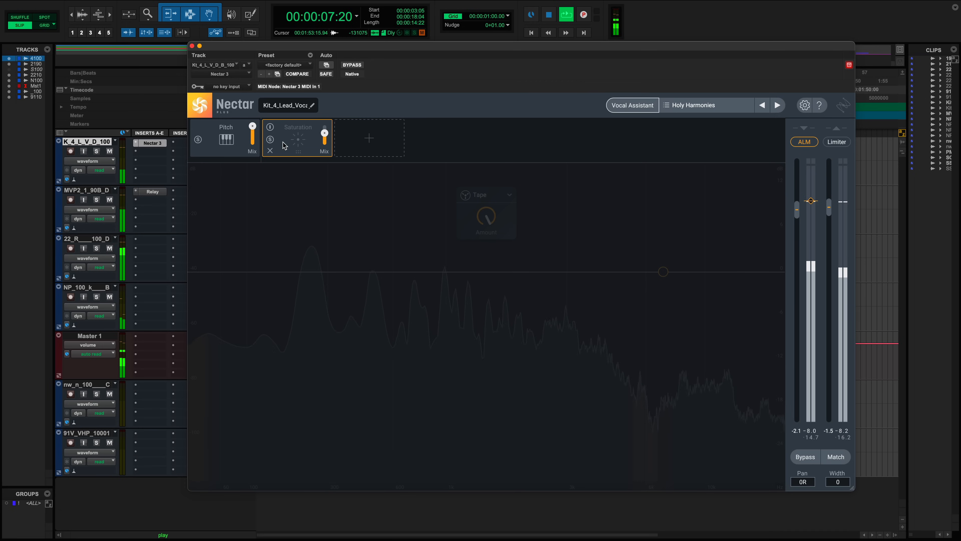
{"action": "left_click", "coordinate": [271, 129]}
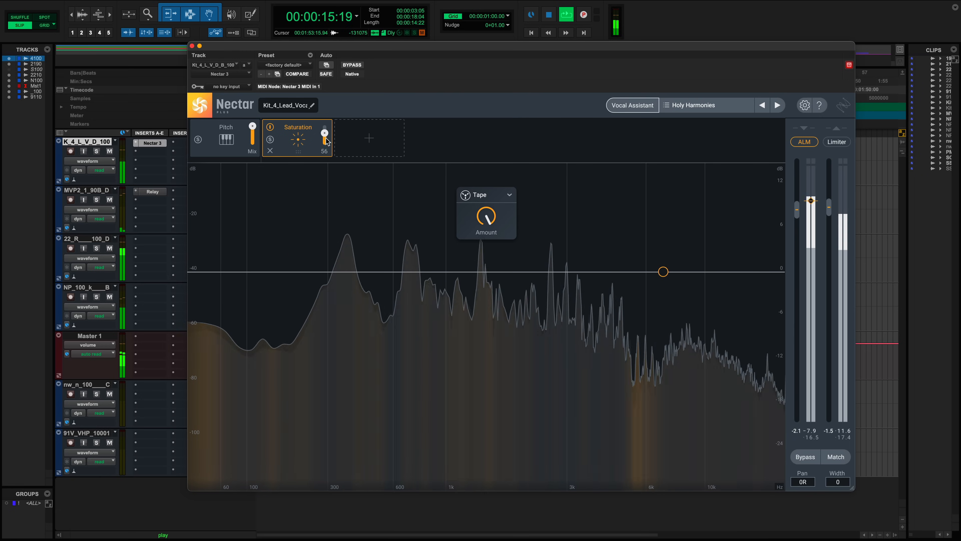
- Bypass and re-enable the Saturation module to compare the sound
{"action": "mouse_move", "coordinate": [328, 156]}
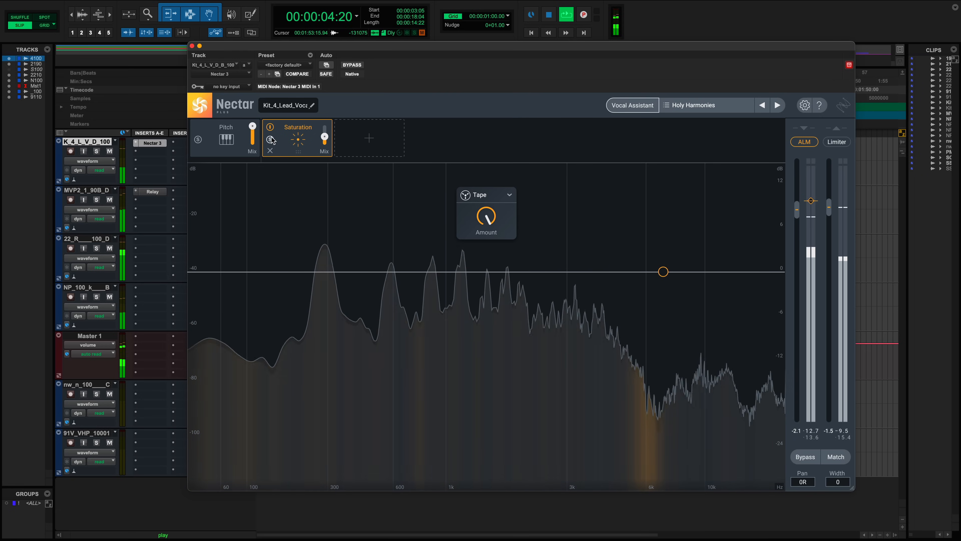
{"action": "left_click", "coordinate": [270, 128]}
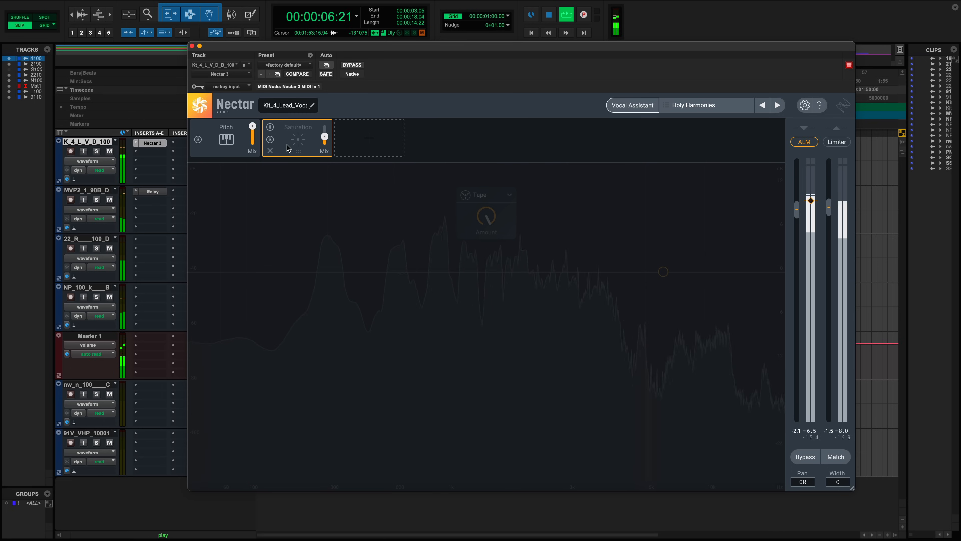
{"action": "left_click", "coordinate": [270, 127]}
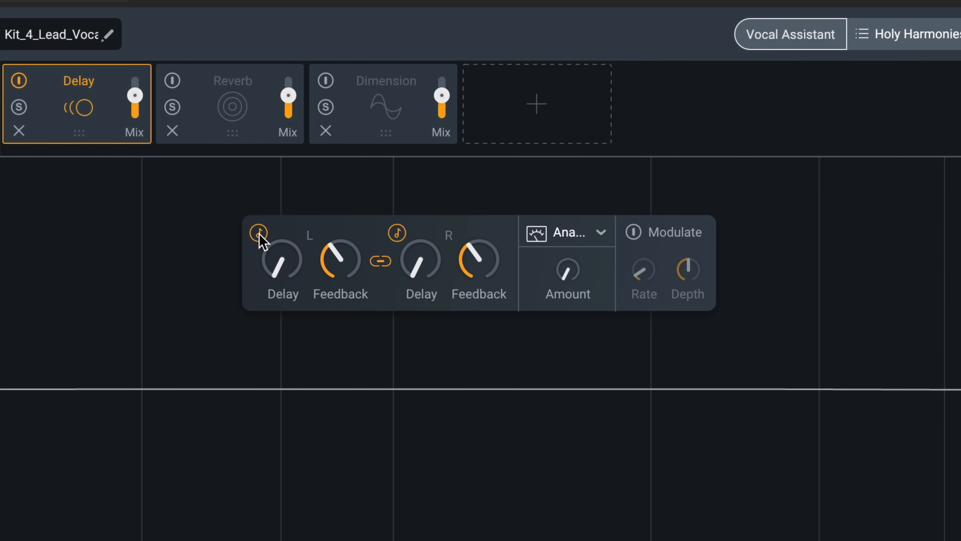
- Turn off tempo sync on the Delay and sweep the linked delay time to about 514 ms
{"action": "left_click", "coordinate": [259, 233]}
{"action": "left_click_drag", "start_coordinate": [275, 273], "coordinate": [270, 299]}
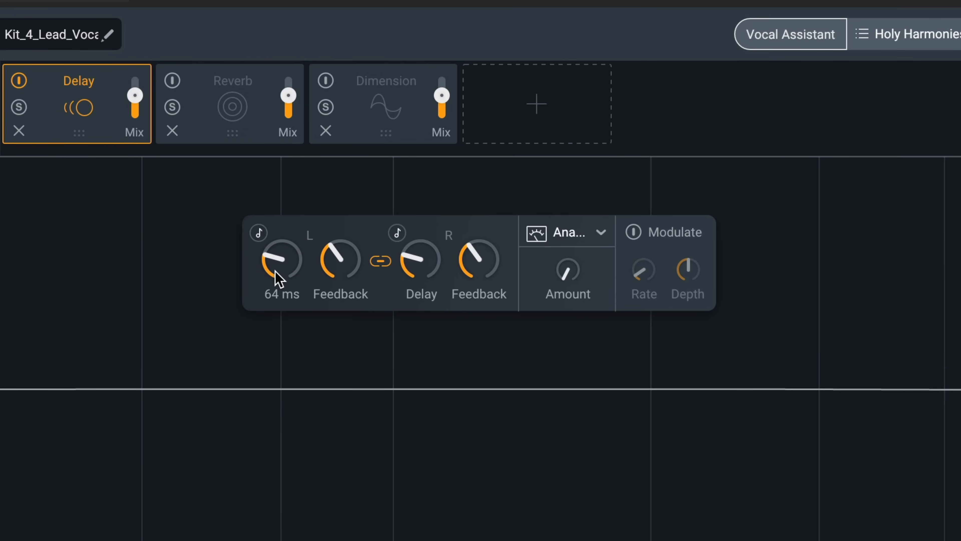
{"action": "left_click_drag", "start_coordinate": [275, 277], "coordinate": [262, 174]}
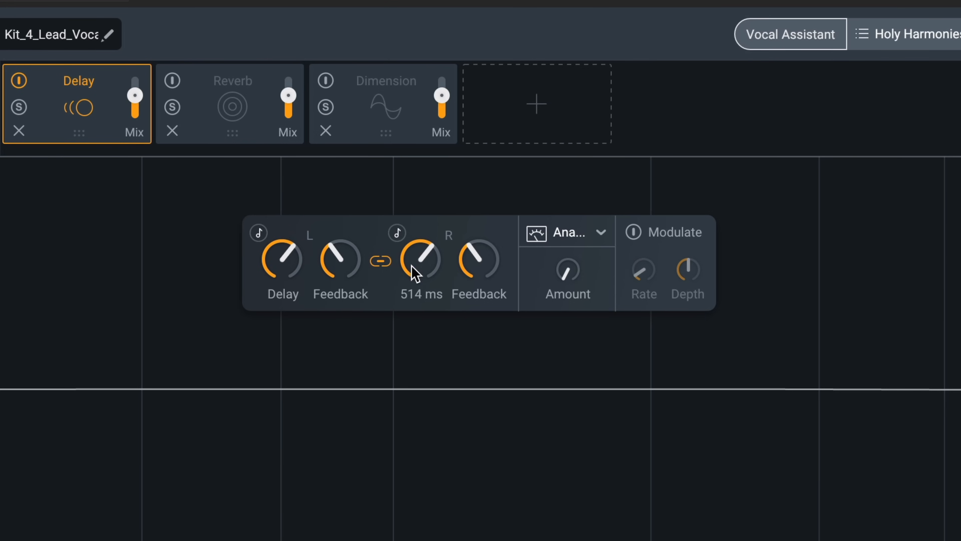
- Unlink the left and right delay times and lower the left delay time
{"action": "left_click", "coordinate": [390, 264]}
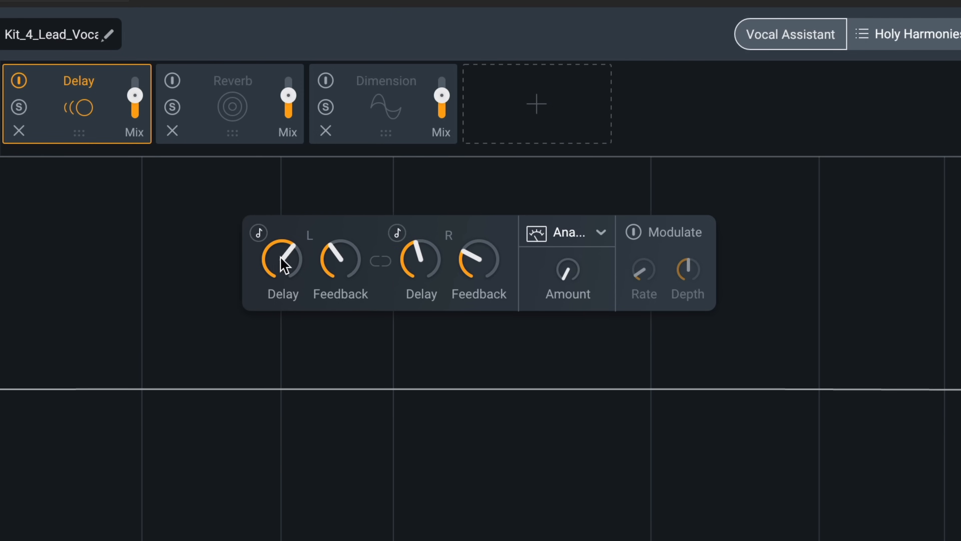
{"action": "left_click_drag", "start_coordinate": [268, 295], "coordinate": [268, 330]}
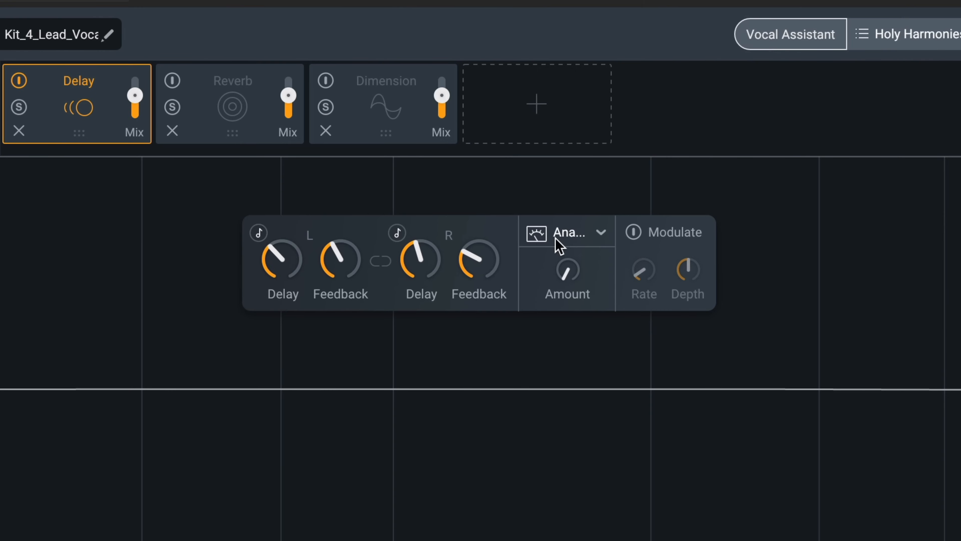
- Open the delay style list without changing it, then switch Modulate on and back off
{"action": "left_click", "coordinate": [559, 244]}
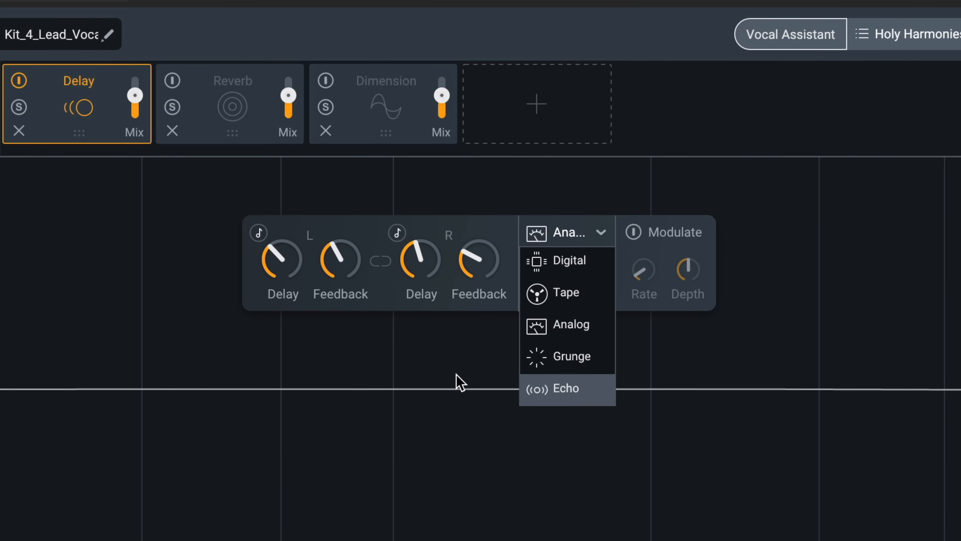
{"action": "left_click", "coordinate": [450, 359]}
{"action": "left_click", "coordinate": [634, 239]}
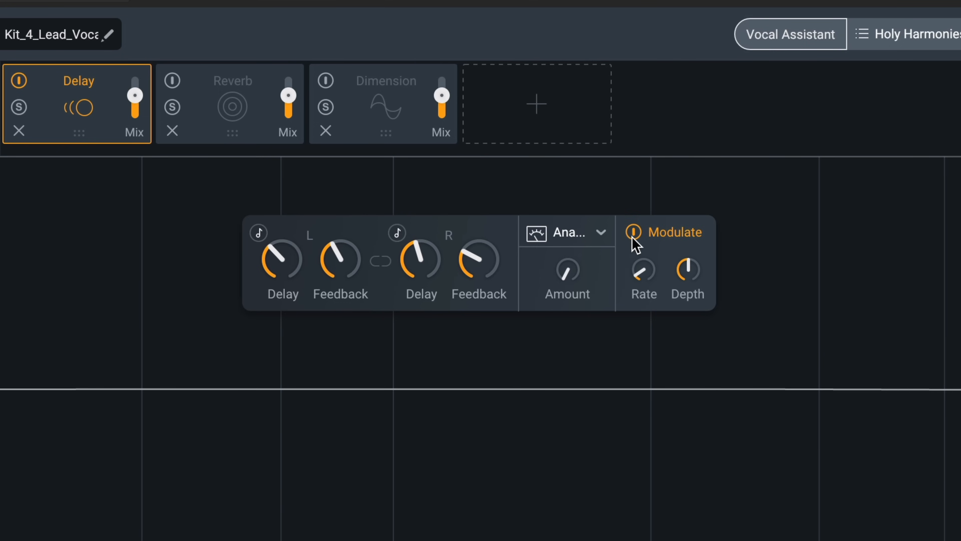
{"action": "mouse_move", "coordinate": [651, 275]}
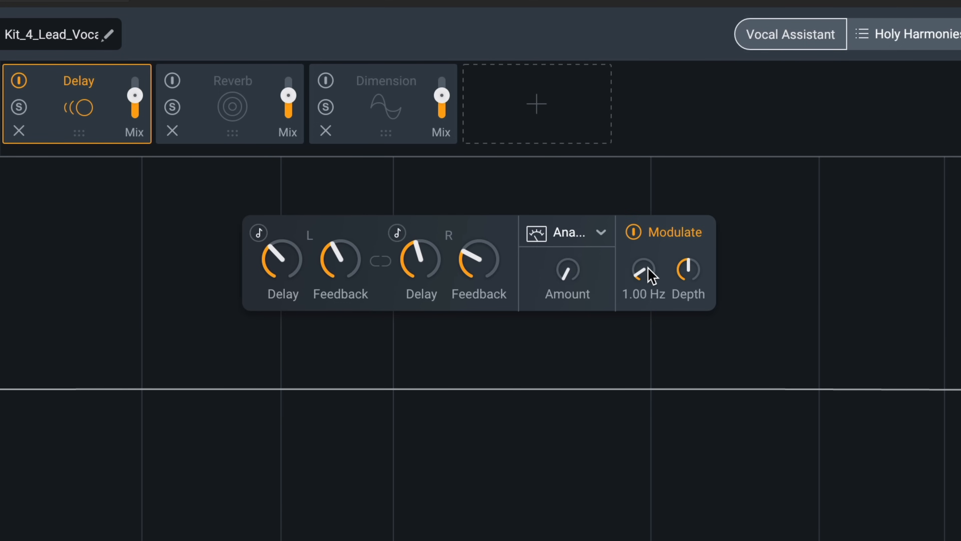
{"action": "left_click", "coordinate": [635, 234]}
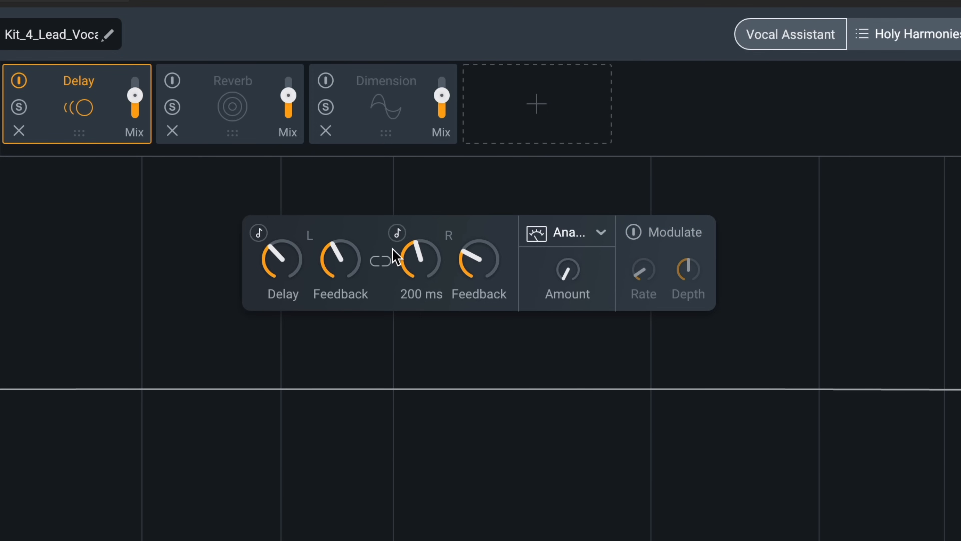
- Relink the delay times, turn tempo sync back on, and set the synced delay time to 1/32
{"action": "left_click", "coordinate": [381, 261]}
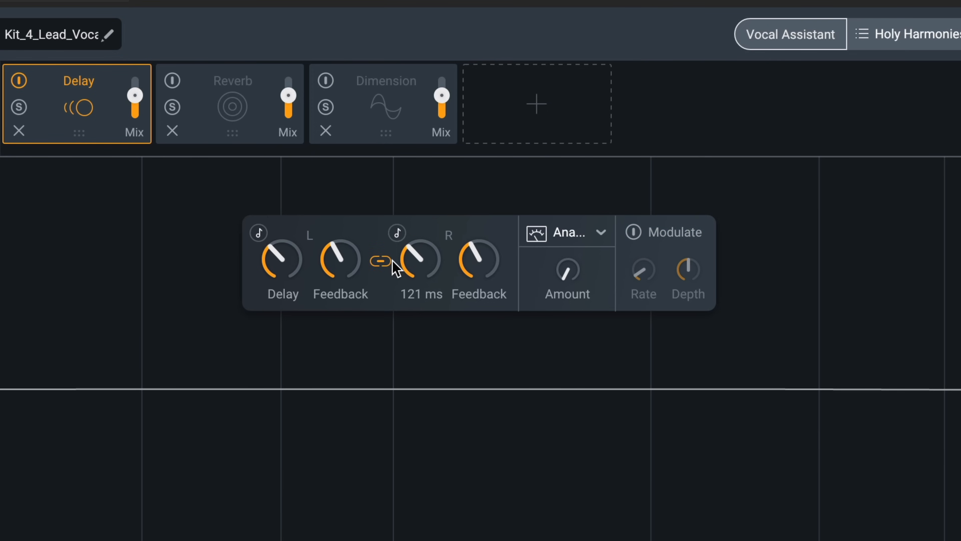
{"action": "left_click", "coordinate": [254, 234]}
{"action": "left_click_drag", "start_coordinate": [282, 280], "coordinate": [259, 224]}
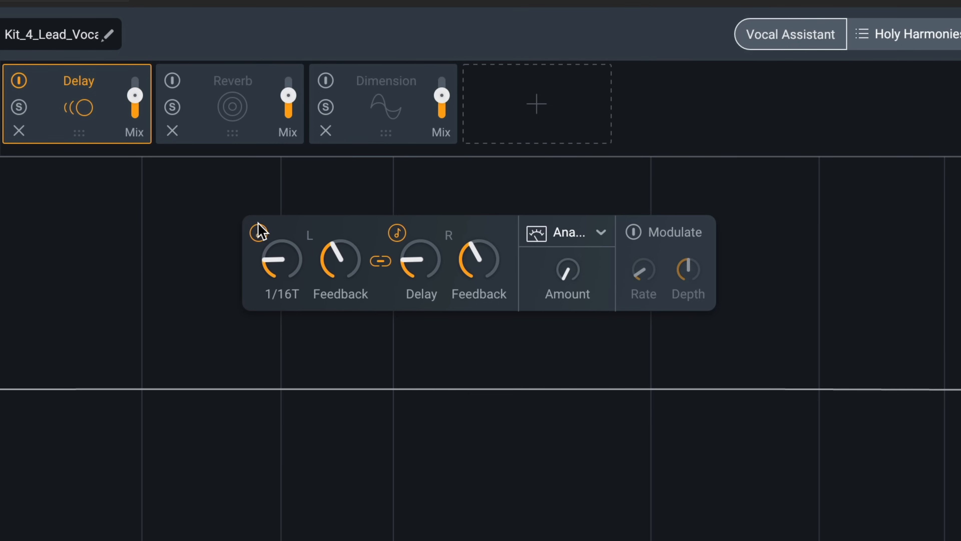
{"action": "left_click_drag", "start_coordinate": [276, 262], "coordinate": [274, 265]}
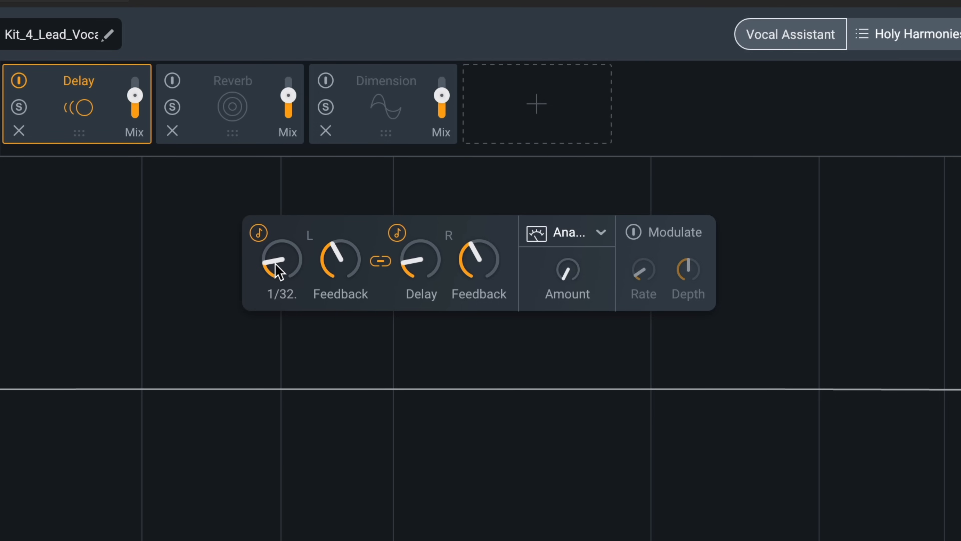
- Raise the Delay Mix to full, solo the lead vocal track, and play back to audition the delay
{"action": "left_click_drag", "start_coordinate": [130, 100], "coordinate": [131, 78]}
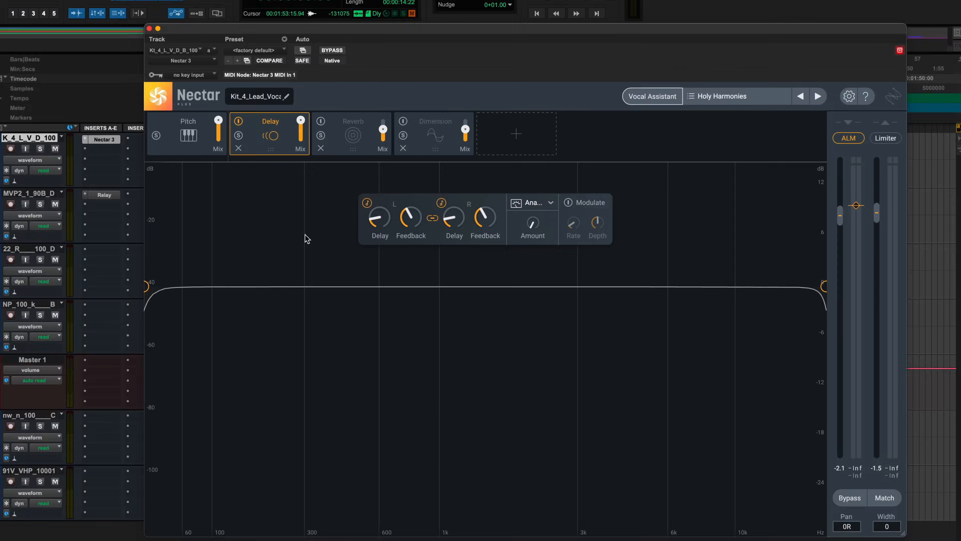
{"action": "left_click", "coordinate": [96, 151]}
{"action": "key", "text": "space"}
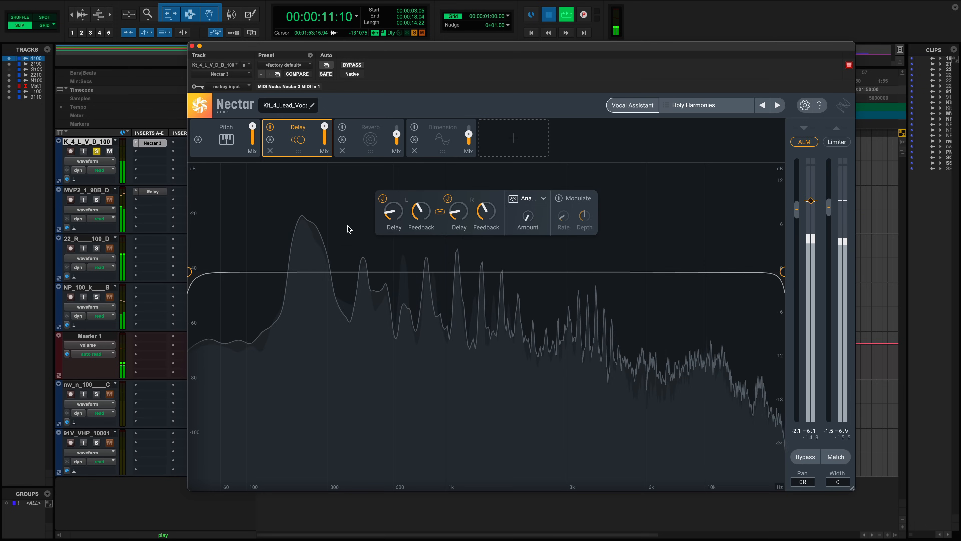
{"action": "key", "text": "space"}
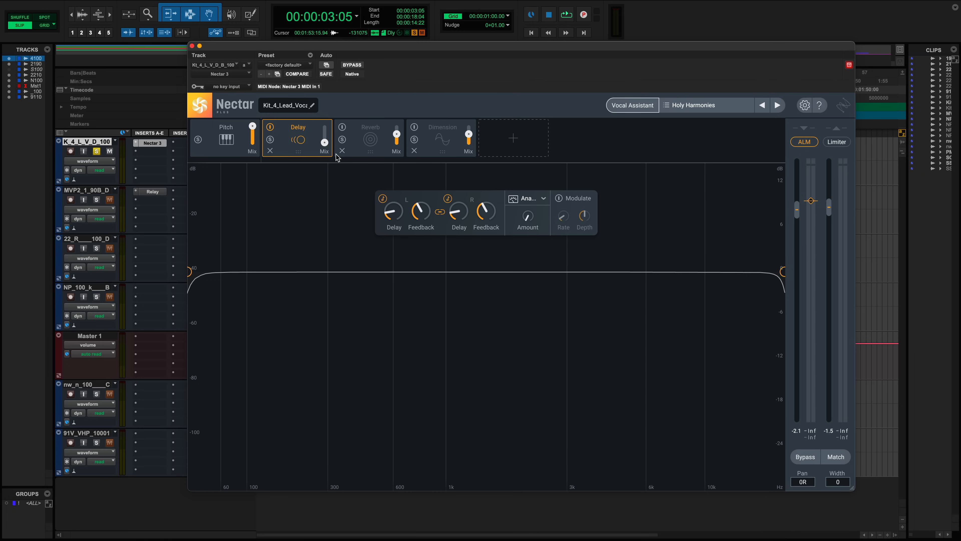
{"action": "key", "text": "space"}
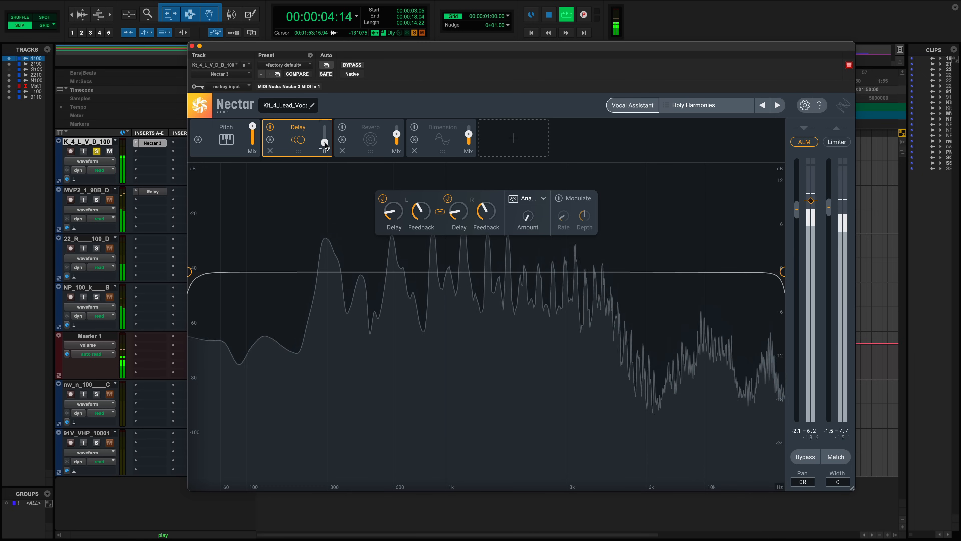
- Set the Delay module's Mix to about 17
{"action": "left_click_drag", "start_coordinate": [326, 145], "coordinate": [325, 128]}
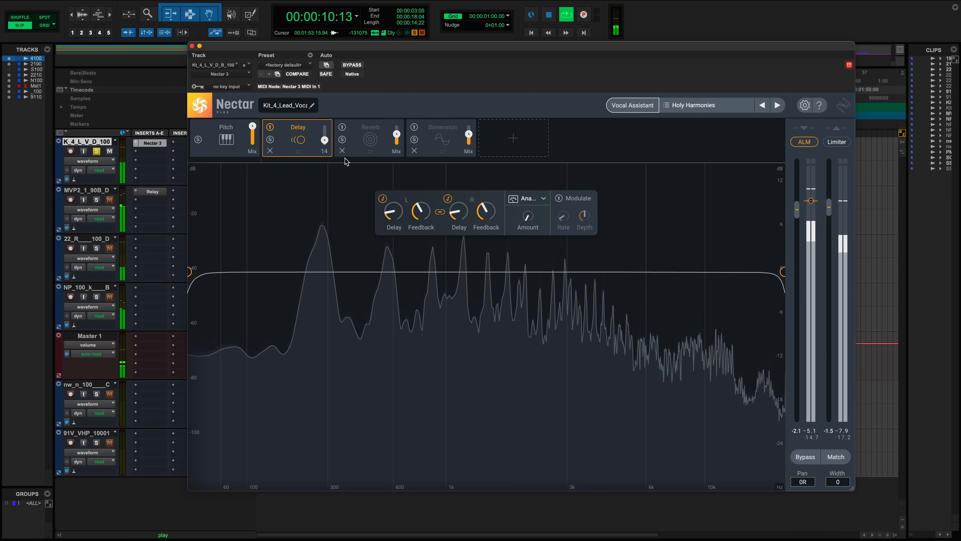
{"action": "left_click_drag", "start_coordinate": [325, 141], "coordinate": [325, 141]}
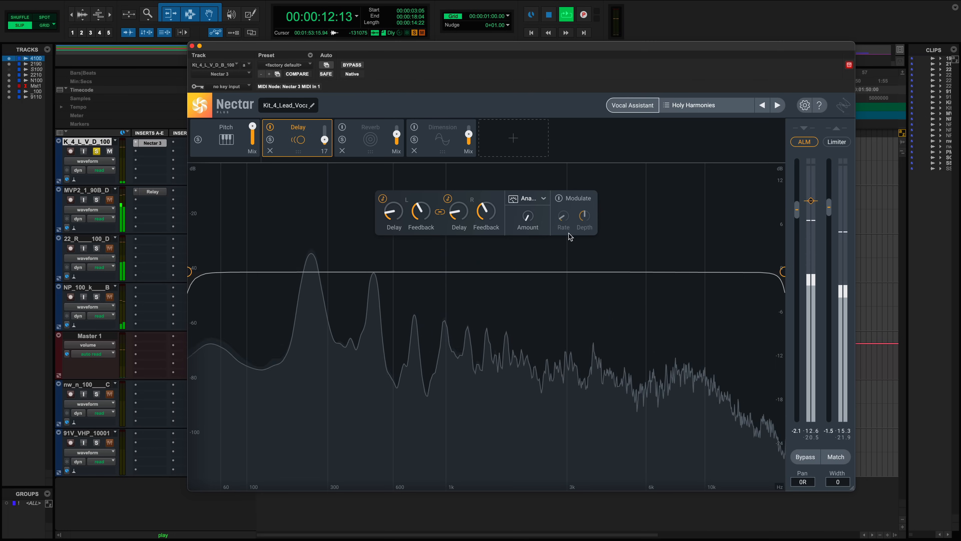
{"action": "mouse_move", "coordinate": [529, 221]}
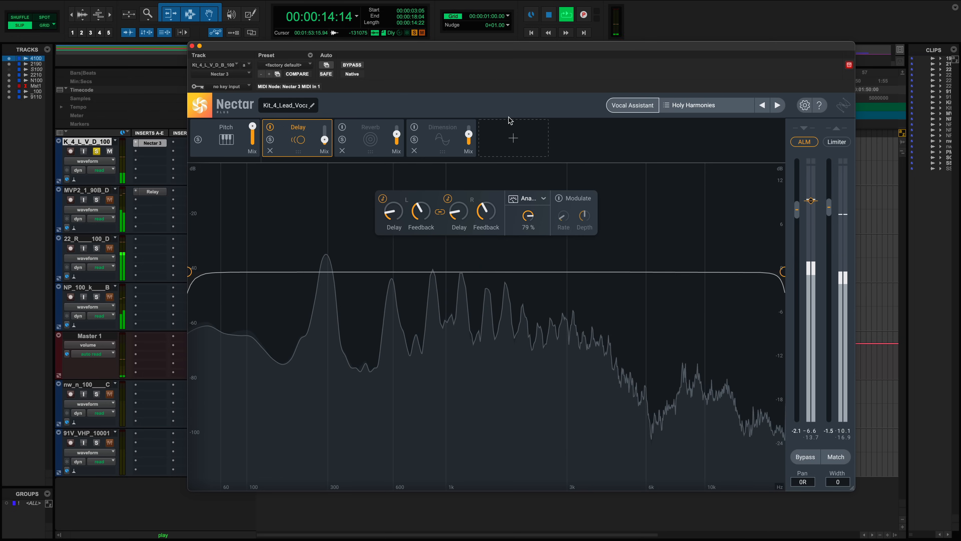
- Switch the delay style to Grunge, then change it to Tape
{"action": "left_click", "coordinate": [535, 197]}
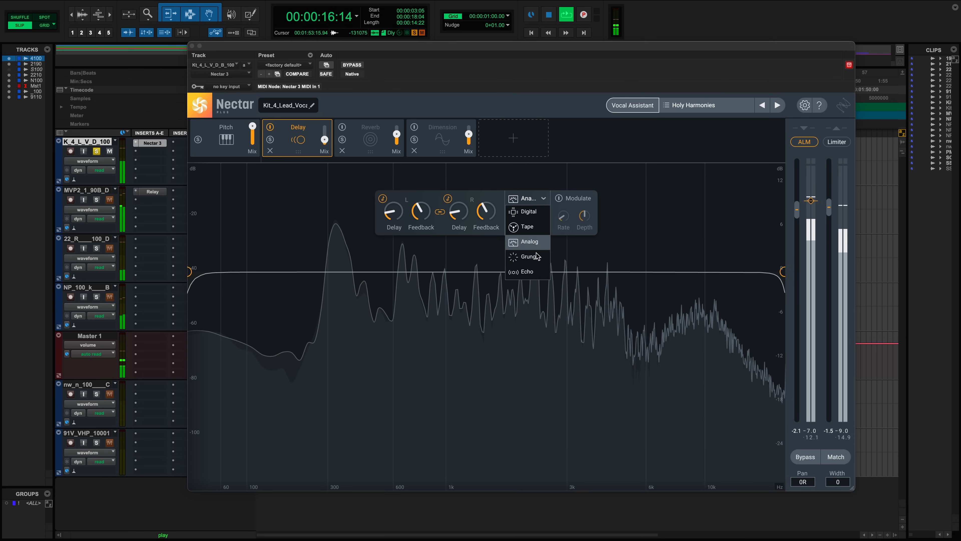
{"action": "left_click", "coordinate": [534, 258]}
{"action": "left_click", "coordinate": [535, 198]}
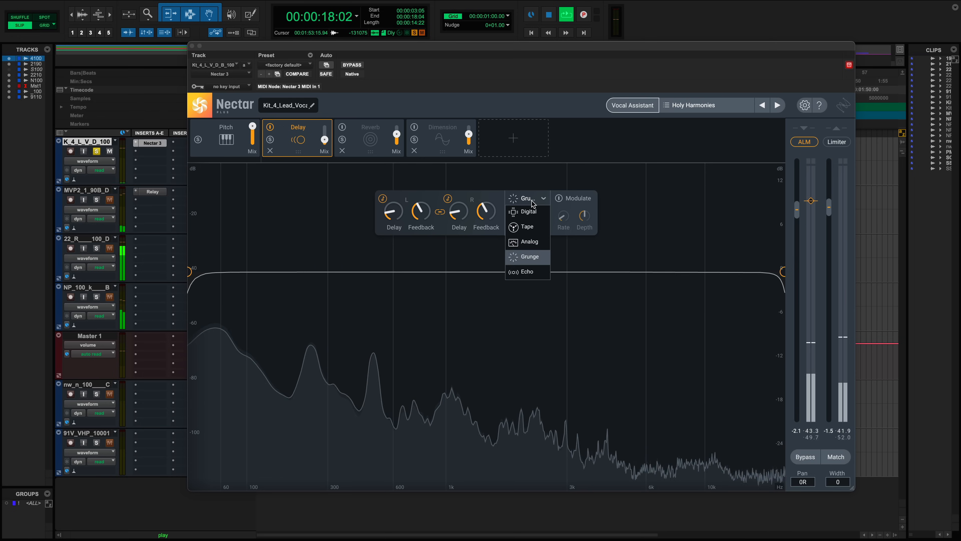
{"action": "left_click", "coordinate": [533, 235]}
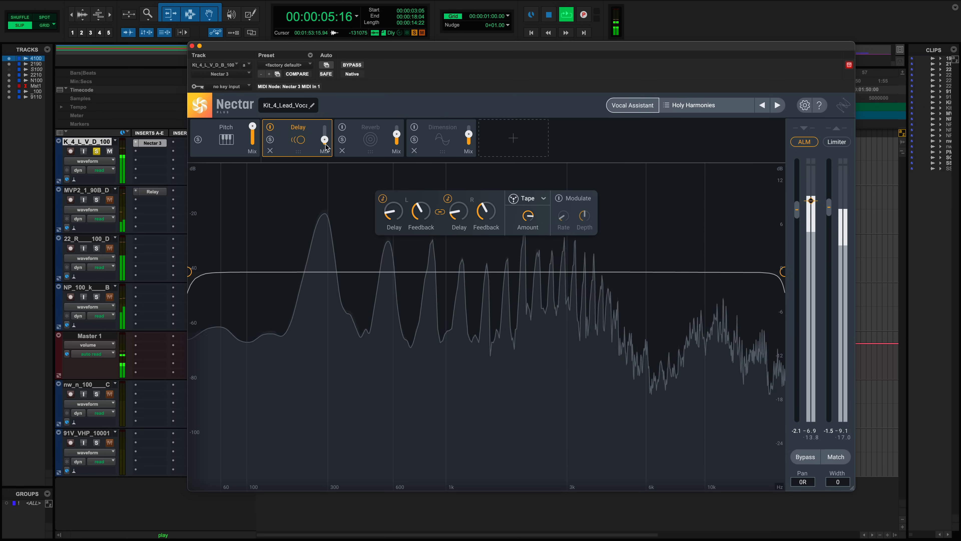
- Lower the Delay Mix slightly and set the left delay time to 1/16
{"action": "mouse_move", "coordinate": [325, 142]}
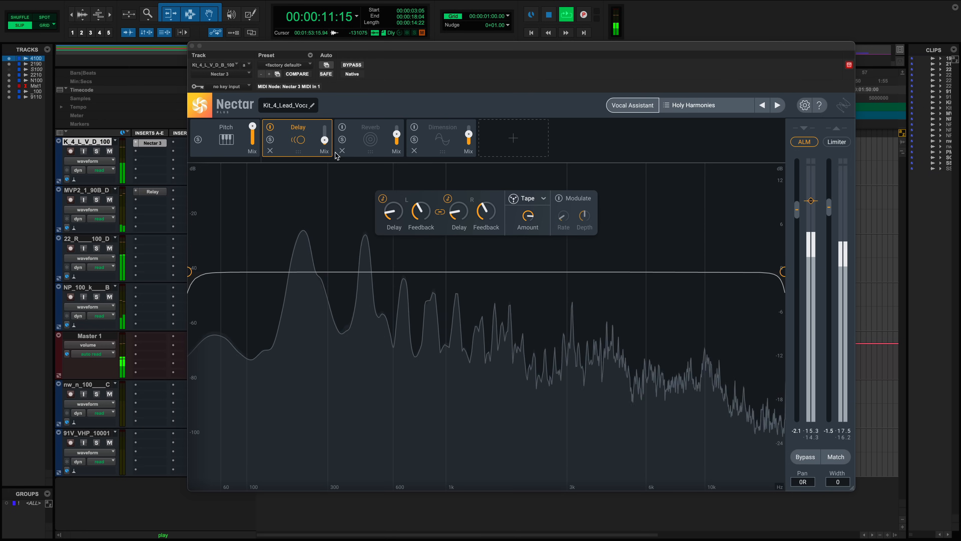
{"action": "left_click", "coordinate": [325, 141]}
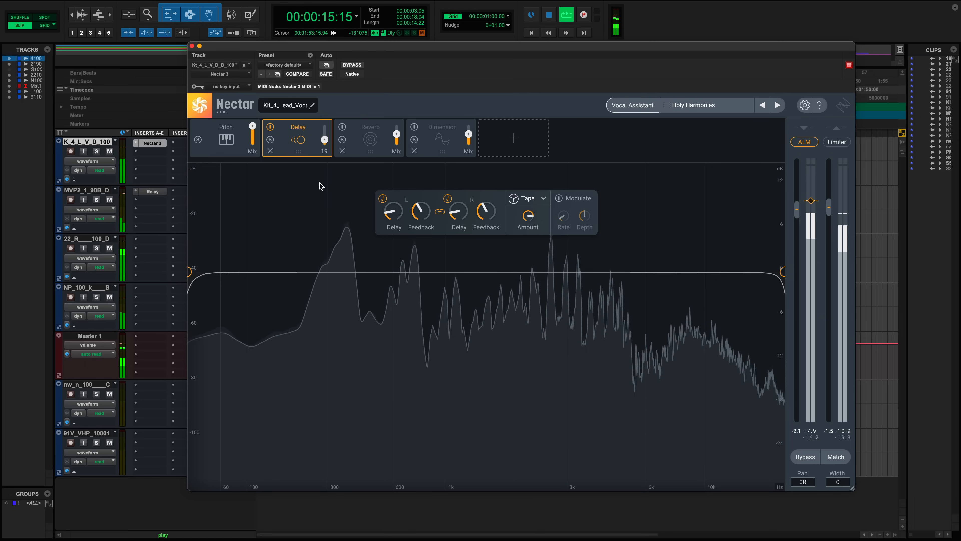
{"action": "left_click_drag", "start_coordinate": [324, 147], "coordinate": [326, 159]}
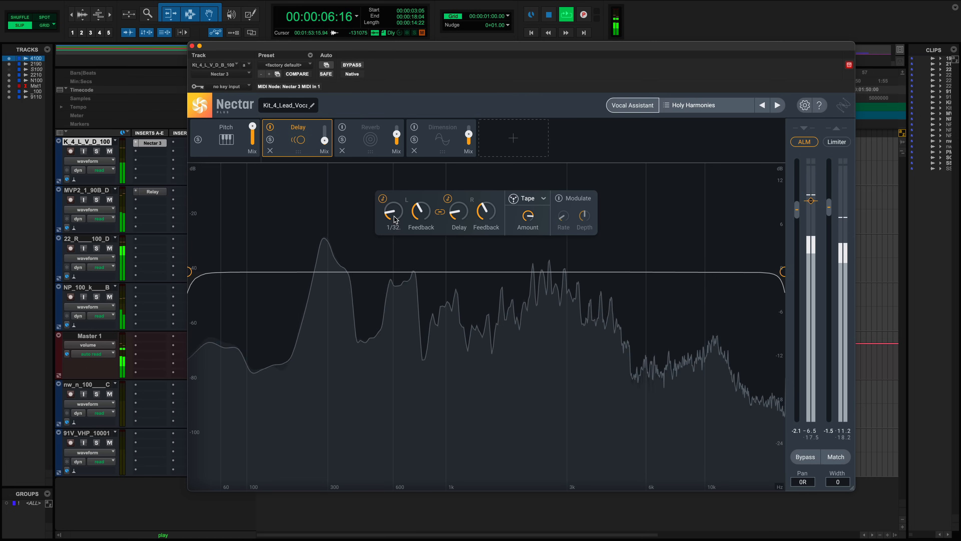
{"action": "left_click_drag", "start_coordinate": [393, 216], "coordinate": [393, 213]}
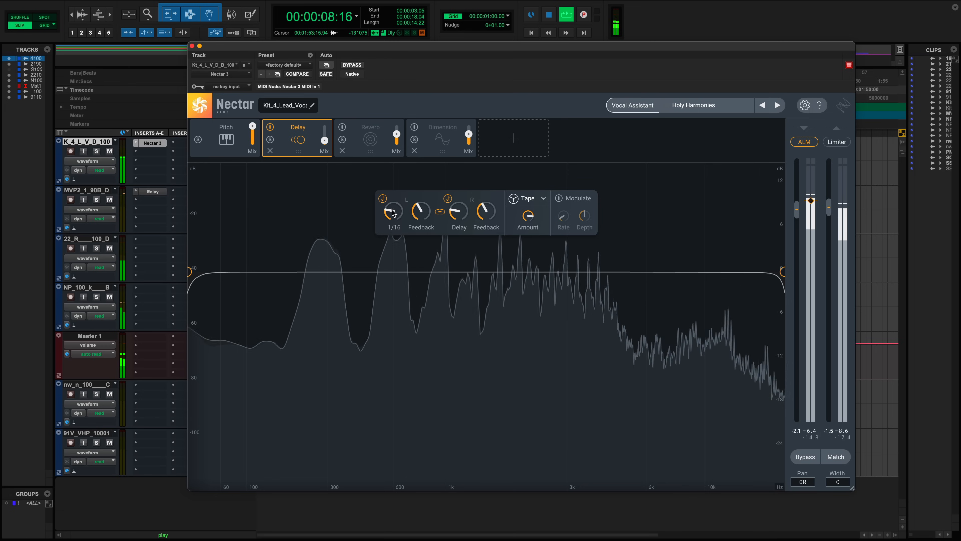
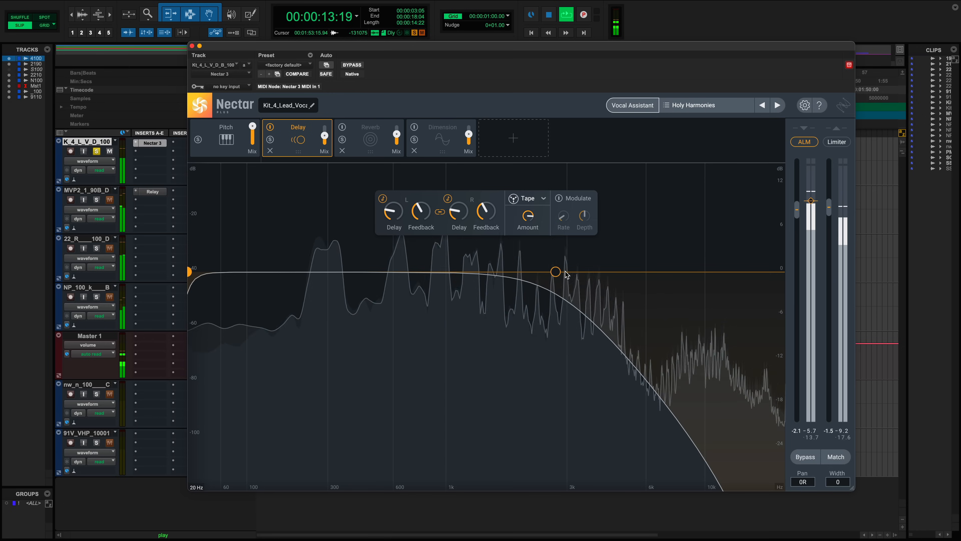
- Set the Delay's Tape Amount to 0% and filter the delay between about 606 Hz and 4.3 kHz
{"action": "left_click_drag", "start_coordinate": [555, 272], "coordinate": [783, 272]}
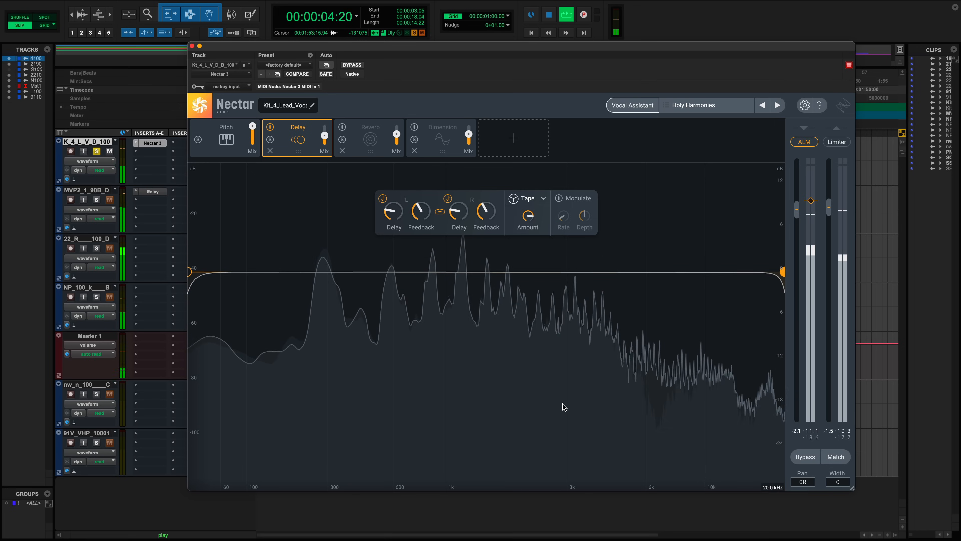
{"action": "left_click_drag", "start_coordinate": [523, 219], "coordinate": [530, 418]}
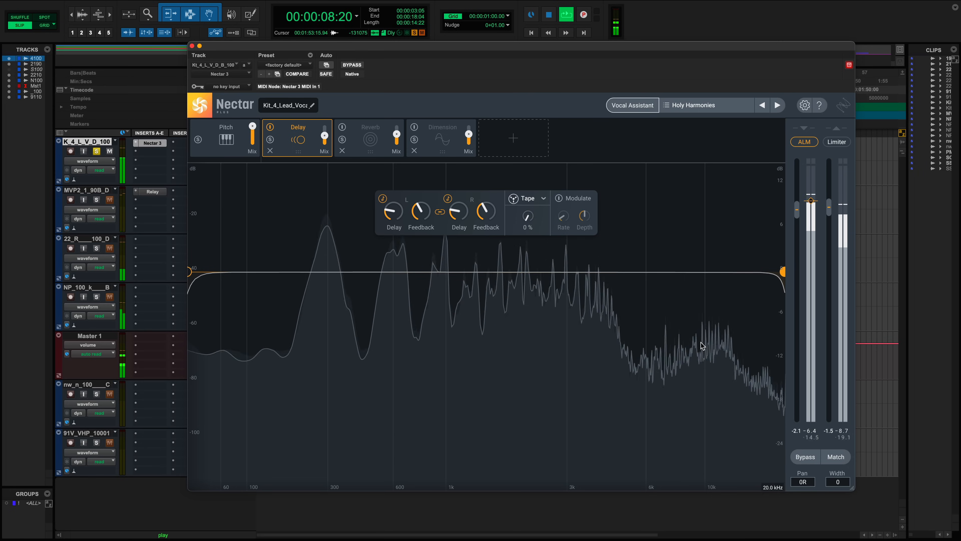
{"action": "left_click_drag", "start_coordinate": [782, 276], "coordinate": [608, 272]}
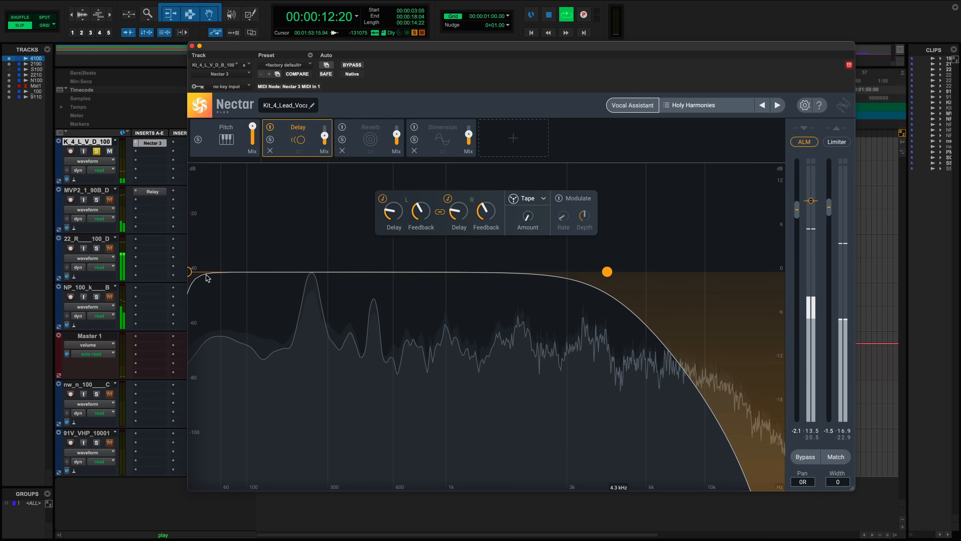
{"action": "left_click_drag", "start_coordinate": [189, 272], "coordinate": [396, 273]}
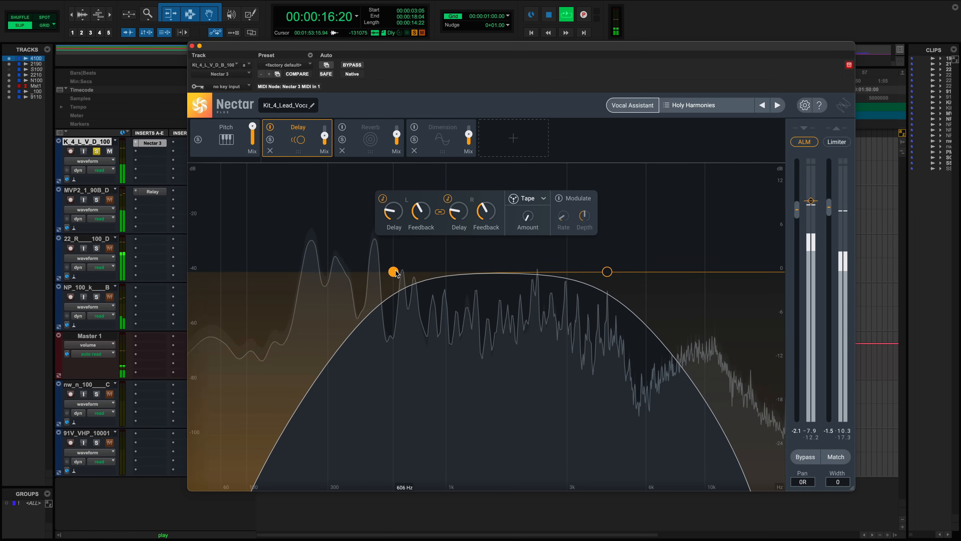
{"action": "key", "text": "space"}
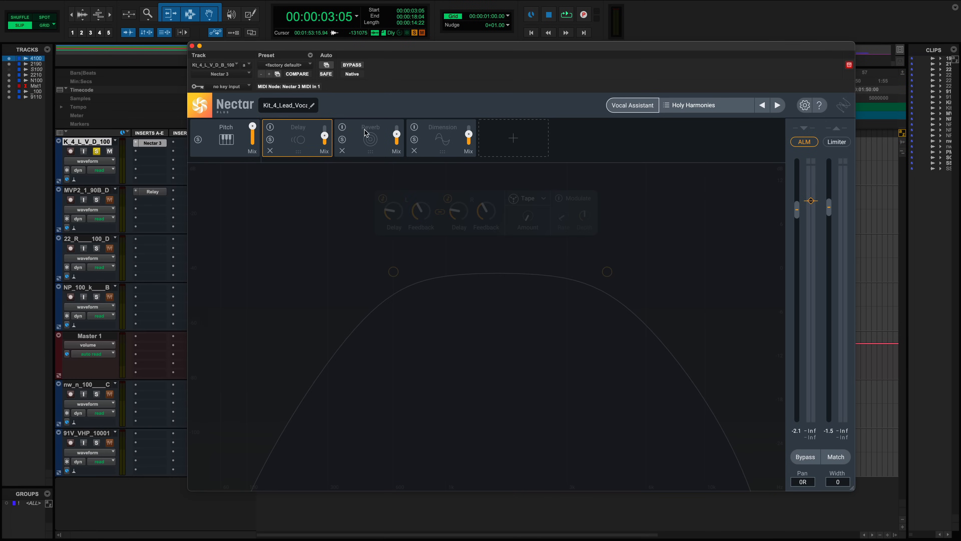
- Select the Reverb module and switch it on
{"action": "left_click", "coordinate": [366, 131]}
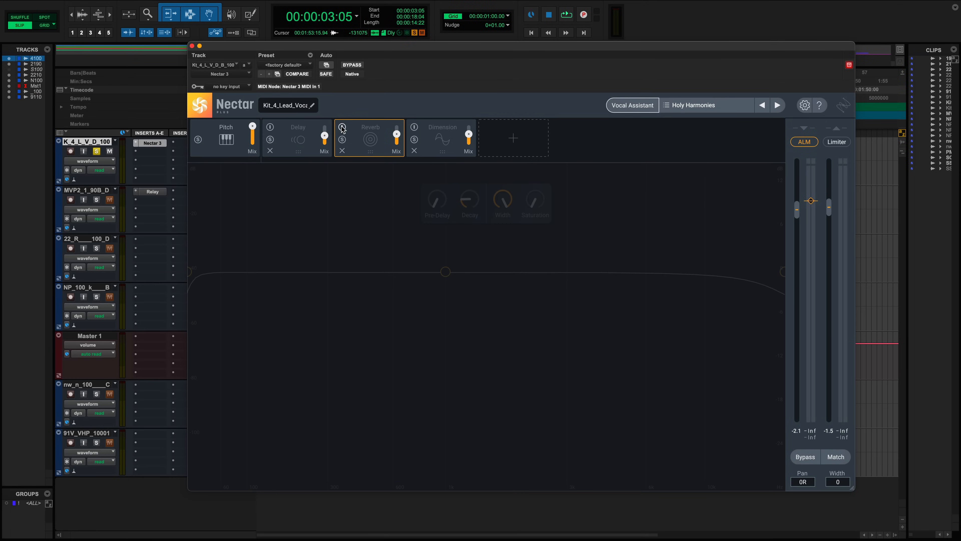
{"action": "left_click", "coordinate": [342, 127]}
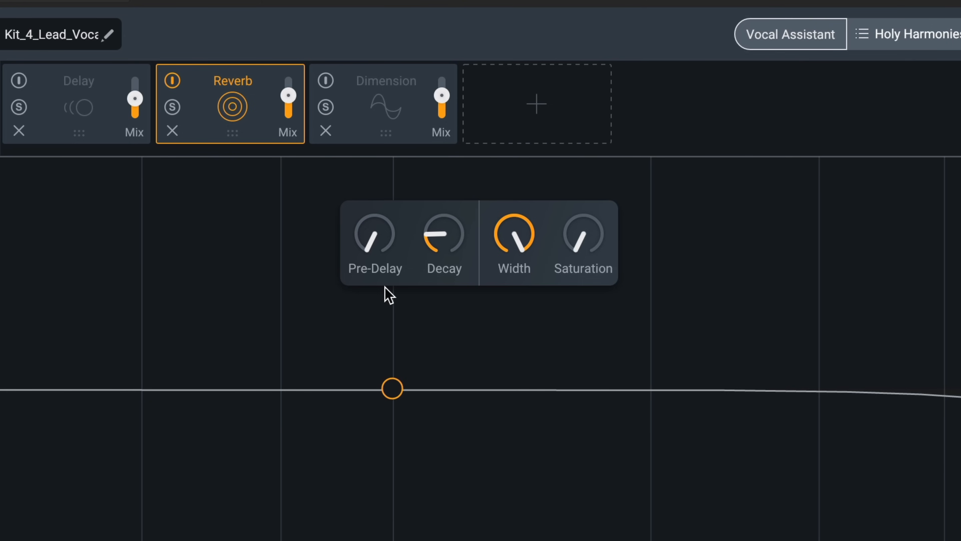
- Adjust the Reverb's Pre-Delay and raise its Decay to 5.00 s
{"action": "left_click_drag", "start_coordinate": [371, 230], "coordinate": [340, 2]}
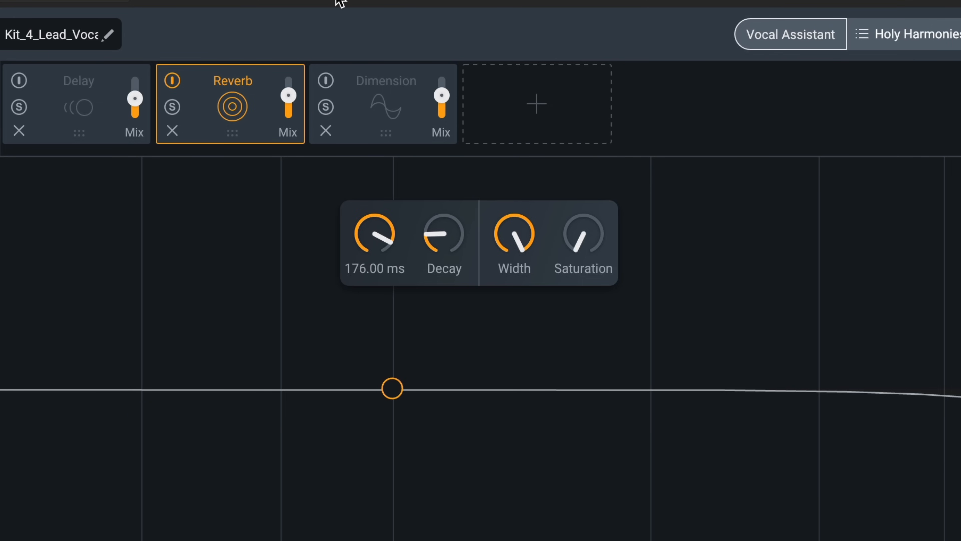
{"action": "left_click_drag", "start_coordinate": [339, 2], "coordinate": [348, 173]}
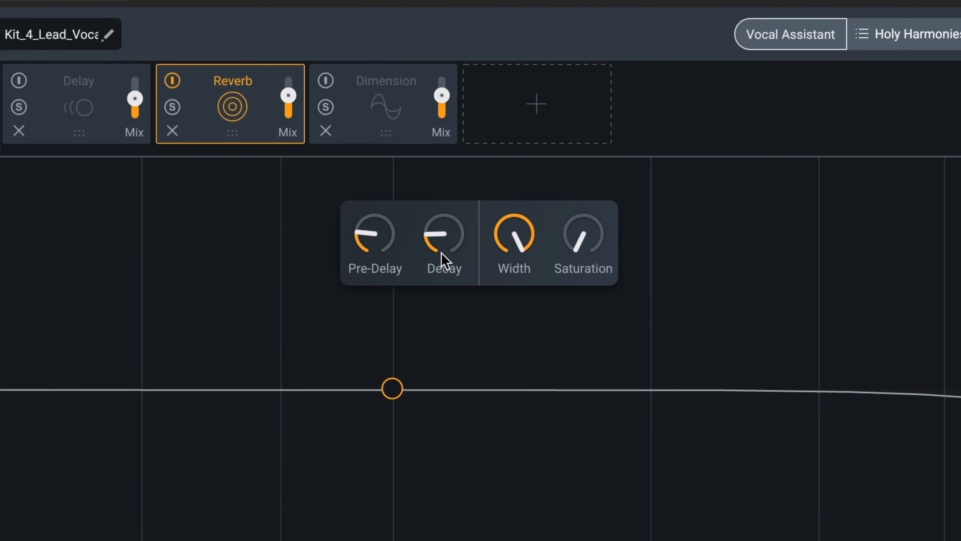
{"action": "left_click_drag", "start_coordinate": [442, 262], "coordinate": [445, 64]}
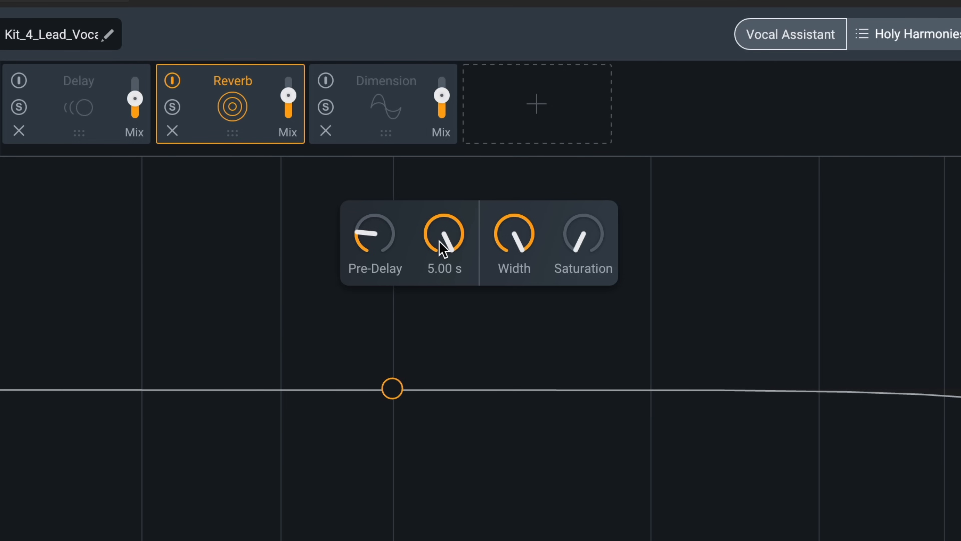
- Play back while turning the Reverb's Saturation up and back down, and lower its Width
{"action": "mouse_move", "coordinate": [530, 248]}
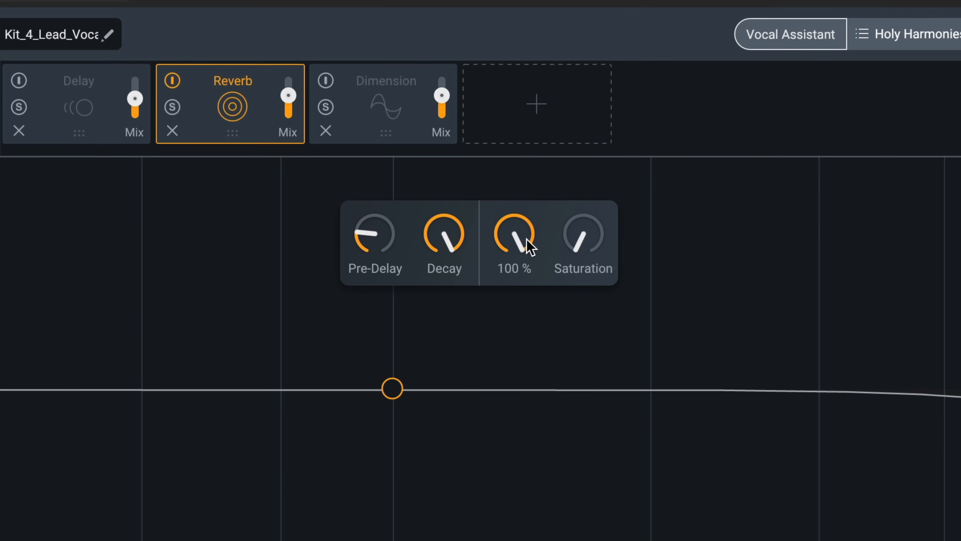
{"action": "left_click_drag", "start_coordinate": [575, 247], "coordinate": [515, 35]}
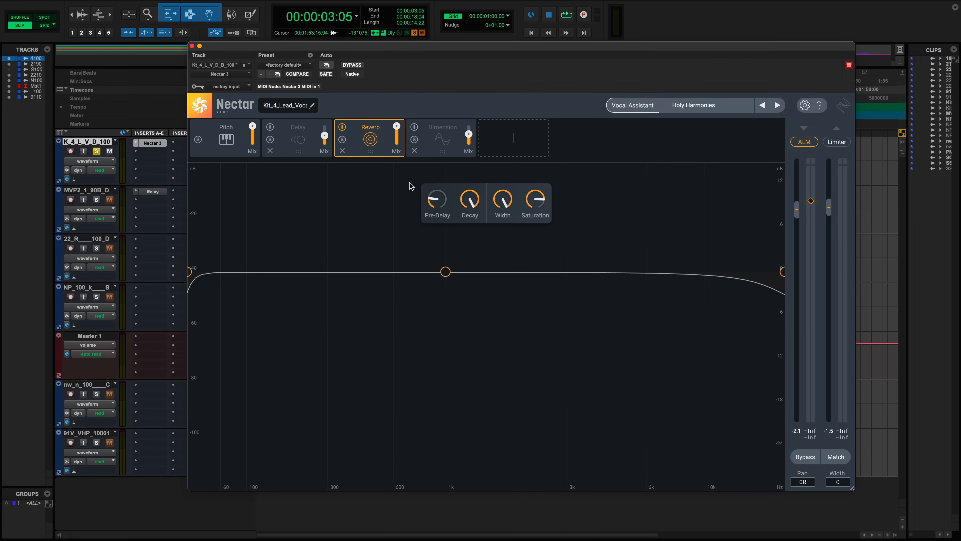
{"action": "key", "text": "space"}
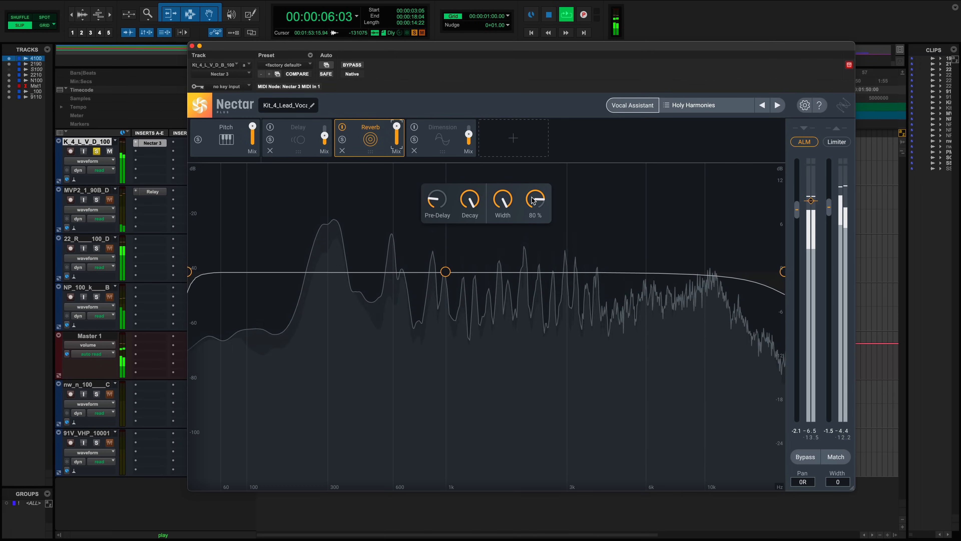
{"action": "left_click_drag", "start_coordinate": [536, 200], "coordinate": [477, 500]}
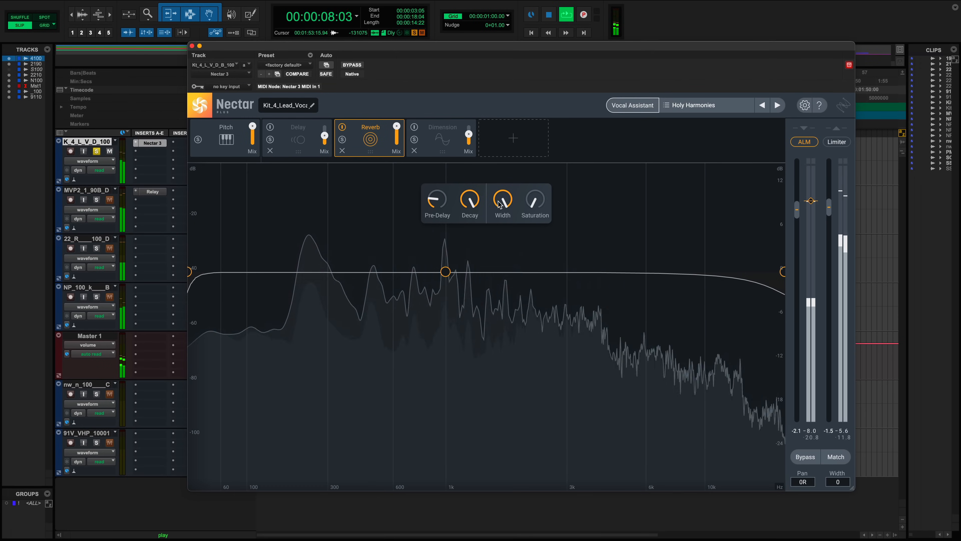
{"action": "left_click_drag", "start_coordinate": [503, 200], "coordinate": [458, 497]}
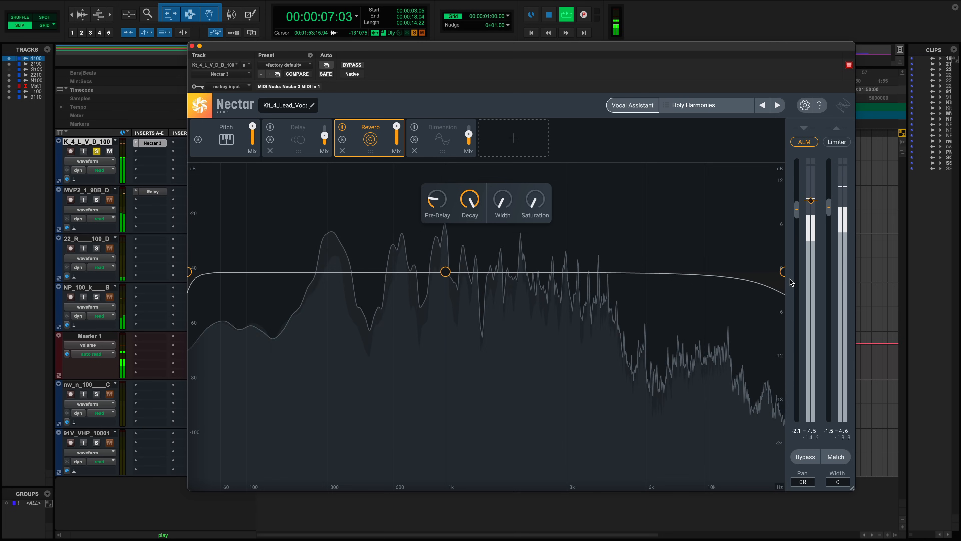
- Shape the reverb's EQ with a high cut near 5.4 kHz, a low cut near 198 Hz and a 6 dB dip at 1.1 kHz
{"action": "left_click_drag", "start_coordinate": [782, 273], "coordinate": [644, 278]}
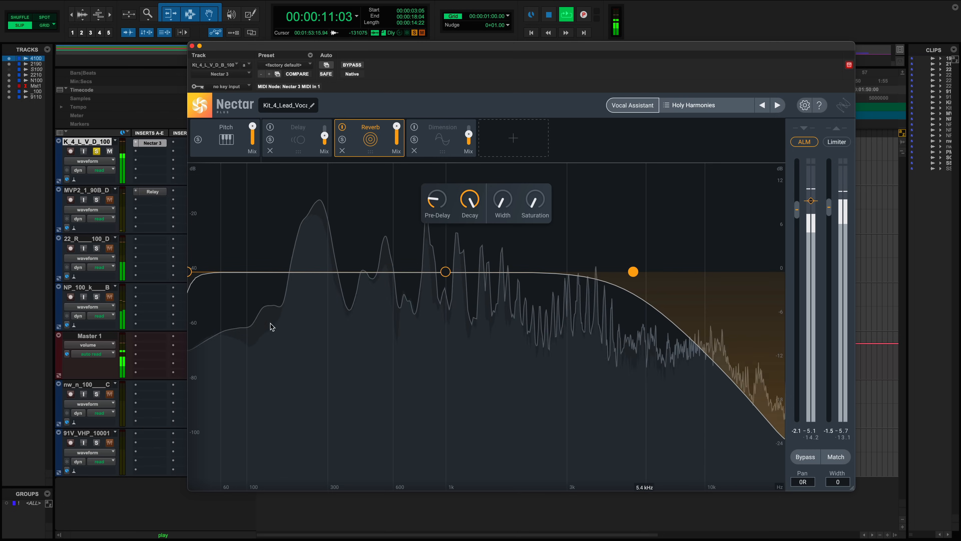
{"action": "left_click_drag", "start_coordinate": [191, 273], "coordinate": [294, 272]}
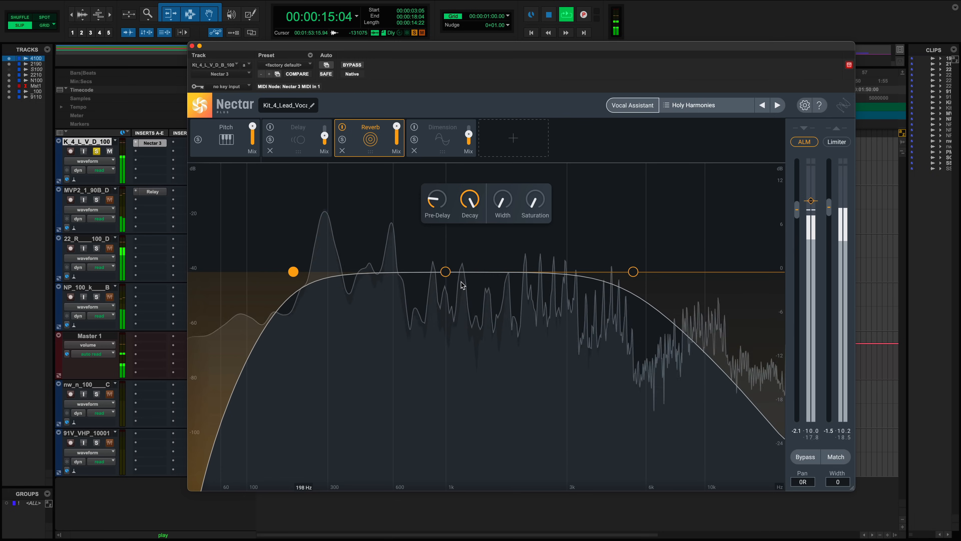
{"action": "left_click_drag", "start_coordinate": [447, 274], "coordinate": [453, 318]}
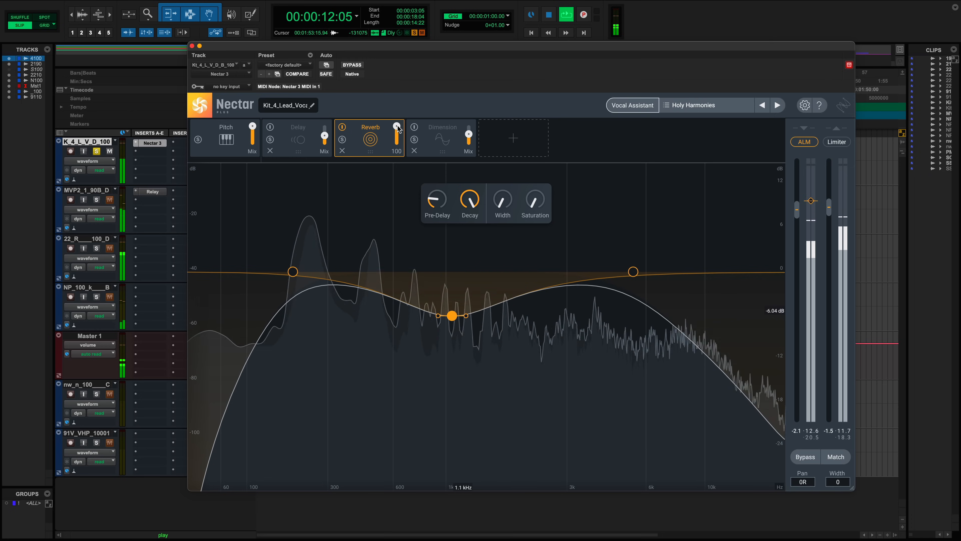
- Lower the Reverb Mix and set its Decay to about 1.8 s
{"action": "left_click_drag", "start_coordinate": [398, 128], "coordinate": [393, 185]}
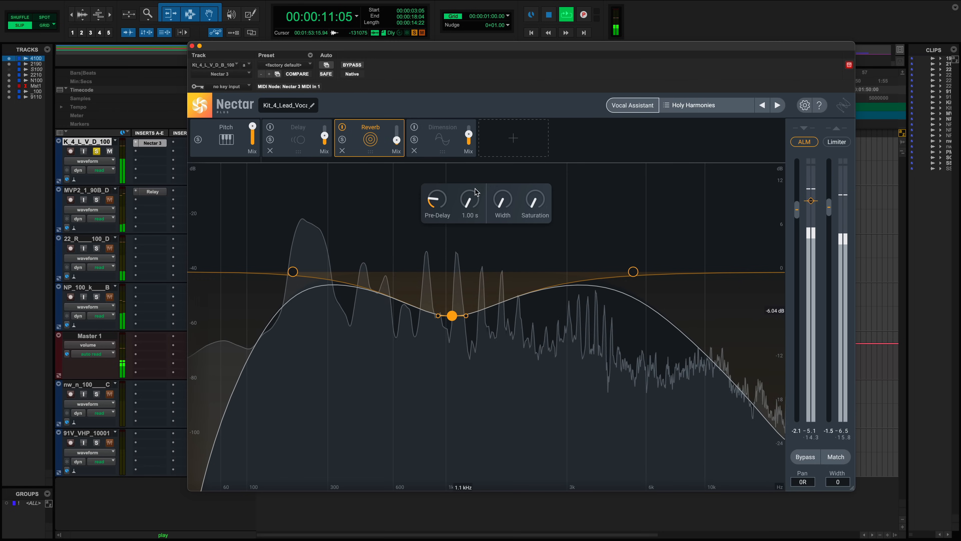
{"action": "left_click_drag", "start_coordinate": [469, 205], "coordinate": [462, 182]}
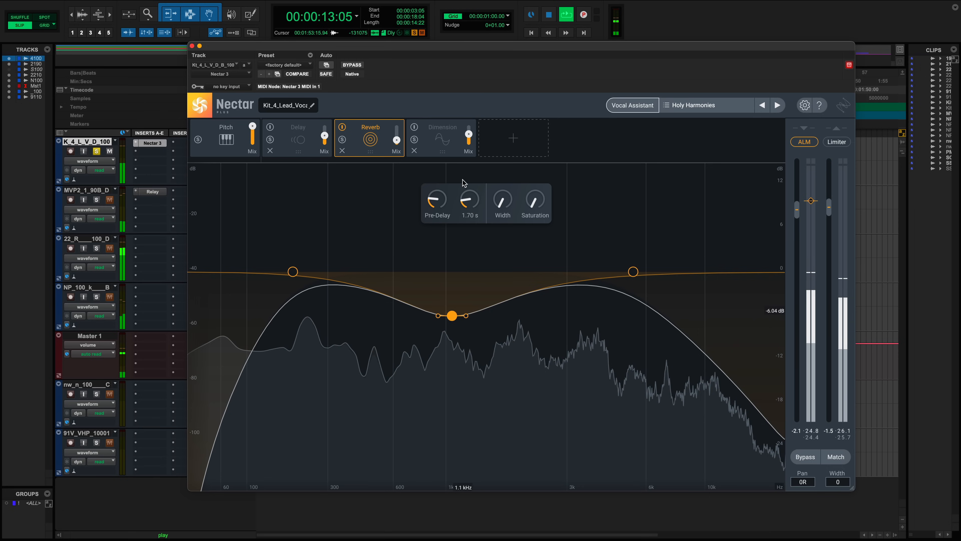
{"action": "left_click_drag", "start_coordinate": [397, 144], "coordinate": [395, 133]}
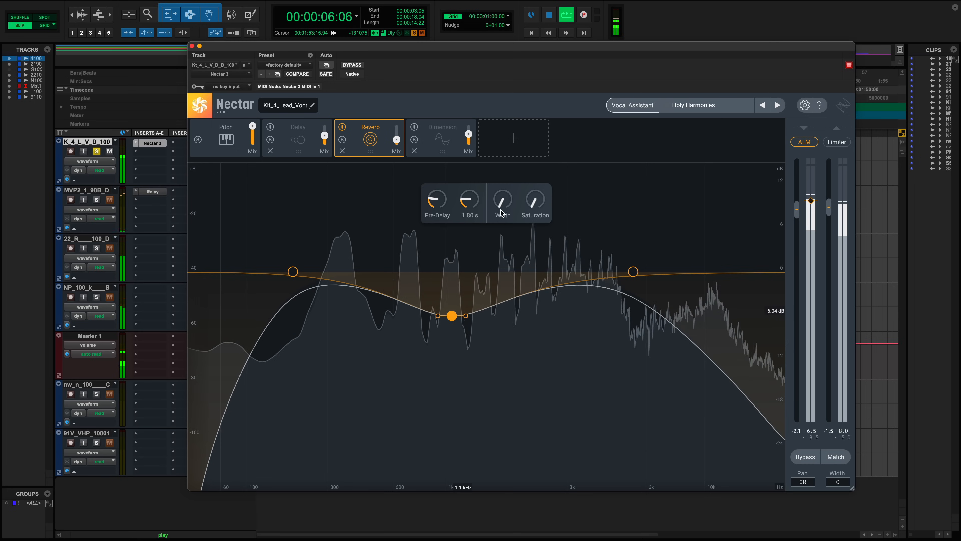
- Raise the Reverb Width, unsolo the lead vocal track and play back in context
{"action": "left_click_drag", "start_coordinate": [498, 207], "coordinate": [489, 178]}
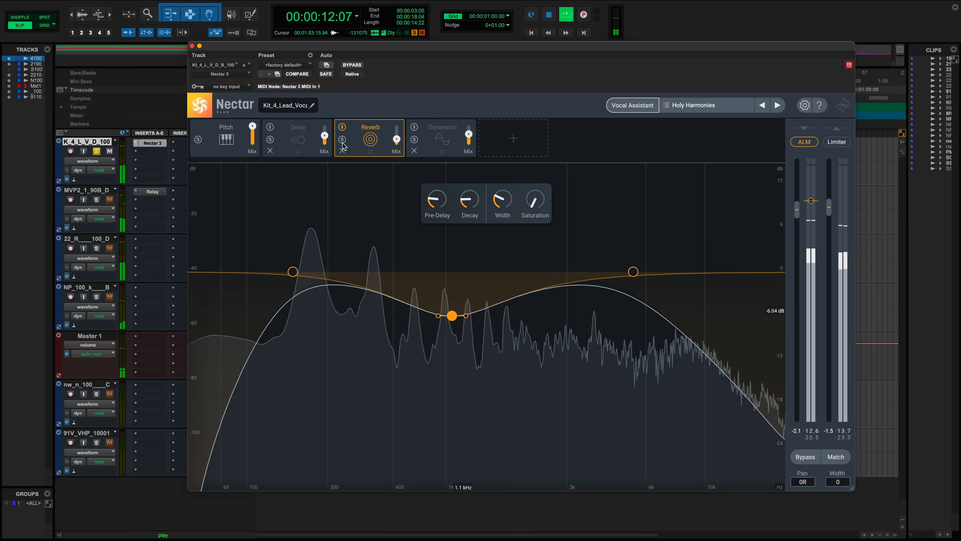
{"action": "key", "text": "space"}
{"action": "left_click", "coordinate": [97, 151]}
{"action": "key", "text": "space"}
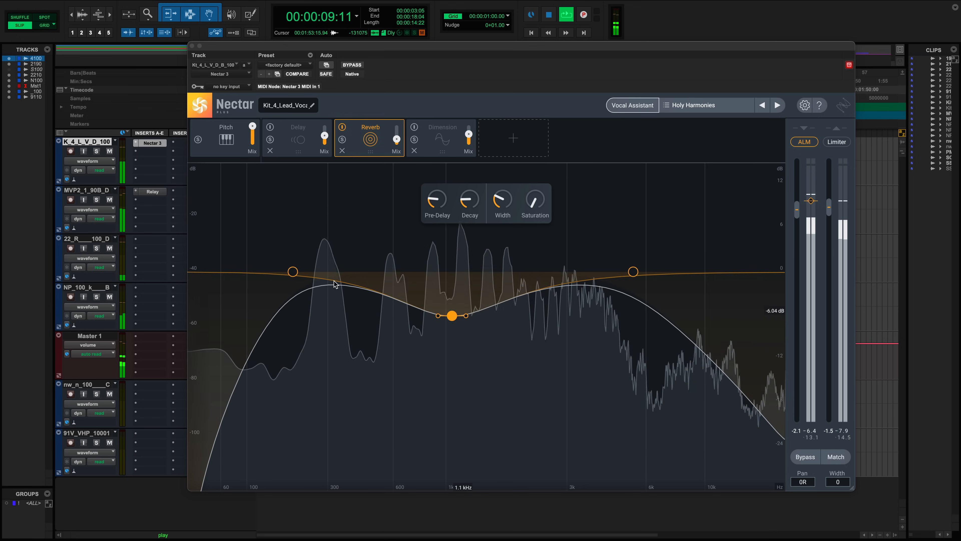
- Set the Reverb Mix to 37 and move the reverb's low cut to about 488 Hz
{"action": "left_click_drag", "start_coordinate": [295, 275], "coordinate": [266, 275]}
{"action": "left_click_drag", "start_coordinate": [397, 139], "coordinate": [393, 121]}
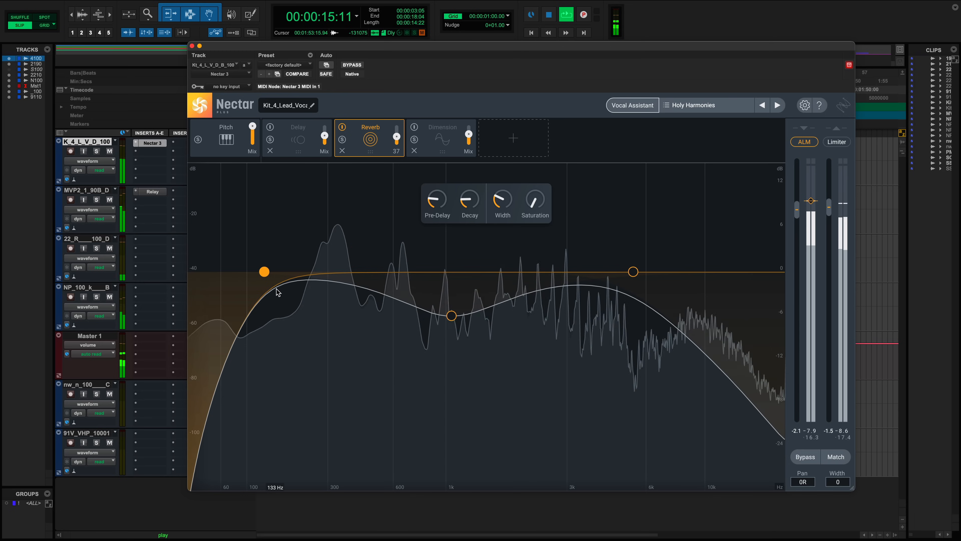
{"action": "left_click_drag", "start_coordinate": [264, 272], "coordinate": [372, 274]}
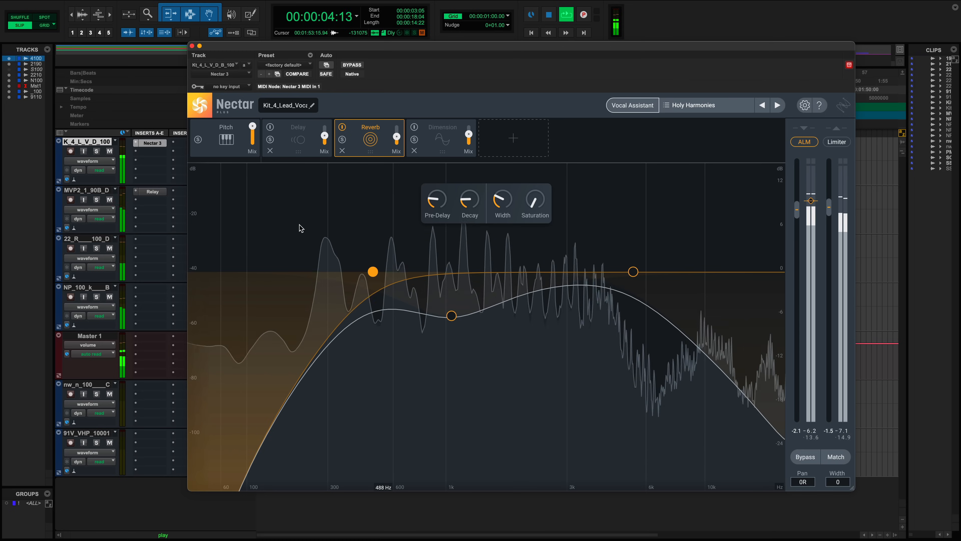
- Bypass and re-enable the Reverb module to compare the sound
{"action": "left_click", "coordinate": [342, 127]}
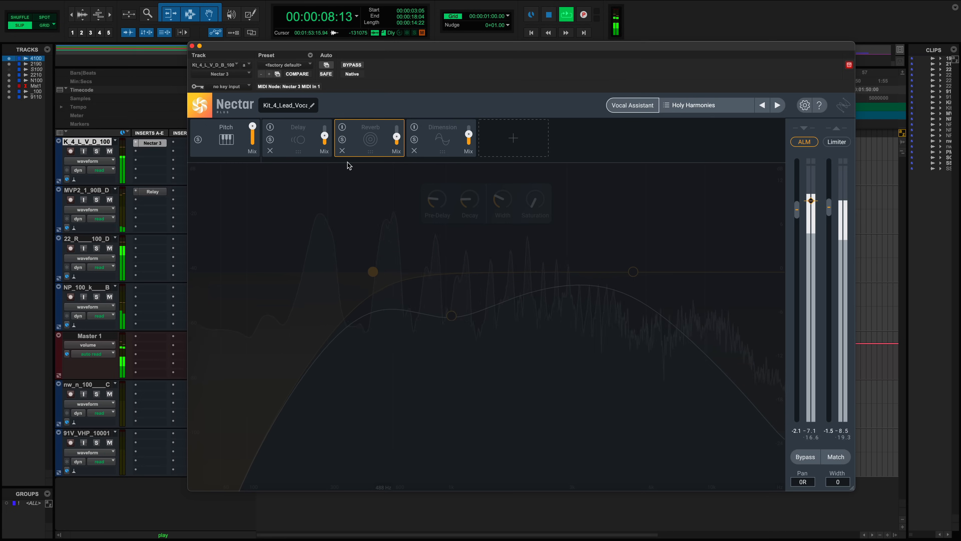
{"action": "left_click", "coordinate": [342, 128]}
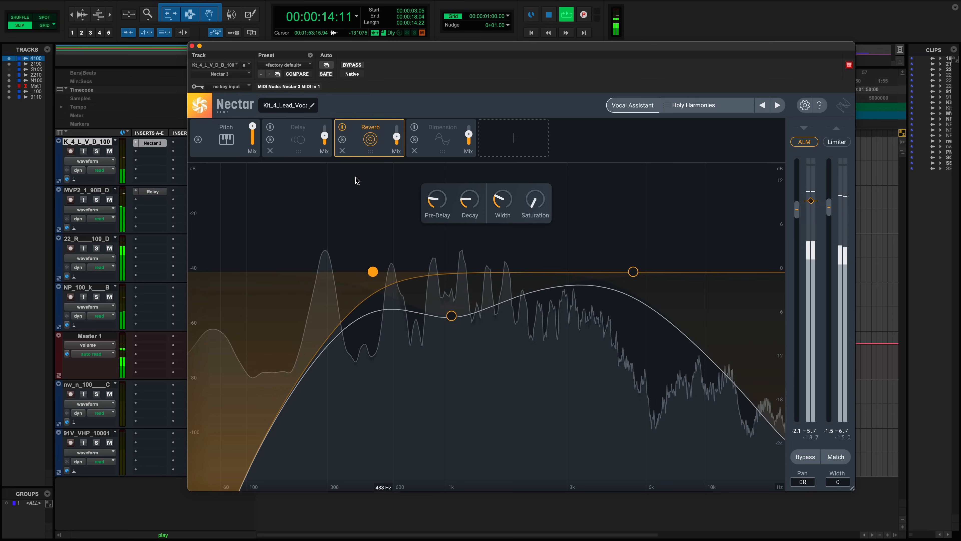
{"action": "mouse_move", "coordinate": [398, 140]}
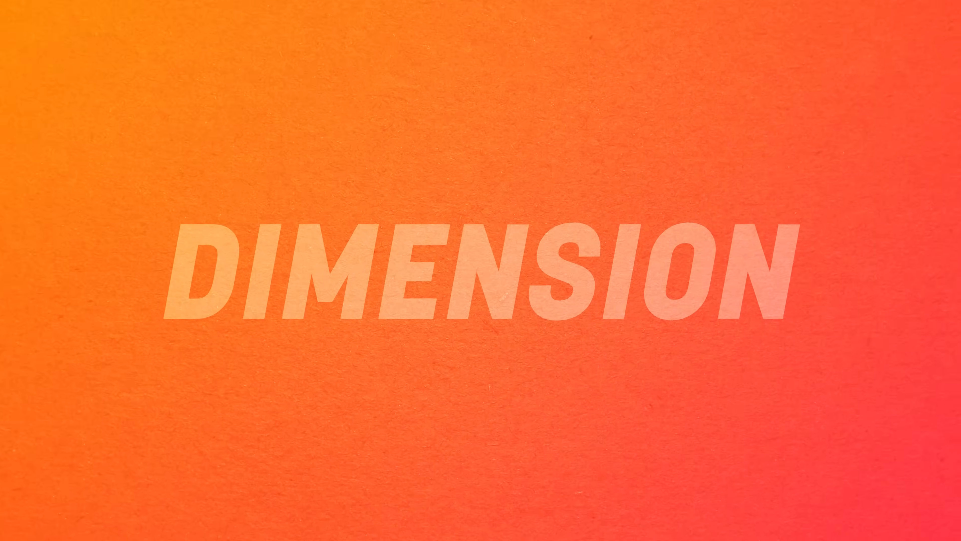
- Switch on the Dimension module and choose the Phaser mode
{"action": "left_click", "coordinate": [415, 128]}
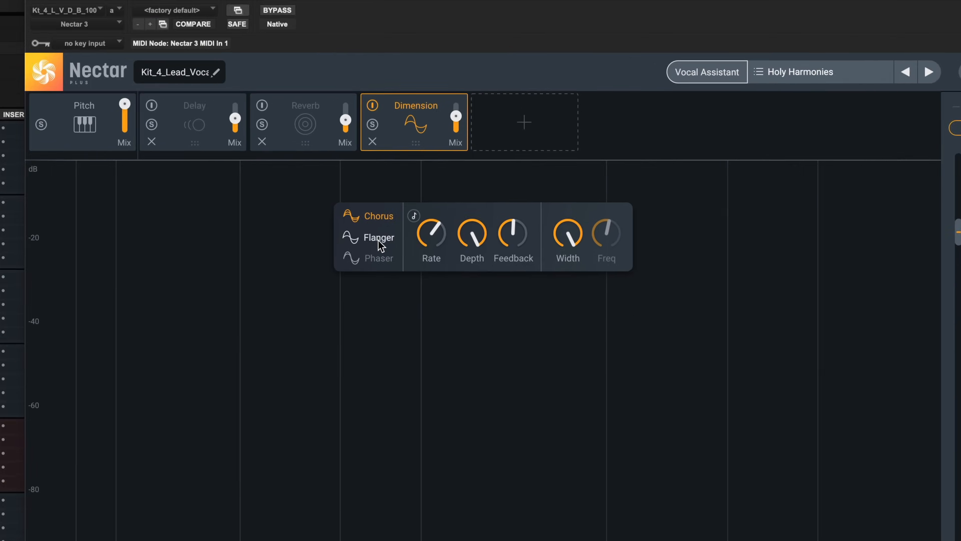
{"action": "left_click", "coordinate": [419, 219]}
{"action": "left_click", "coordinate": [343, 280]}
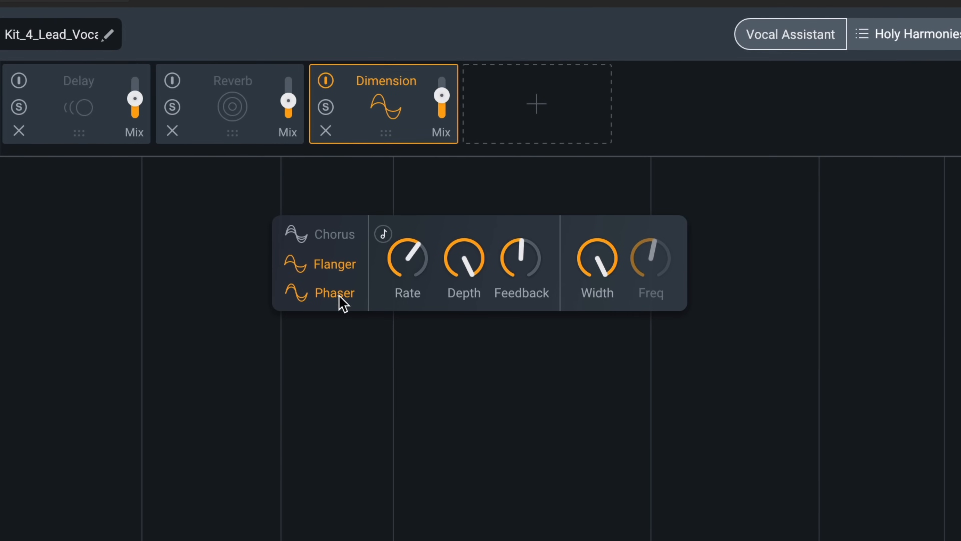
- Set the Phaser Rate to about 1.19 Hz and Depth to 87%, and raise Freq slightly
{"action": "left_click", "coordinate": [383, 234]}
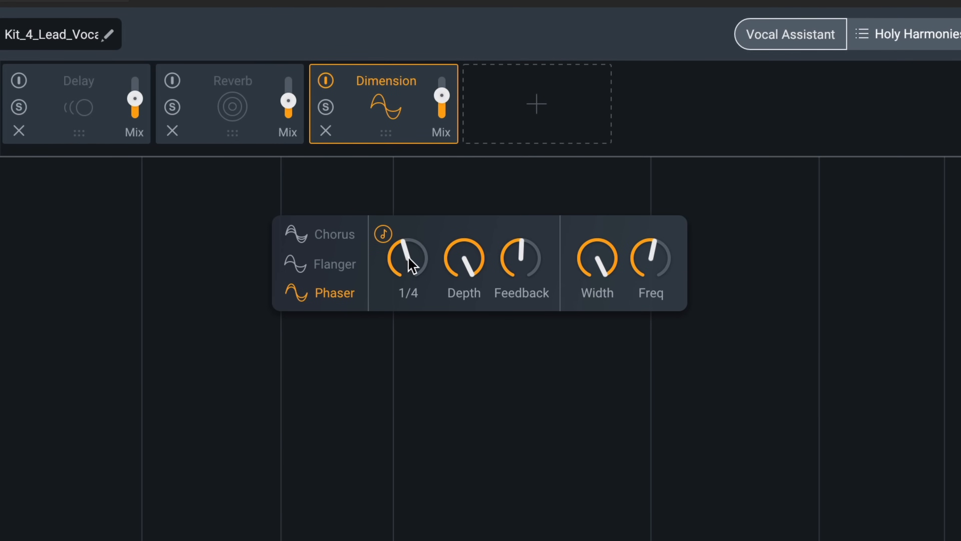
{"action": "left_click_drag", "start_coordinate": [407, 258], "coordinate": [392, 277]}
{"action": "left_click_drag", "start_coordinate": [401, 272], "coordinate": [401, 377]}
{"action": "left_click_drag", "start_coordinate": [393, 197], "coordinate": [393, 243]}
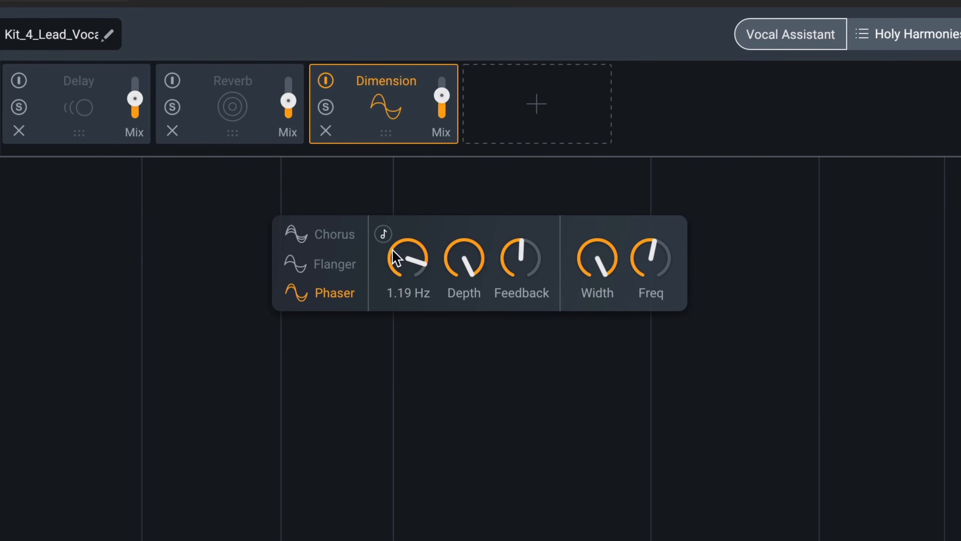
{"action": "left_click_drag", "start_coordinate": [474, 269], "coordinate": [476, 296]}
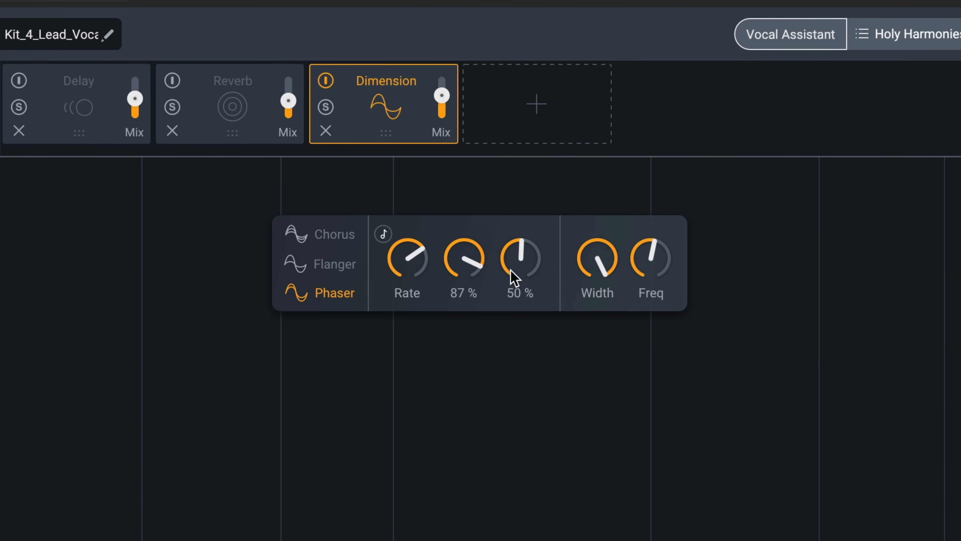
{"action": "left_click_drag", "start_coordinate": [656, 273], "coordinate": [655, 262]}
- Switch the Dimension effect to Chorus
{"action": "left_click", "coordinate": [324, 234]}
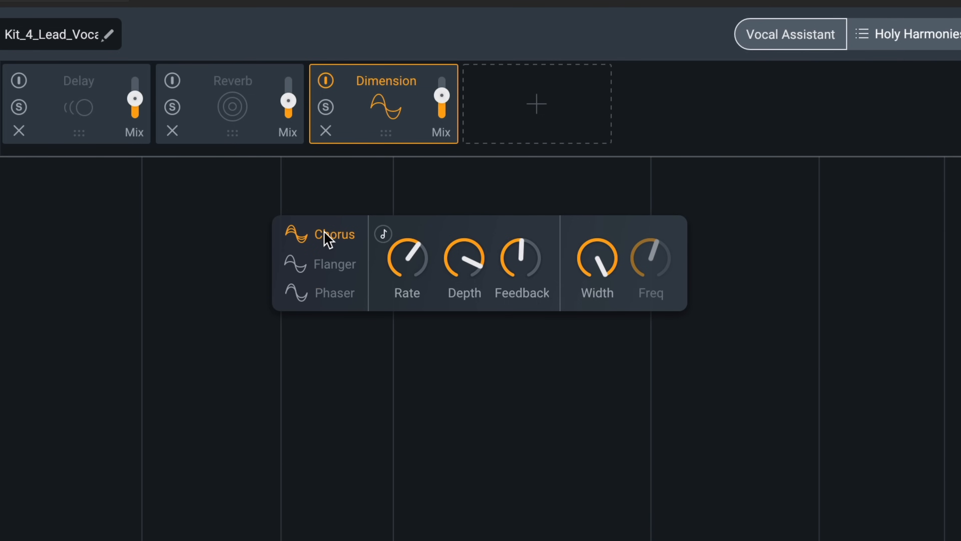
{"action": "mouse_move", "coordinate": [447, 84]}
{"action": "left_click_drag", "start_coordinate": [446, 174], "coordinate": [444, 190]}
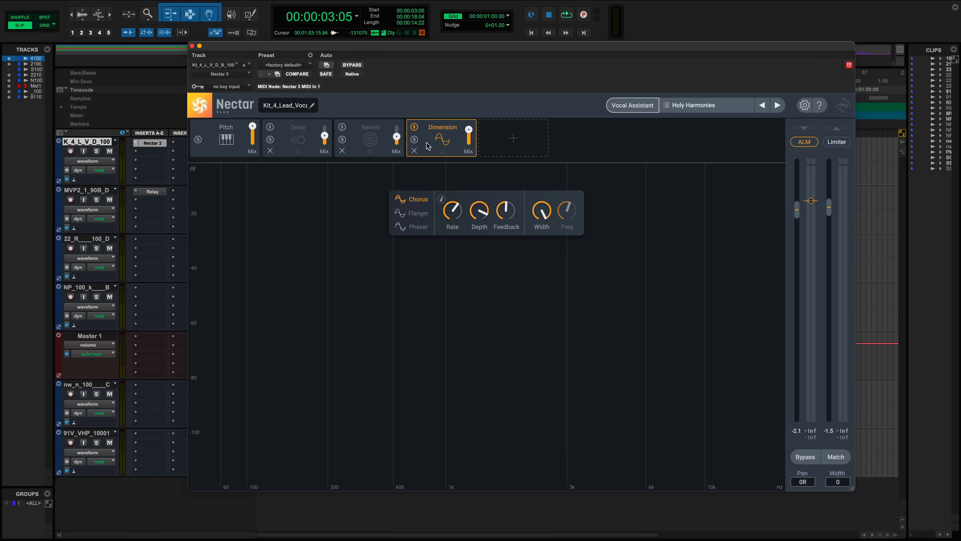
- Play the vocal and tune the Chorus, switching its Rate to tempo sync at 2T and nudging Depth
{"action": "key", "text": "space"}
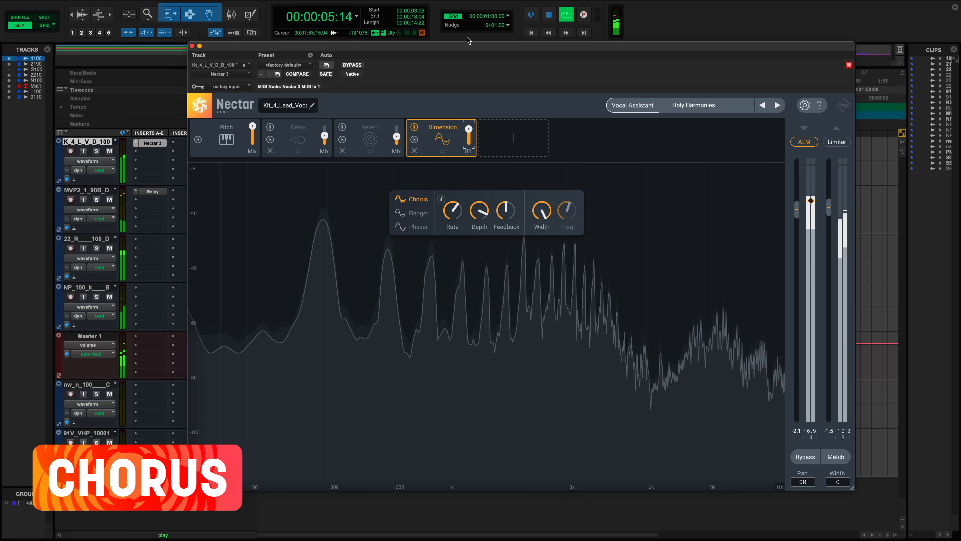
{"action": "mouse_move", "coordinate": [446, 208]}
{"action": "left_click_drag", "start_coordinate": [446, 207], "coordinate": [445, 239]}
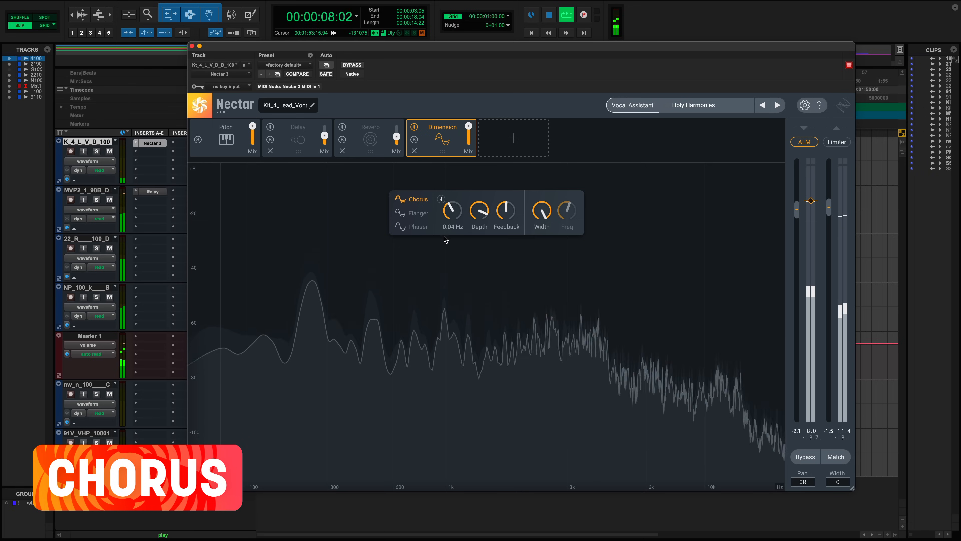
{"action": "left_click", "coordinate": [442, 200]}
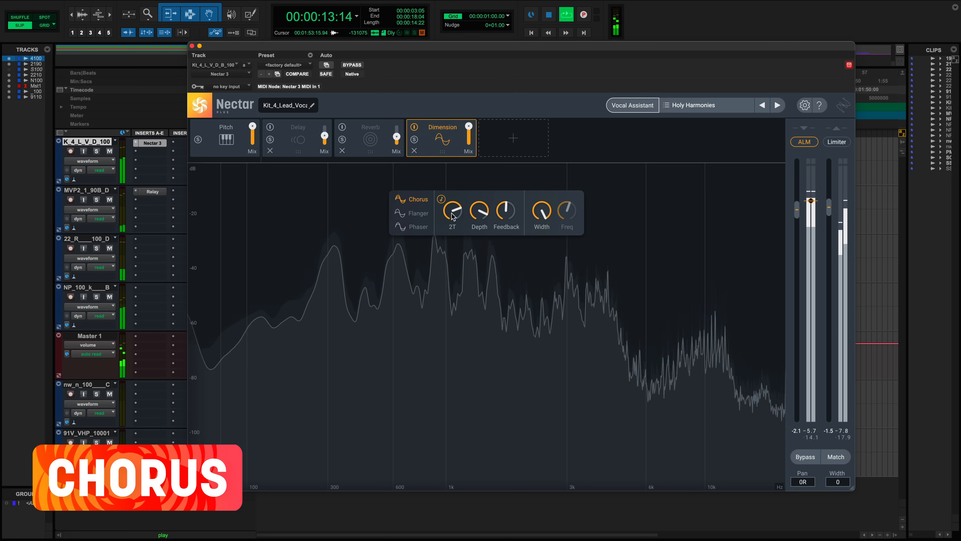
{"action": "left_click_drag", "start_coordinate": [476, 217], "coordinate": [477, 208]}
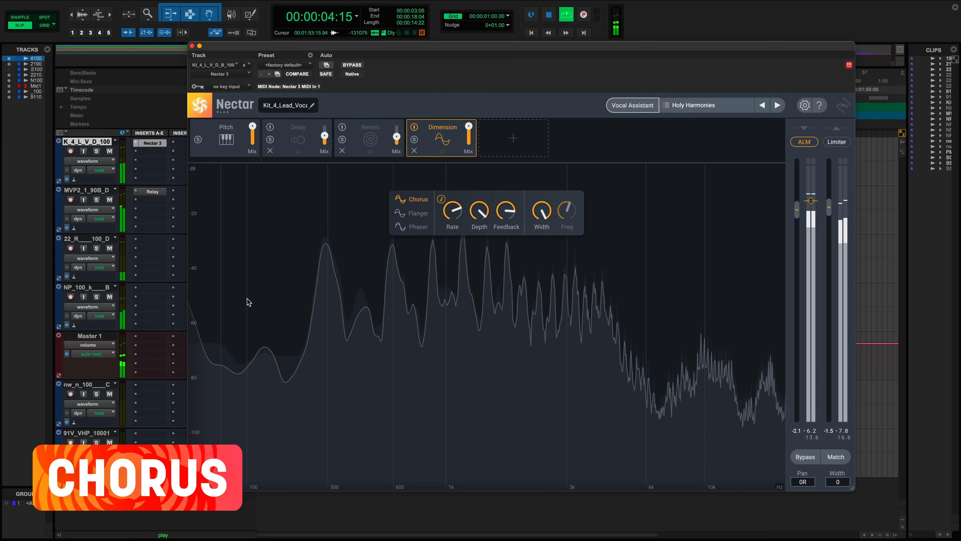
- Audition the Flanger and Phaser modes, trying synced Phaser Rate values before turning Rate sync off and adjusting it
{"action": "left_click", "coordinate": [414, 213]}
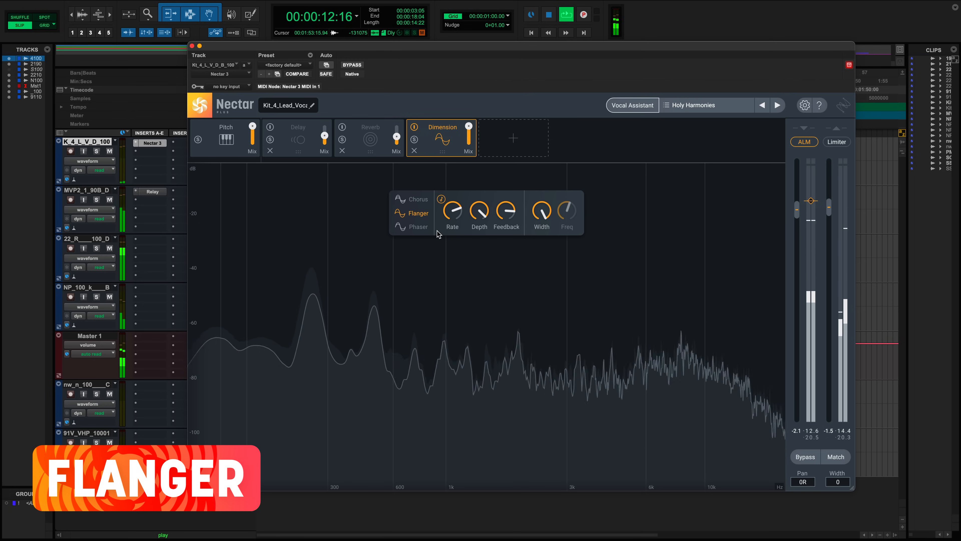
{"action": "left_click", "coordinate": [430, 232]}
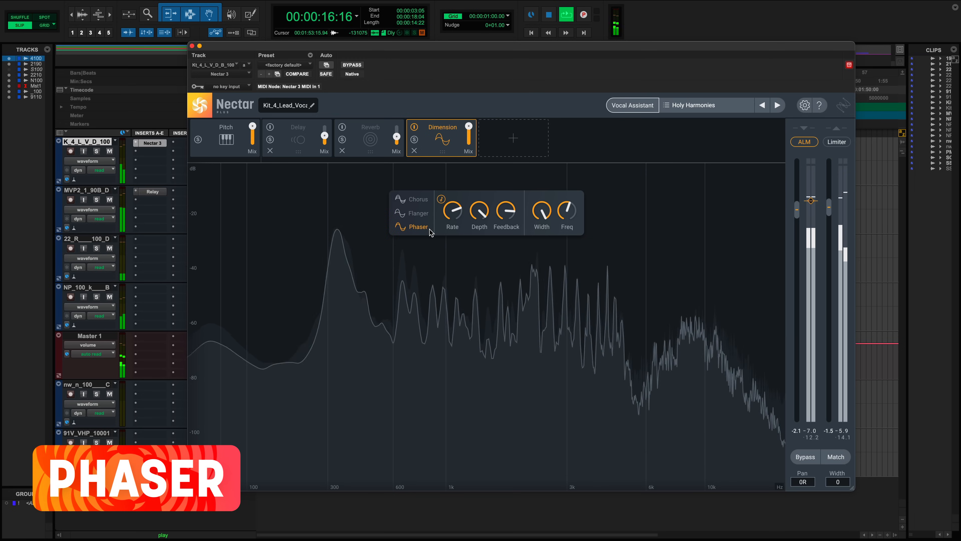
{"action": "left_click_drag", "start_coordinate": [450, 213], "coordinate": [450, 173]}
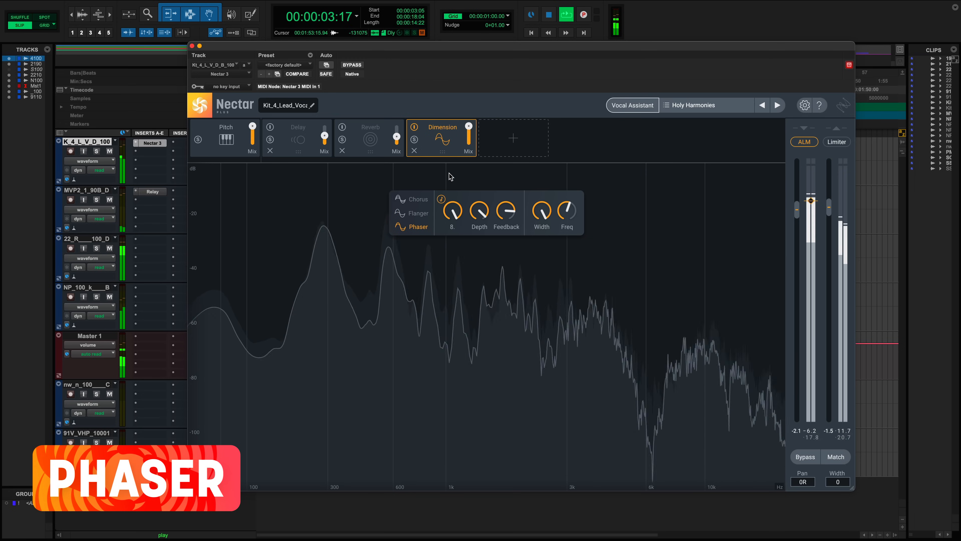
{"action": "left_click_drag", "start_coordinate": [449, 236], "coordinate": [447, 253]}
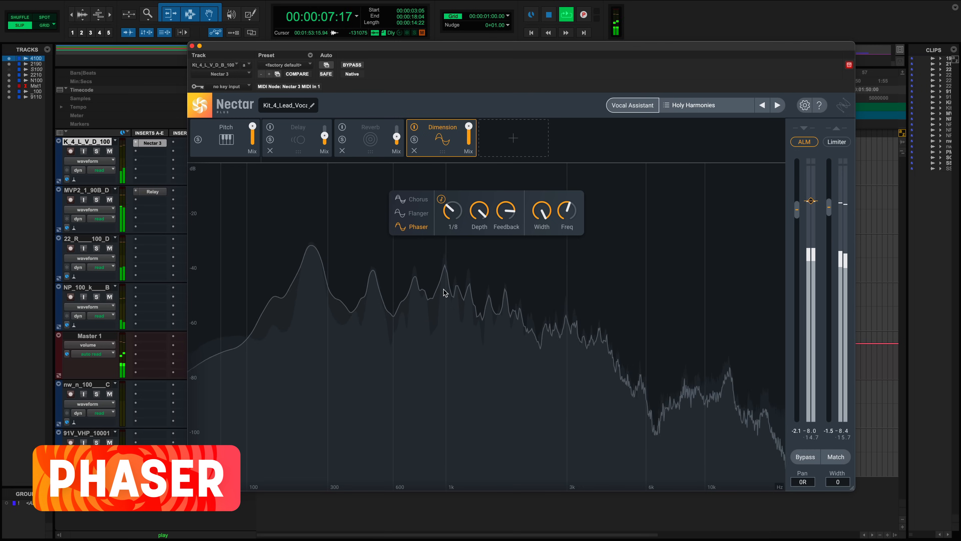
{"action": "left_click_drag", "start_coordinate": [453, 220], "coordinate": [442, 149]}
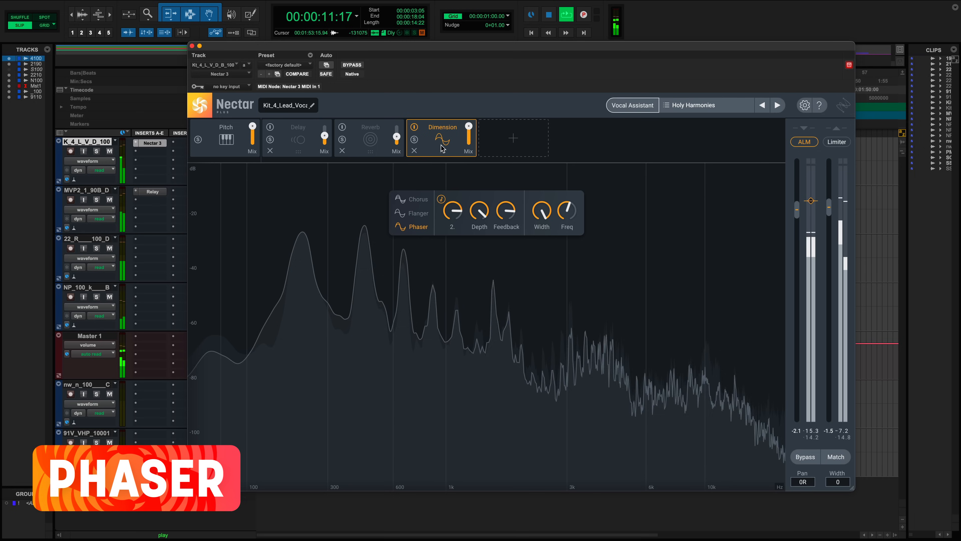
{"action": "left_click", "coordinate": [441, 199]}
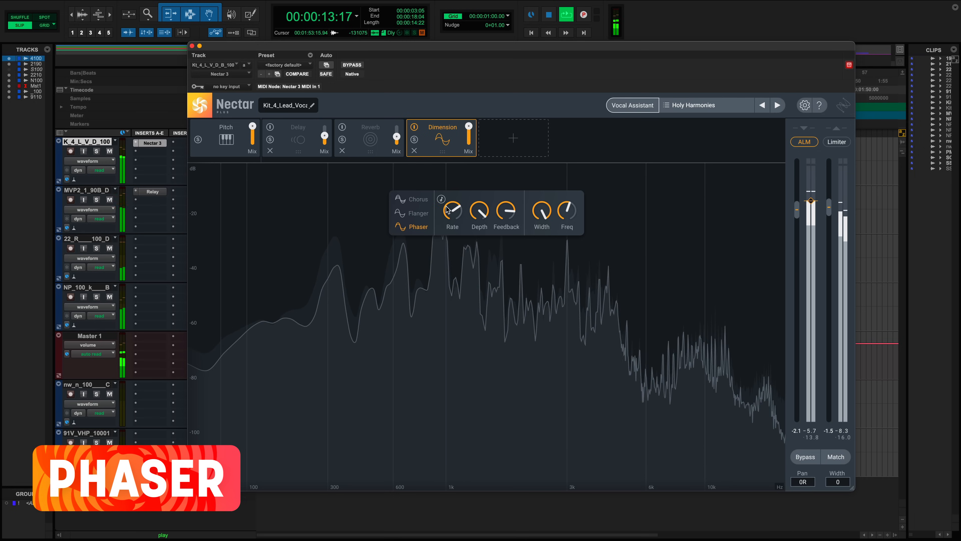
{"action": "left_click_drag", "start_coordinate": [448, 211], "coordinate": [448, 201]}
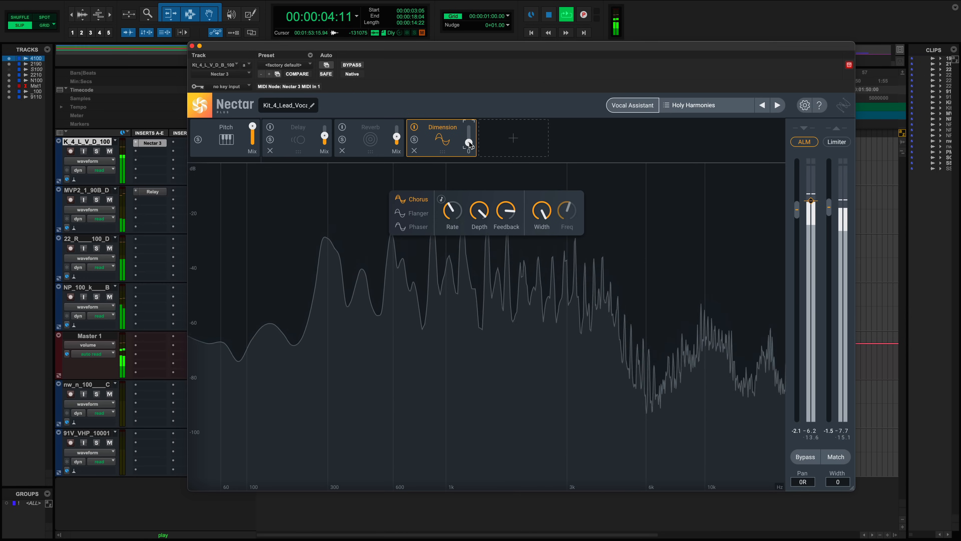
- Adjust the Dimension module's Mix slider with the Chorus mode selected
{"action": "left_click_drag", "start_coordinate": [470, 145], "coordinate": [469, 141]}
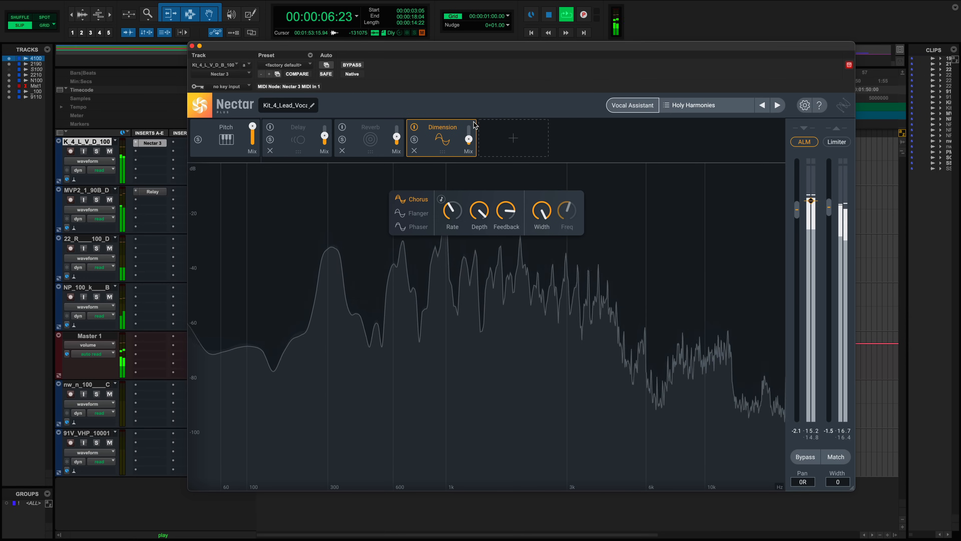
{"action": "left_click_drag", "start_coordinate": [470, 142], "coordinate": [469, 138]}
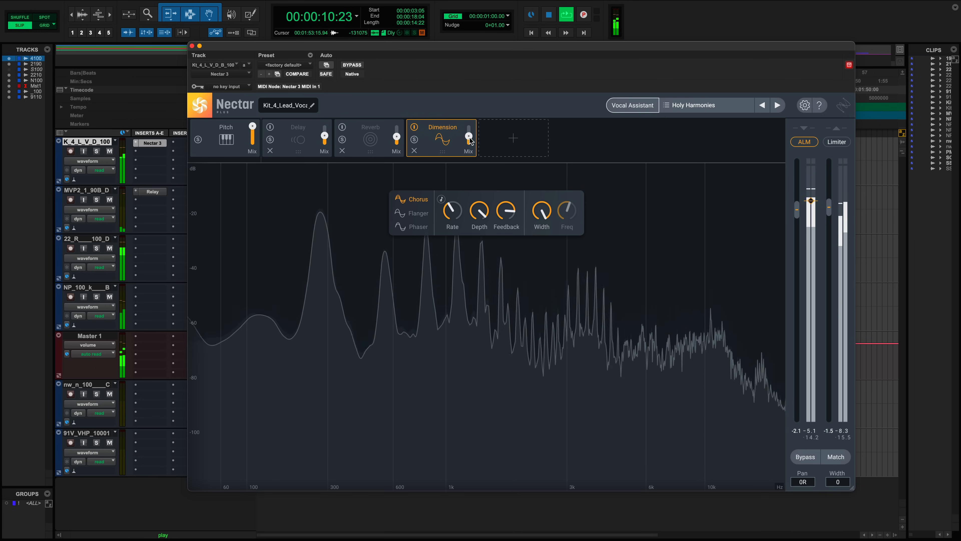
{"action": "left_click_drag", "start_coordinate": [469, 139], "coordinate": [470, 138]}
{"action": "mouse_move", "coordinate": [453, 214]}
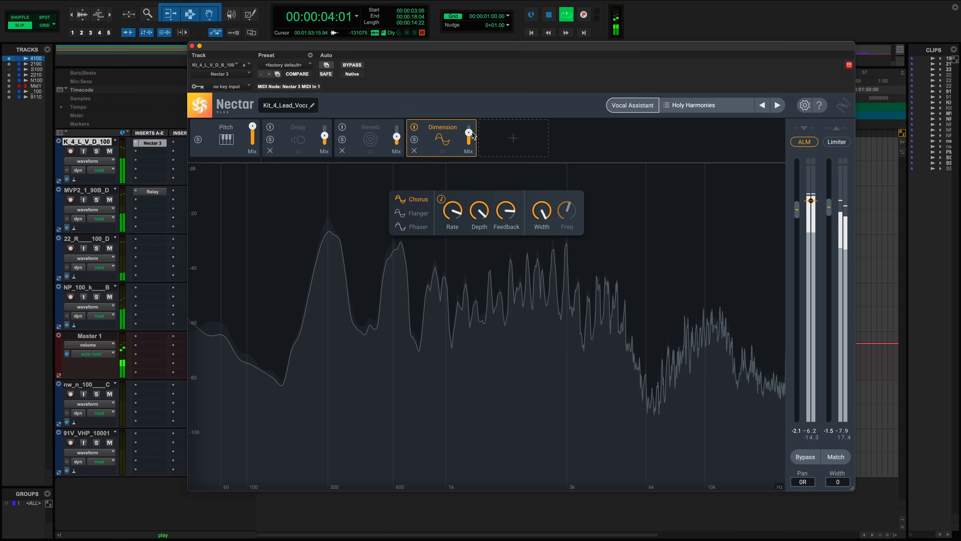
- Move the Reverb module to the end of the chain after Dimension and lower its Mix to about 19%
{"action": "key", "text": "space"}
{"action": "left_click_drag", "start_coordinate": [359, 130], "coordinate": [469, 137]}
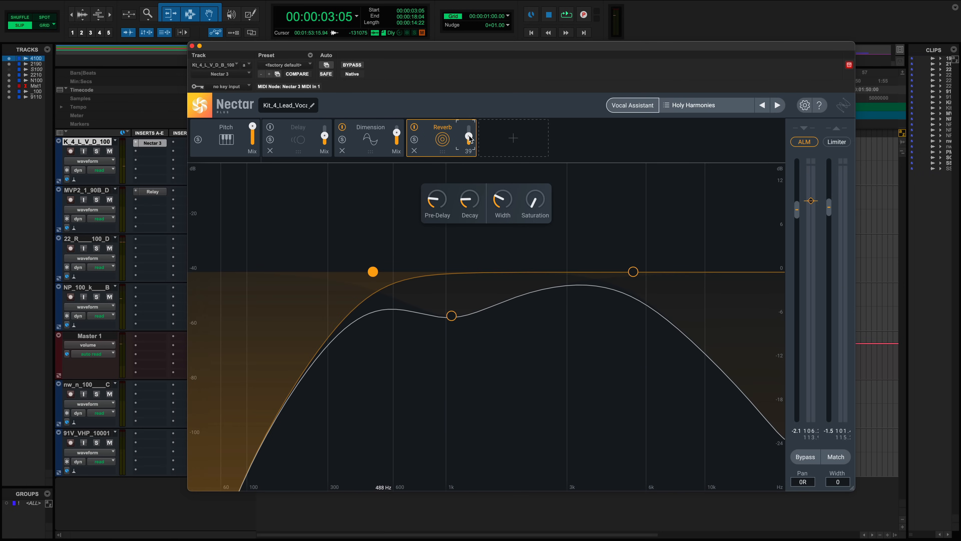
{"action": "key", "text": "space"}
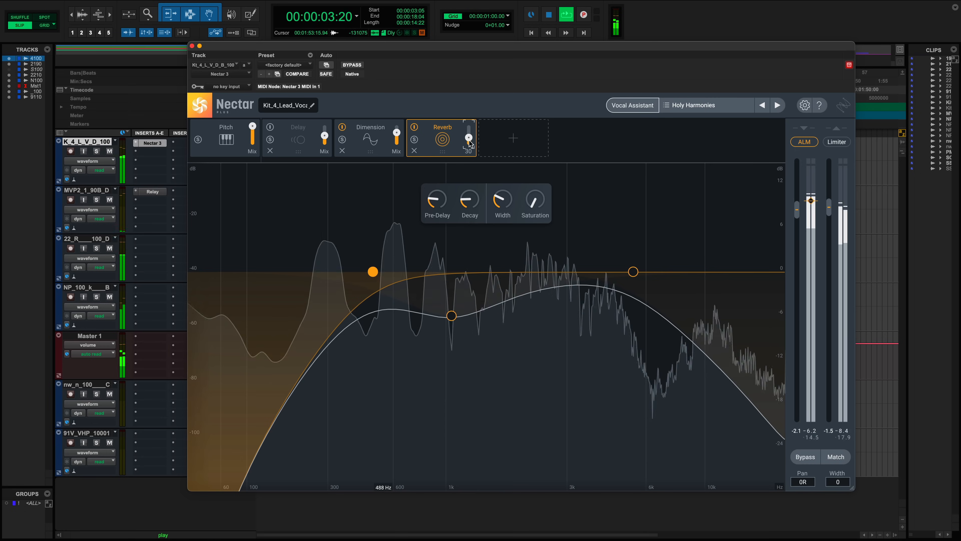
{"action": "left_click_drag", "start_coordinate": [468, 150], "coordinate": [469, 157]}
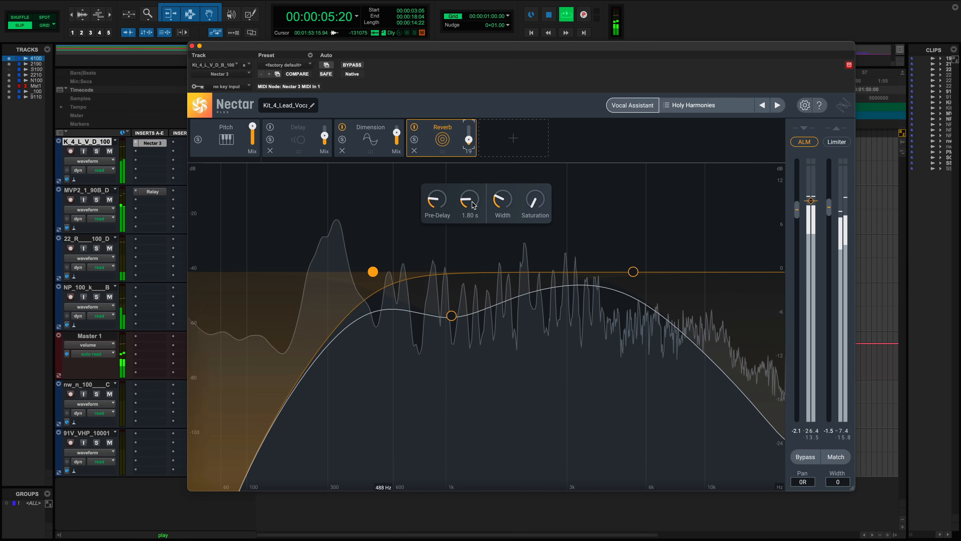
- Enable the Delay module and adjust the Reverb and Delay Mix levels
{"action": "left_click", "coordinate": [277, 146]}
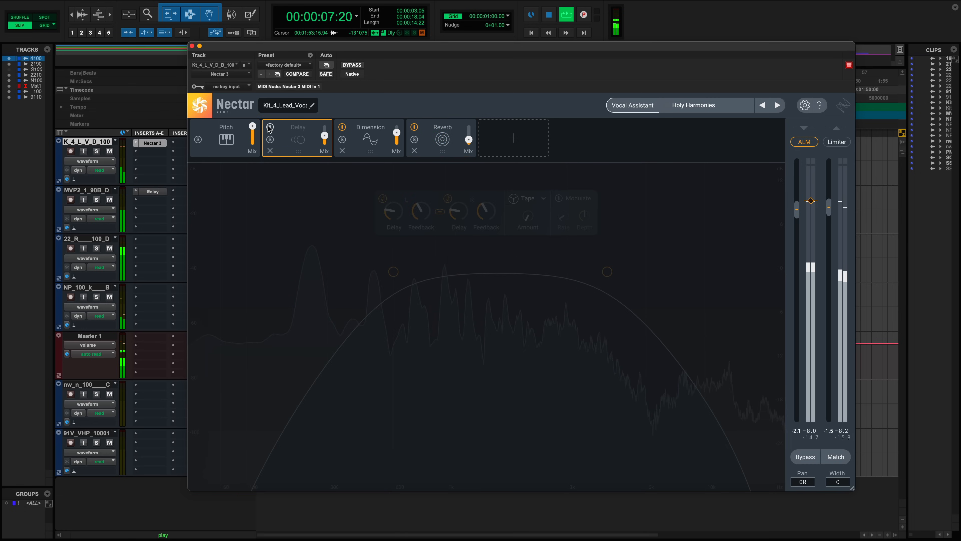
{"action": "left_click", "coordinate": [269, 127]}
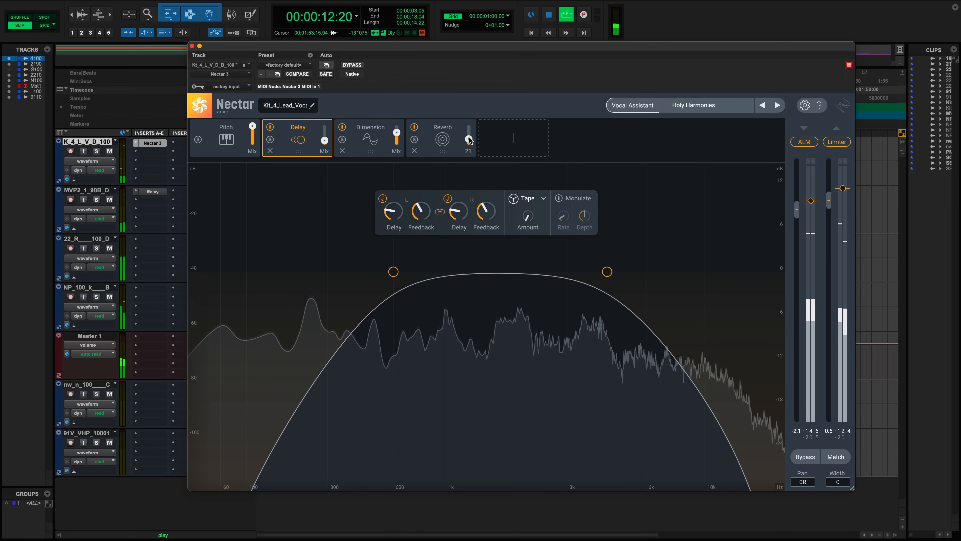
{"action": "left_click_drag", "start_coordinate": [470, 141], "coordinate": [469, 134]}
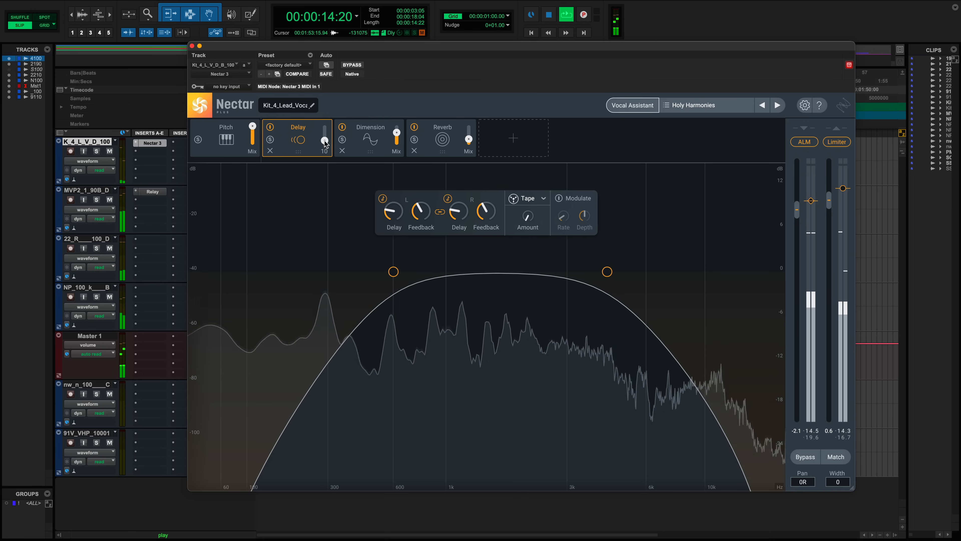
{"action": "left_click_drag", "start_coordinate": [324, 144], "coordinate": [325, 143]}
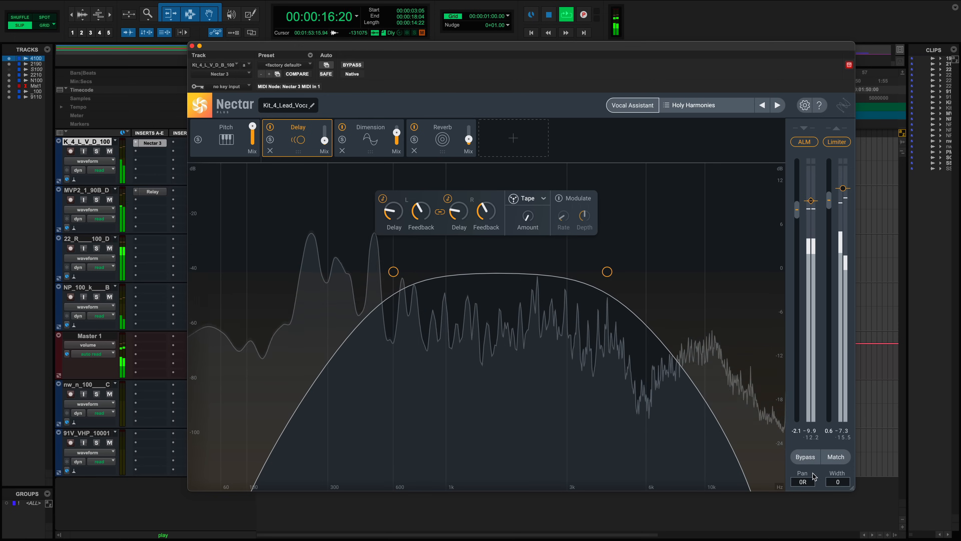
- Toggle the whole Nectar chain's bypass on and off to compare, then reselect the Dimension and Reverb modules
{"action": "key", "text": "space"}
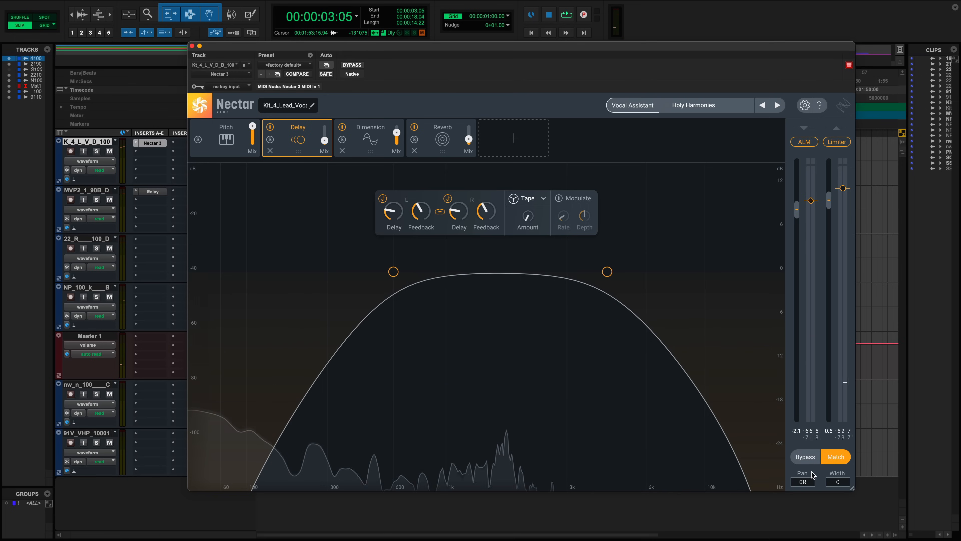
{"action": "left_click", "coordinate": [806, 458]}
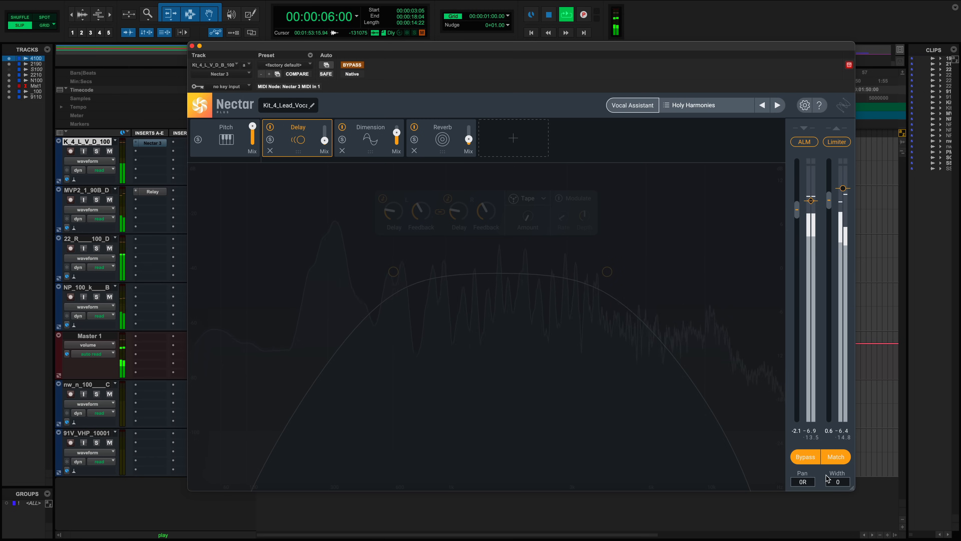
{"action": "left_click", "coordinate": [805, 457]}
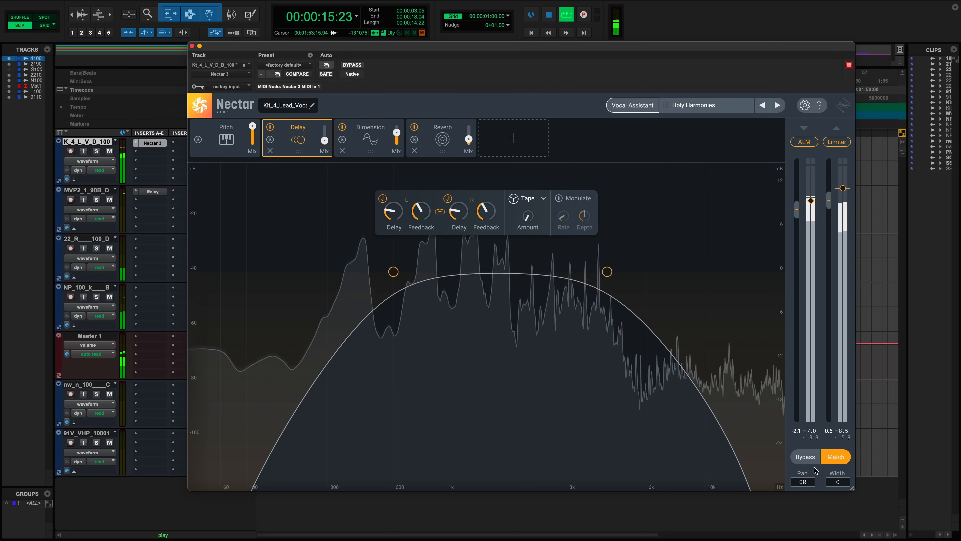
{"action": "left_click", "coordinate": [371, 147]}
{"action": "left_click", "coordinate": [439, 146]}
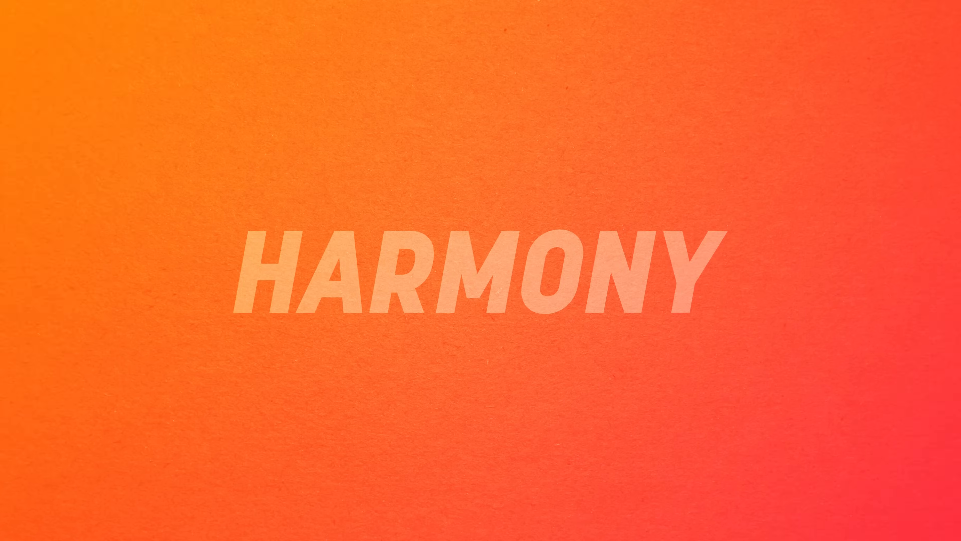
- Close the Nectar window and play back the session arrangement
{"action": "left_click", "coordinate": [654, 453]}
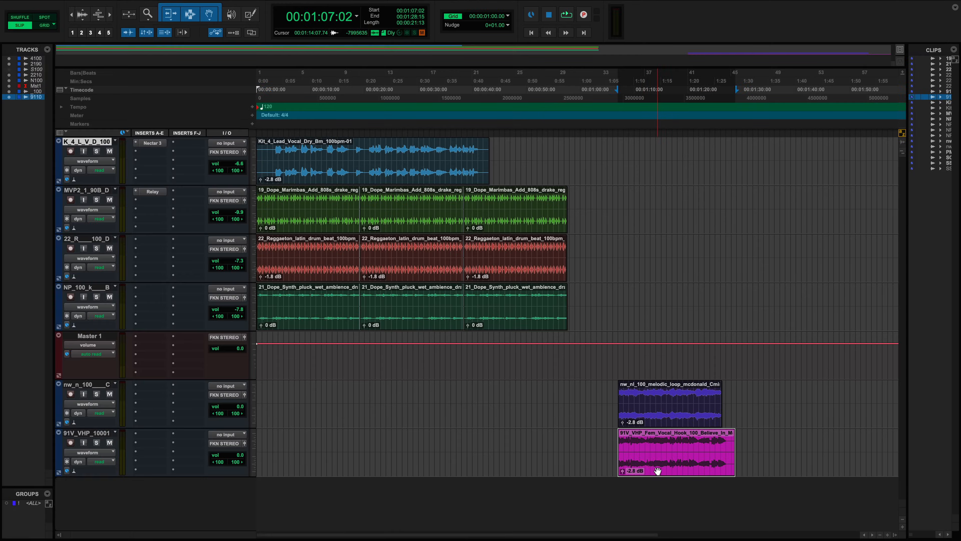
{"action": "left_click", "coordinate": [645, 421], "text": "shift"}
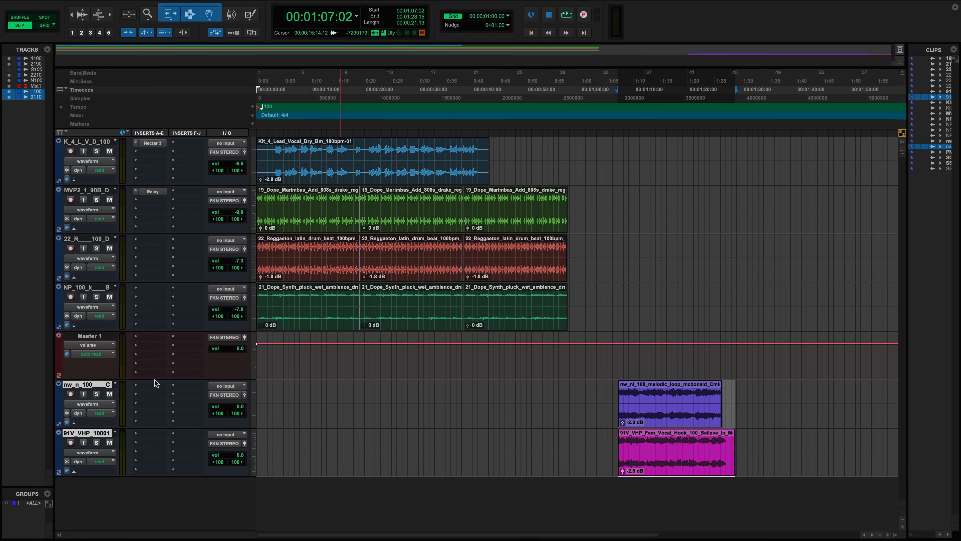
{"action": "key", "text": "space"}
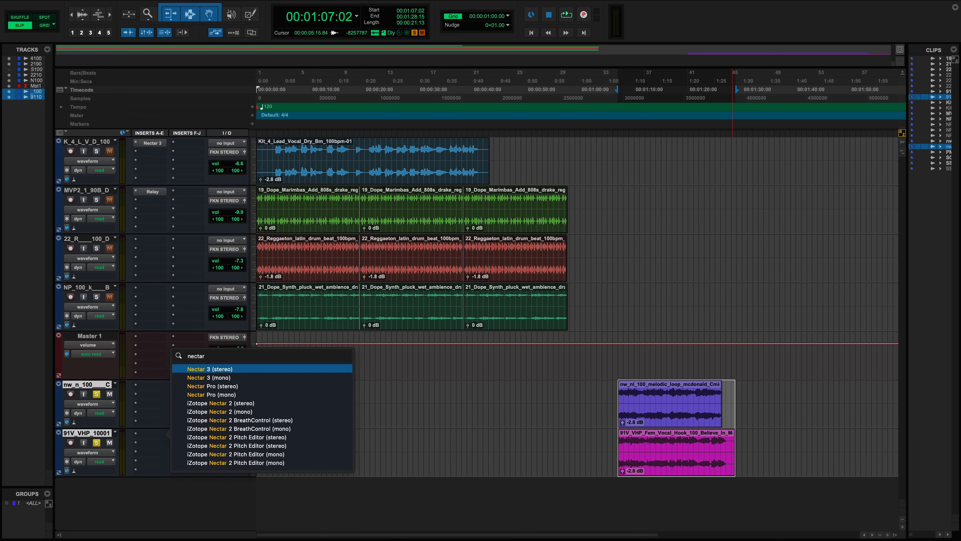
{"action": "key", "text": "Escape"}
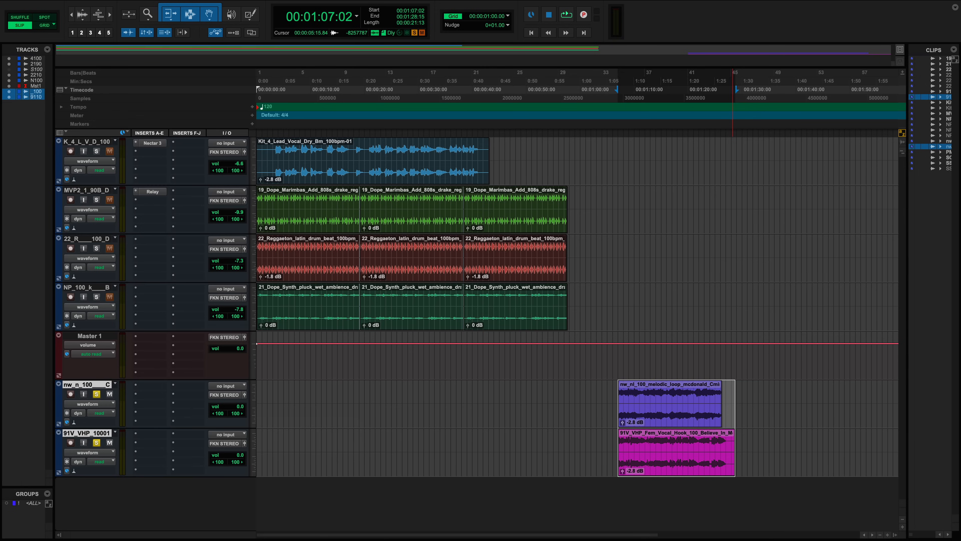
- Open Nectar on the 91V_VHP female vocal hook track and remove its EQ 1 and Compressor 1 modules
{"action": "left_click", "coordinate": [155, 386]}
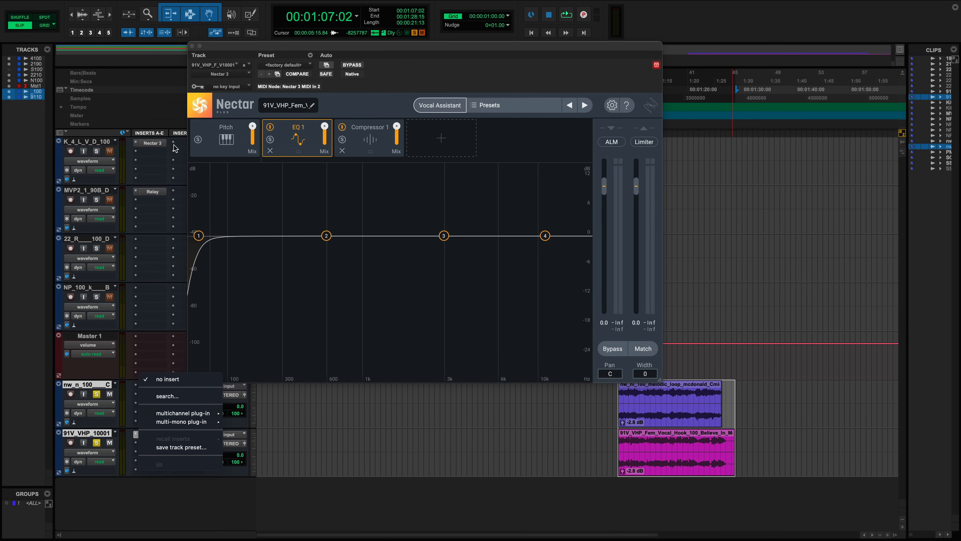
{"action": "left_click", "coordinate": [380, 48]}
{"action": "left_click_drag", "start_coordinate": [380, 48], "coordinate": [330, 144]}
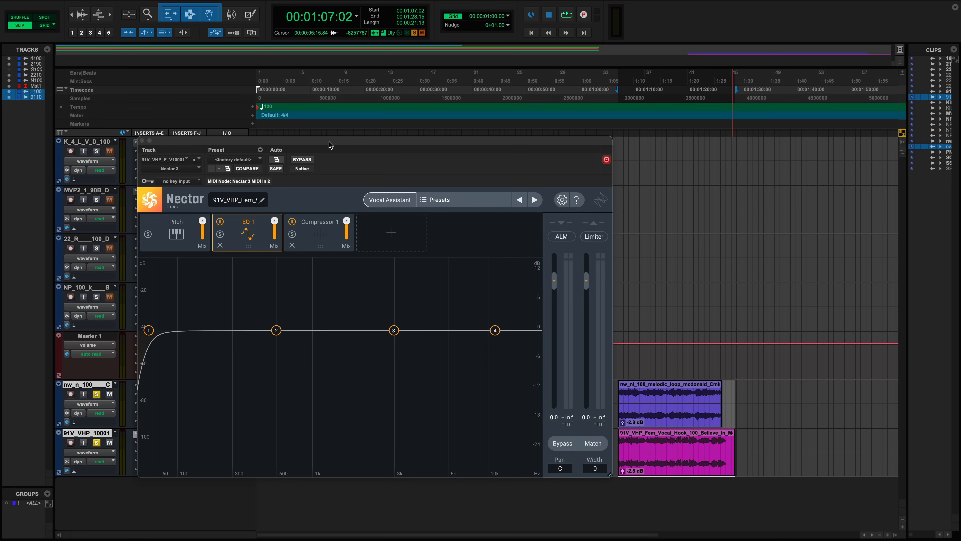
{"action": "left_click", "coordinate": [220, 245]}
{"action": "left_click", "coordinate": [220, 245]}
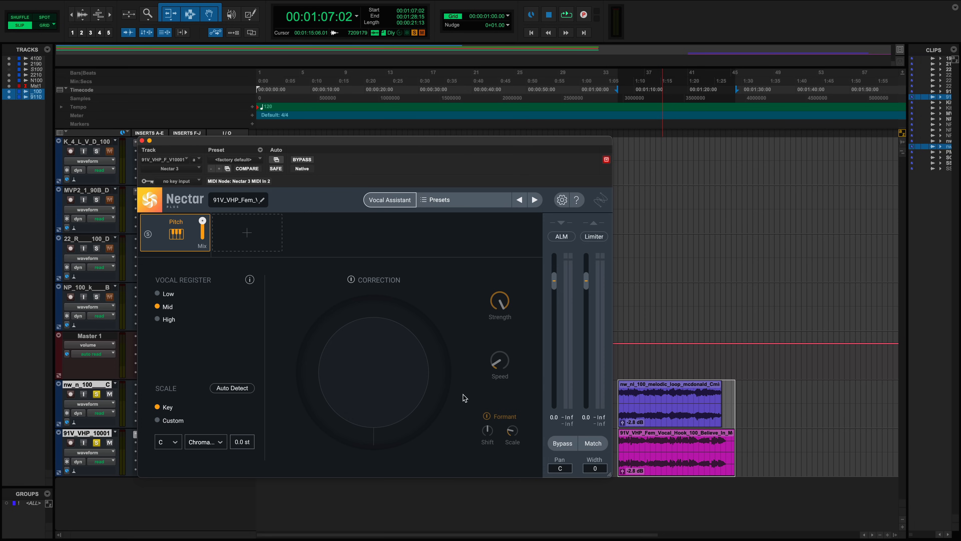
- Set the Pitch module's scale to C Minor and add a Harmony module to the chain
{"action": "left_click", "coordinate": [206, 442]}
{"action": "left_click", "coordinate": [204, 486]}
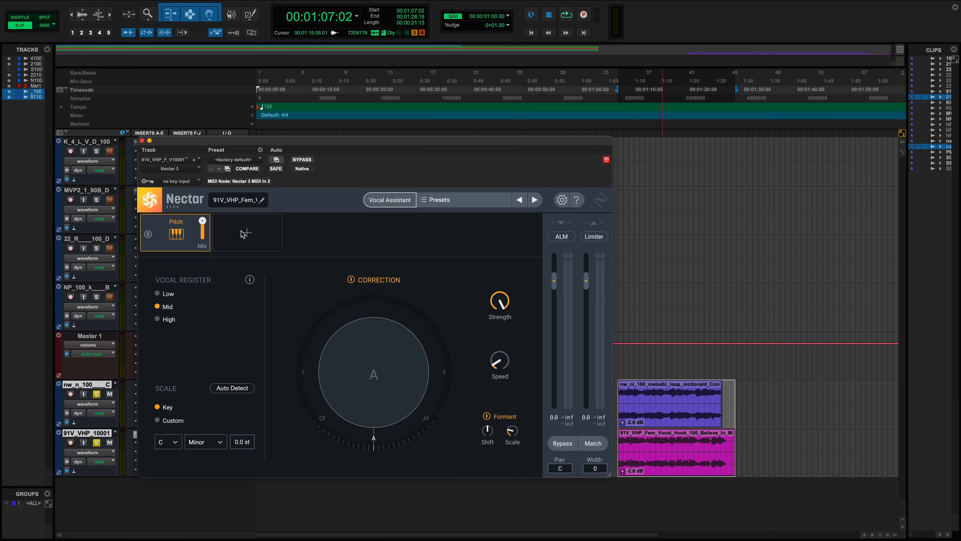
{"action": "left_click", "coordinate": [246, 231]}
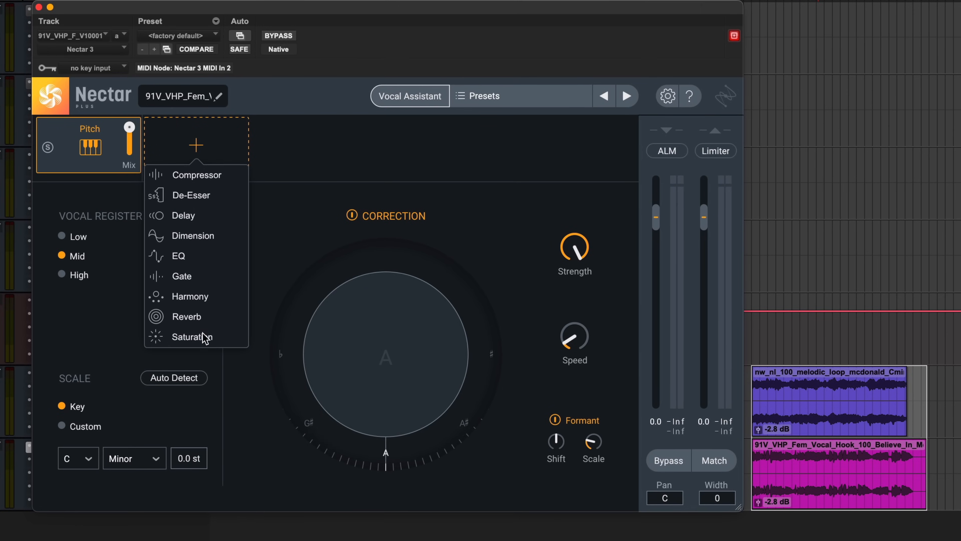
{"action": "left_click", "coordinate": [190, 300]}
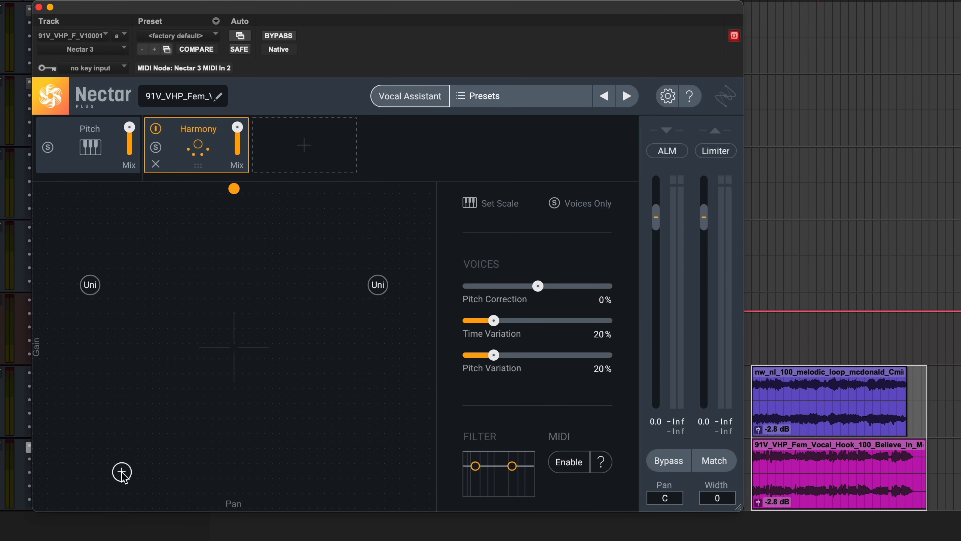
- Add two Unison harmony voices in the Harmony module's voice field
{"action": "left_click", "coordinate": [137, 242]}
{"action": "left_click", "coordinate": [319, 241]}
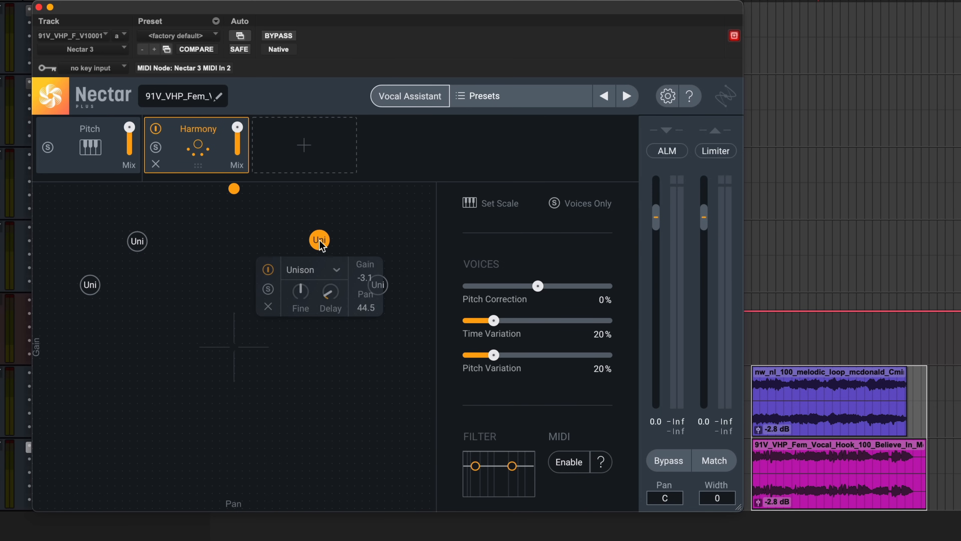
- Add six more Unison voices at various positions across the harmony field
{"action": "left_click", "coordinate": [314, 382]}
{"action": "left_click", "coordinate": [315, 379]}
{"action": "left_click", "coordinate": [138, 372]}
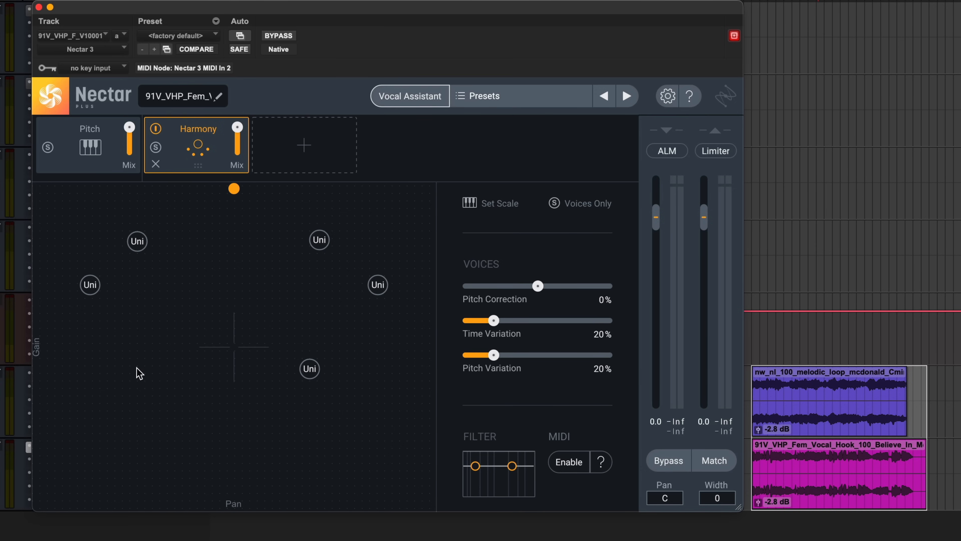
{"action": "left_click", "coordinate": [125, 366]}
{"action": "left_click", "coordinate": [175, 237]}
{"action": "left_click", "coordinate": [214, 249]}
{"action": "left_click", "coordinate": [425, 224]}
{"action": "left_click", "coordinate": [402, 221]}
{"action": "left_click", "coordinate": [60, 223]}
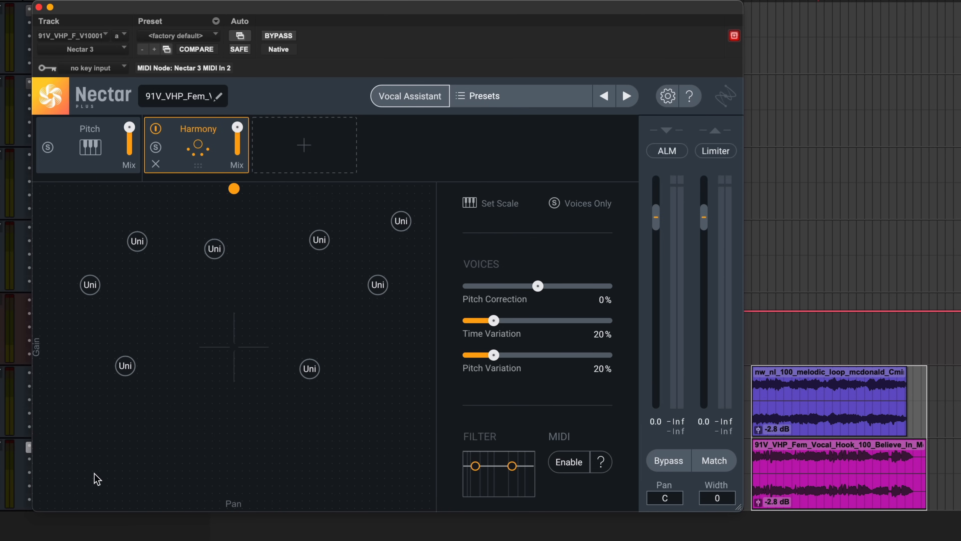
- Select several Unison voices and move them to new positions in the field
{"action": "left_click_drag", "start_coordinate": [79, 449], "coordinate": [400, 244]}
{"action": "left_click", "coordinate": [404, 334]}
{"action": "left_click_drag", "start_coordinate": [411, 340], "coordinate": [321, 227]}
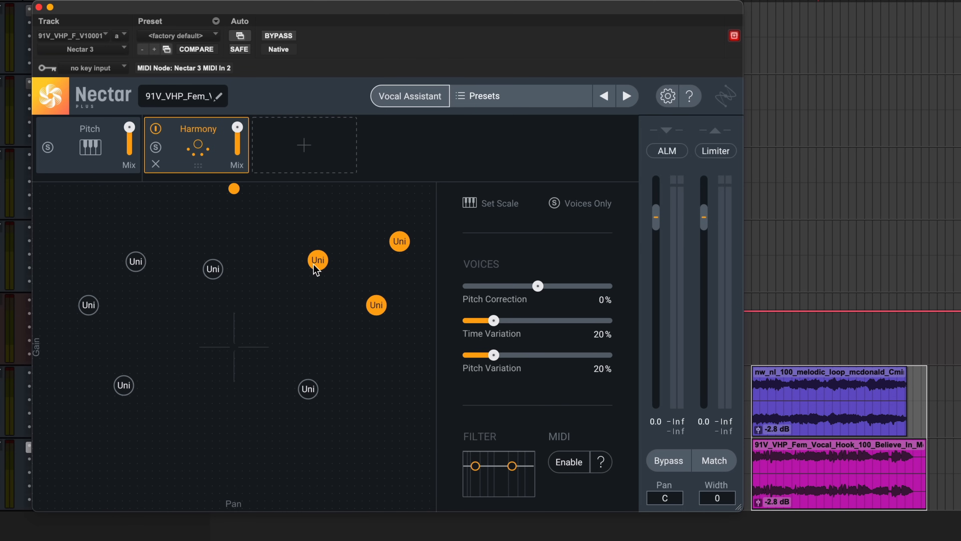
{"action": "left_click_drag", "start_coordinate": [313, 265], "coordinate": [282, 264]}
- Select and delete all Unison voices from the harmony field
{"action": "left_click_drag", "start_coordinate": [71, 244], "coordinate": [237, 323]}
{"action": "left_click_drag", "start_coordinate": [215, 274], "coordinate": [217, 267]}
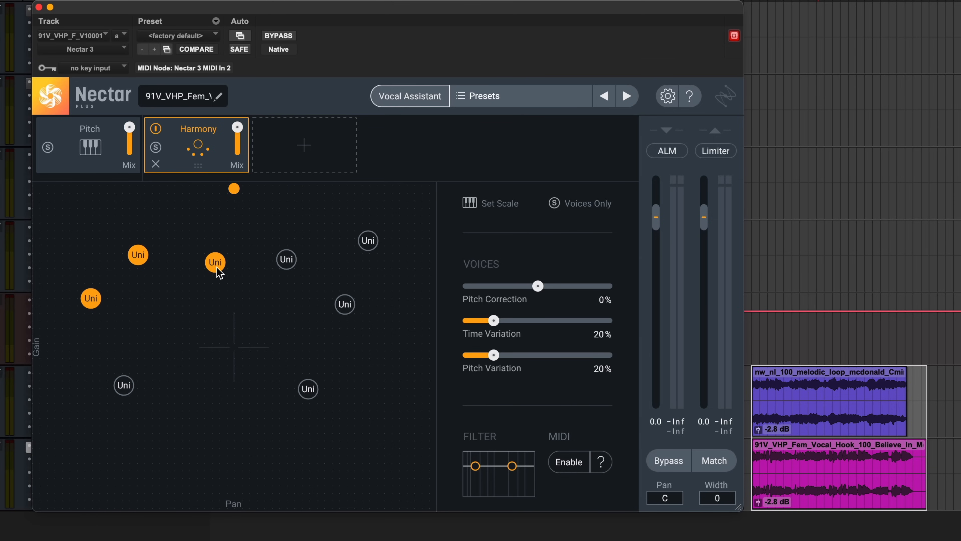
{"action": "key", "text": "Delete"}
{"action": "left_click_drag", "start_coordinate": [235, 221], "coordinate": [422, 361]}
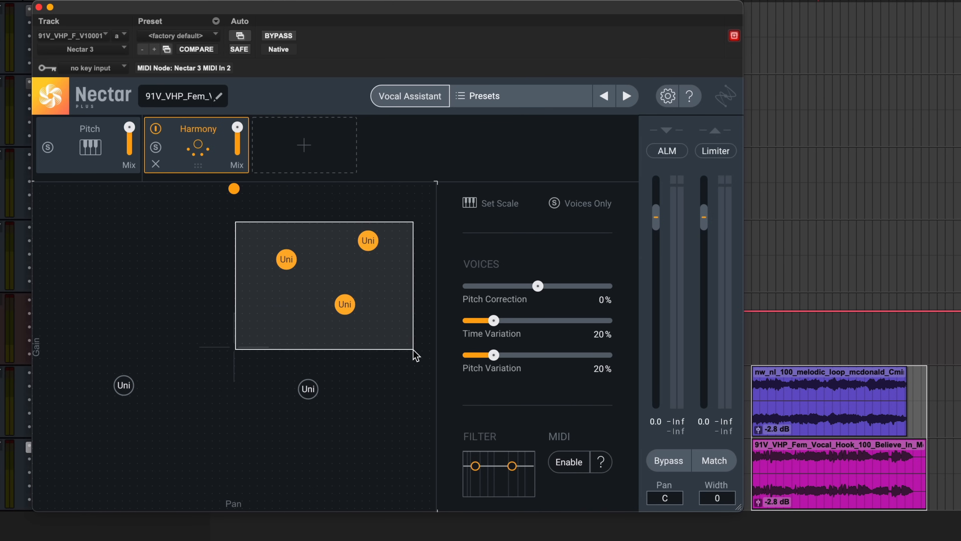
{"action": "key", "text": "Delete"}
{"action": "left_click", "coordinate": [308, 389]}
{"action": "key", "text": "Delete"}
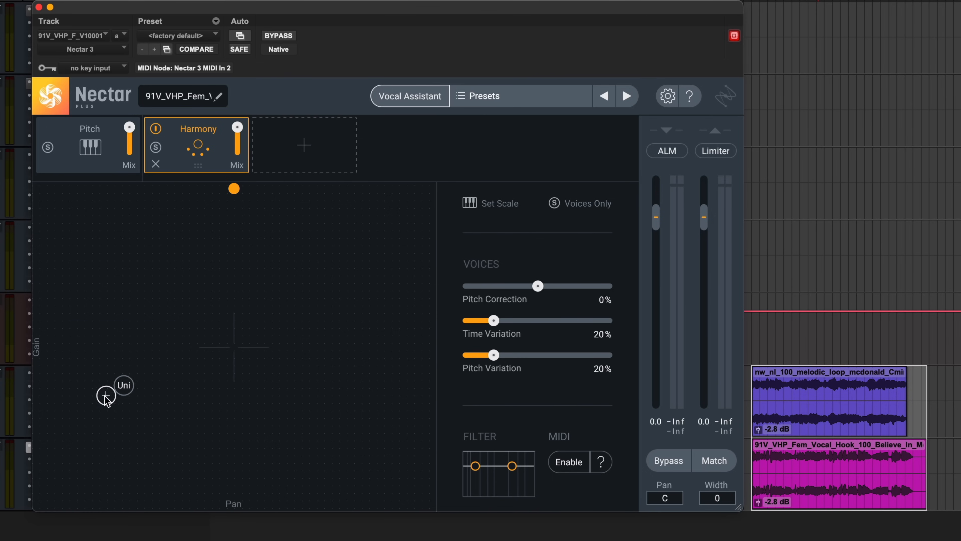
{"action": "left_click", "coordinate": [121, 390]}
{"action": "key", "text": "Delete"}
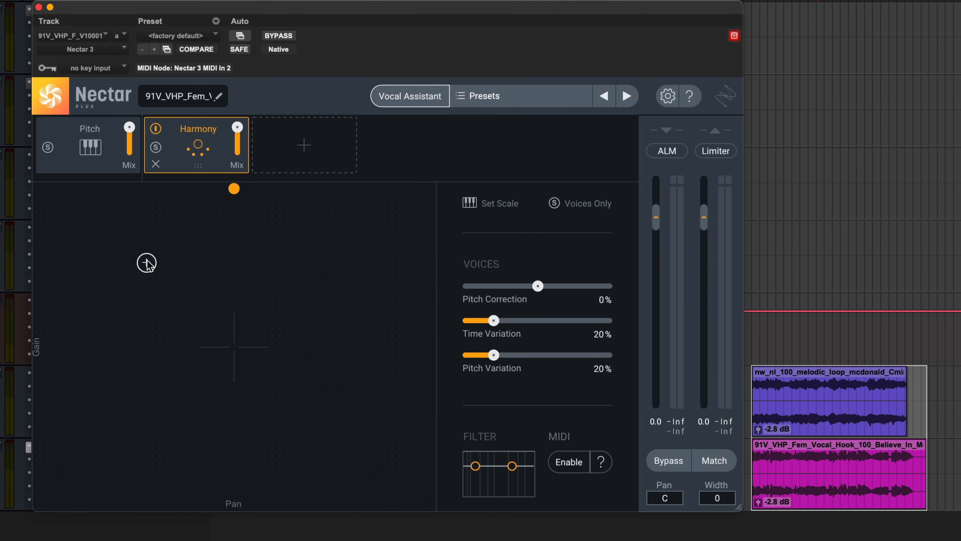
- Add two new Unison voices in the upper part of the harmony field
{"action": "left_click", "coordinate": [137, 239]}
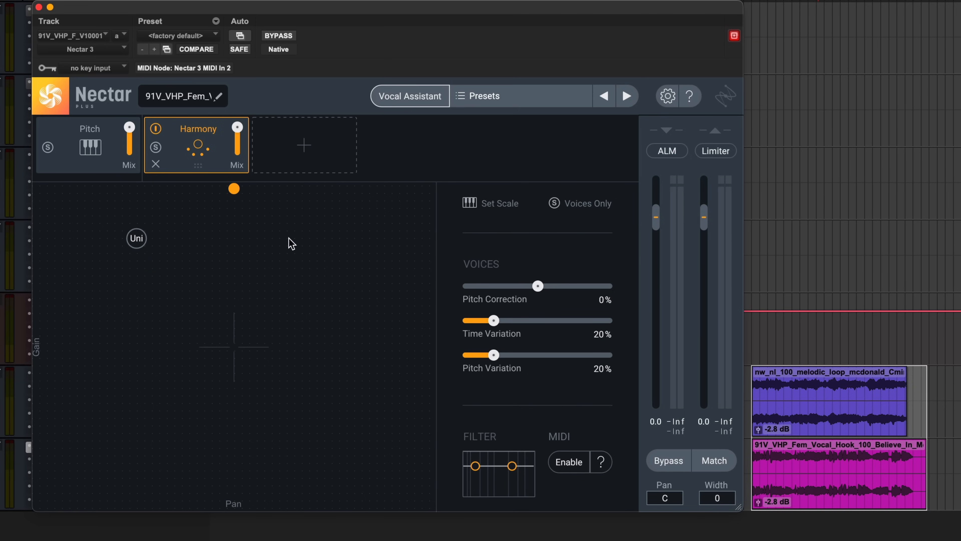
{"action": "left_click", "coordinate": [305, 240]}
{"action": "left_click", "coordinate": [135, 239]}
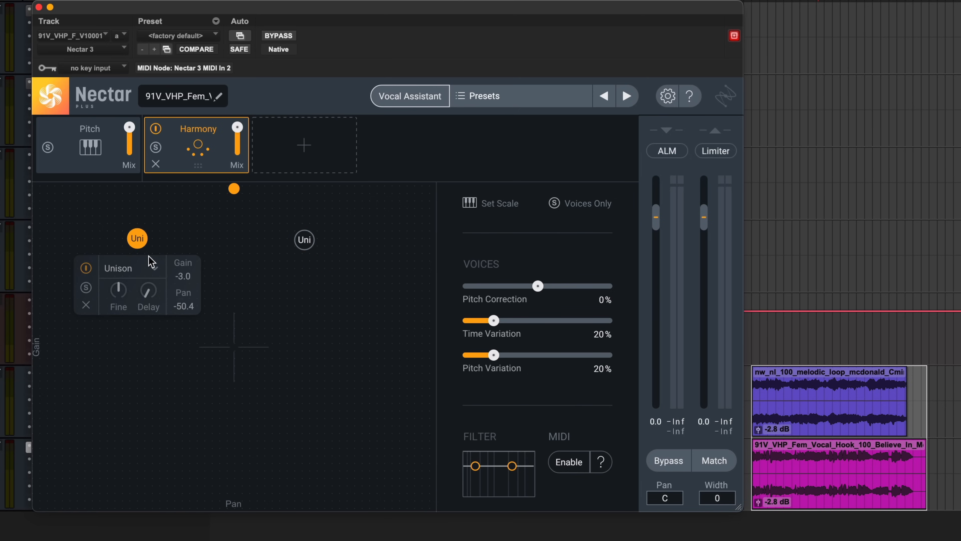
- Open the left voice's interval list, check the Pitch module's scale, and return to Harmony
{"action": "left_click", "coordinate": [154, 268]}
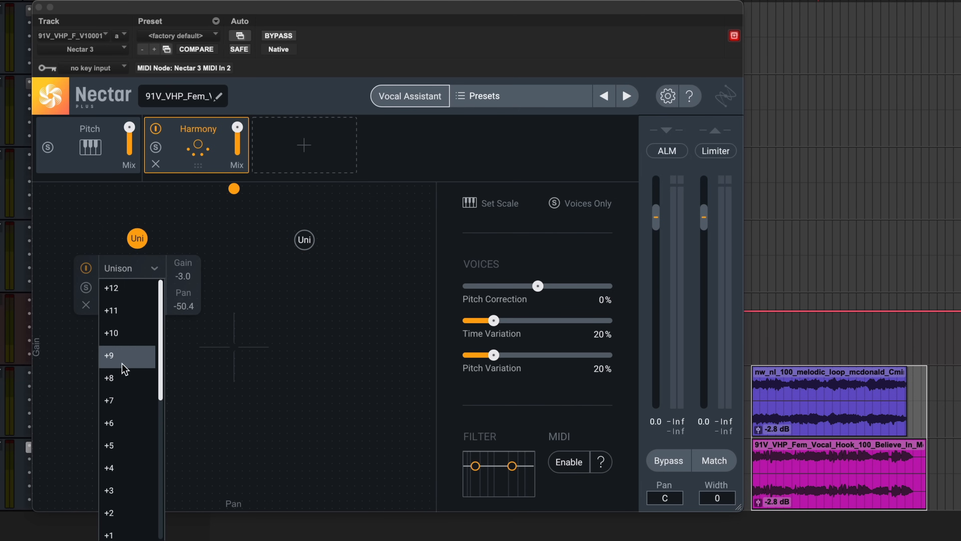
{"action": "left_click", "coordinate": [500, 204]}
{"action": "left_click", "coordinate": [504, 206]}
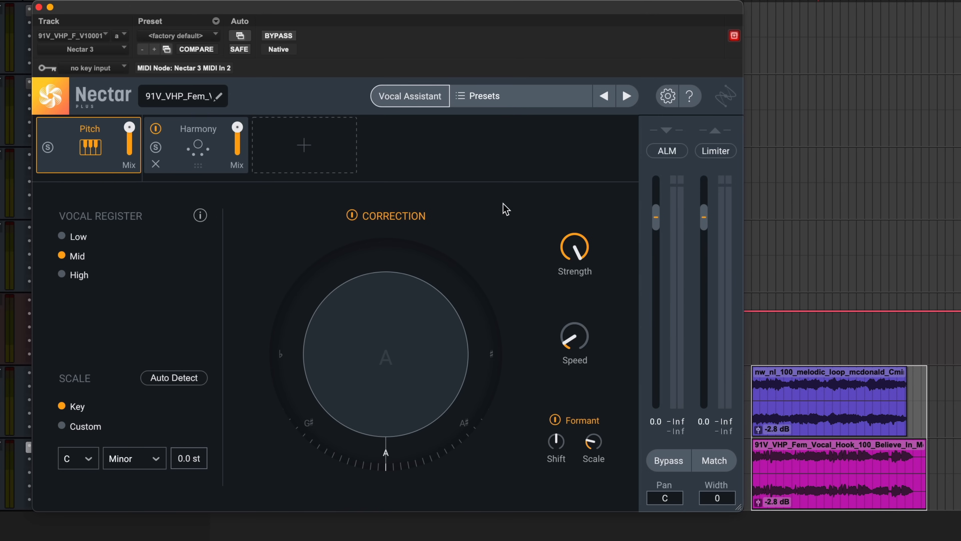
{"action": "left_click", "coordinate": [189, 154]}
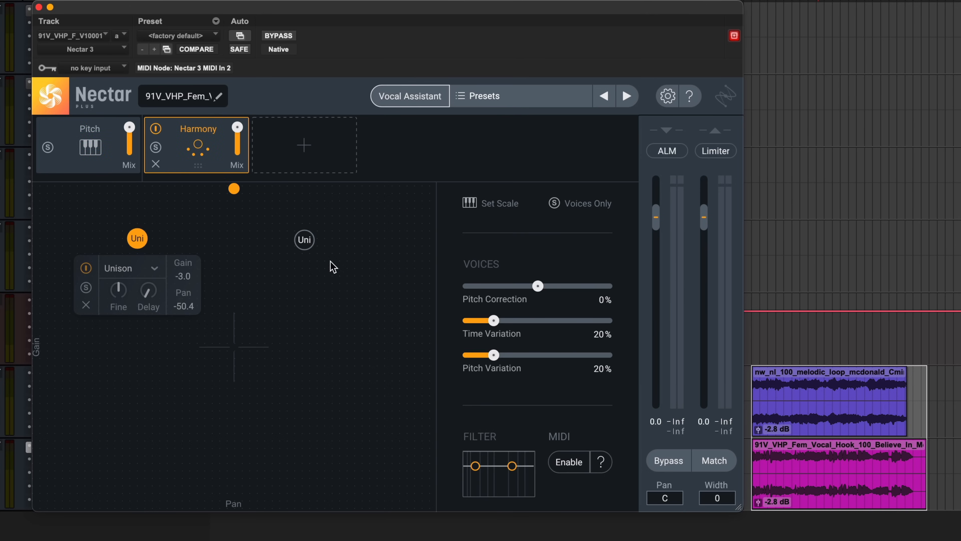
- Set the left voice's interval to +3 and delete the other Unison voice
{"action": "left_click", "coordinate": [112, 267]}
{"action": "left_click", "coordinate": [122, 491]}
{"action": "left_click", "coordinate": [304, 240]}
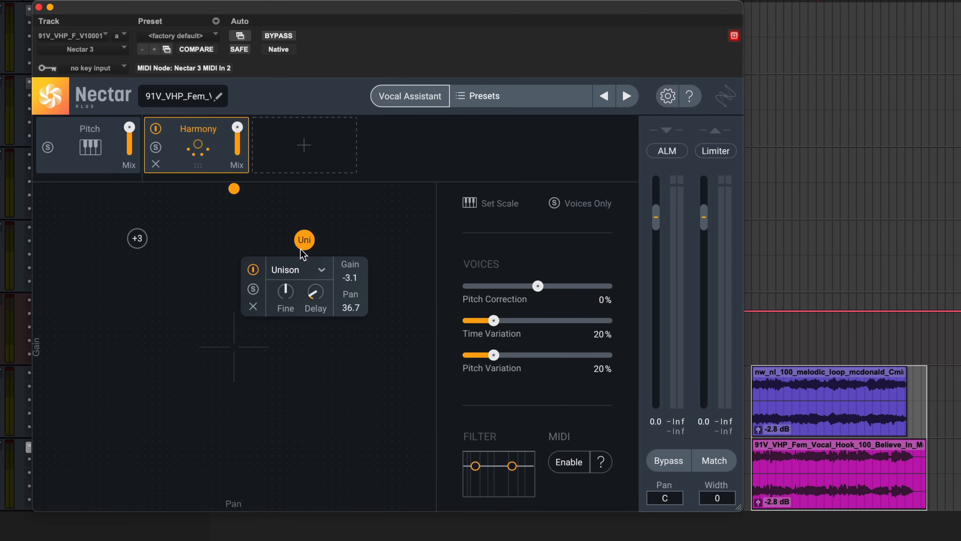
{"action": "left_click", "coordinate": [253, 306]}
- Play the hook while nudging the +3 voice slightly lower and further right
{"action": "key", "text": "space"}
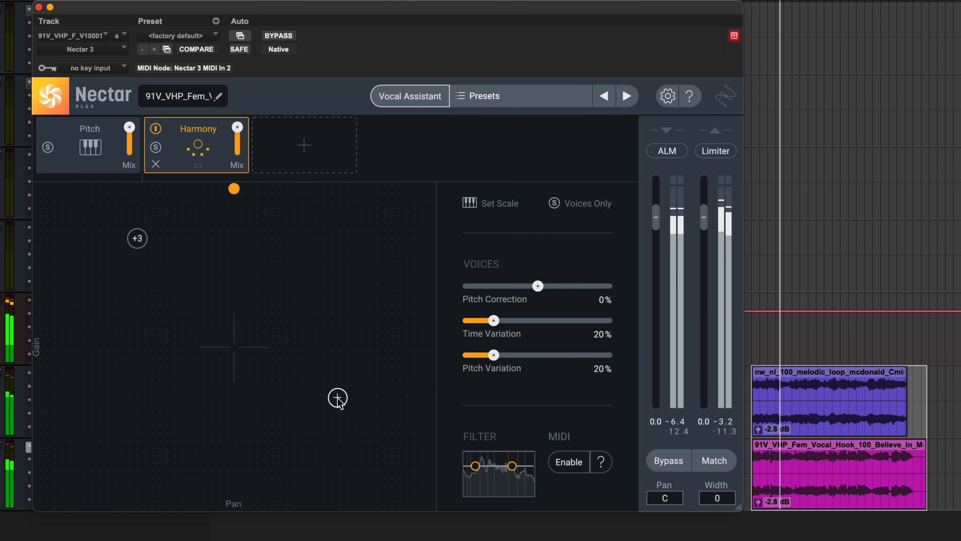
{"action": "left_click_drag", "start_coordinate": [137, 239], "coordinate": [151, 259]}
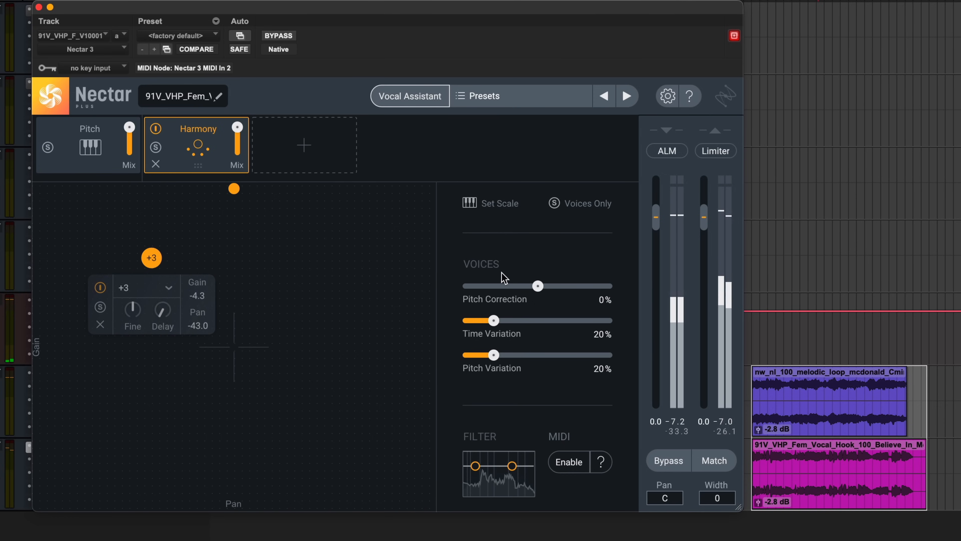
{"action": "key", "text": "space"}
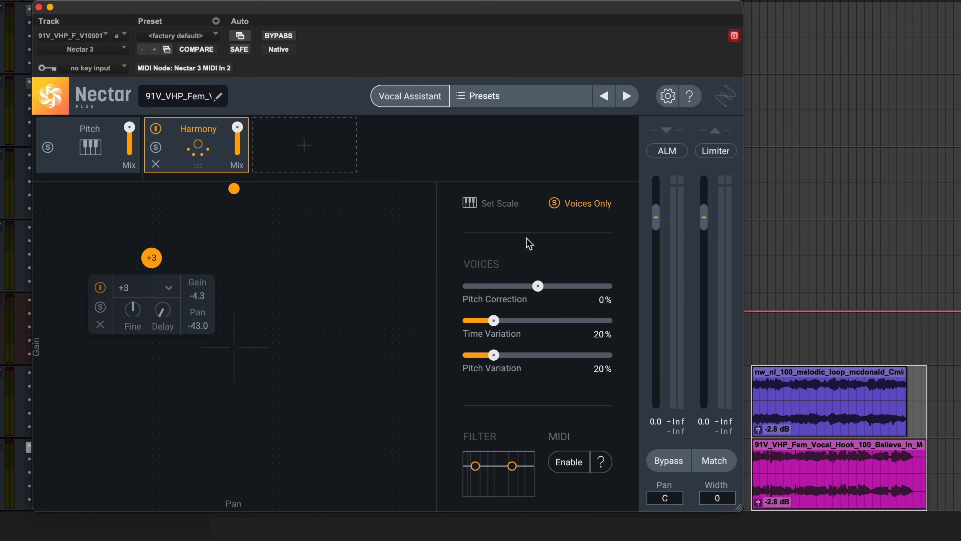
- Play the hook to audition the +3 harmony voice on its own
{"action": "key", "text": "space"}
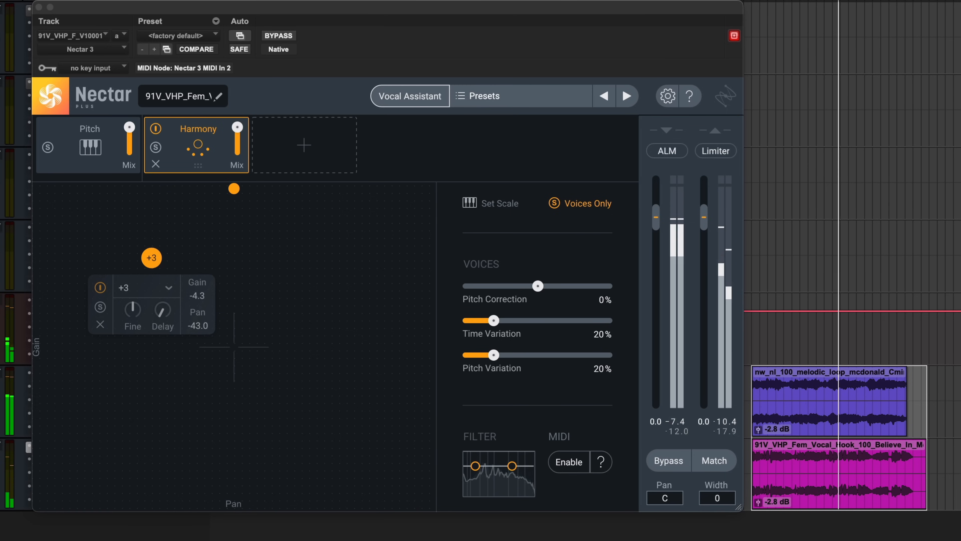
{"action": "left_click", "coordinate": [139, 412]}
{"action": "key", "text": "space"}
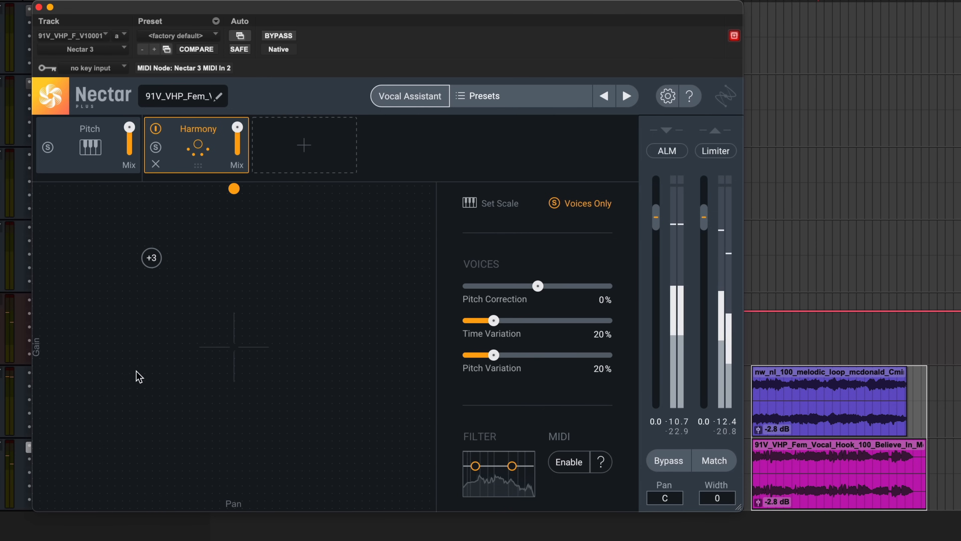
- Duplicate the +3 voice and place the two copies on the left and right of the field
{"action": "left_click", "coordinate": [151, 257]}
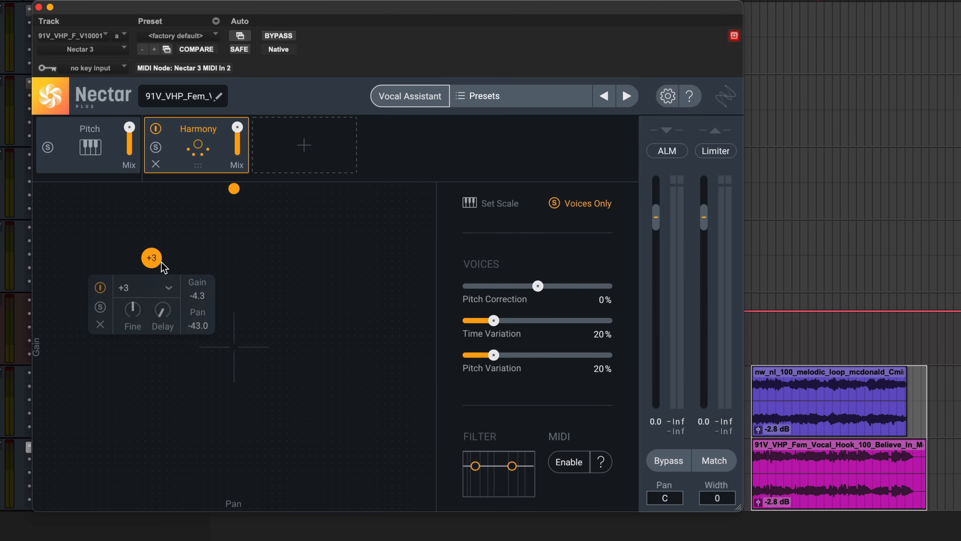
{"action": "left_click_drag", "start_coordinate": [152, 265], "coordinate": [156, 266]}
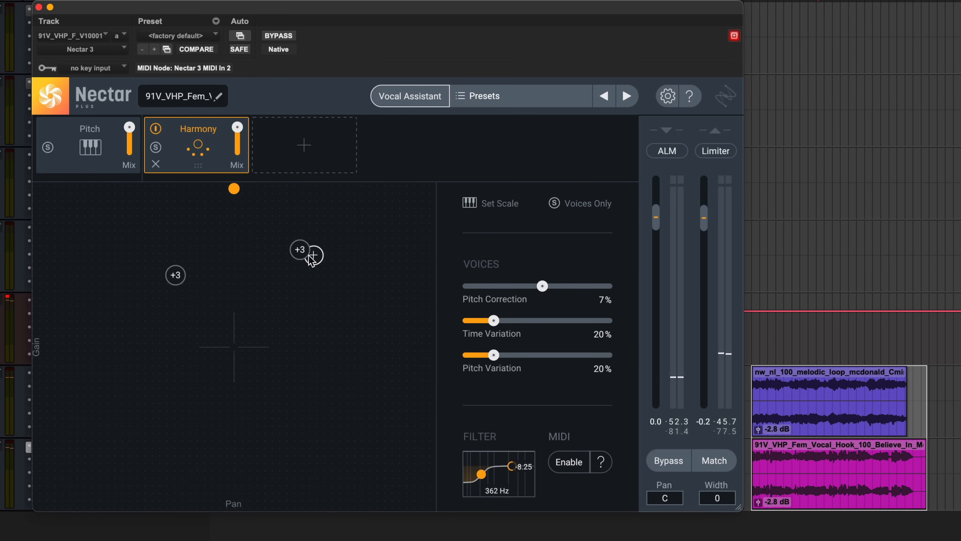
{"action": "left_click_drag", "start_coordinate": [313, 253], "coordinate": [304, 248]}
{"action": "left_click_drag", "start_coordinate": [184, 281], "coordinate": [180, 277]}
{"action": "left_click_drag", "start_coordinate": [291, 257], "coordinate": [291, 261]}
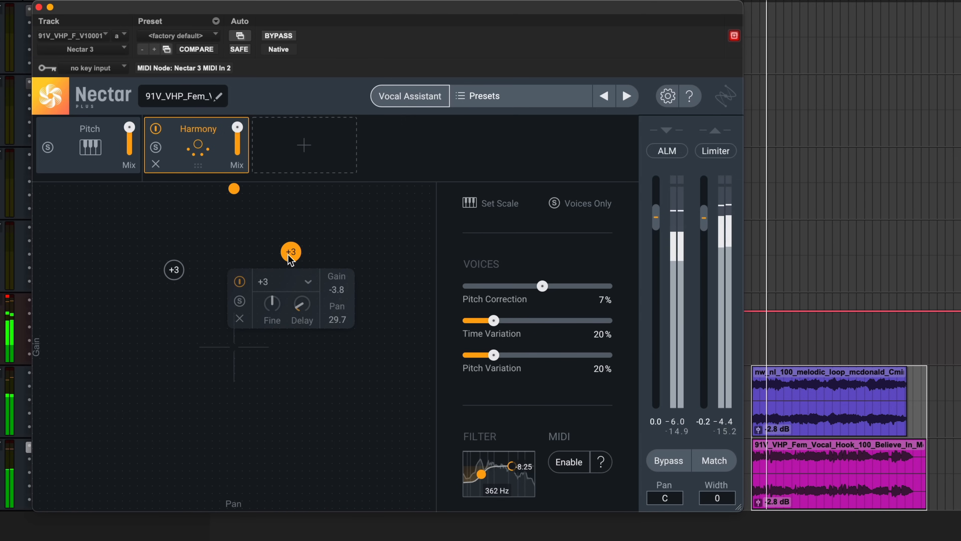
- Toggle Voices Only on and off, and raise both +3 voices slightly in the field
{"action": "left_click", "coordinate": [570, 206]}
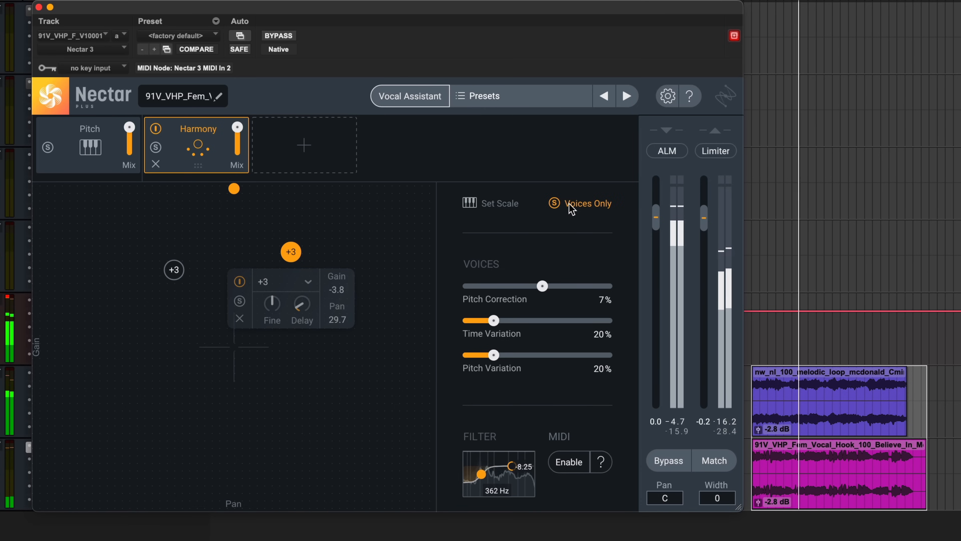
{"action": "left_click", "coordinate": [571, 206]}
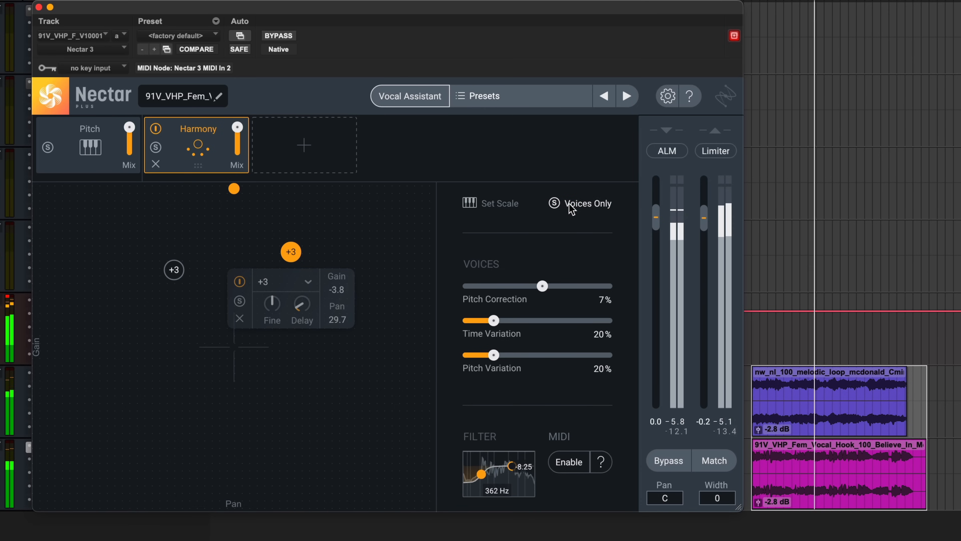
{"action": "left_click", "coordinate": [297, 399]}
{"action": "left_click_drag", "start_coordinate": [123, 232], "coordinate": [350, 309]}
{"action": "left_click_drag", "start_coordinate": [289, 252], "coordinate": [288, 271]}
{"action": "left_click_drag", "start_coordinate": [288, 276], "coordinate": [289, 258]}
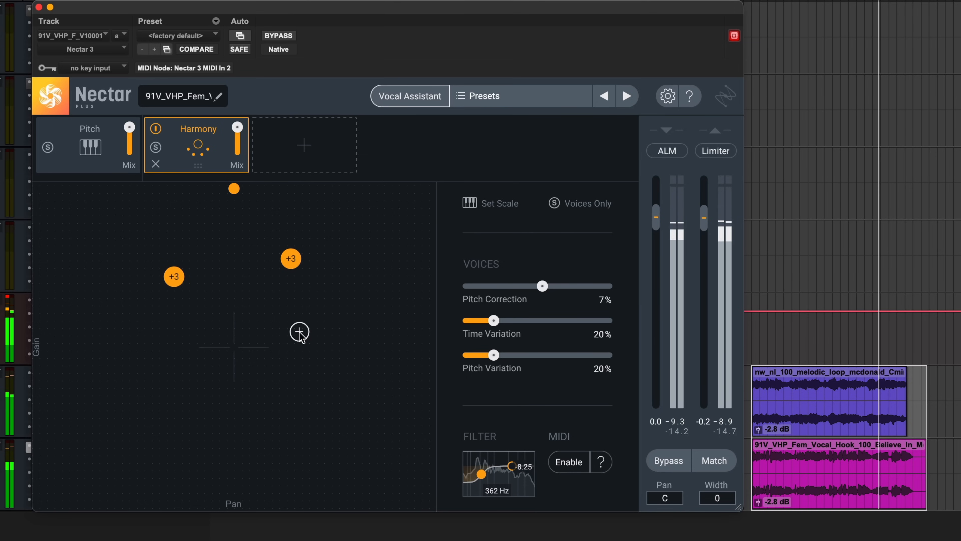
- Bypass and re-enable the Harmony module to compare, and stop playback
{"action": "left_click", "coordinate": [154, 132]}
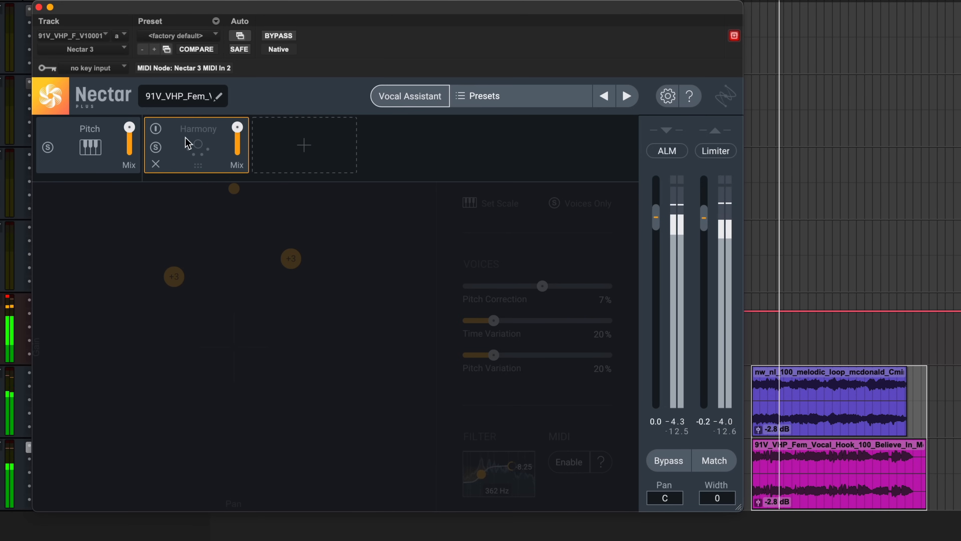
{"action": "left_click", "coordinate": [155, 129]}
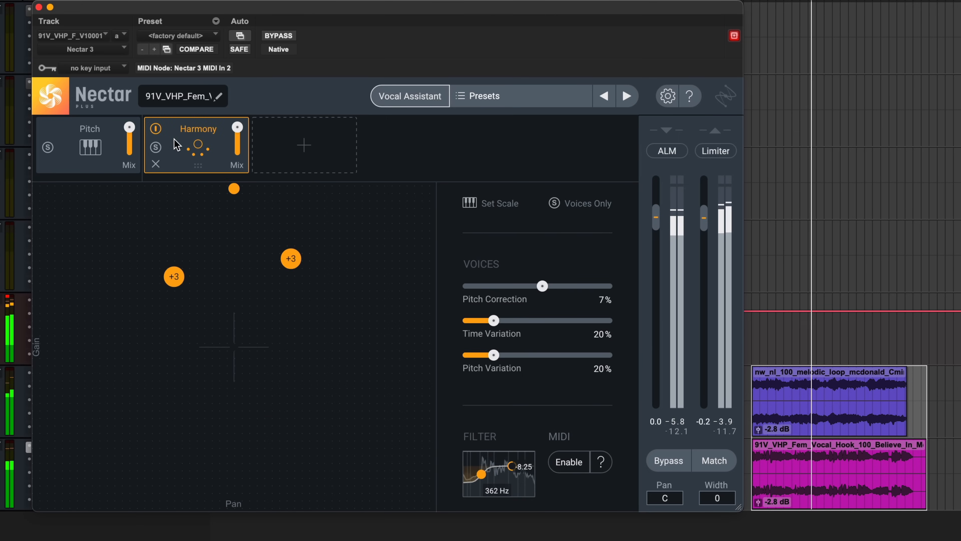
{"action": "key", "text": "space"}
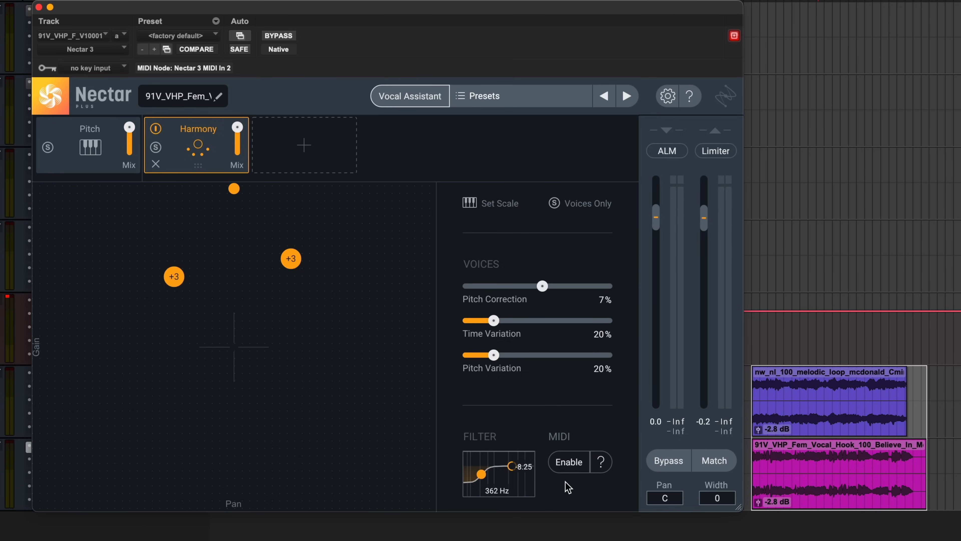
- Open the MIDI mode setup guide for harmony and close it
{"action": "left_click", "coordinate": [579, 469]}
{"action": "left_click", "coordinate": [579, 468]}
{"action": "left_click", "coordinate": [602, 464]}
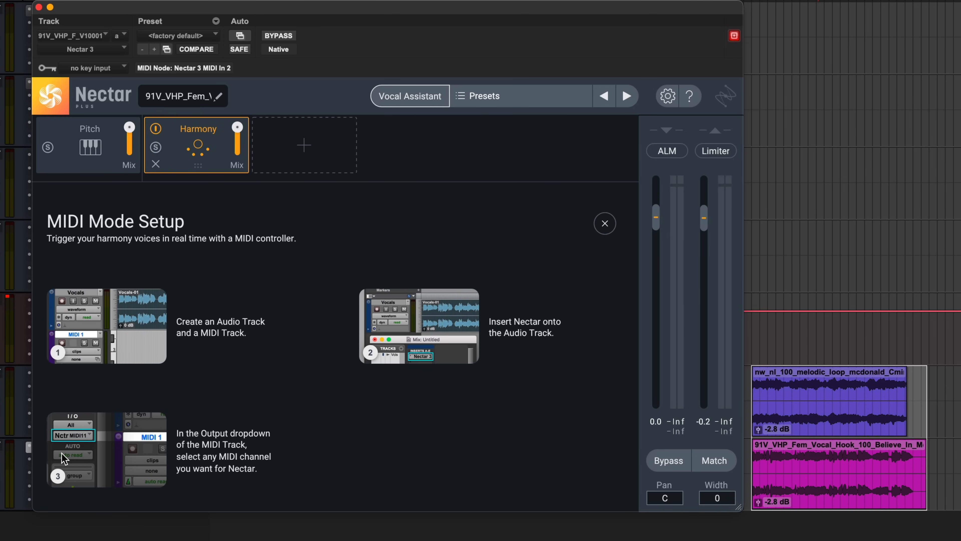
{"action": "left_click", "coordinate": [605, 226]}
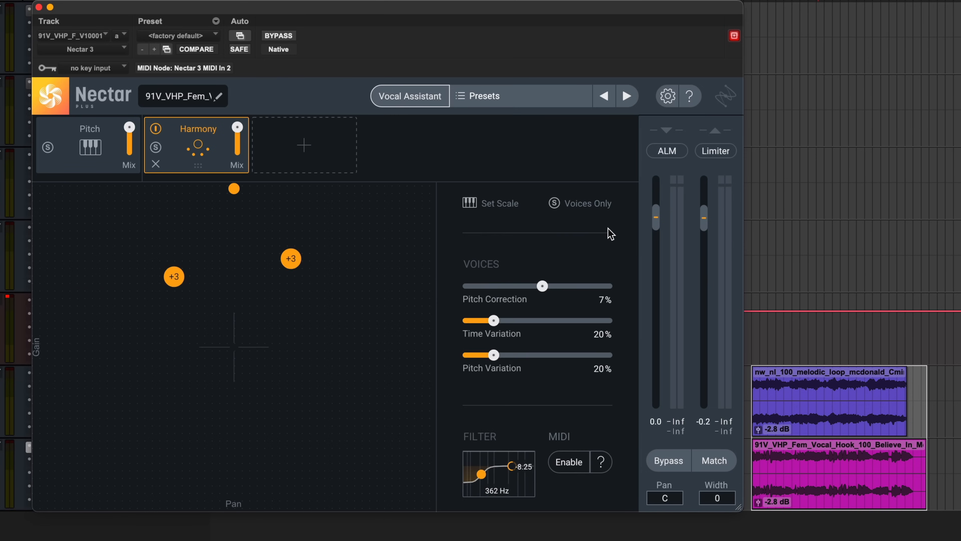